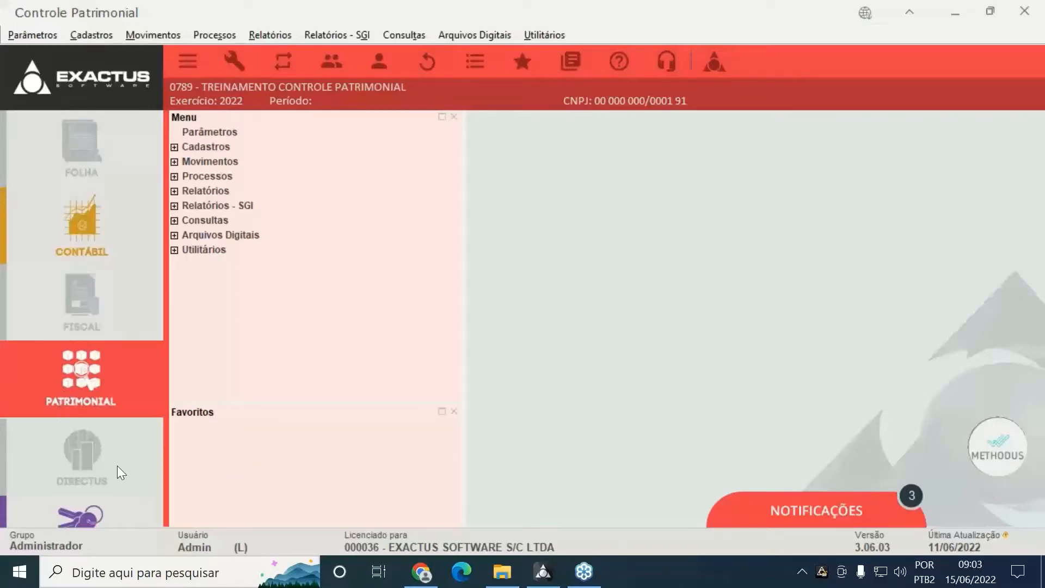
# In Administração, open company 0789's registration and check Controle Patrimonial is enabled under Habilitações
pyautogui.click(94, 522)
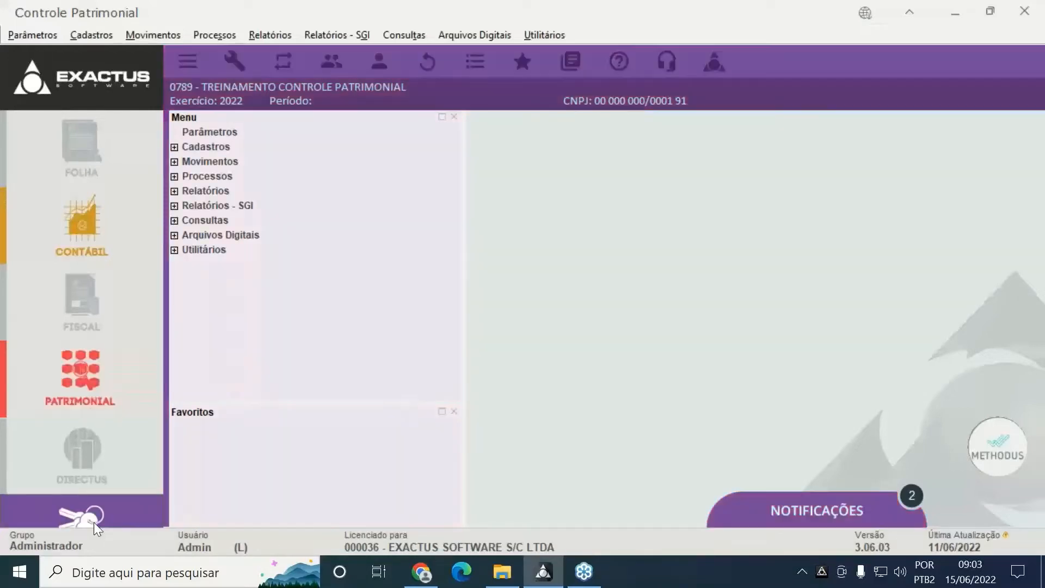
pyautogui.click(174, 147)
pyautogui.click(184, 162)
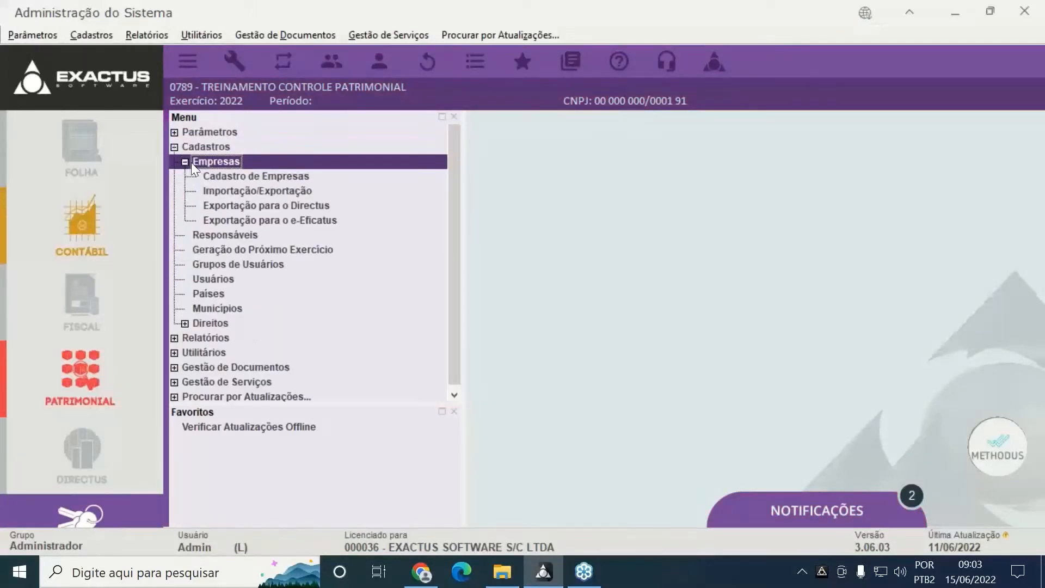
pyautogui.click(243, 176)
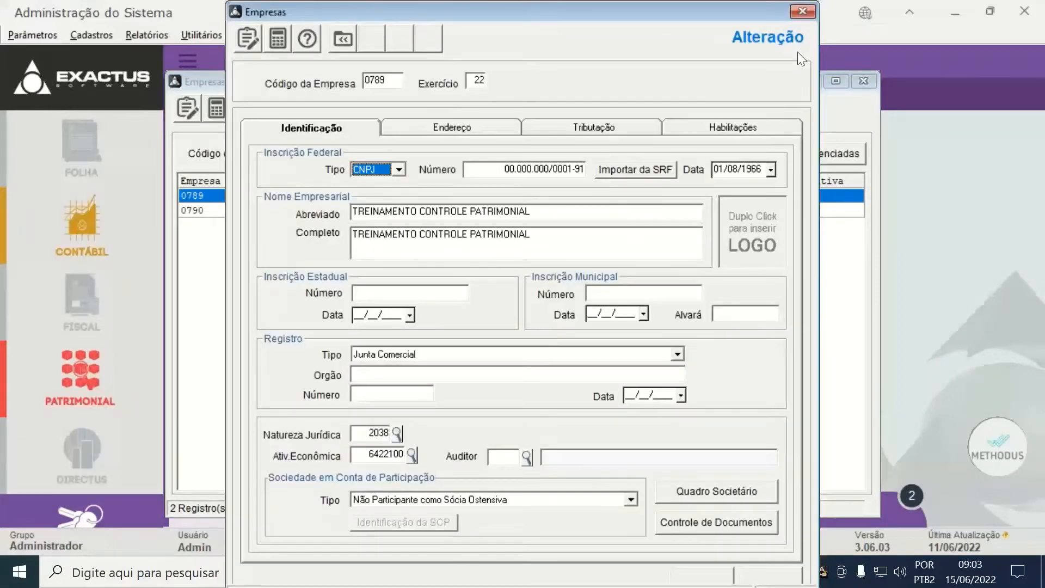
pyautogui.click(749, 128)
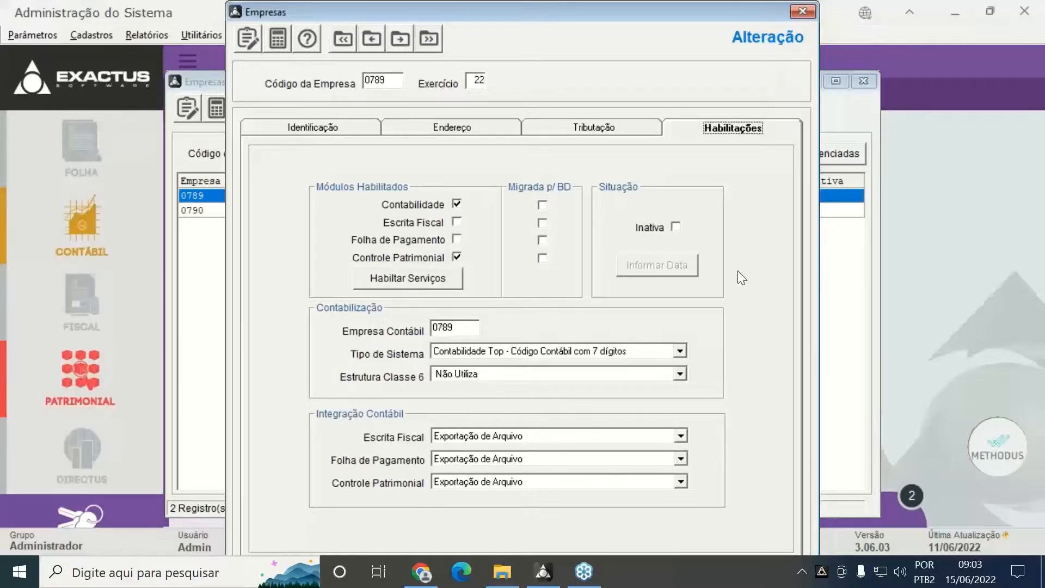
# Close the company record and list and return to the Patrimonial module
pyautogui.click(813, 13)
pyautogui.press('Return')
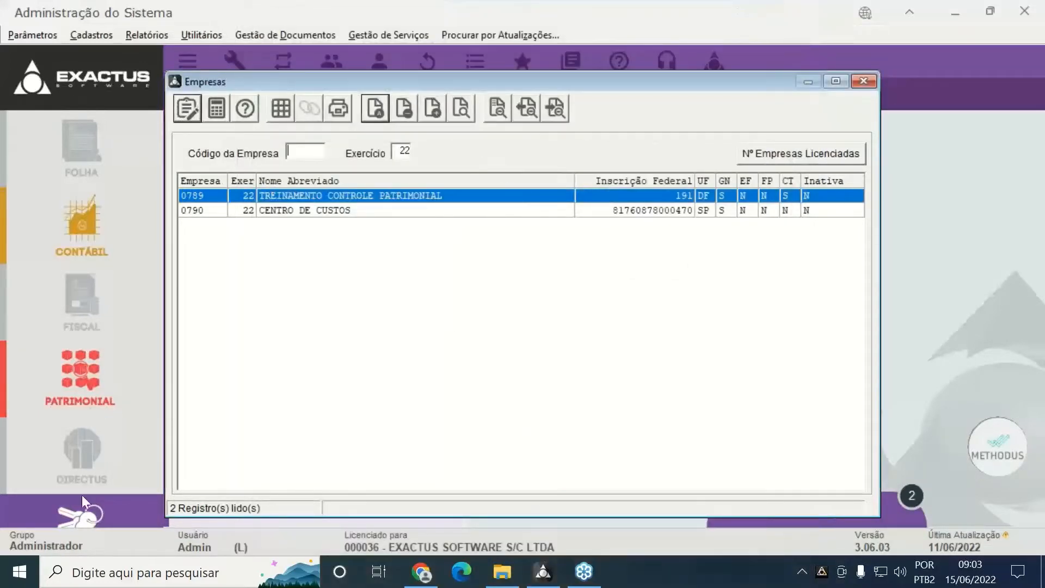
pyautogui.click(87, 396)
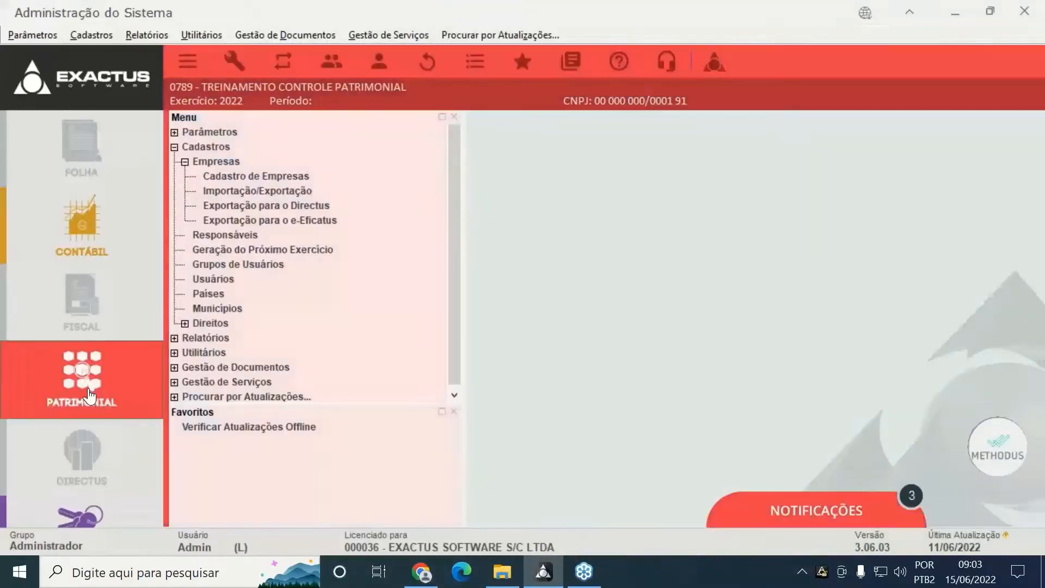
# Enable 'Selecionar Opção de Cálculo nos Movtos' and PIS/COFINS 'Utiliza' in Parâmetros, then open Responsável pela Empresa
pyautogui.click(199, 131)
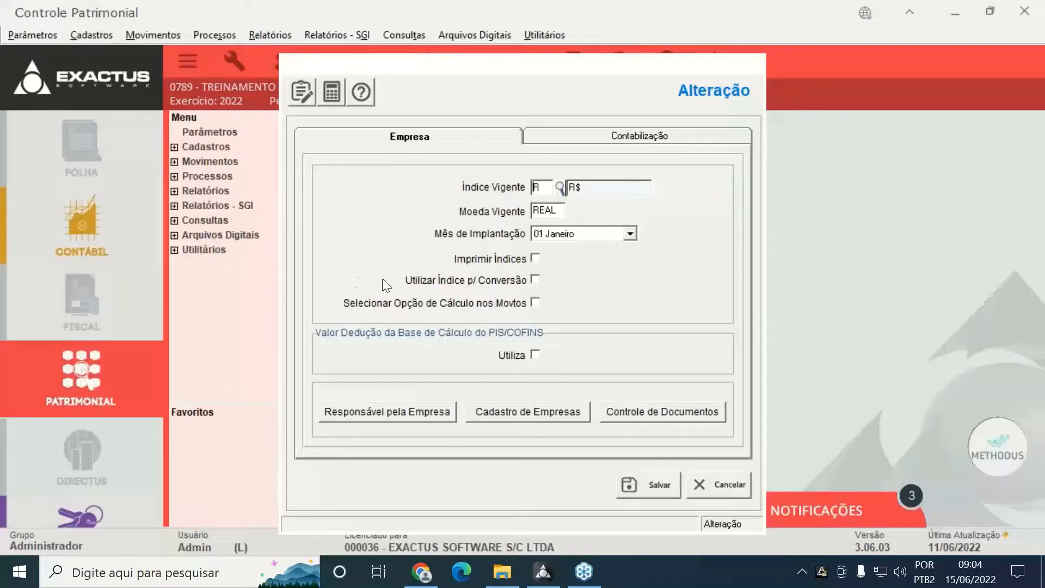
pyautogui.click(457, 301)
pyautogui.click(524, 354)
pyautogui.click(364, 413)
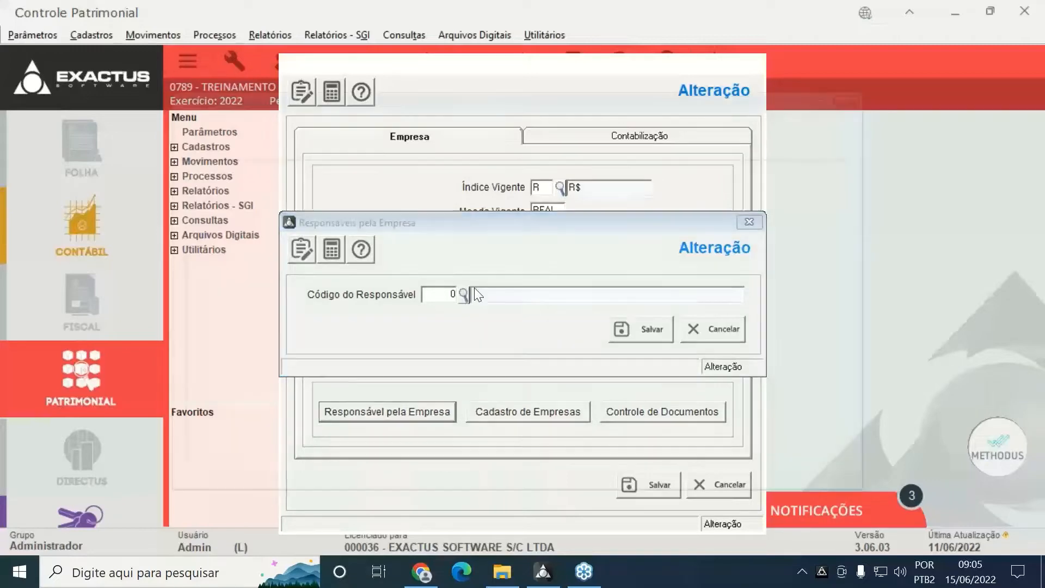
# Glance at the responsibles list, then cancel the responsible-person setting without assigning anyone
pyautogui.click(463, 294)
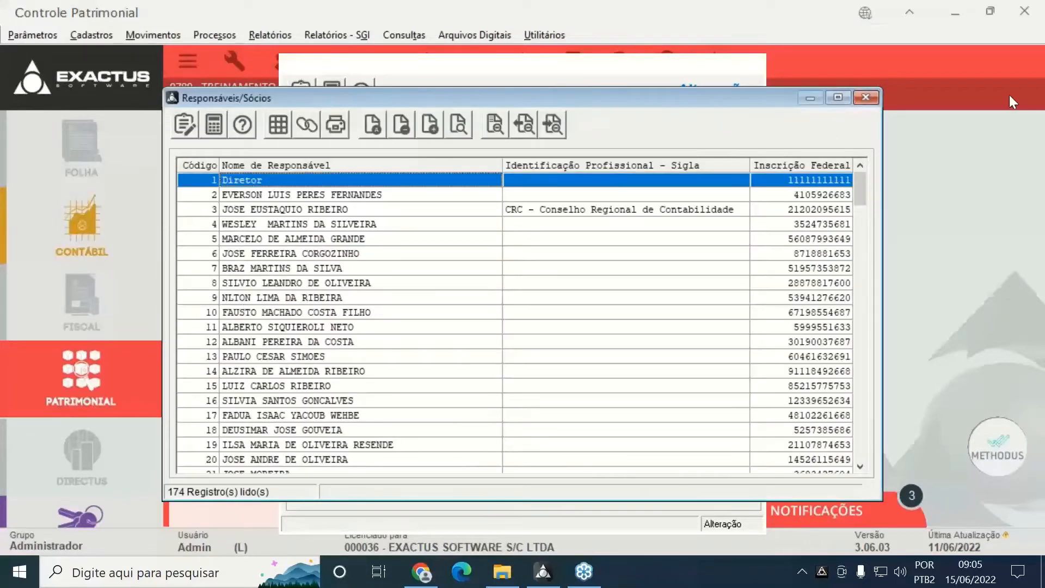
pyautogui.click(862, 97)
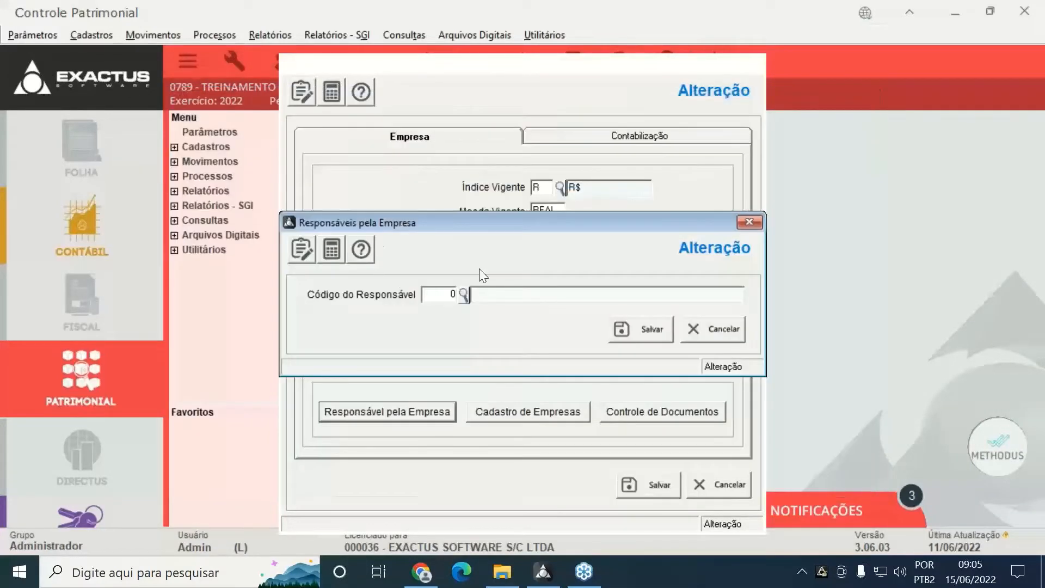
pyautogui.click(719, 341)
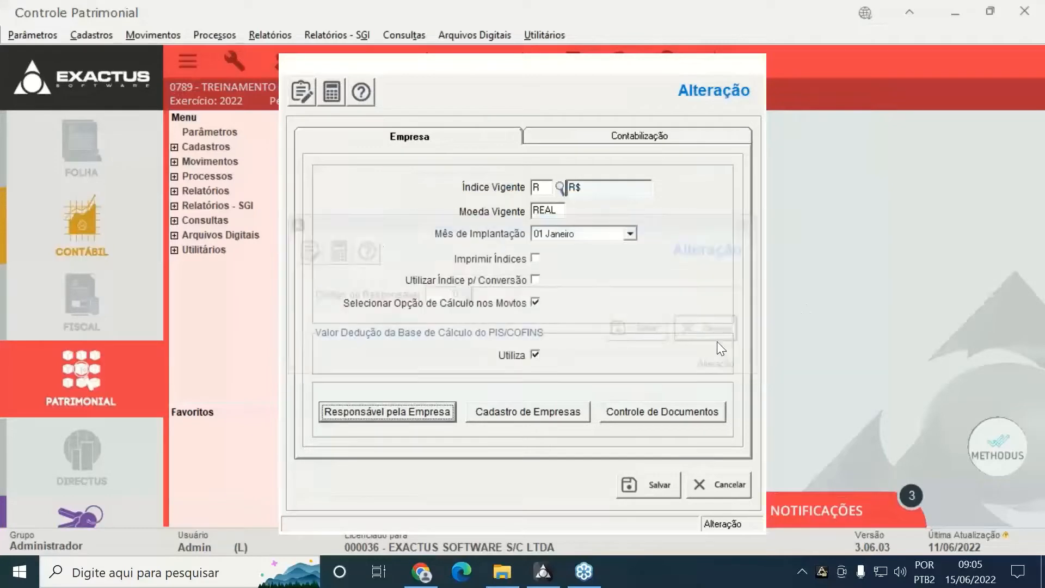
# View the Cadastro de Empresas, then bring up company 0789's Controle de Documentos
pyautogui.click(495, 411)
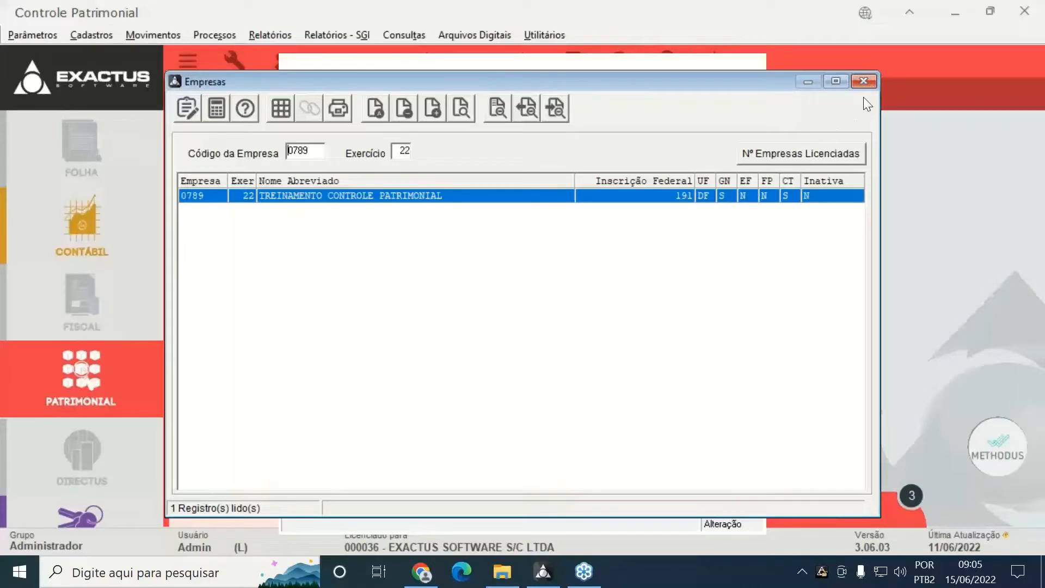
pyautogui.click(868, 83)
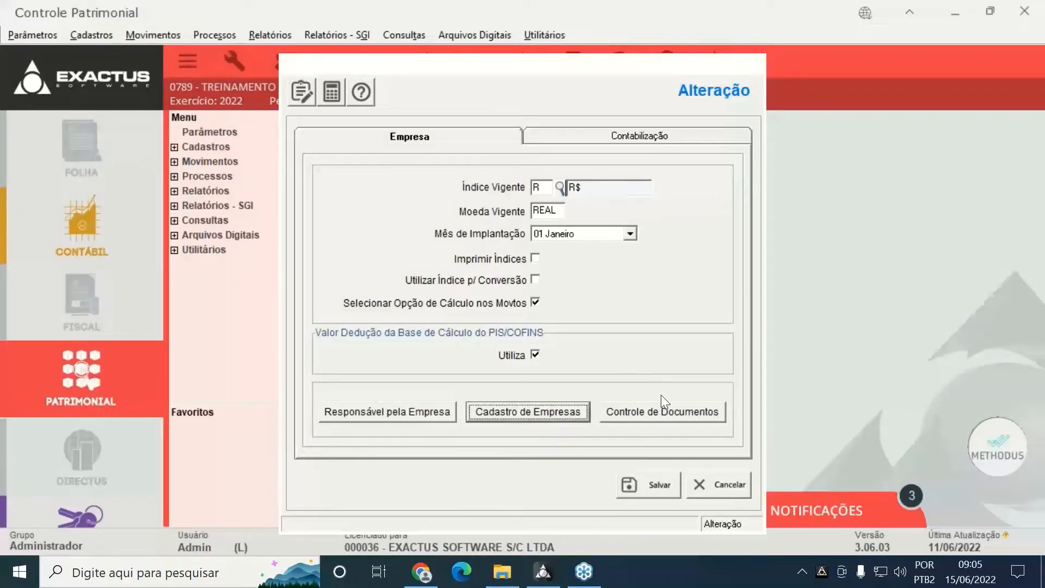
pyautogui.click(658, 412)
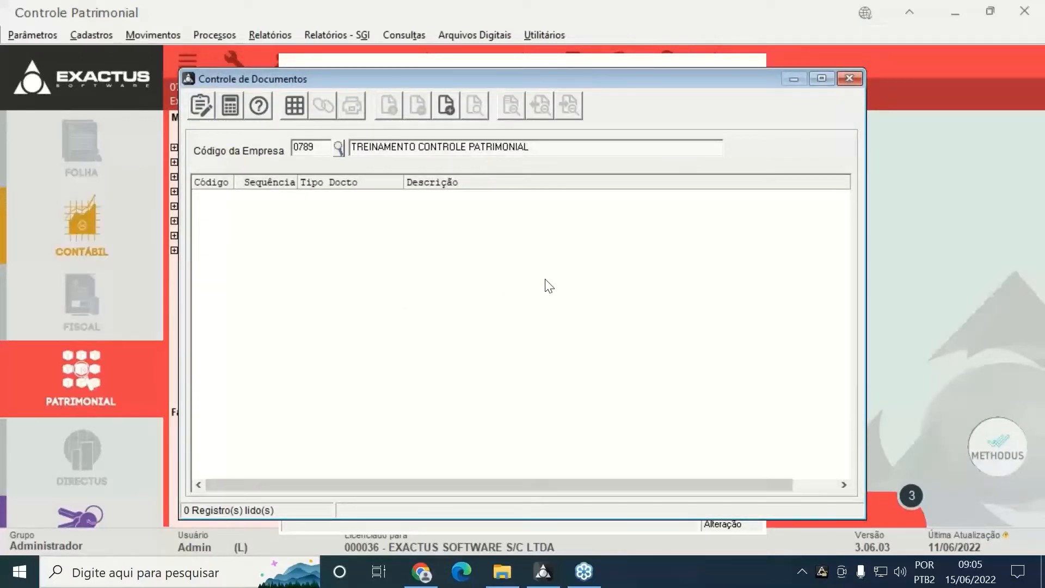
pyautogui.click(444, 112)
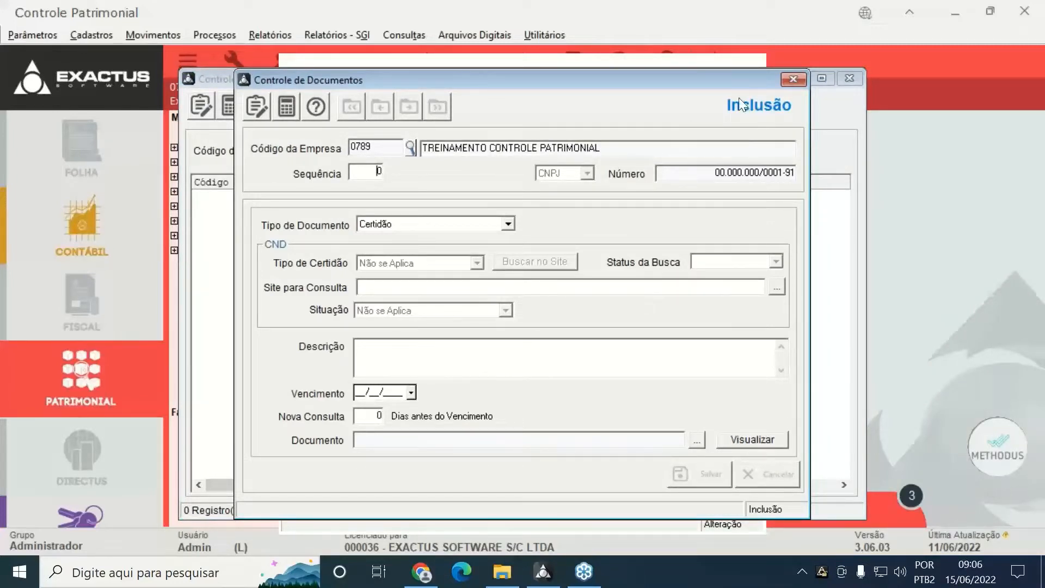
pyautogui.click(787, 79)
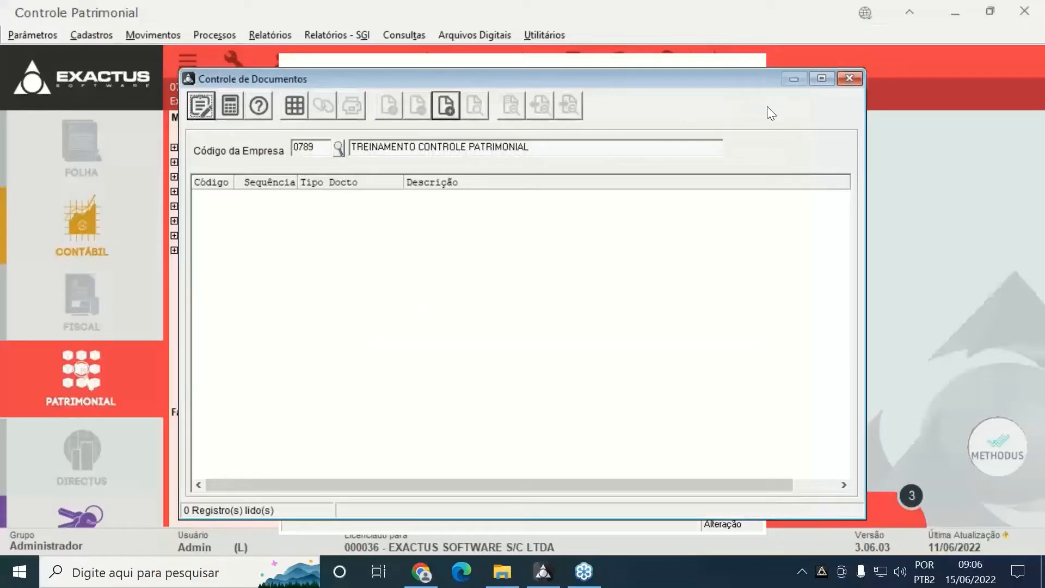
pyautogui.click(850, 80)
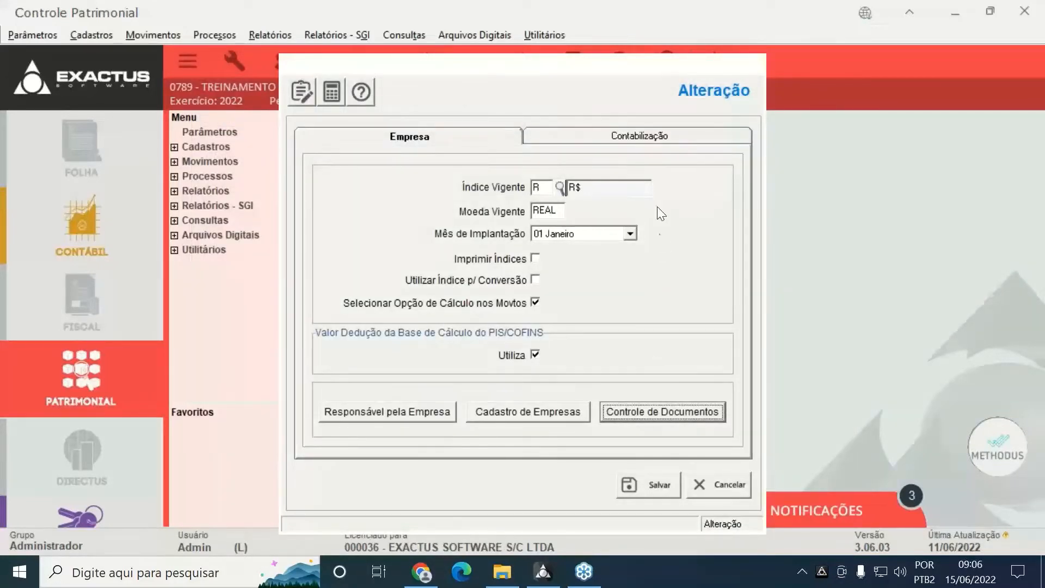
# Review the Contabilização cost, debit and disposal accounts unchanged, then save the company parameters
pyautogui.click(662, 136)
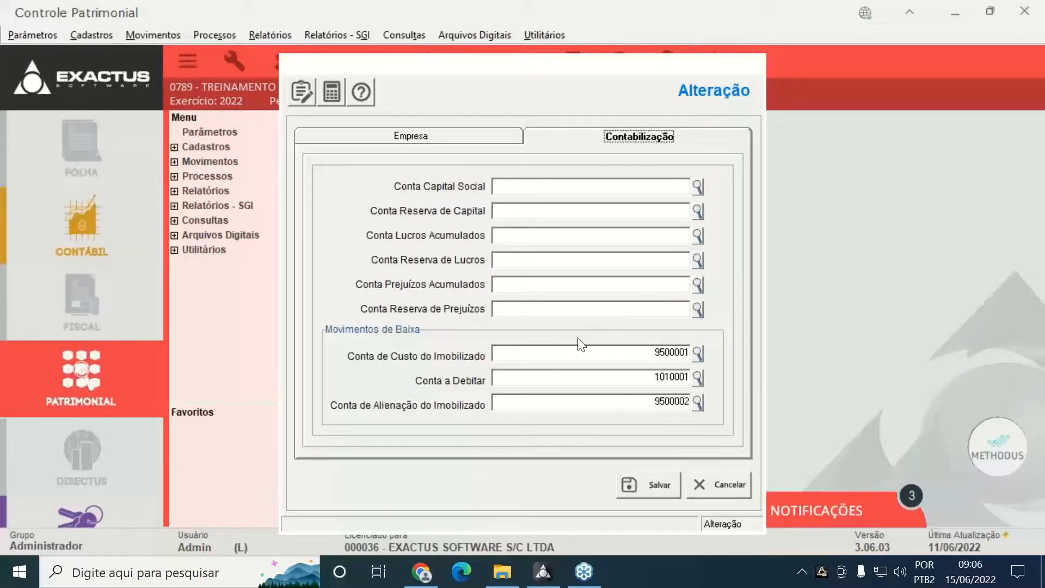
pyautogui.click(579, 352)
pyautogui.click(603, 377)
pyautogui.click(619, 405)
pyautogui.click(498, 132)
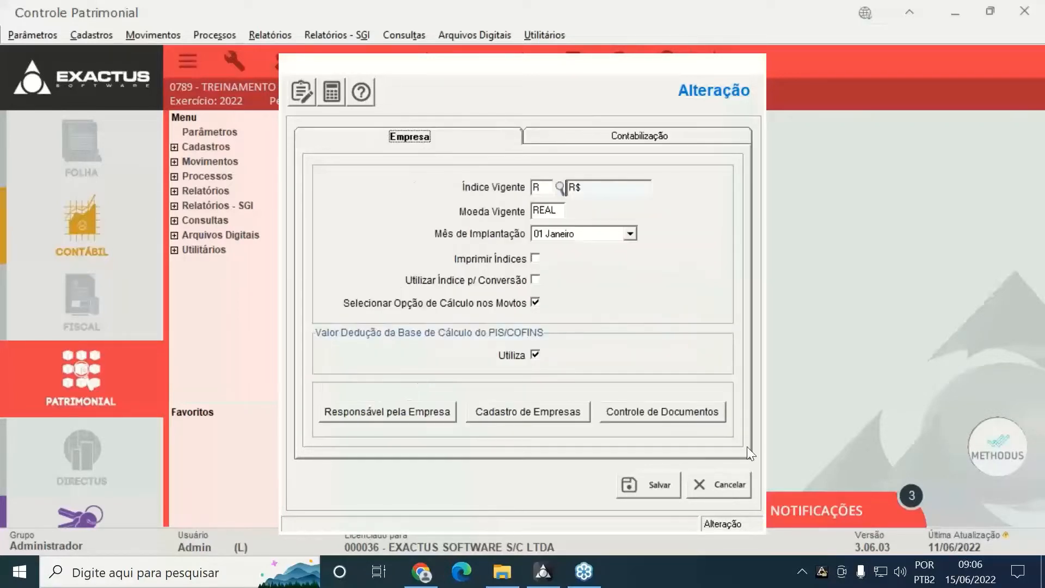
pyautogui.click(642, 490)
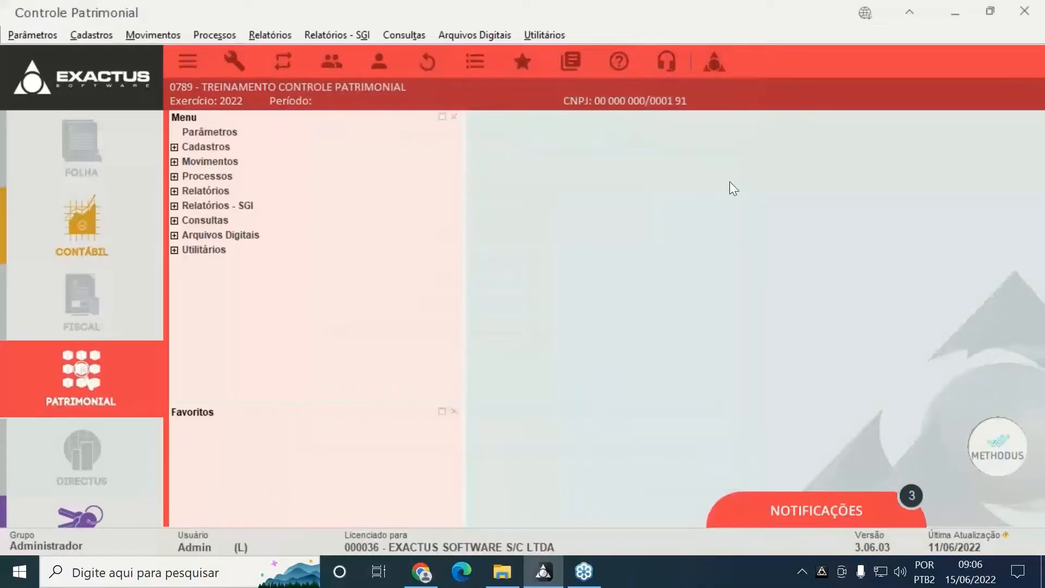
# Browse the 10 Classificação de Contas entries, including RESERVA REAVALIAÇÃO and IMOBILIZADO, then close the list
pyautogui.click(173, 149)
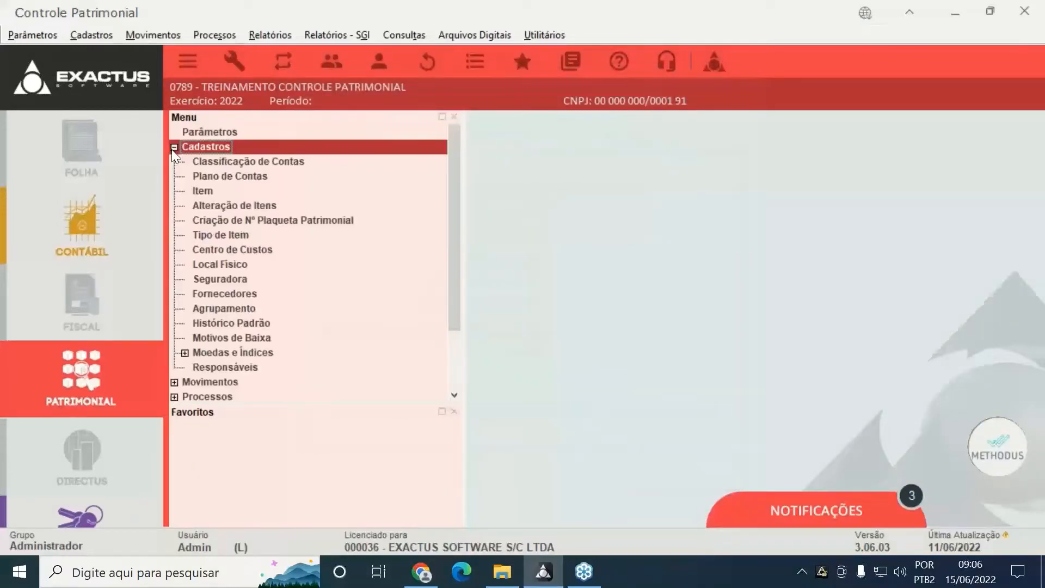
pyautogui.click(224, 162)
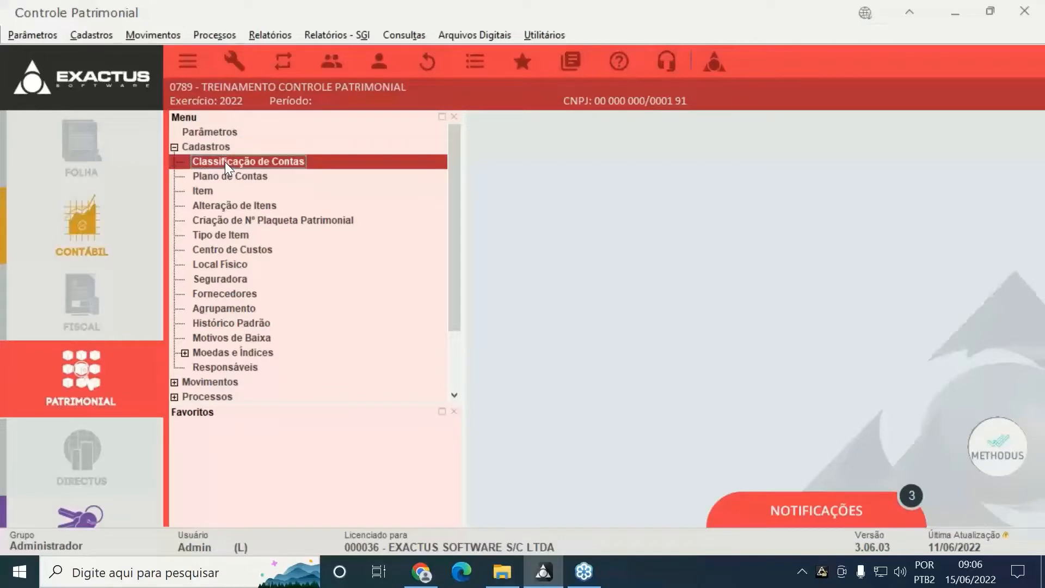
pyautogui.doubleClick(224, 161)
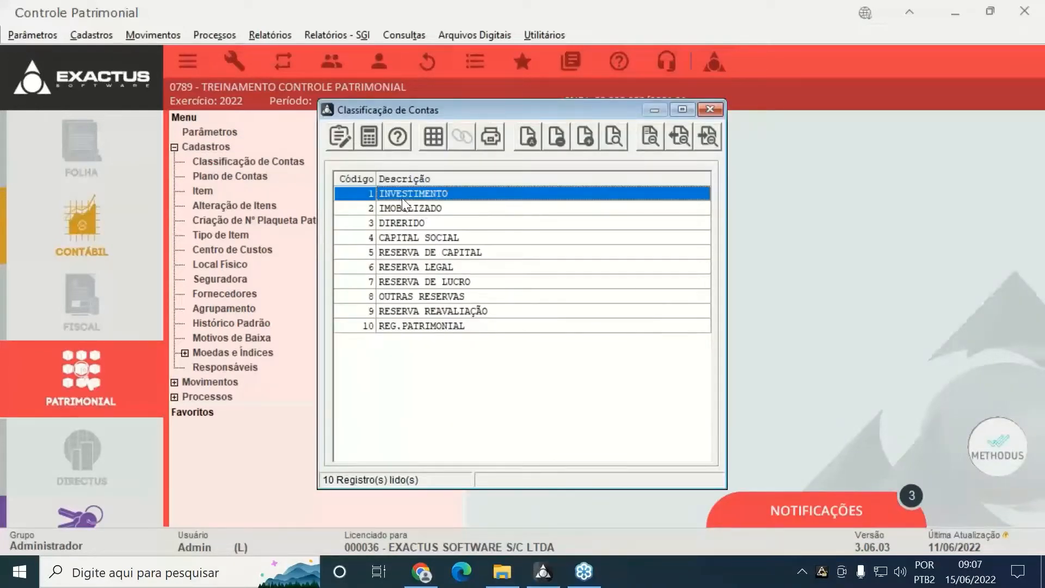
pyautogui.click(391, 223)
pyautogui.click(395, 281)
pyautogui.click(389, 311)
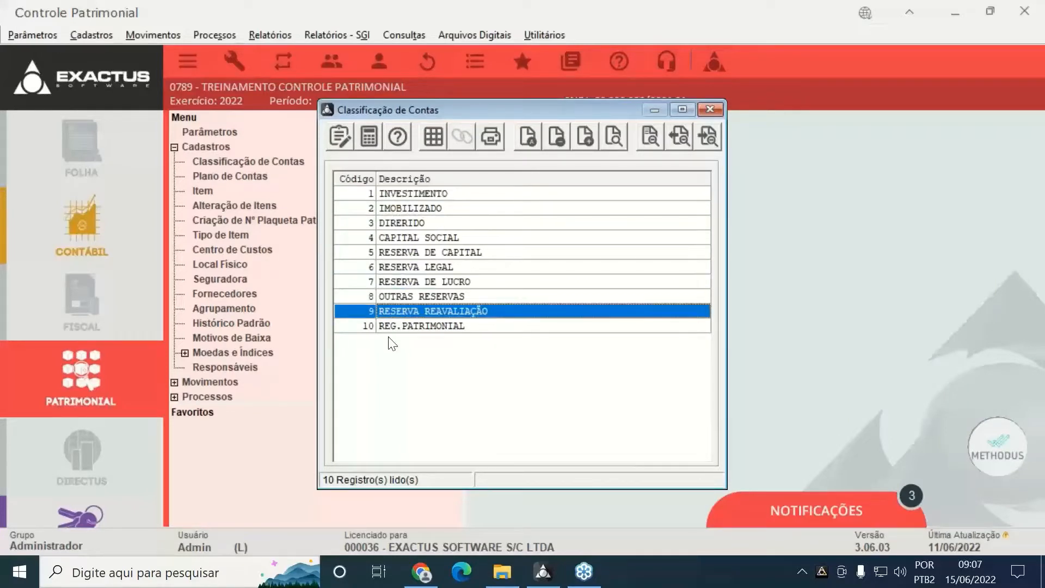
pyautogui.click(417, 211)
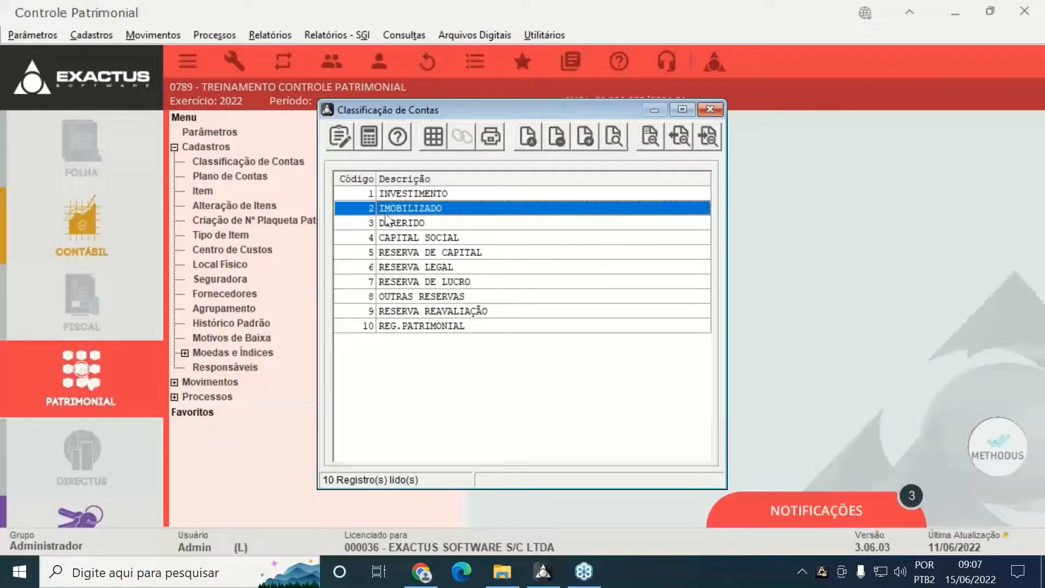
pyautogui.click(708, 109)
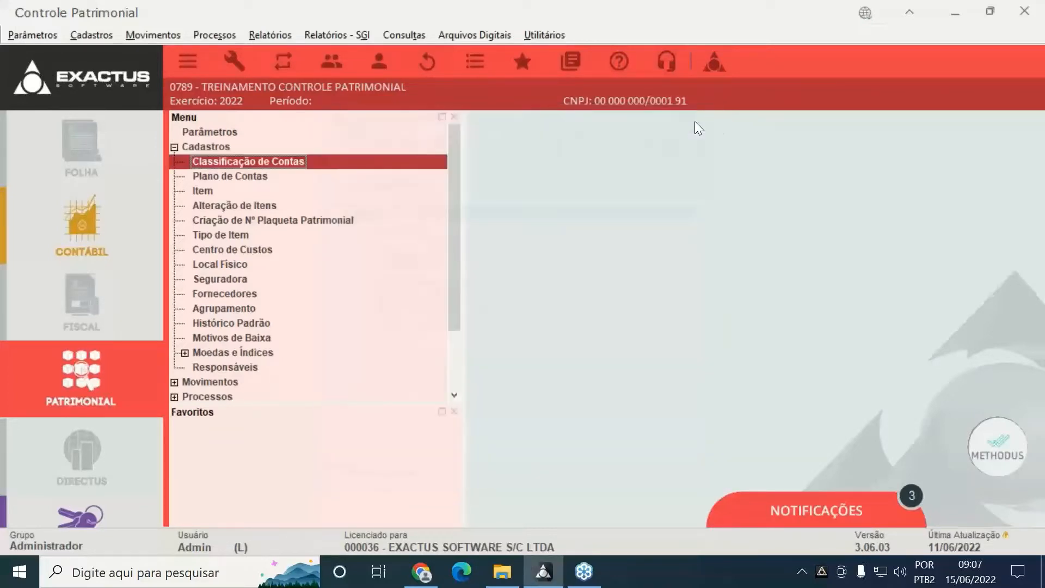
# Open the Plano de Contas and put account 7001 MOVEIS E UTENSILIOS into edit mode
pyautogui.click(245, 176)
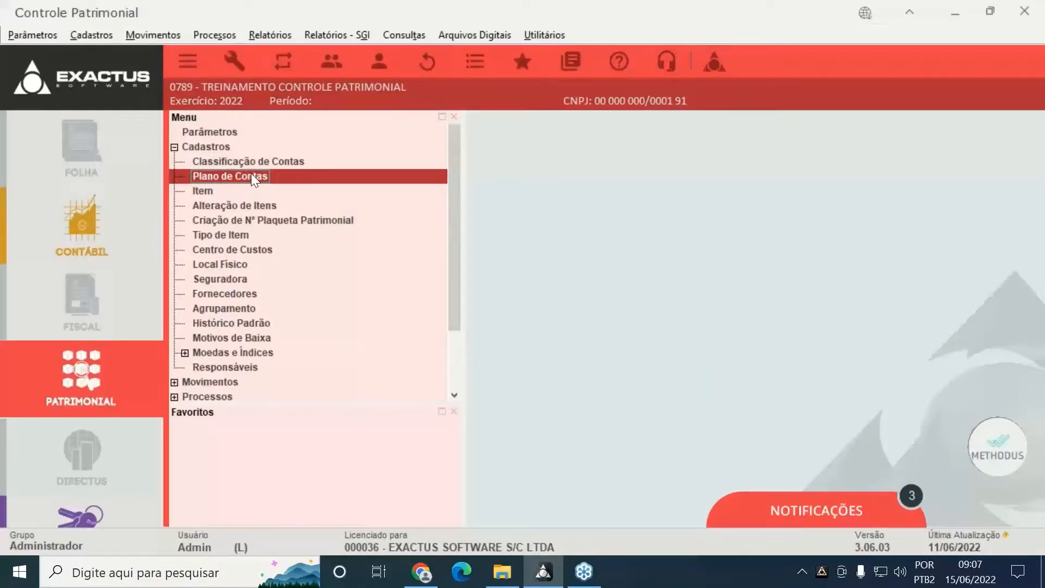
pyautogui.doubleClick(265, 175)
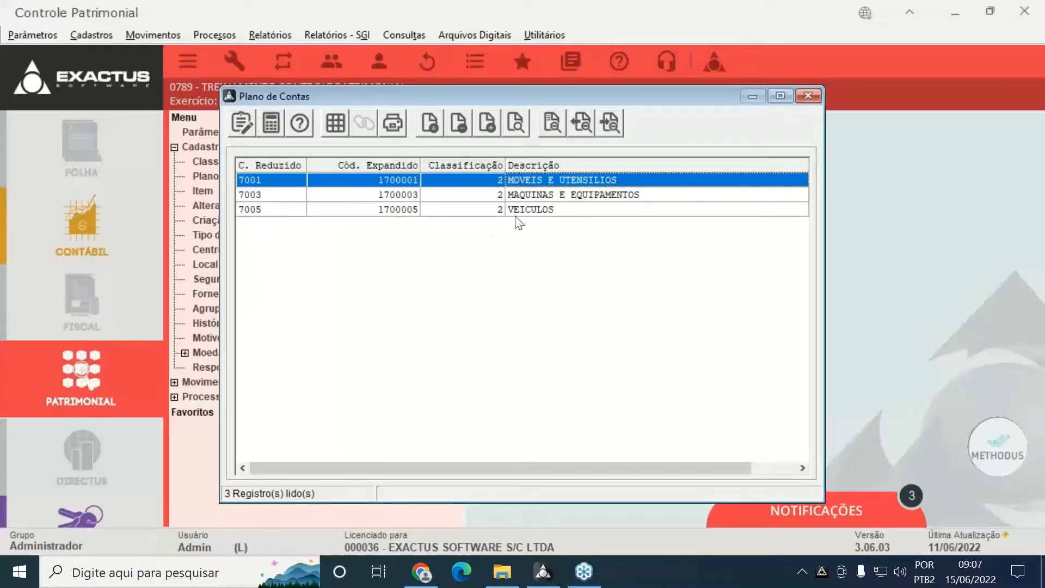
pyautogui.click(424, 116)
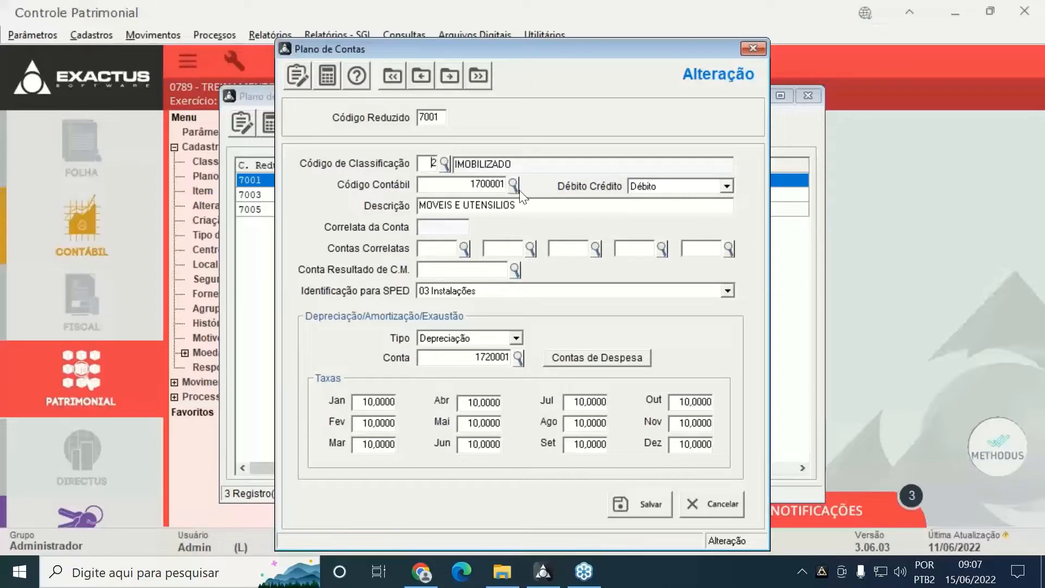
pyautogui.click(463, 182)
# Check account 7001's accounting and depreciation codes in the chart lookups, keeping depreciation account 1720001
pyautogui.click(514, 186)
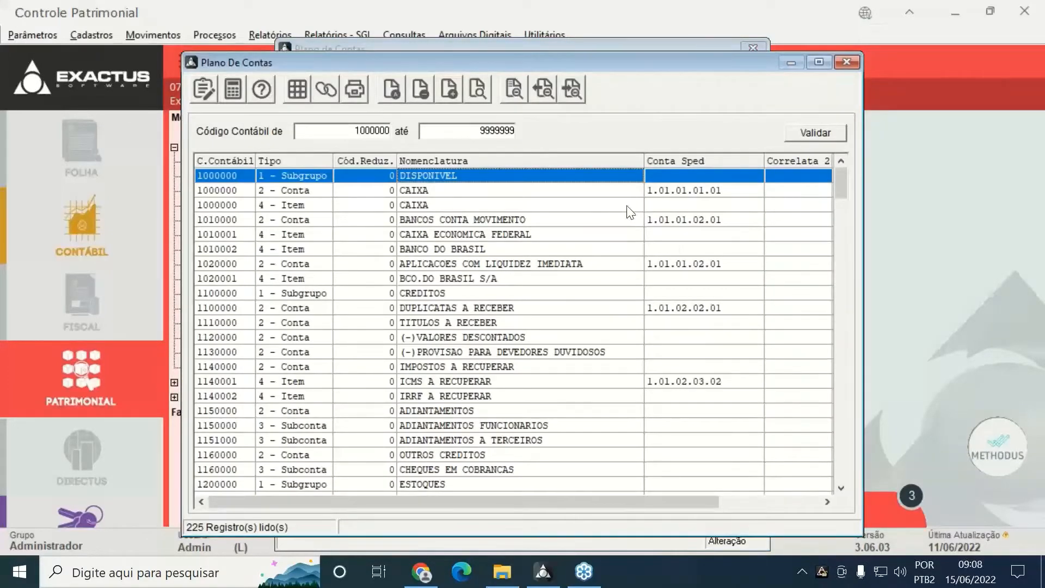
pyautogui.click(848, 61)
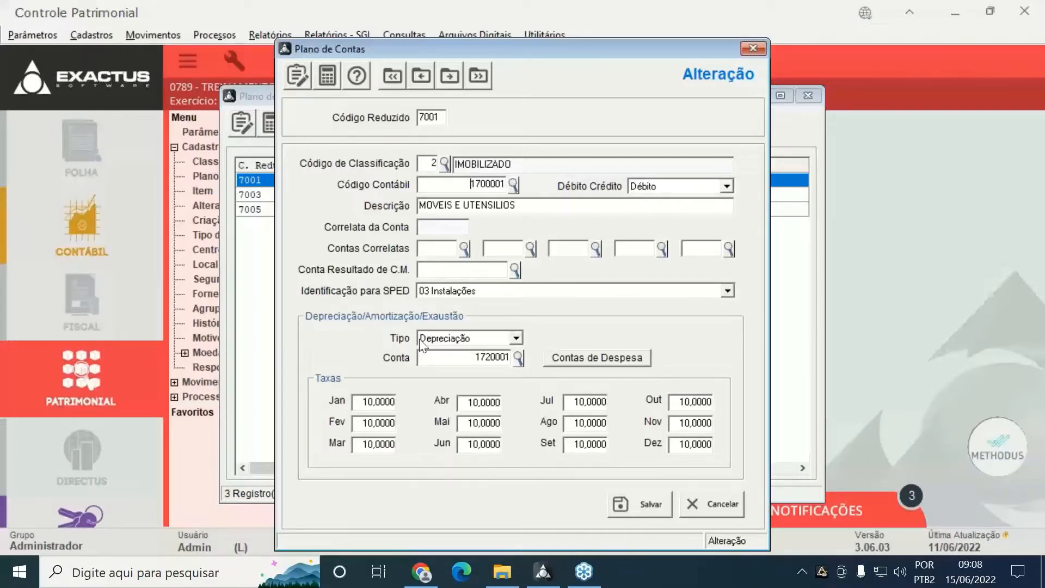
pyautogui.click(475, 357)
pyautogui.click(518, 357)
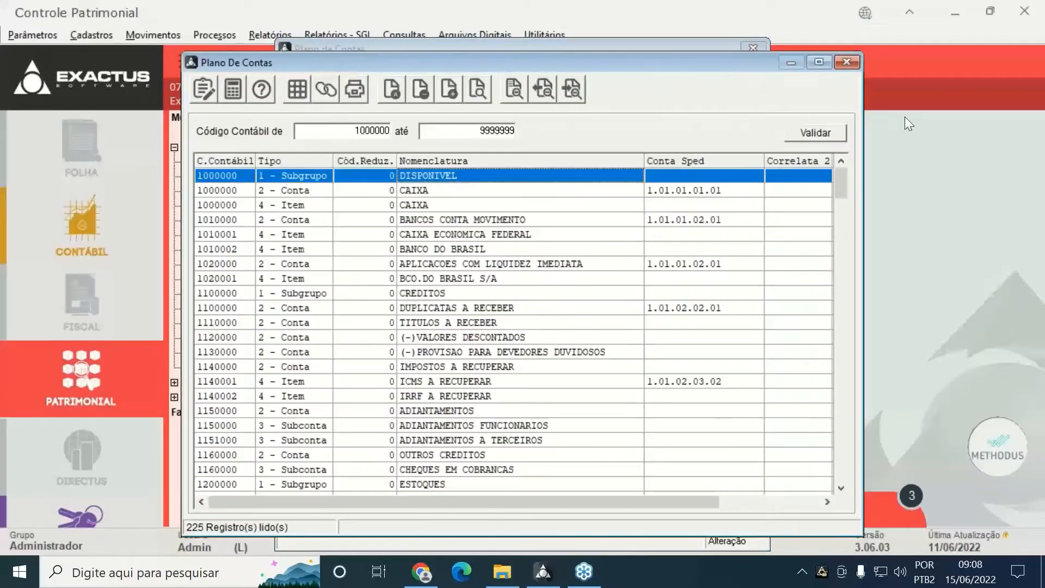
pyautogui.click(847, 62)
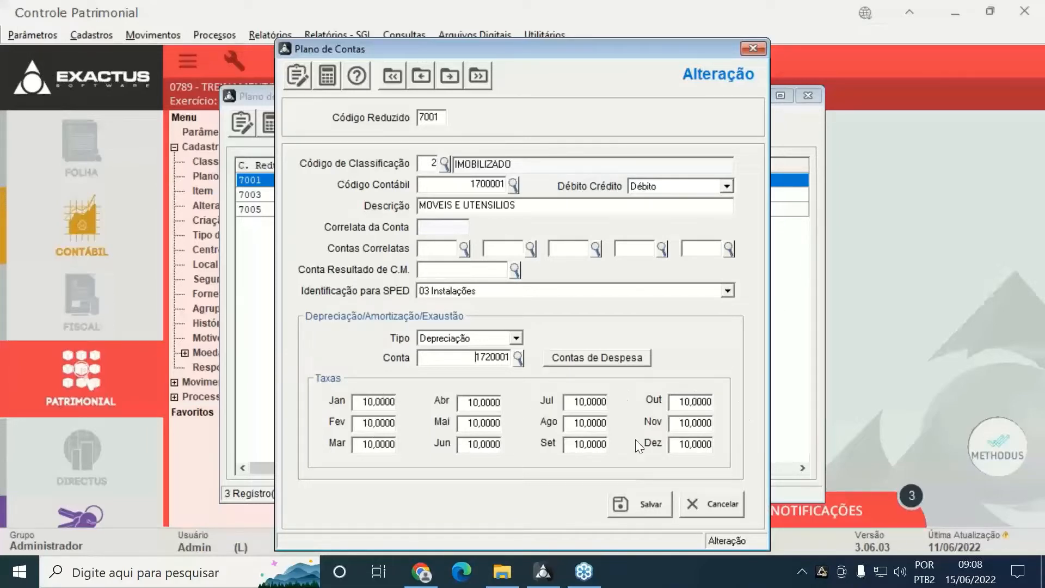
# Set account 7001's depreciation expense to 100 on 9620001, removing 9620023 and 9620035
pyautogui.click(635, 358)
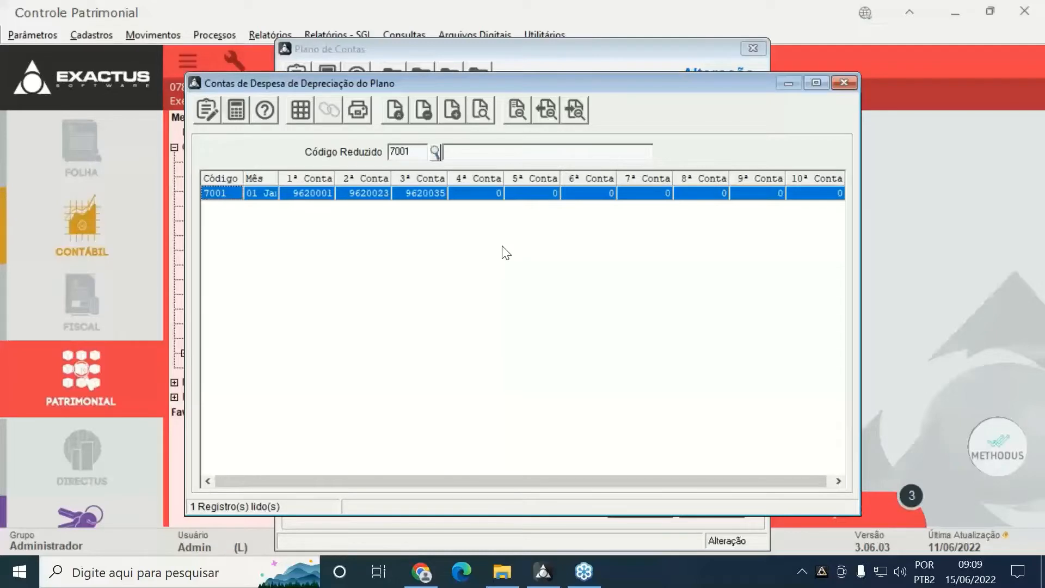
pyautogui.click(395, 111)
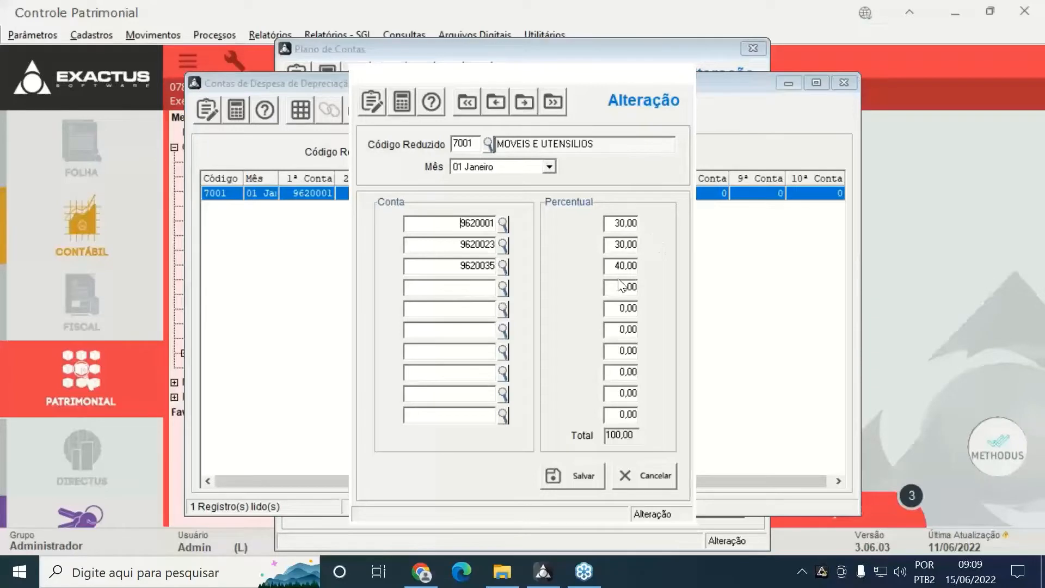
pyautogui.click(457, 248)
pyautogui.press('Delete')
pyautogui.press('Delete')
pyautogui.press('Delete')
pyautogui.press('Delete')
pyautogui.press('Delete')
pyautogui.press('Delete')
pyautogui.press('Delete')
pyautogui.press('Delete')
pyautogui.press('Tab')
pyautogui.press('Delete')
pyautogui.press('Delete')
pyautogui.press('Delete')
pyautogui.press('Tab')
pyautogui.press('Delete')
pyautogui.press('Tab')
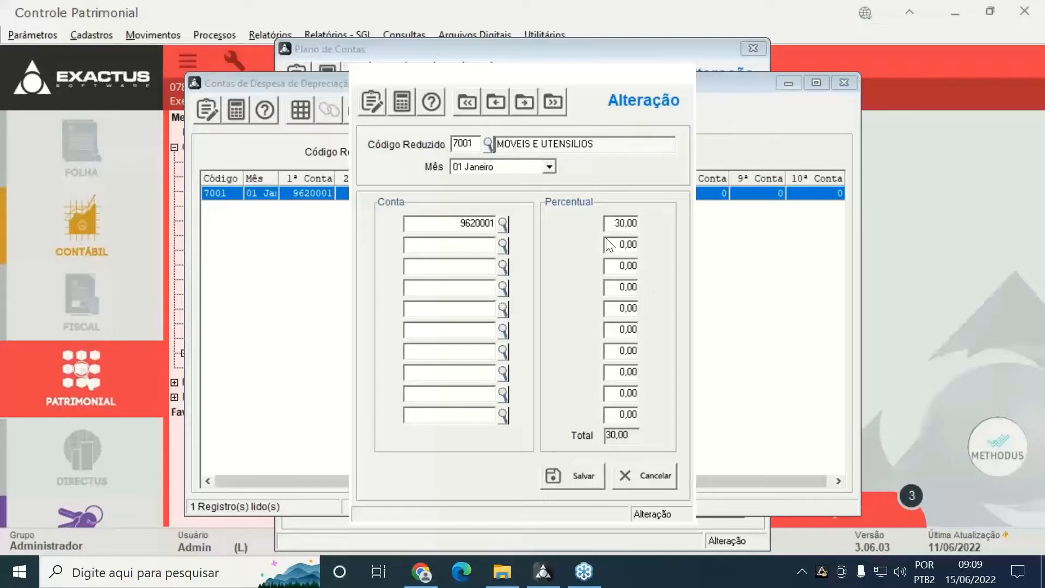
pyautogui.click(618, 227)
pyautogui.write('100')
pyautogui.press('Tab')
pyautogui.click(558, 471)
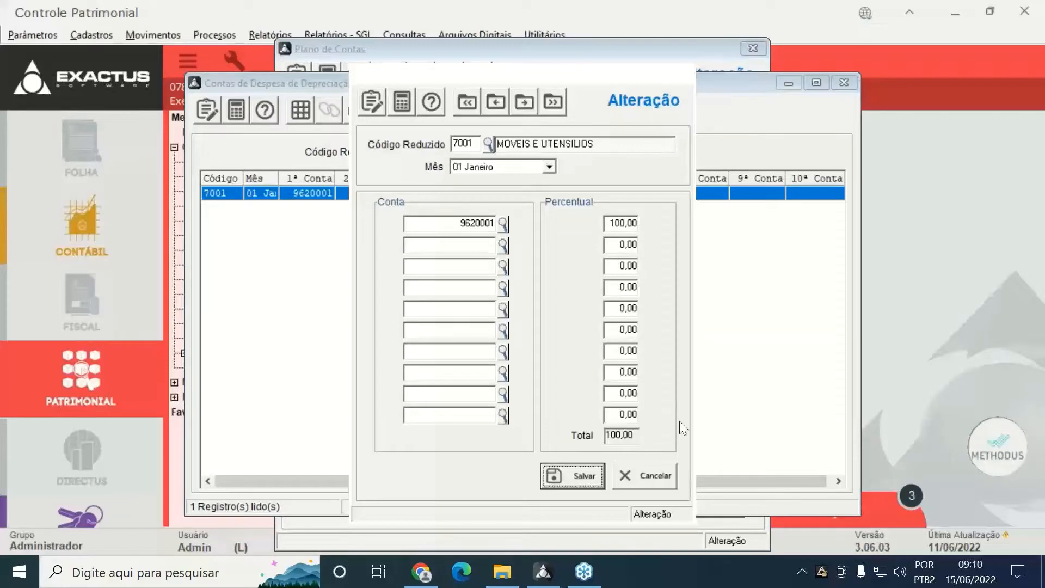
# Save account 7001 and close the expense, account editing and chart of accounts windows
pyautogui.click(643, 482)
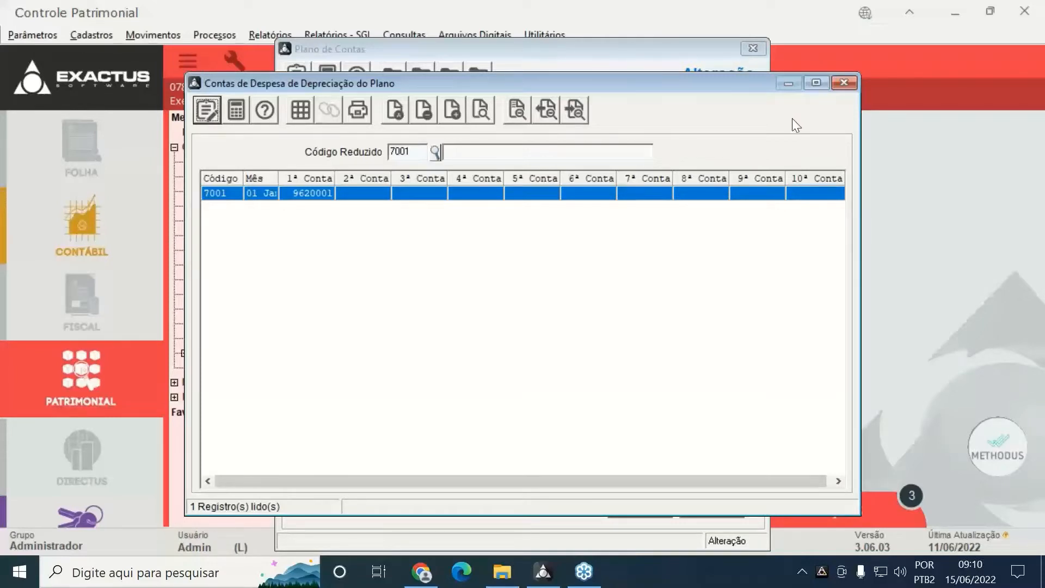
pyautogui.click(854, 83)
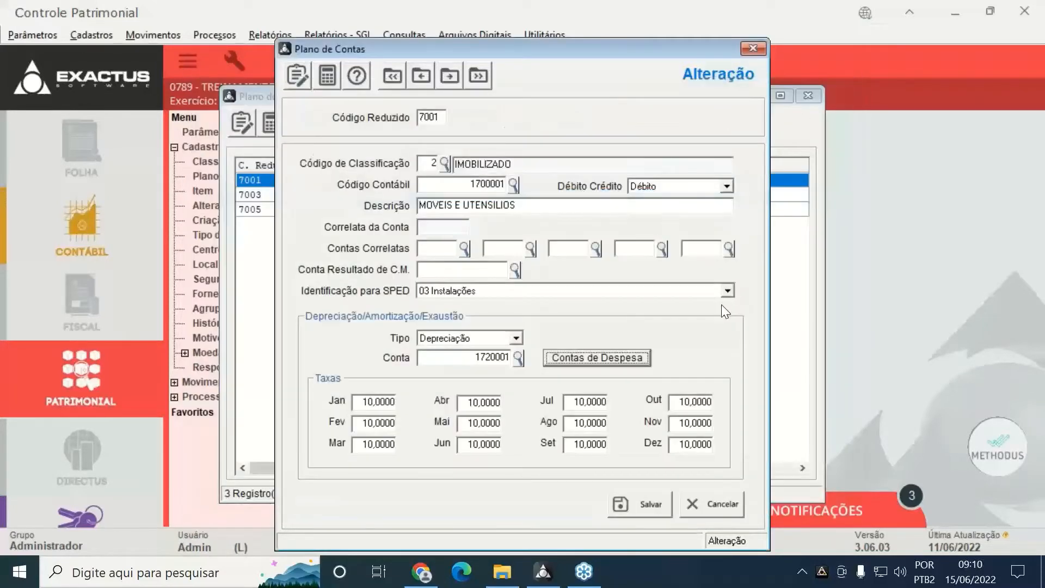
pyautogui.click(635, 504)
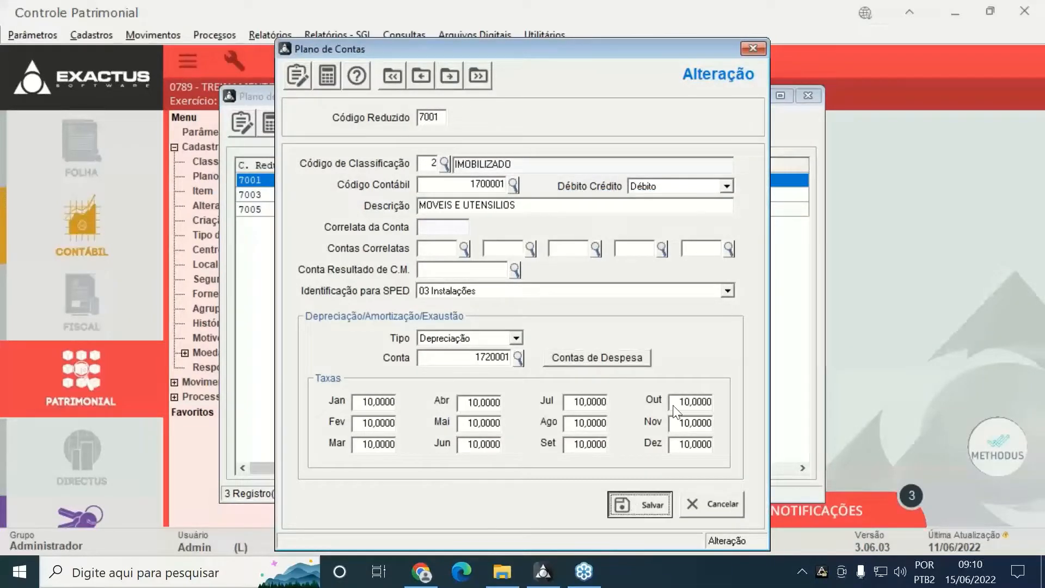
pyautogui.click(720, 515)
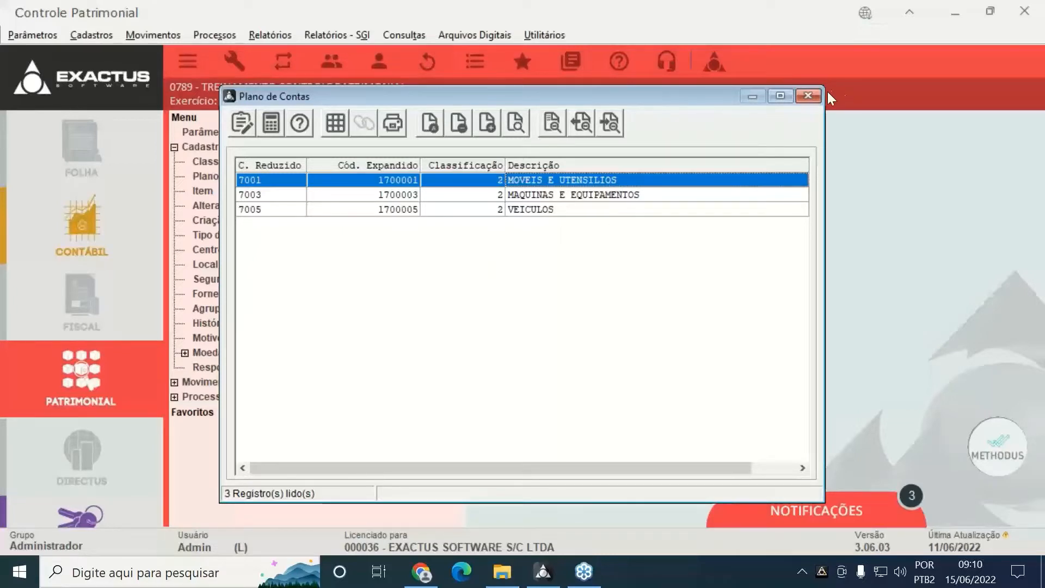
pyautogui.click(814, 98)
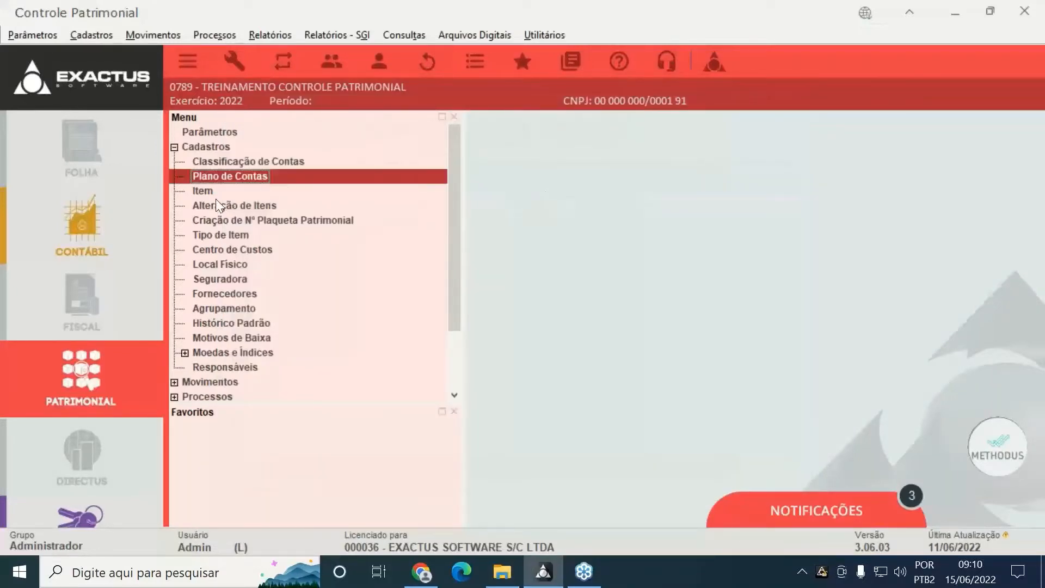
# Query the Item register with the Aquisição de date cleared, finding 0 items, then close it
pyautogui.click(208, 194)
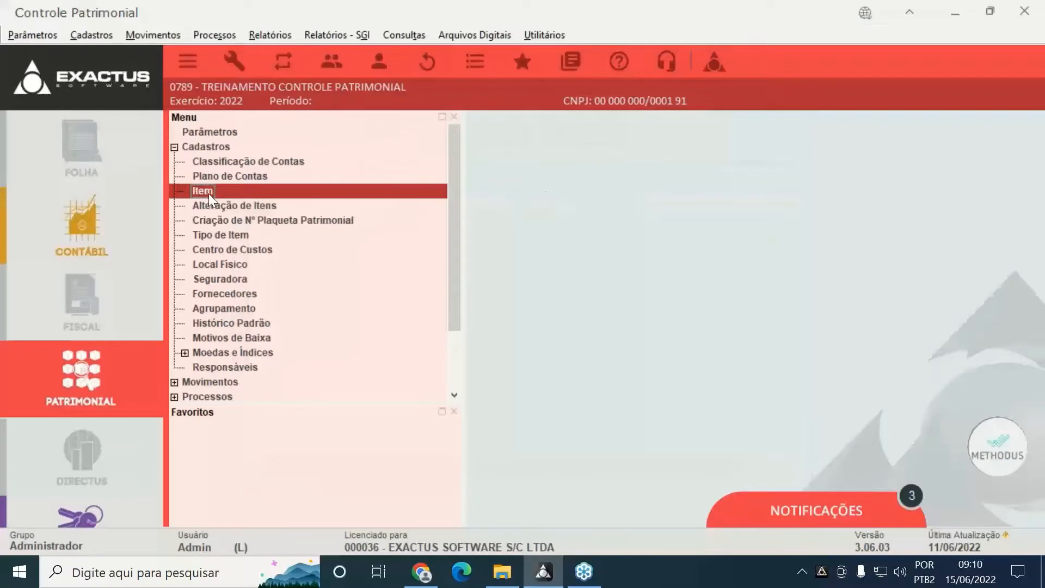
pyautogui.doubleClick(208, 193)
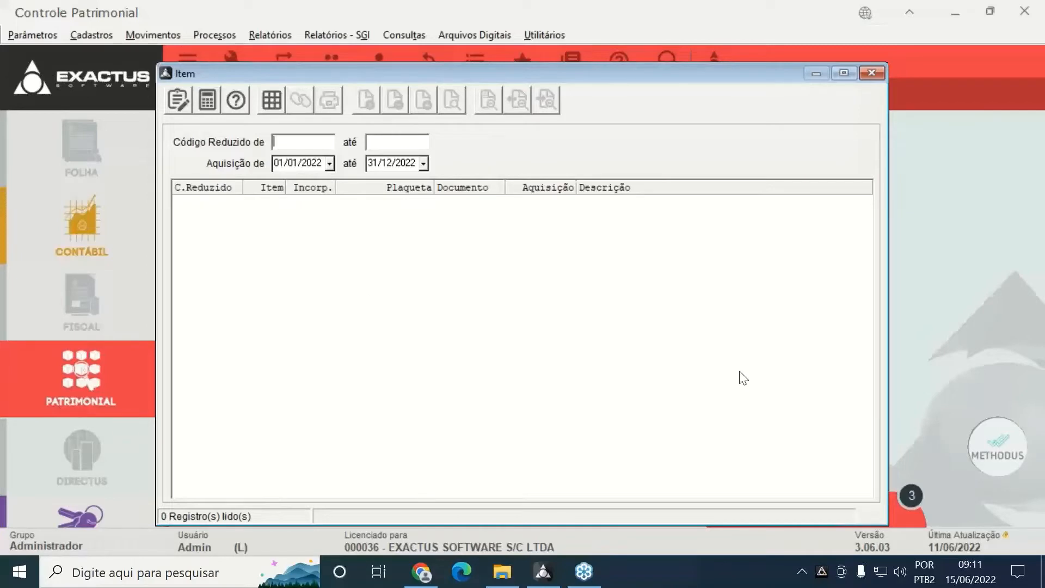
pyautogui.click(293, 164)
pyautogui.press('Delete')
pyautogui.click(272, 100)
pyautogui.click(872, 73)
pyautogui.click(213, 205)
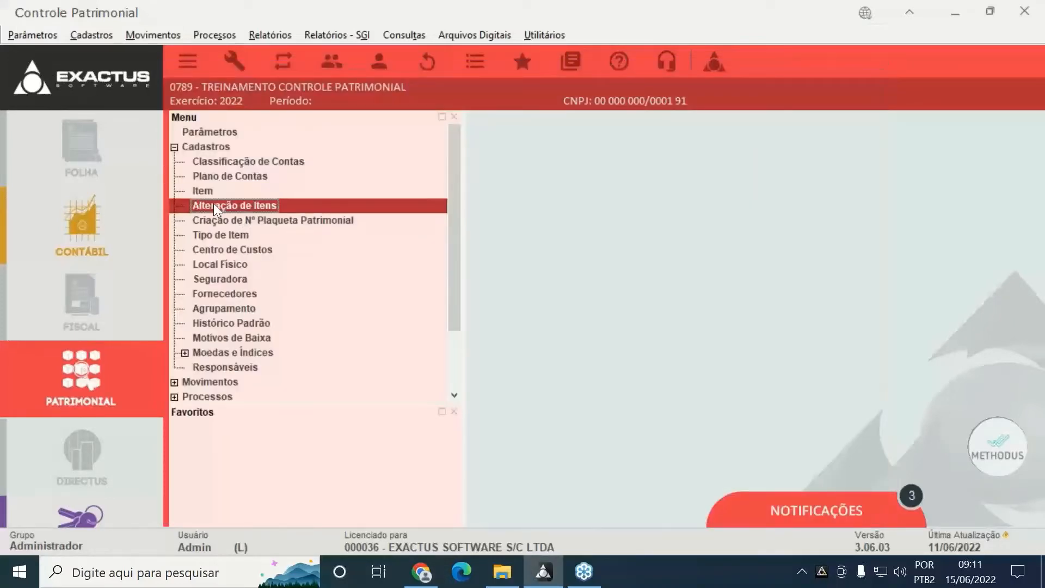
pyautogui.doubleClick(213, 205)
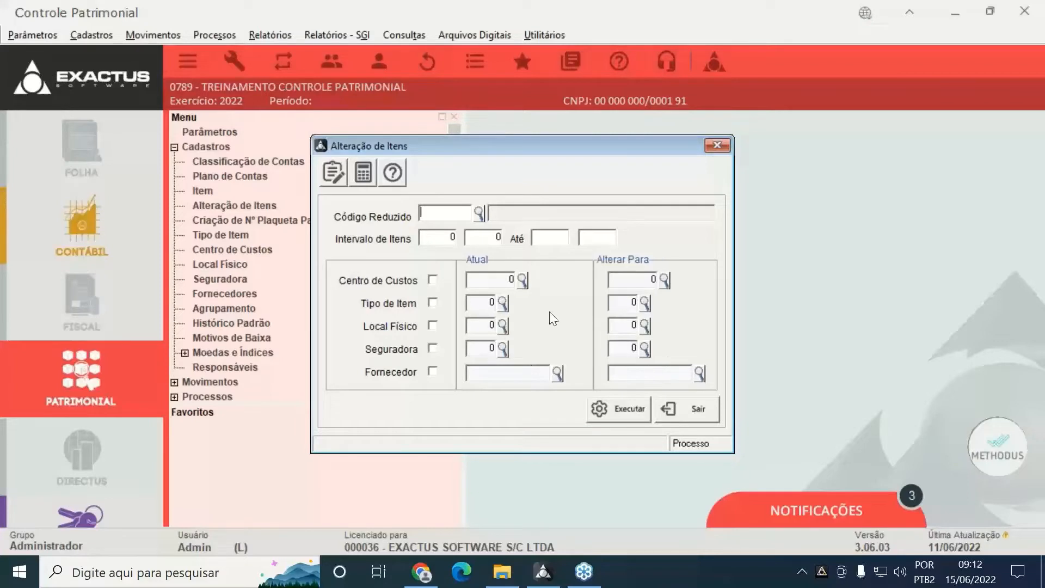
pyautogui.click(681, 413)
pyautogui.click(261, 219)
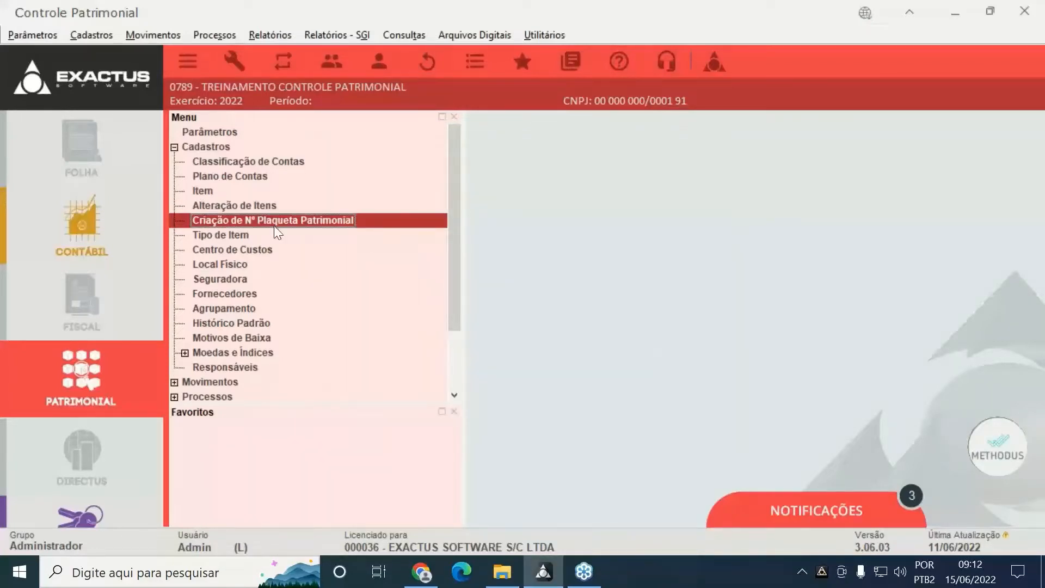
pyautogui.doubleClick(273, 225)
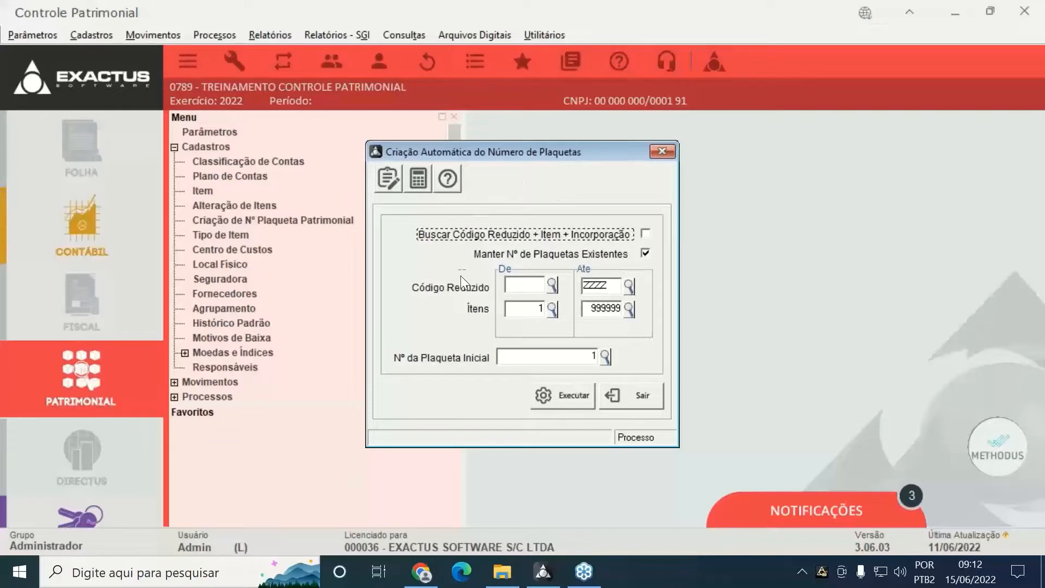
pyautogui.click(578, 240)
pyautogui.click(655, 403)
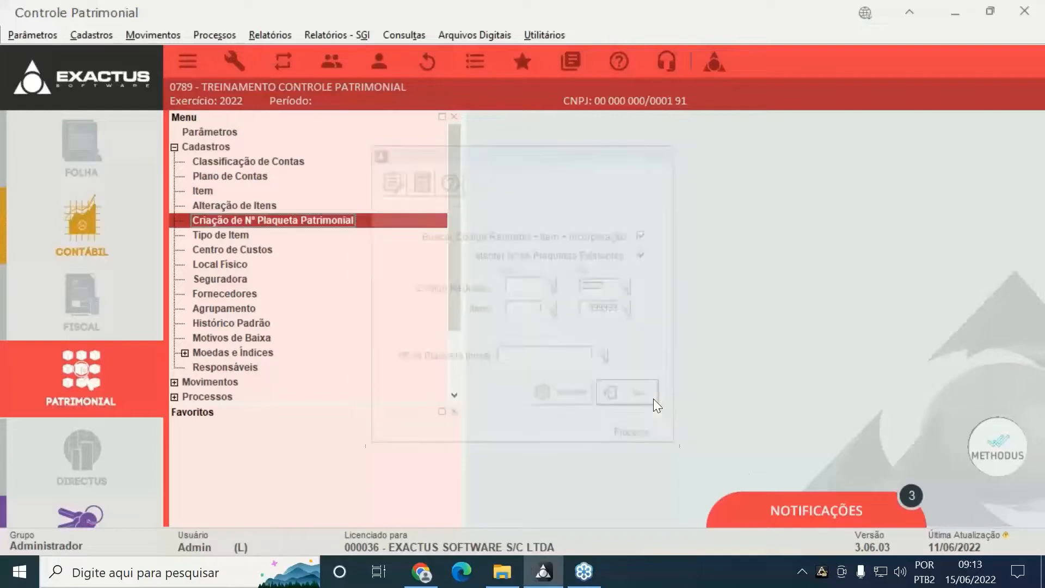
pyautogui.click(205, 236)
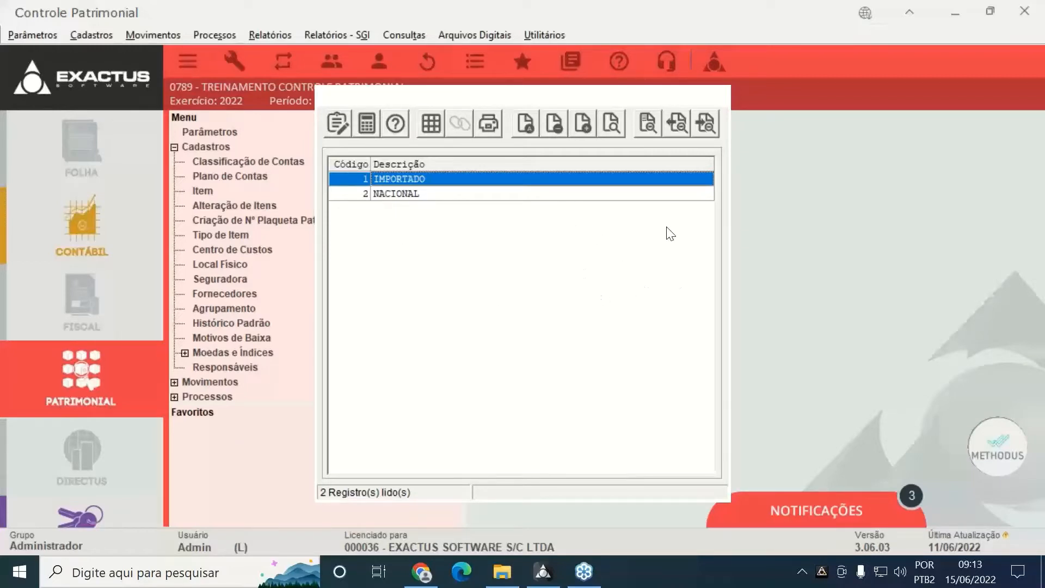
pyautogui.click(722, 99)
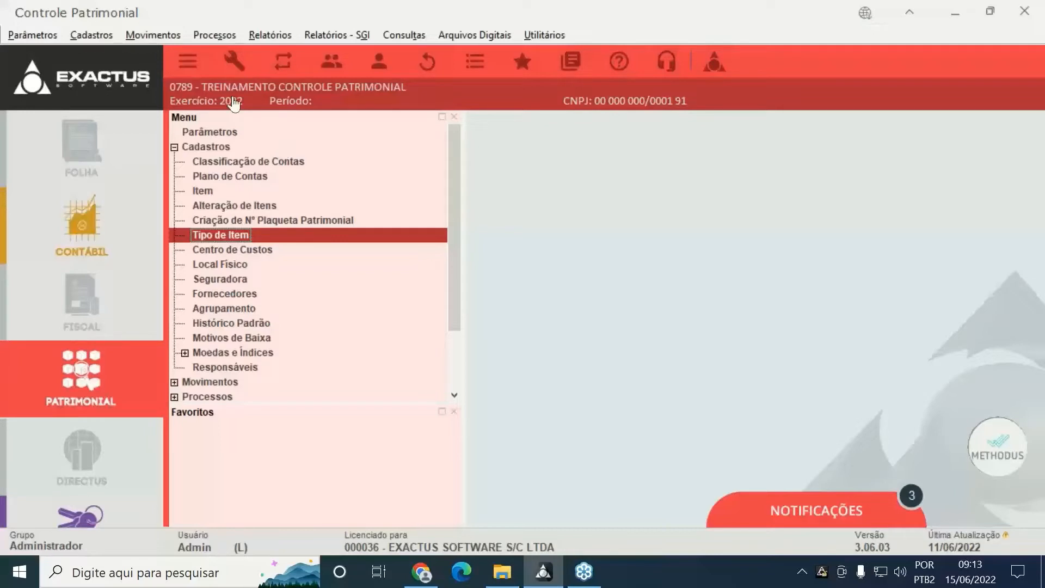
pyautogui.click(351, 42)
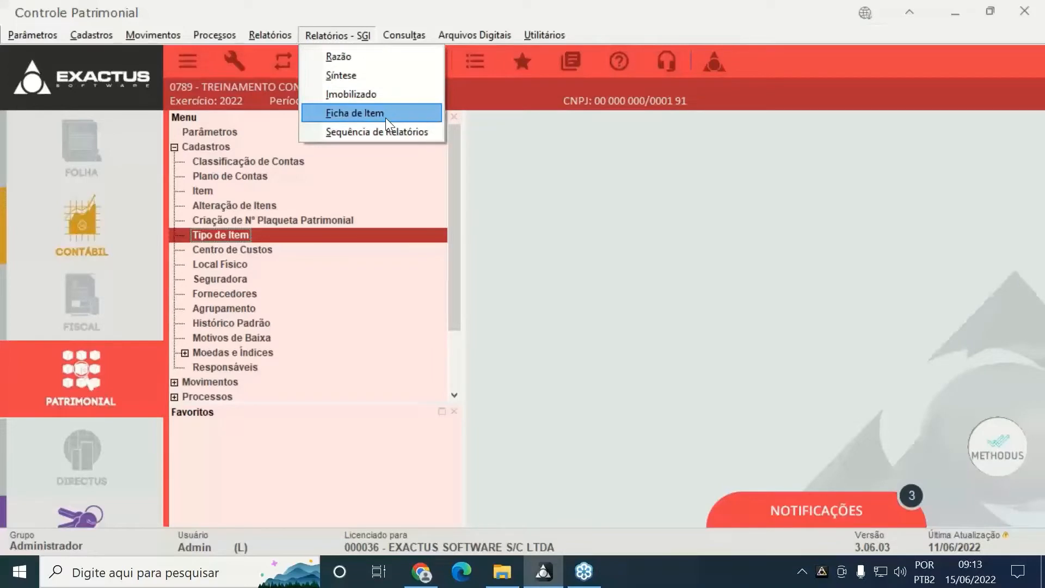
pyautogui.click(335, 35)
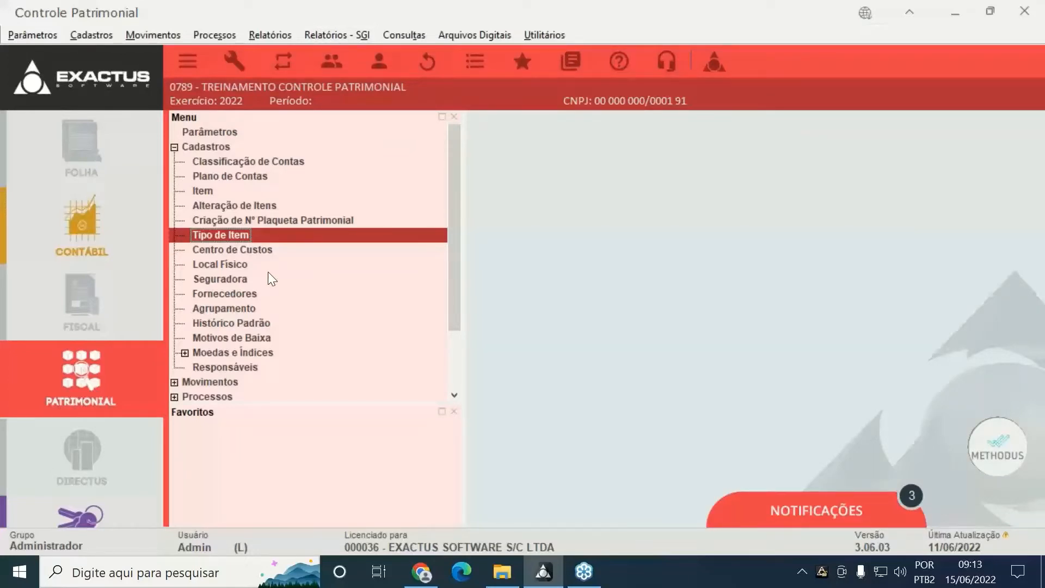
# Review cost centres and the CONFIANÇA insurer, then open Fornecedores showing only FORNECEDOR PADRÃO
pyautogui.doubleClick(255, 252)
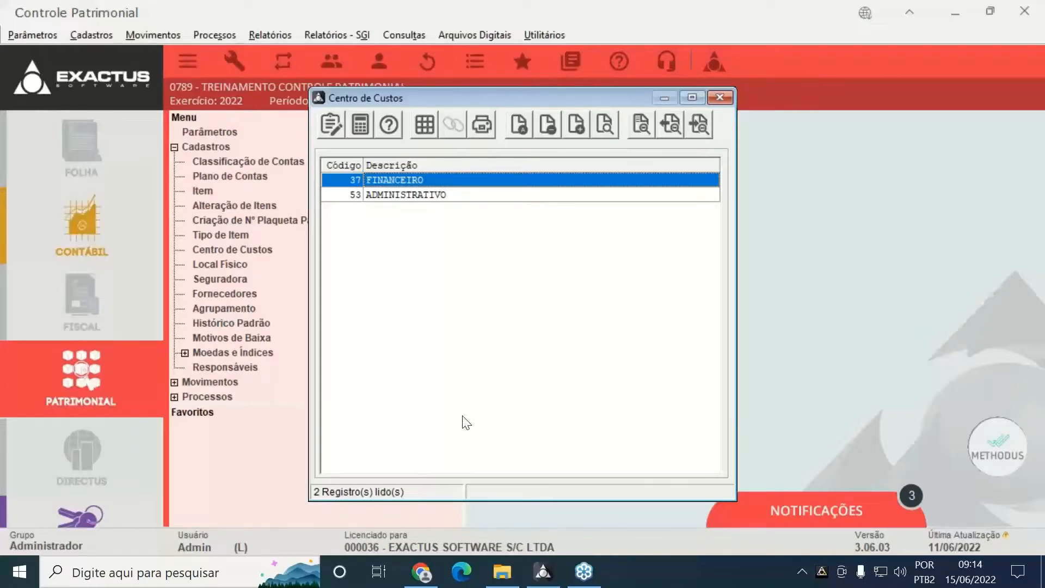
pyautogui.press('Escape')
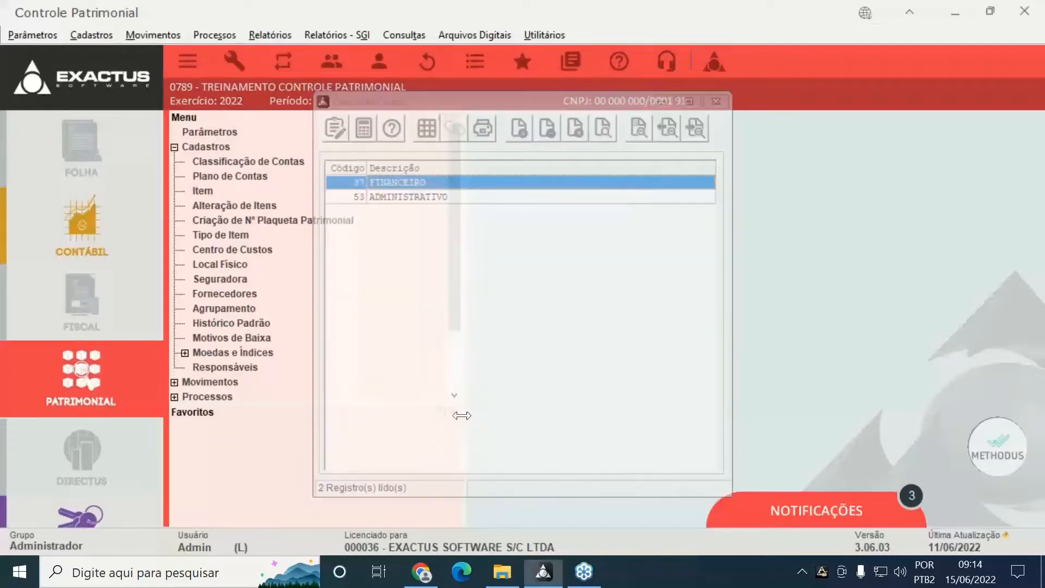
pyautogui.click(244, 266)
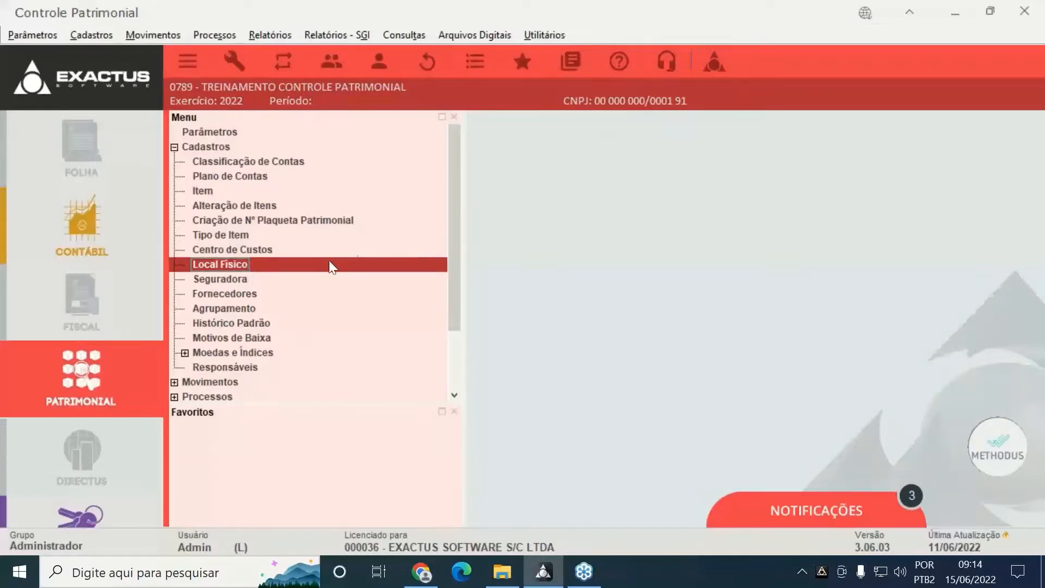
pyautogui.doubleClick(220, 280)
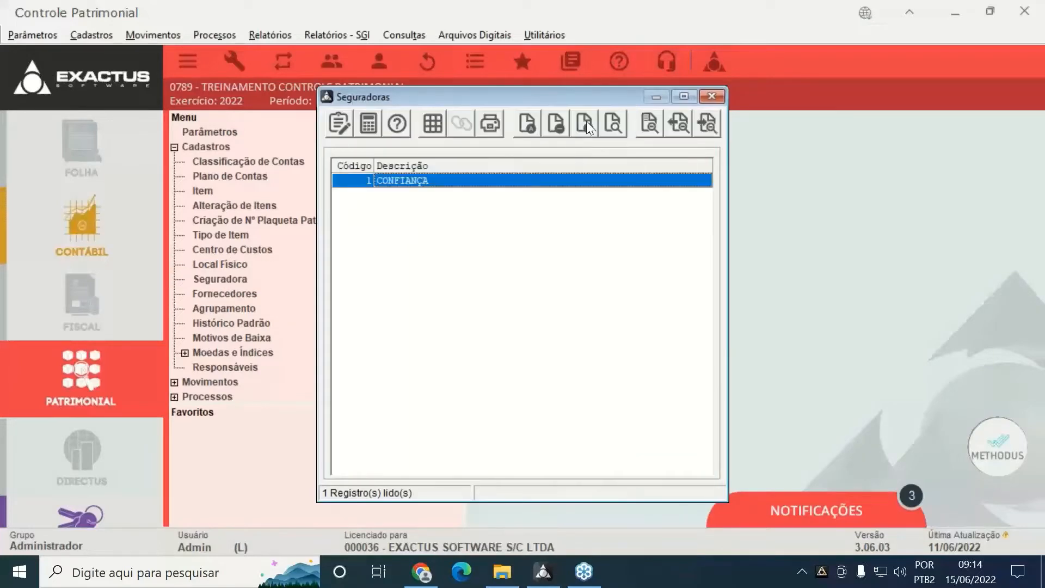
pyautogui.doubleClick(469, 180)
pyautogui.click(621, 351)
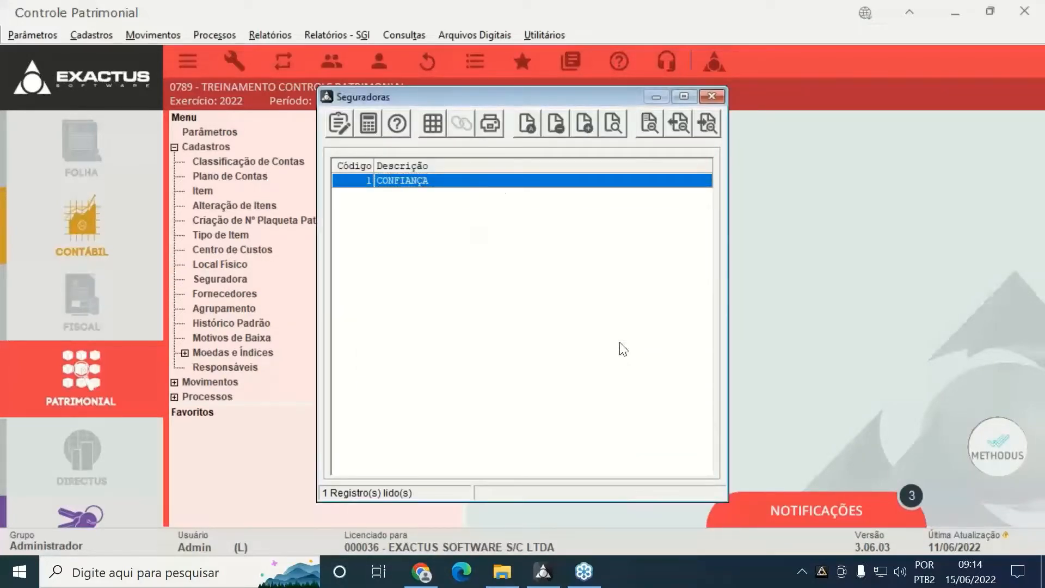
pyautogui.press('Escape')
pyautogui.doubleClick(200, 293)
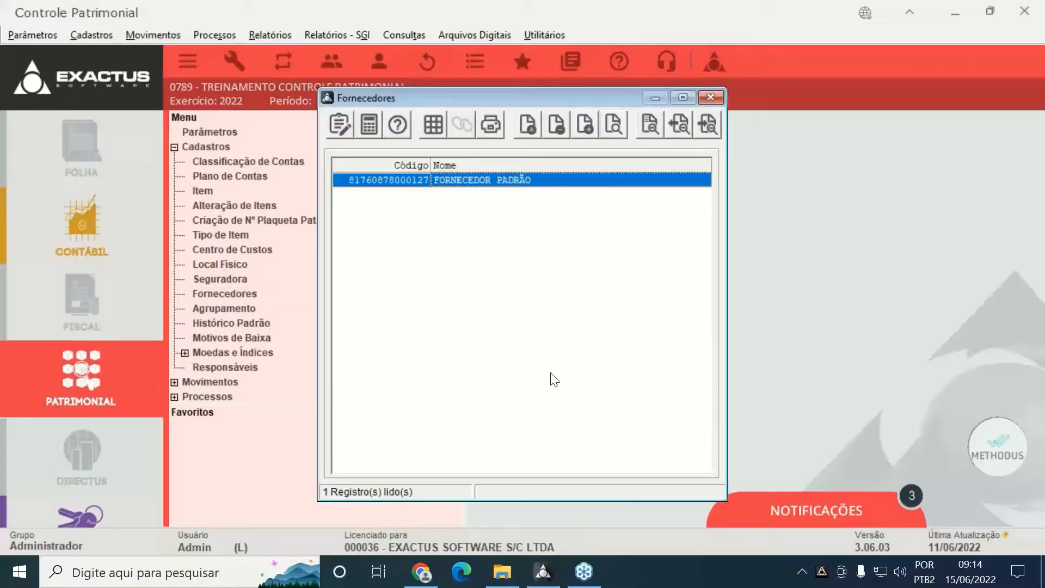
# Abandon a new supplier entry and close the suppliers list
pyautogui.click(581, 125)
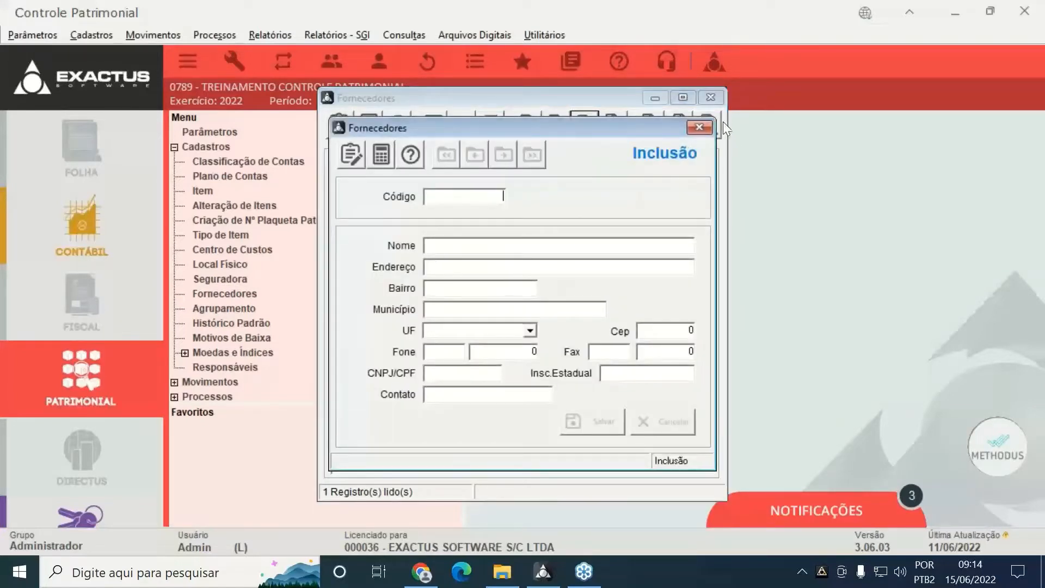
pyautogui.click(702, 127)
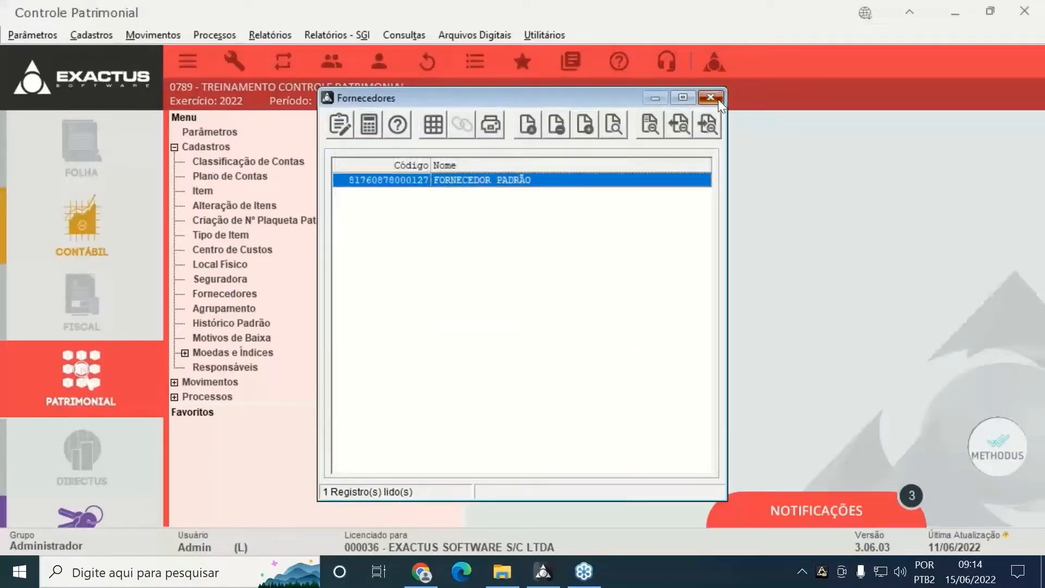
pyautogui.click(711, 98)
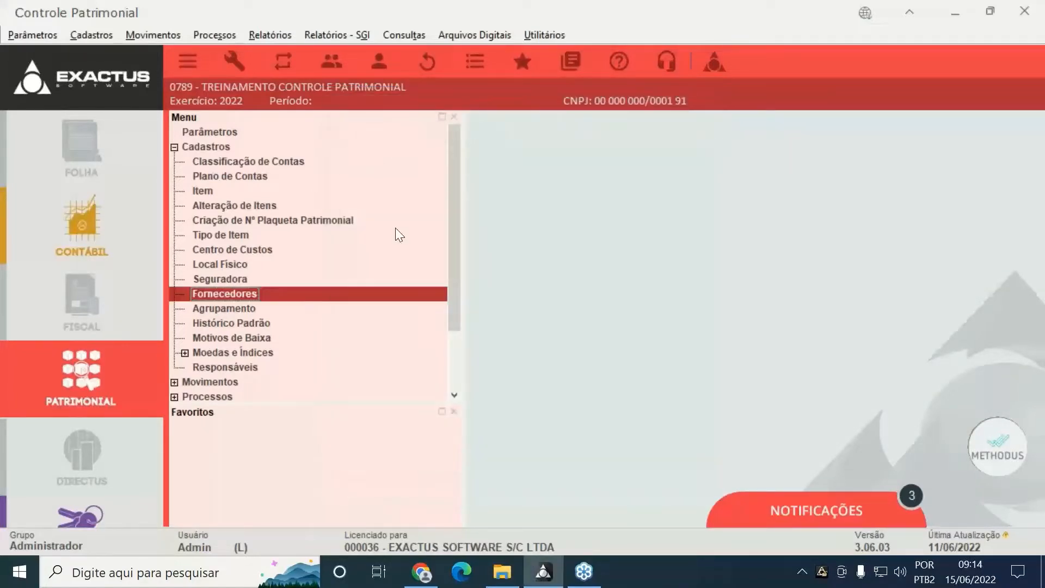
# Open the Escrita Fiscal supplier import (C:\EXAWIN\INTG\) and close it without importing
pyautogui.click(547, 38)
pyautogui.moveTo(584, 135)
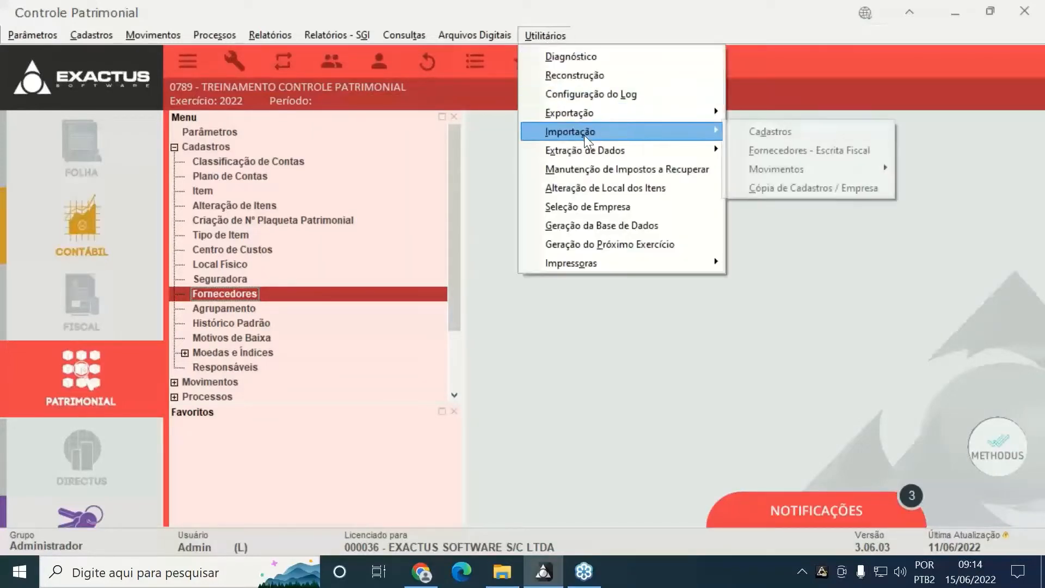
pyautogui.click(765, 147)
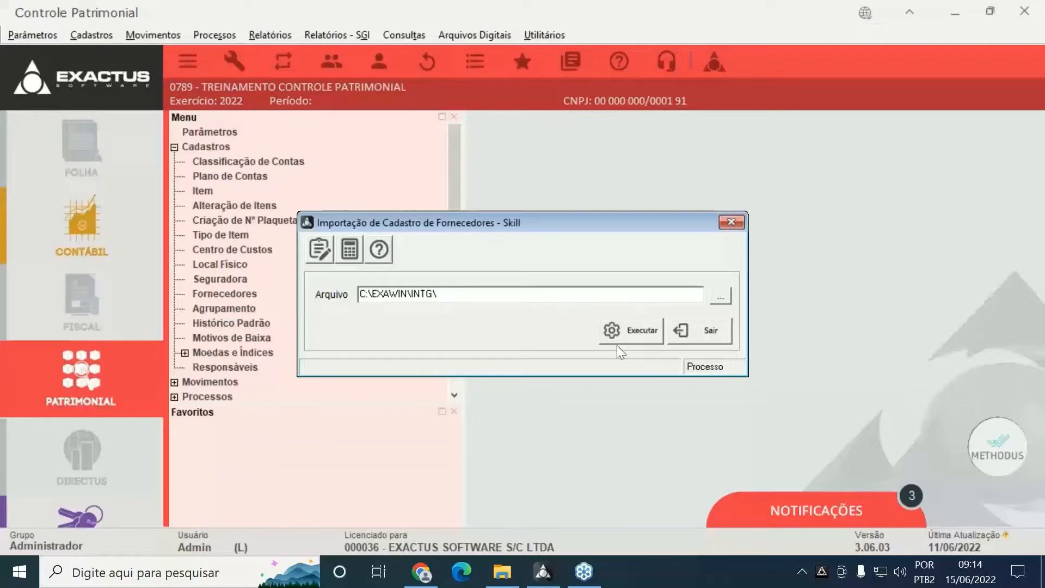
pyautogui.click(696, 342)
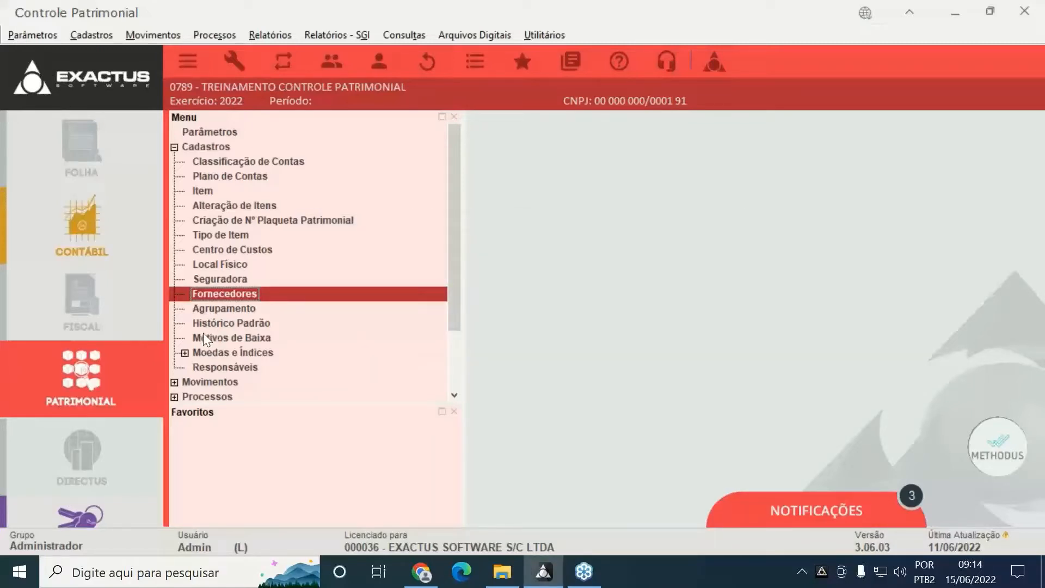
# View Agrupamento 1 in the groupings register without saving, then close the register
pyautogui.click(215, 312)
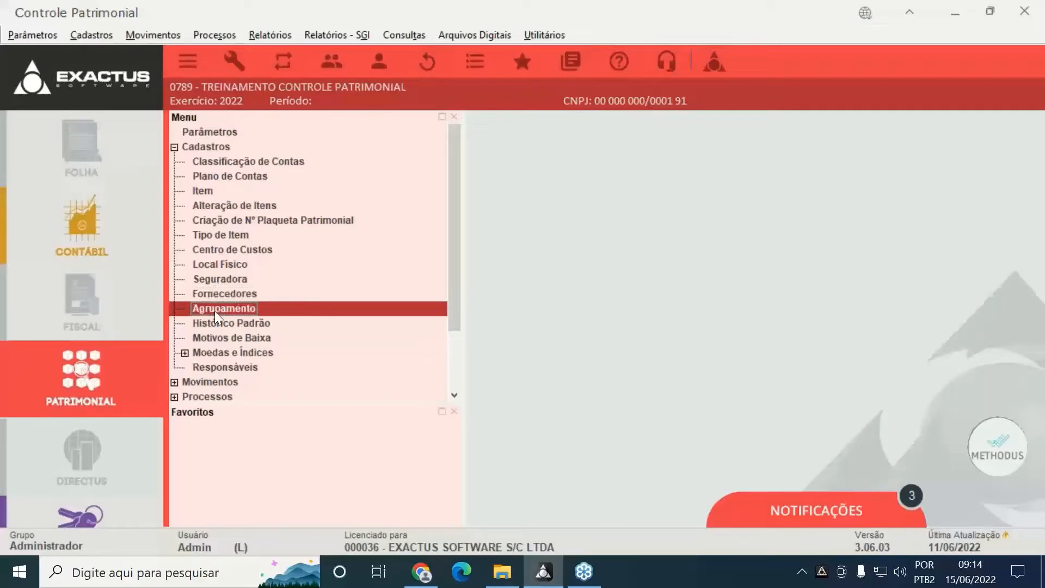
pyautogui.doubleClick(214, 312)
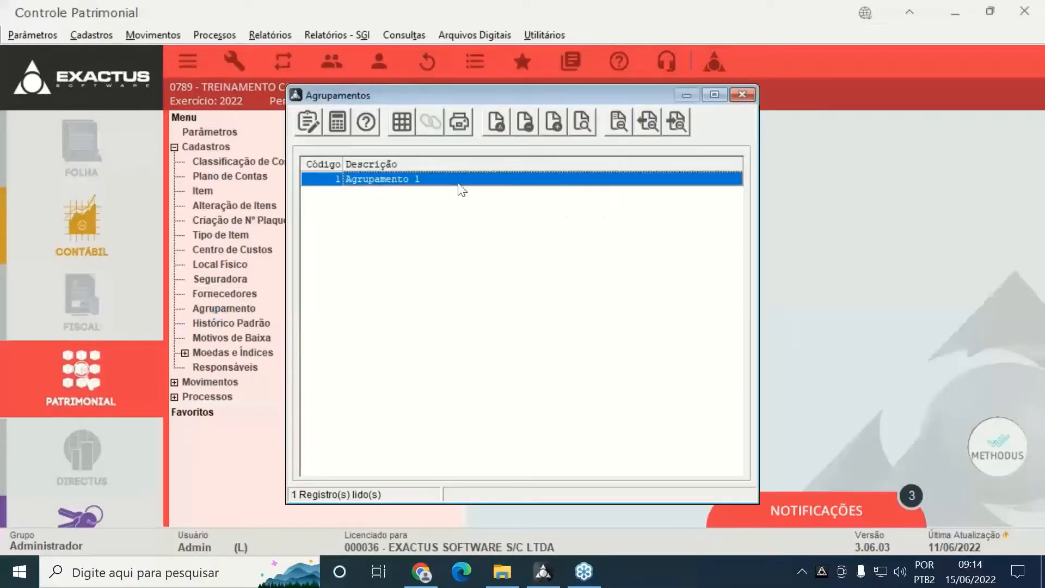
pyautogui.click(497, 121)
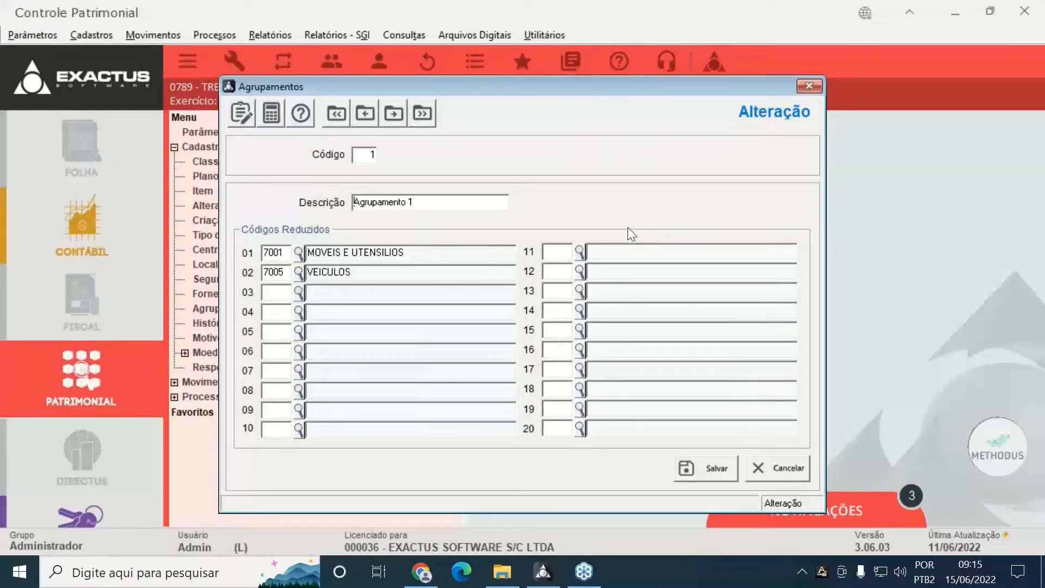
pyautogui.click(802, 472)
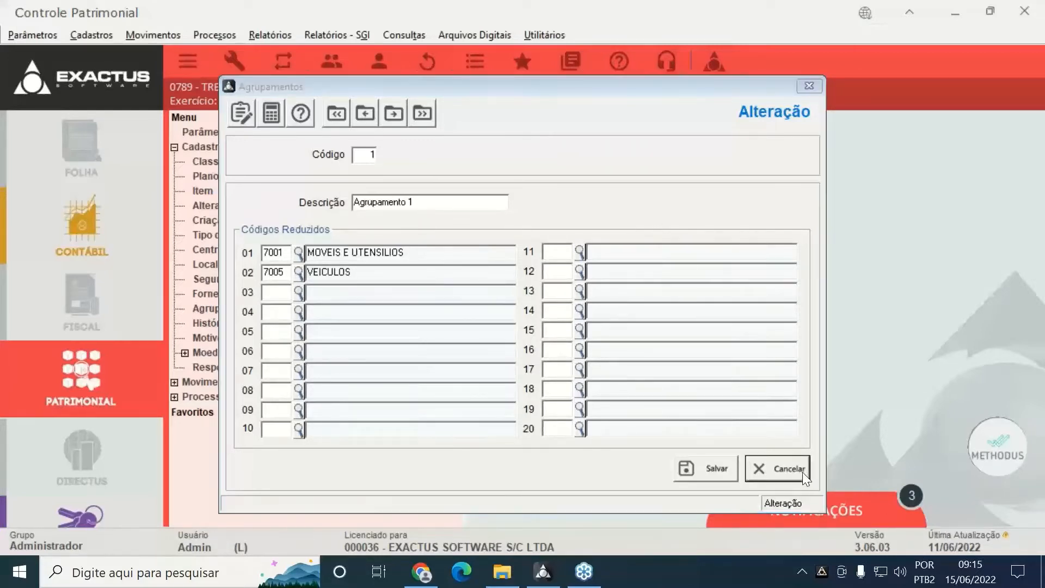
pyautogui.click(742, 95)
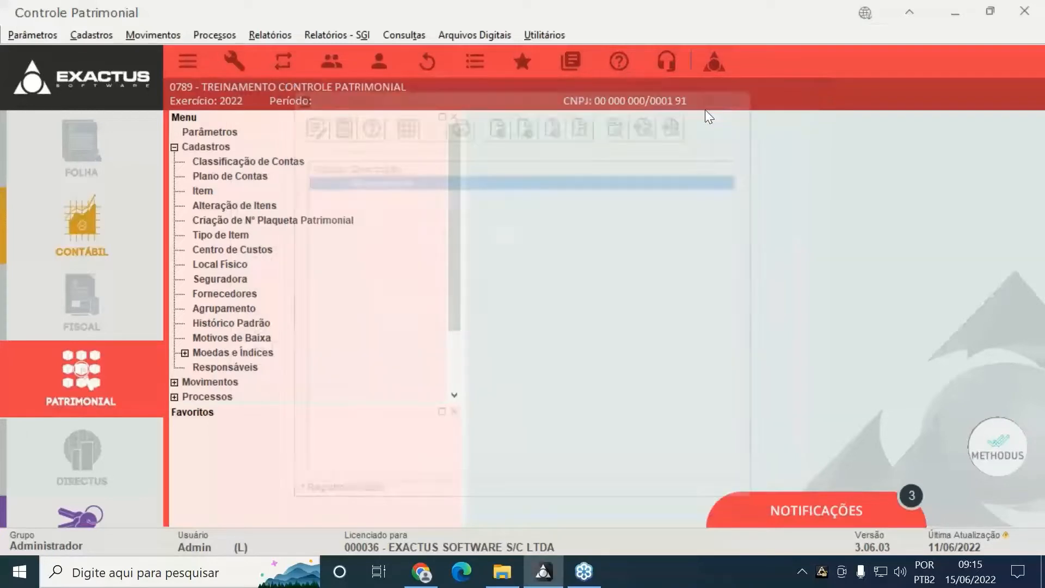
# Inspect the Aquisição de computadores standard history record, cancel, and close that register
pyautogui.doubleClick(227, 326)
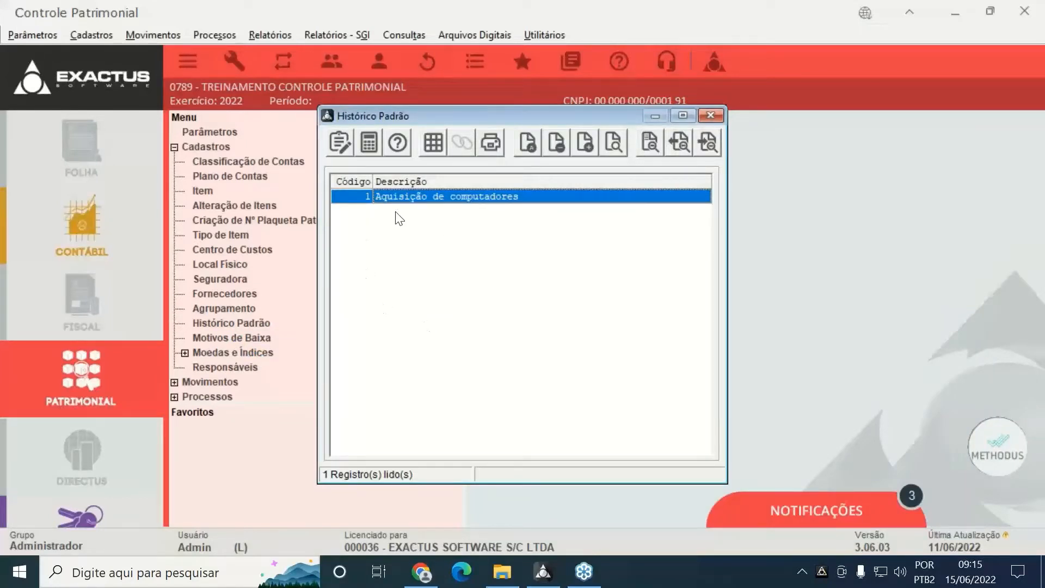
pyautogui.doubleClick(419, 197)
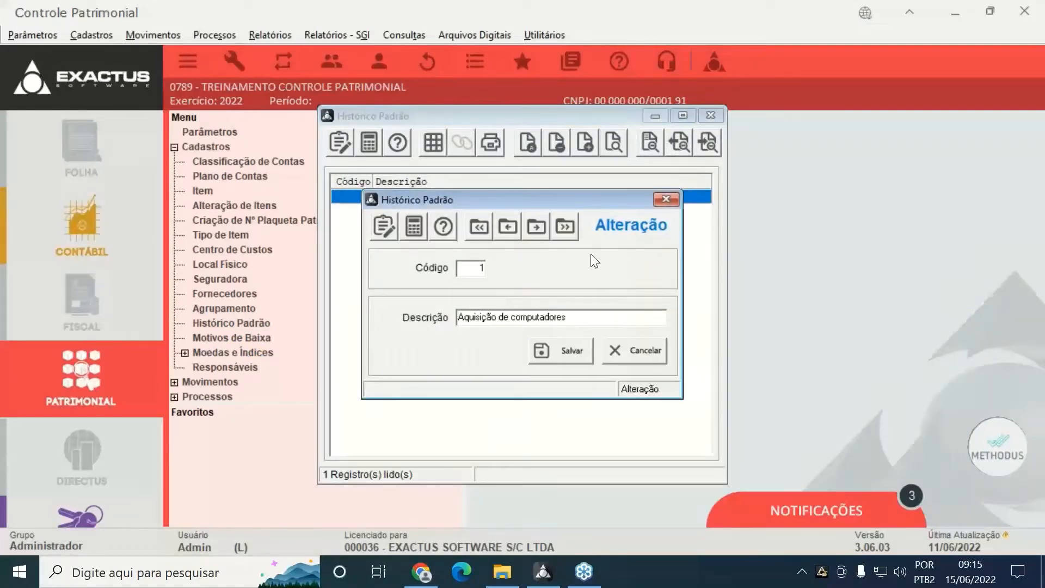
pyautogui.click(641, 352)
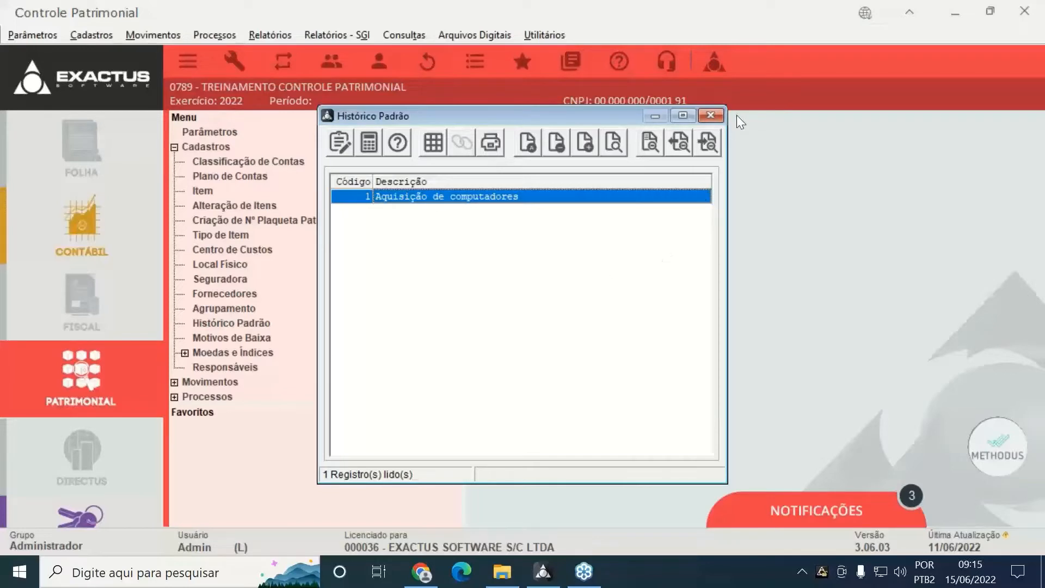
pyautogui.click(711, 116)
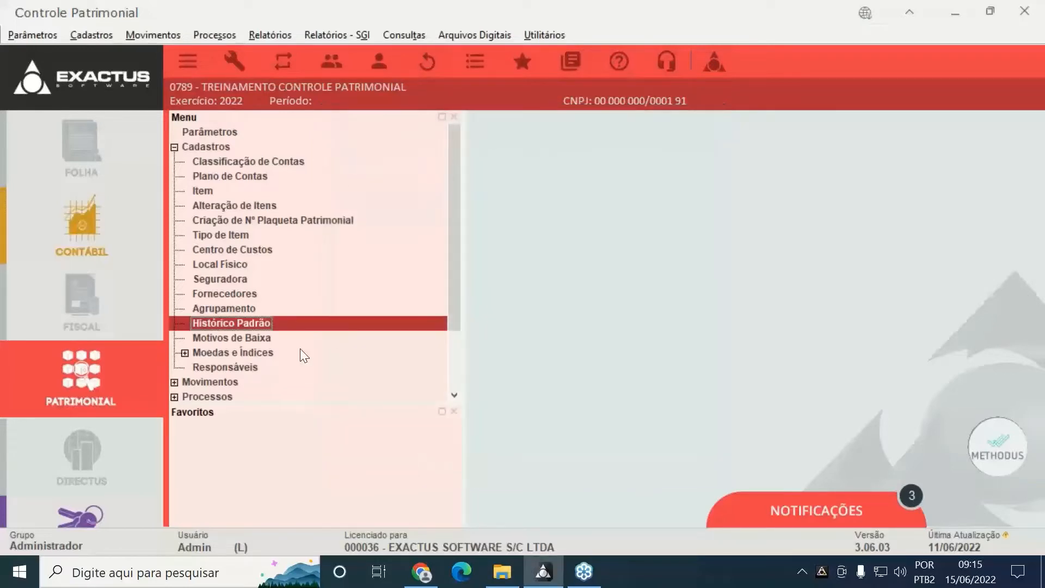
# Look over the write-off reasons register, then briefly expand and collapse the currencies and indexes branch
pyautogui.doubleClick(215, 339)
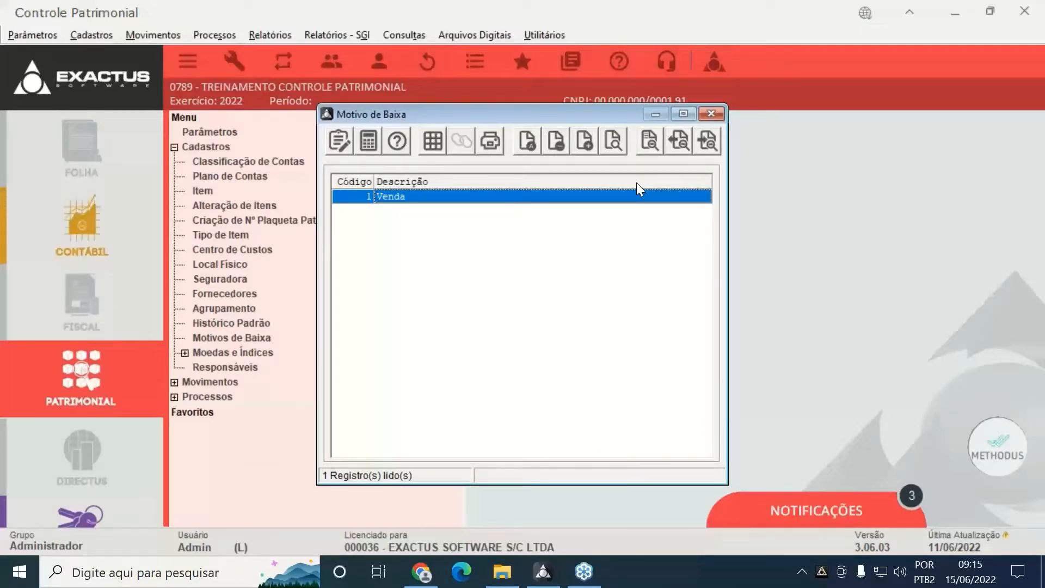
pyautogui.click(719, 114)
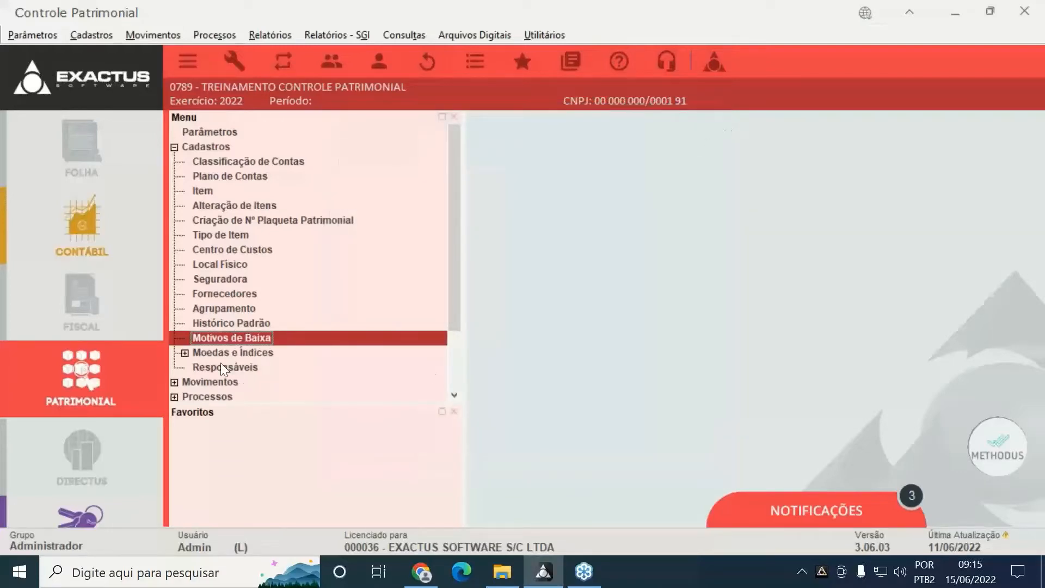
pyautogui.click(191, 352)
pyautogui.click(184, 353)
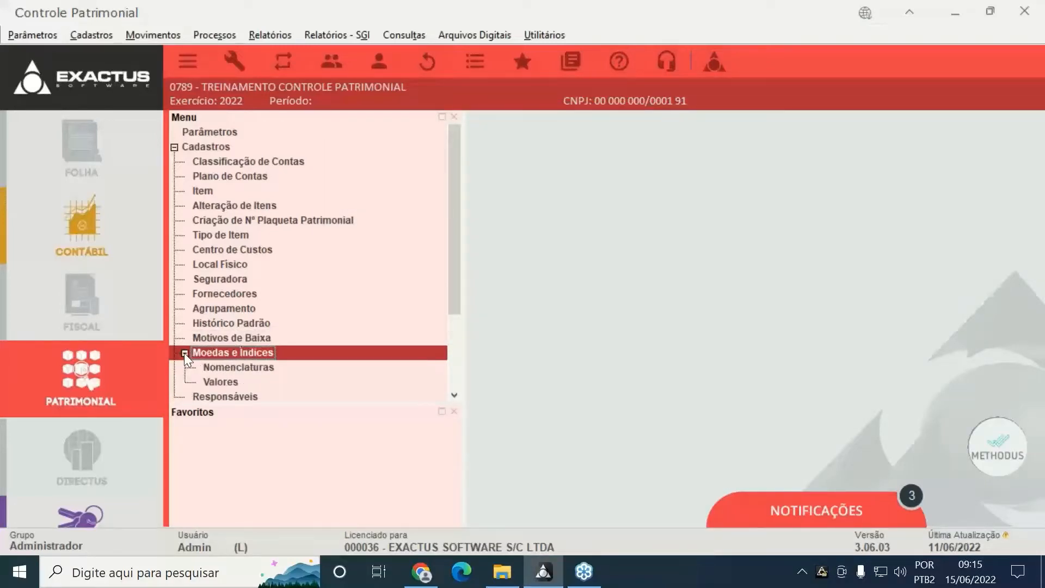
pyautogui.click(184, 353)
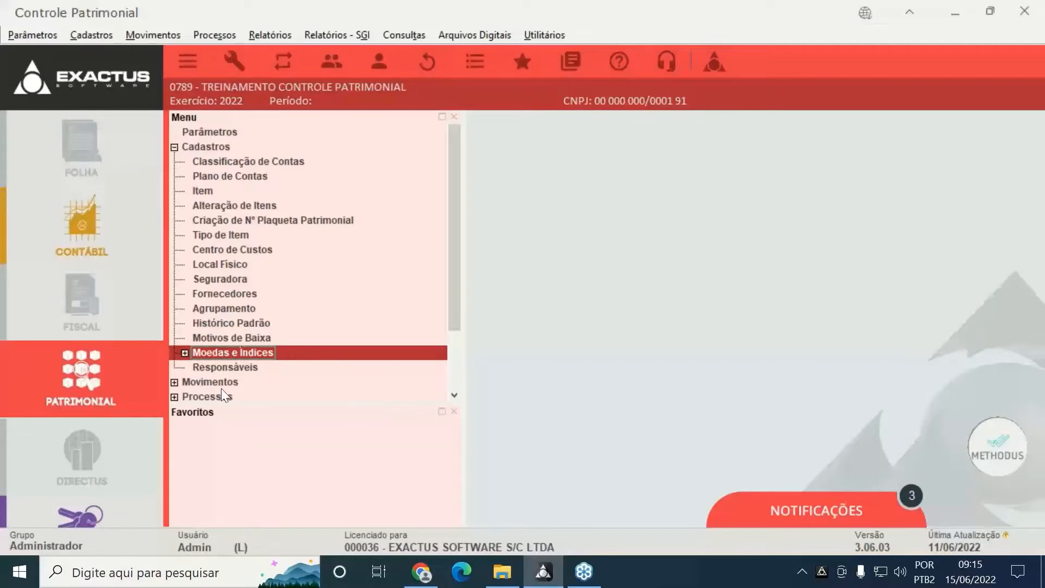
# View the 174-record Responsáveis list, close it, and collapse the Cadastros branch
pyautogui.click(234, 374)
pyautogui.doubleClick(234, 374)
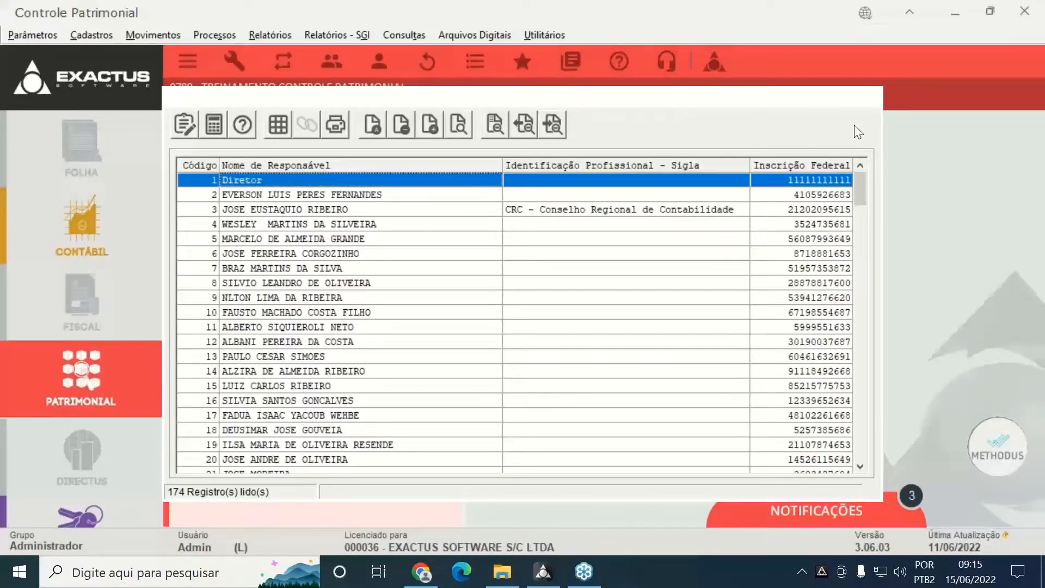
pyautogui.click(871, 98)
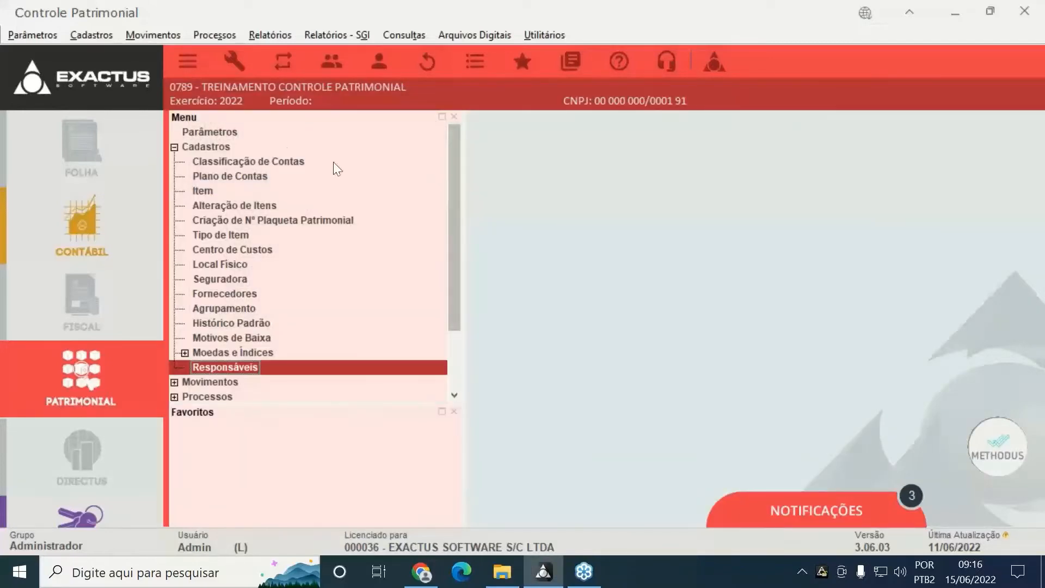
pyautogui.click(174, 147)
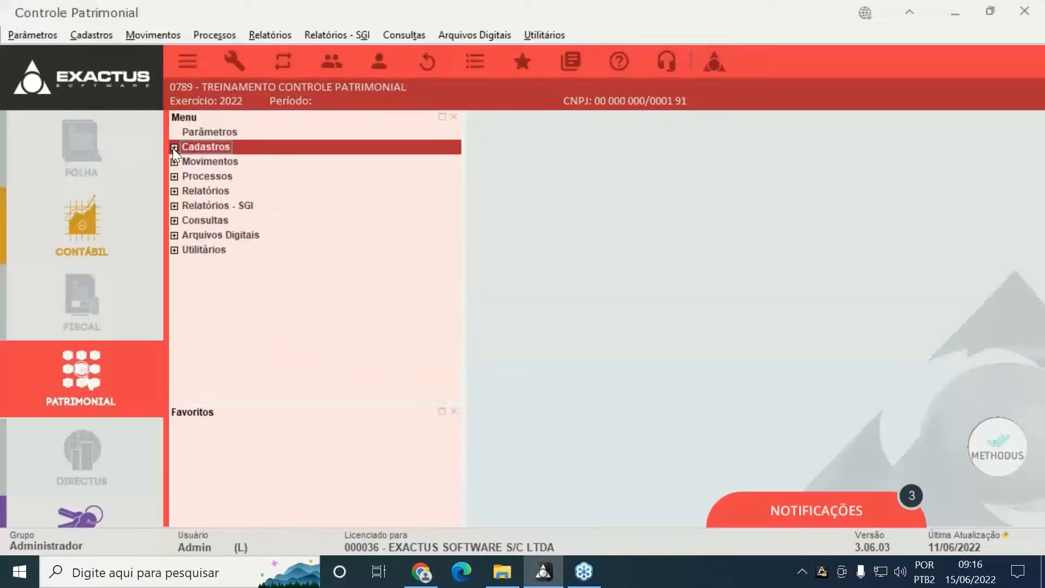
# Expand Movimentos, open the empty Aquisições list, and move its window higher
pyautogui.click(174, 162)
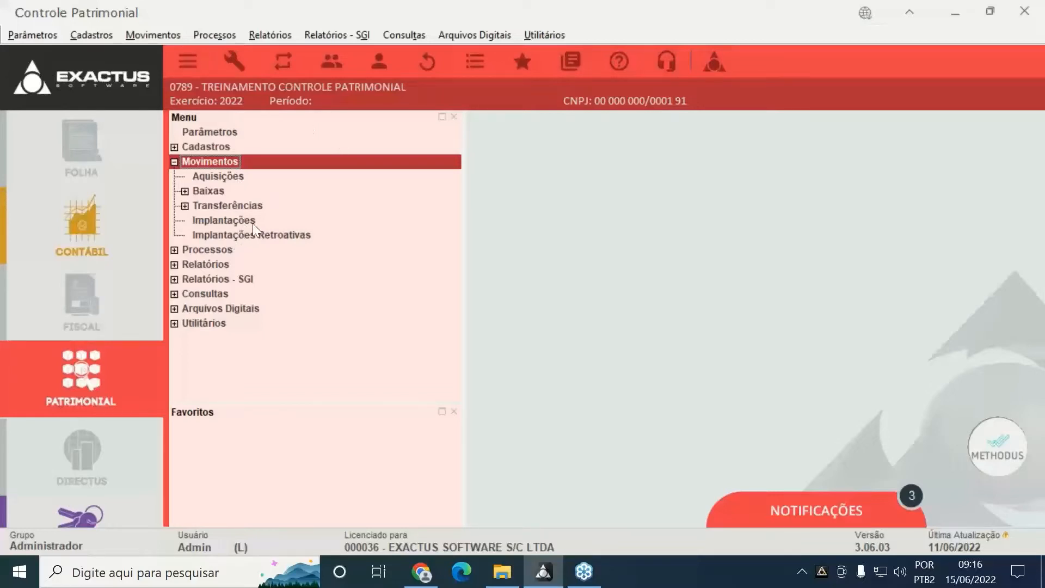
pyautogui.click(240, 176)
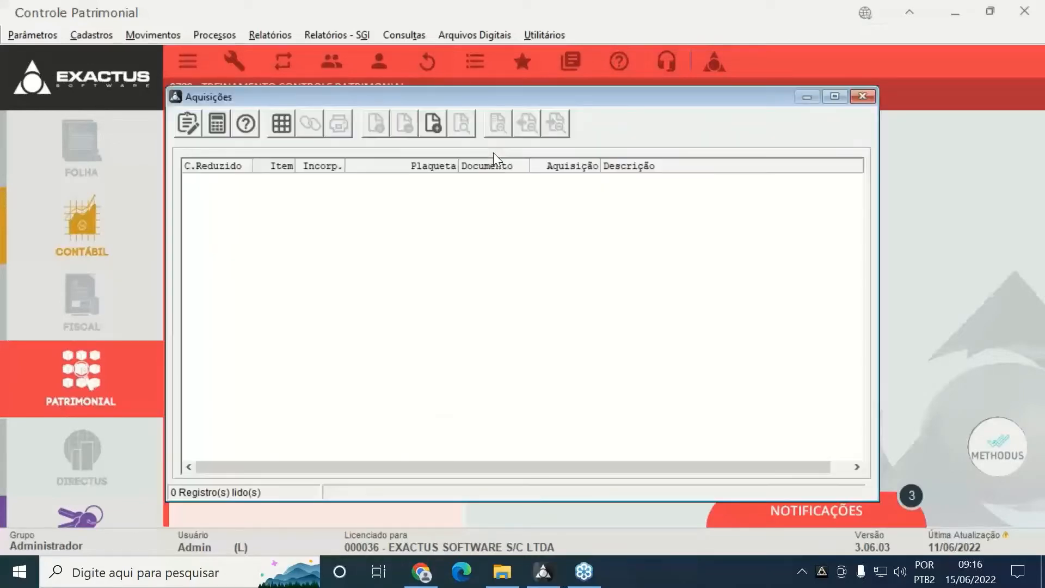
pyautogui.moveTo(540, 102); pyautogui.dragTo(564, 55)
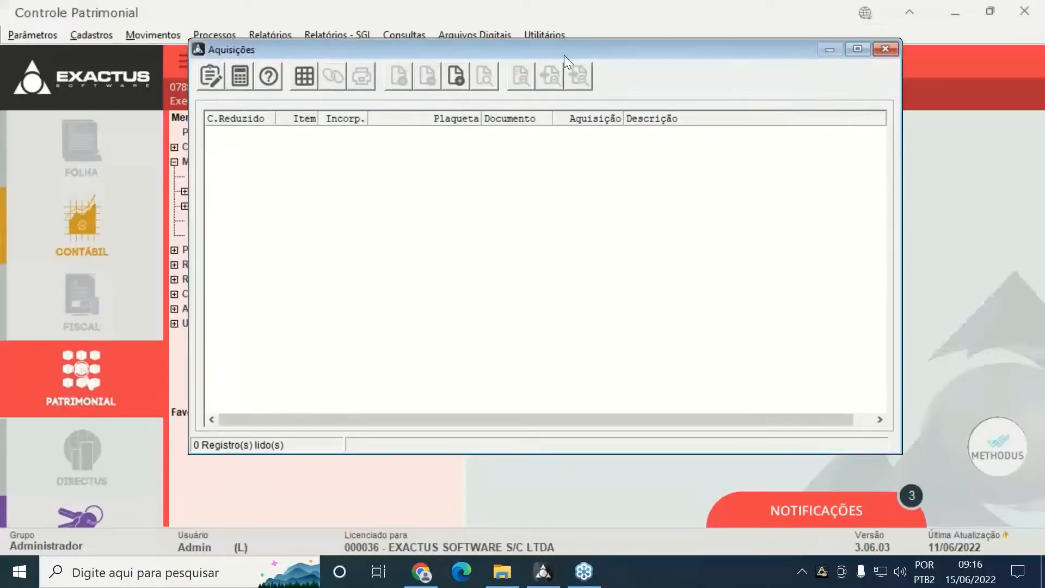
# Start a new acquisition and assign it account 7005 VEICULOS from the lookup
pyautogui.click(454, 86)
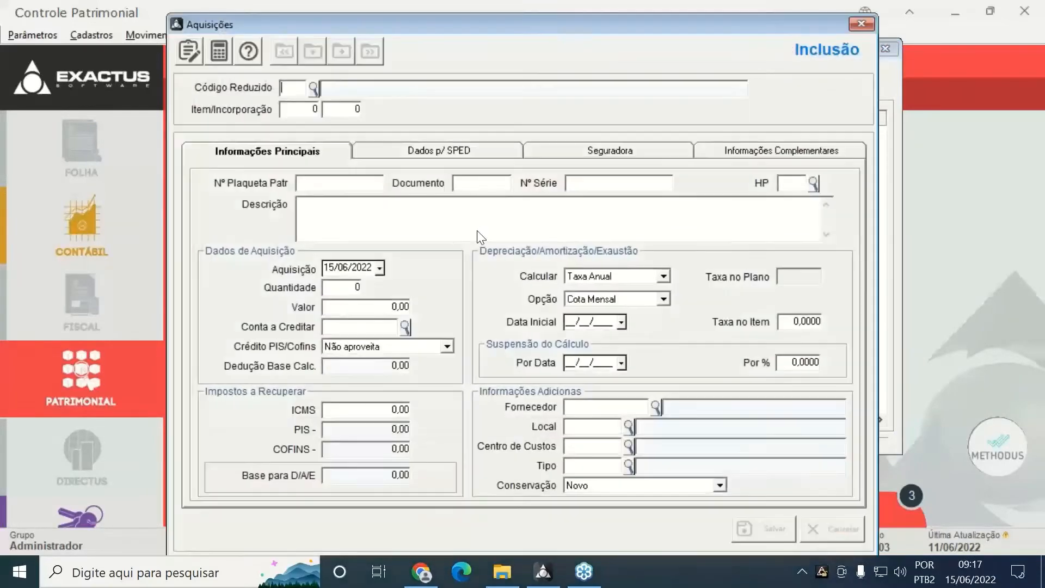
pyautogui.click(313, 87)
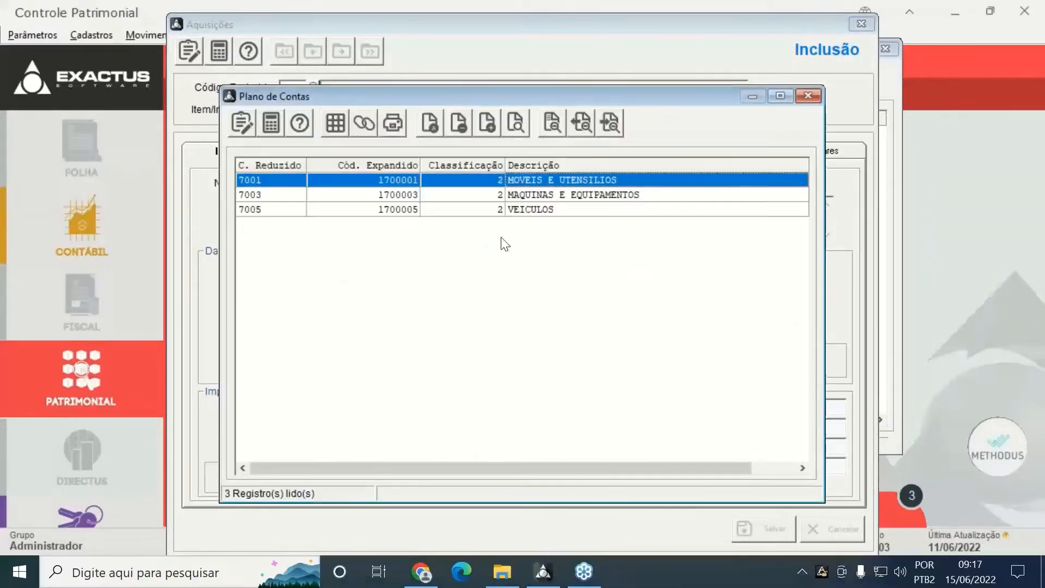
pyautogui.click(423, 209)
pyautogui.doubleClick(422, 209)
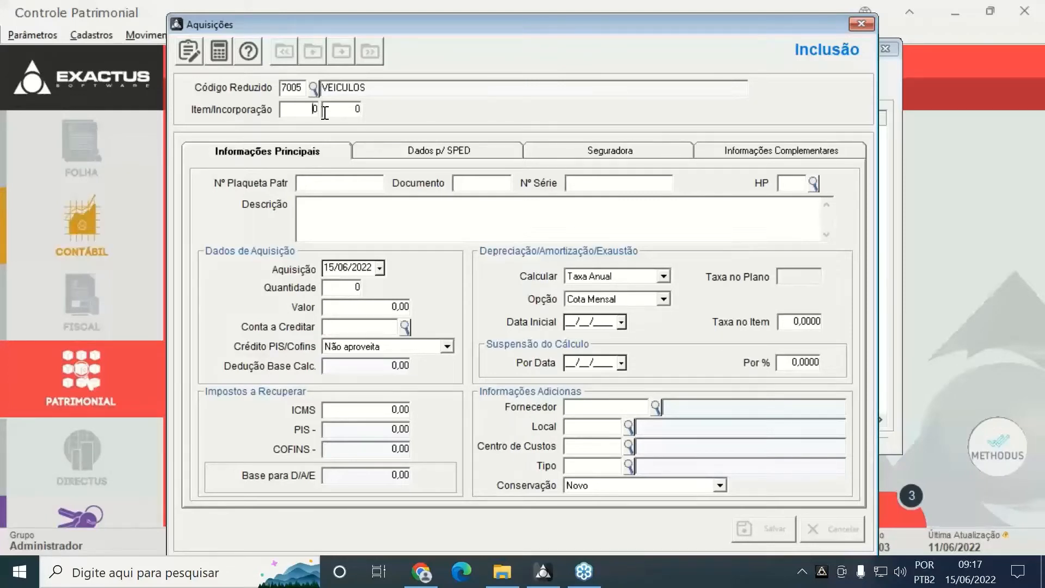
# Enter item 1, description 'AQUISICAO DE UM VEICULO', date 10/01/2022 and quantity 1
pyautogui.write('1')
pyautogui.press('Tab')
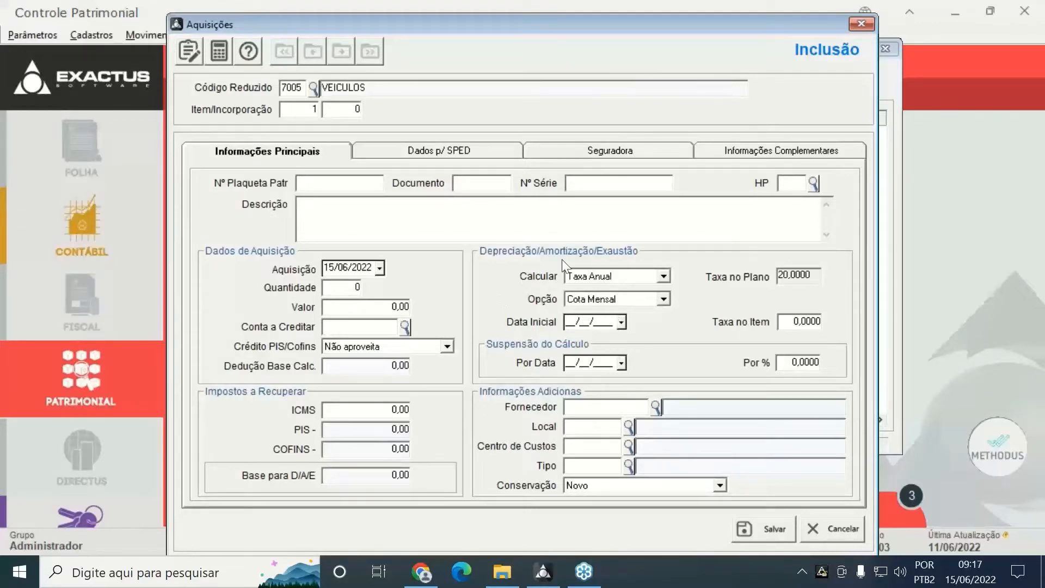
pyautogui.write('AQUISICAO DE UM VEICU')
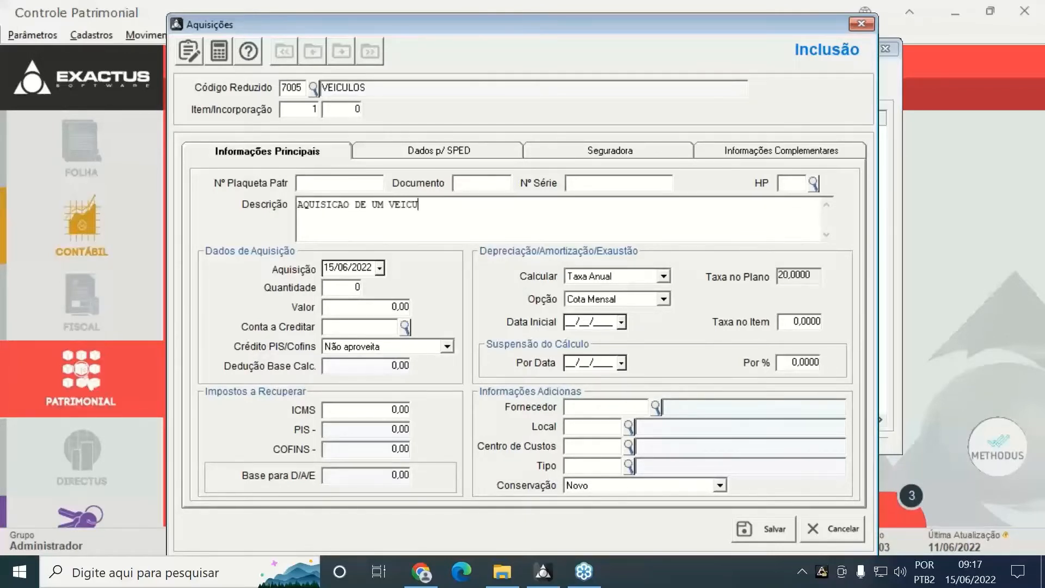
pyautogui.write('LO')
pyautogui.press('Tab')
pyautogui.write('10/01')
pyautogui.press('Tab')
pyautogui.write('1')
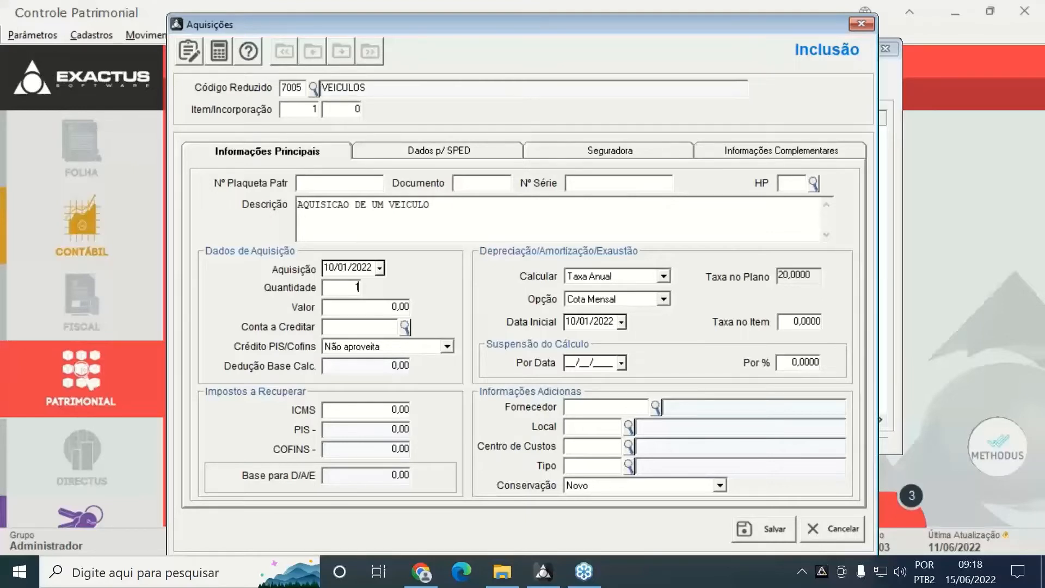
# Enter a value of 25.000,00 and keep the PIS/Cofins credit as Não aproveita
pyautogui.click(392, 306)
pyautogui.write('25.000')
pyautogui.press('Tab')
pyautogui.press('Tab')
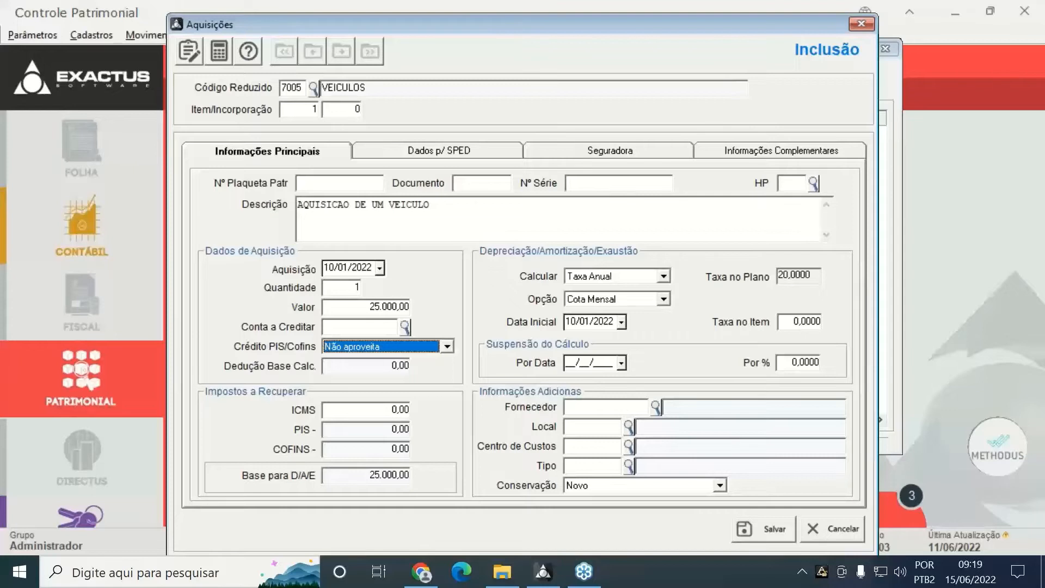
pyautogui.click(446, 346)
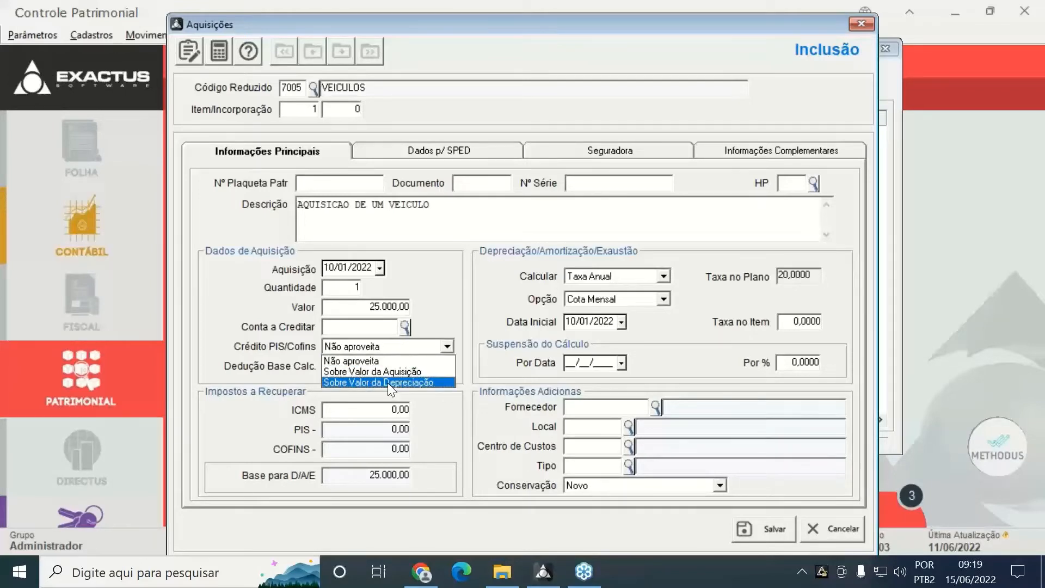
pyautogui.click(449, 400)
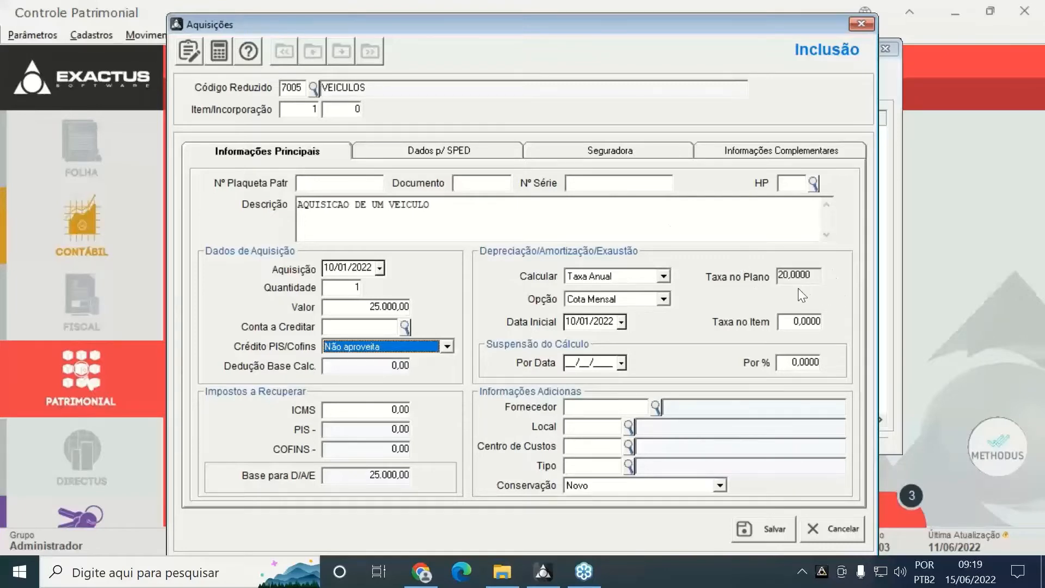
# Change the depreciation option from Cota Mensal to Proporcional
pyautogui.click(663, 300)
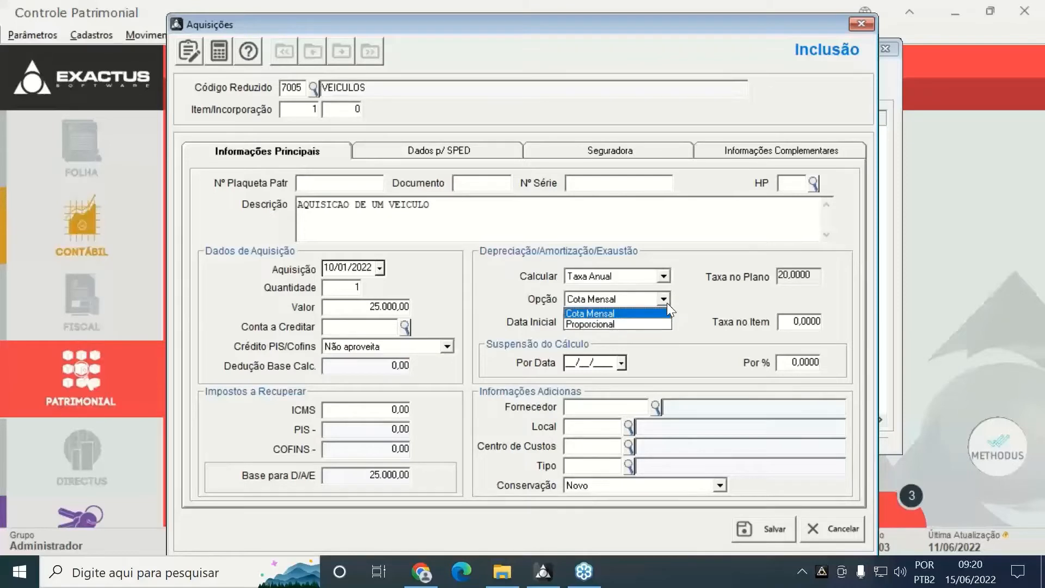
pyautogui.click(668, 303)
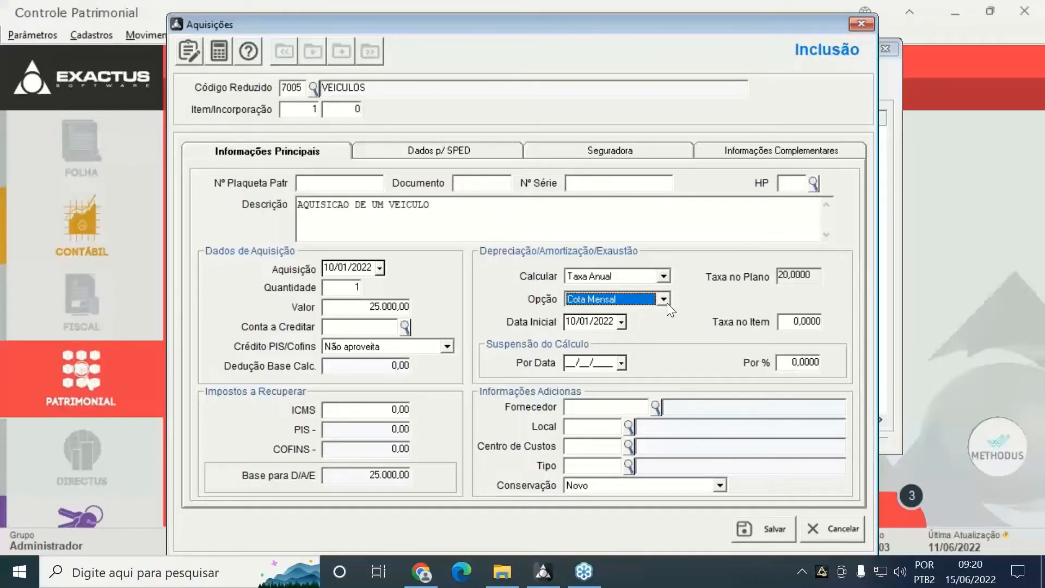
pyautogui.click(668, 303)
pyautogui.click(667, 303)
pyautogui.click(664, 300)
pyautogui.click(668, 302)
pyautogui.click(665, 299)
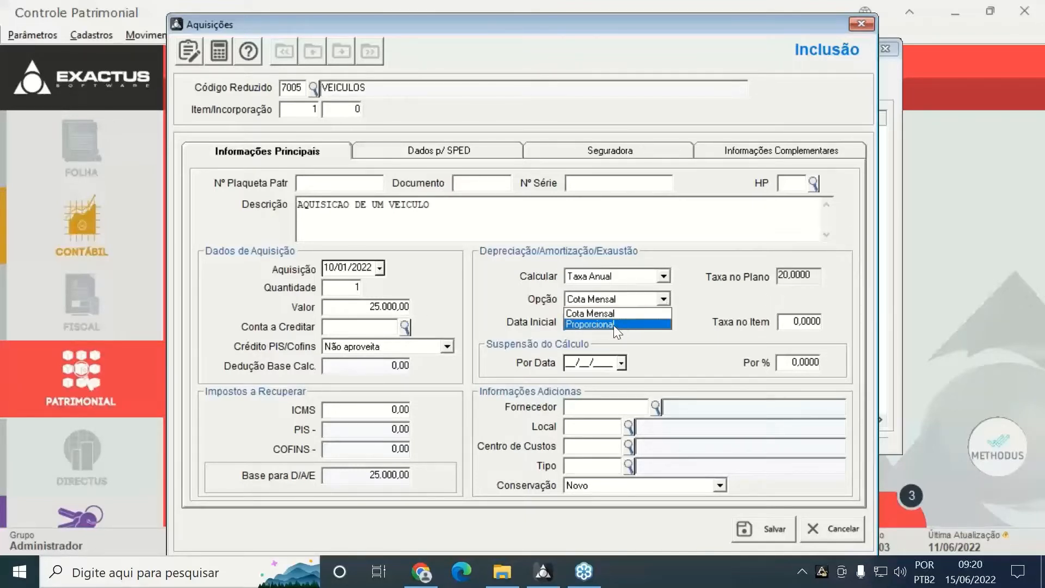
pyautogui.click(615, 326)
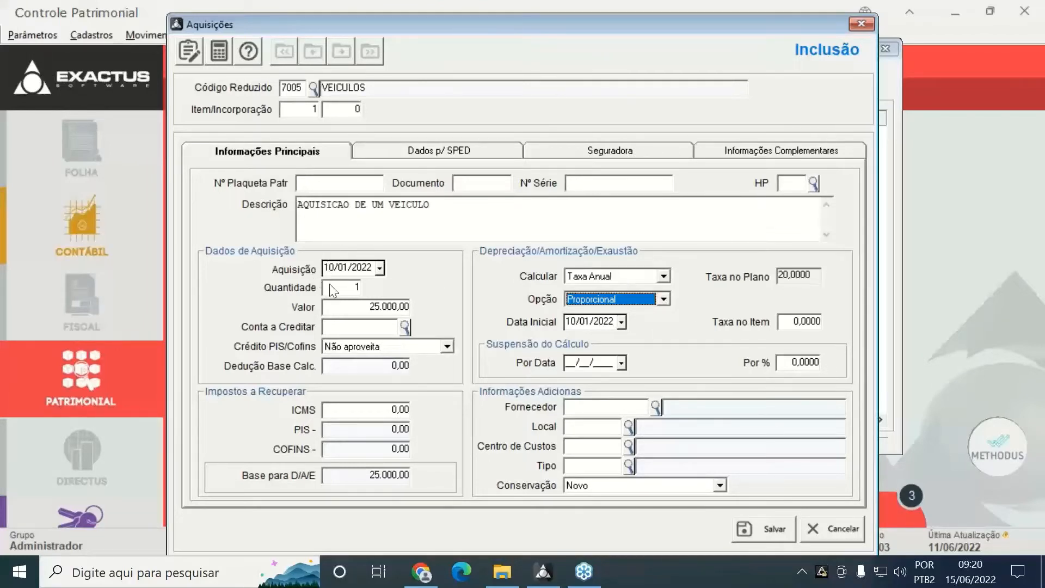
# Check the 10/01/2022 depreciation start date and enter an item rate of 15
pyautogui.click(611, 320)
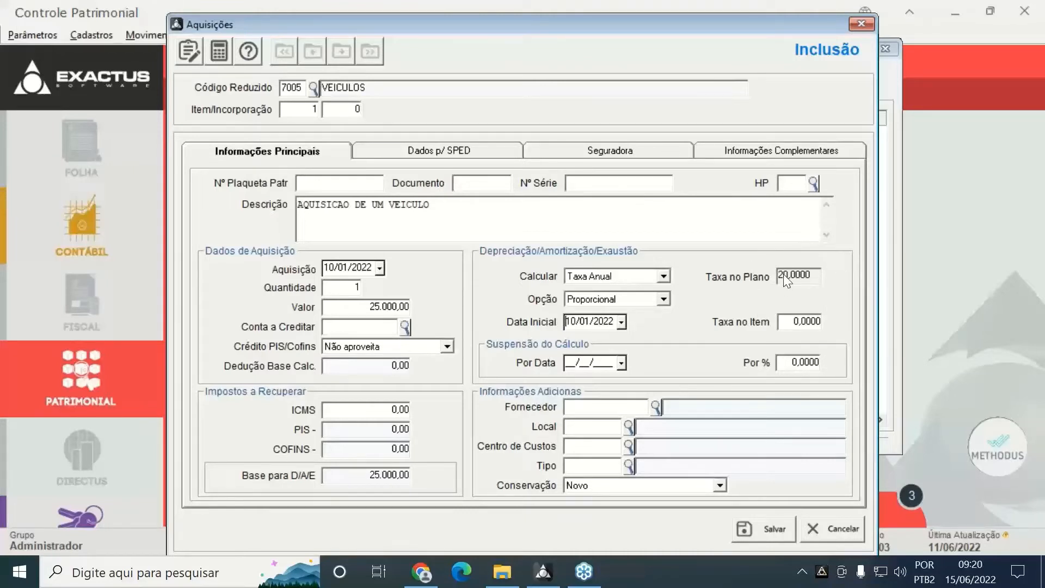
pyautogui.click(795, 323)
pyautogui.write('15')
pyautogui.click(788, 362)
pyautogui.write('10')
pyautogui.press('BackSpace')
# Pick supplier FORNECEDOR PADRÃO, location SETOR NORTE, cost centre 53 ADMINISTRATIVO and type NACIONAL
pyautogui.click(656, 406)
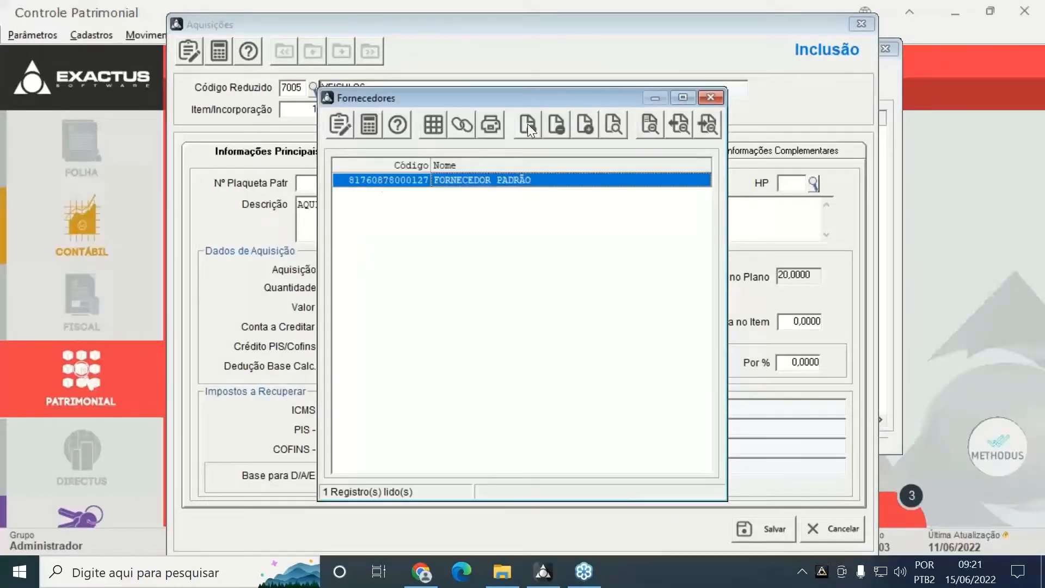
pyautogui.click(459, 123)
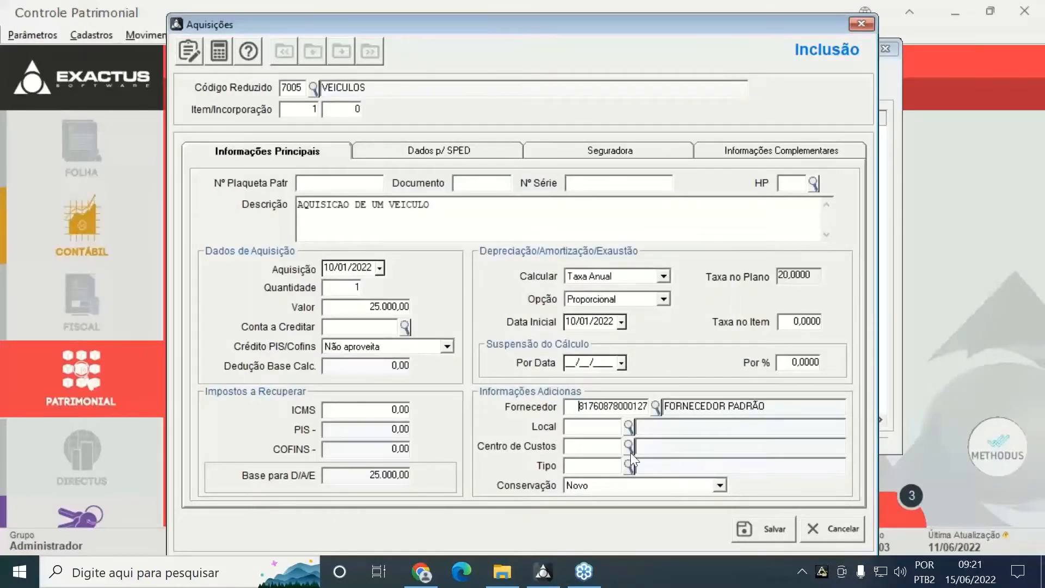
pyautogui.click(629, 424)
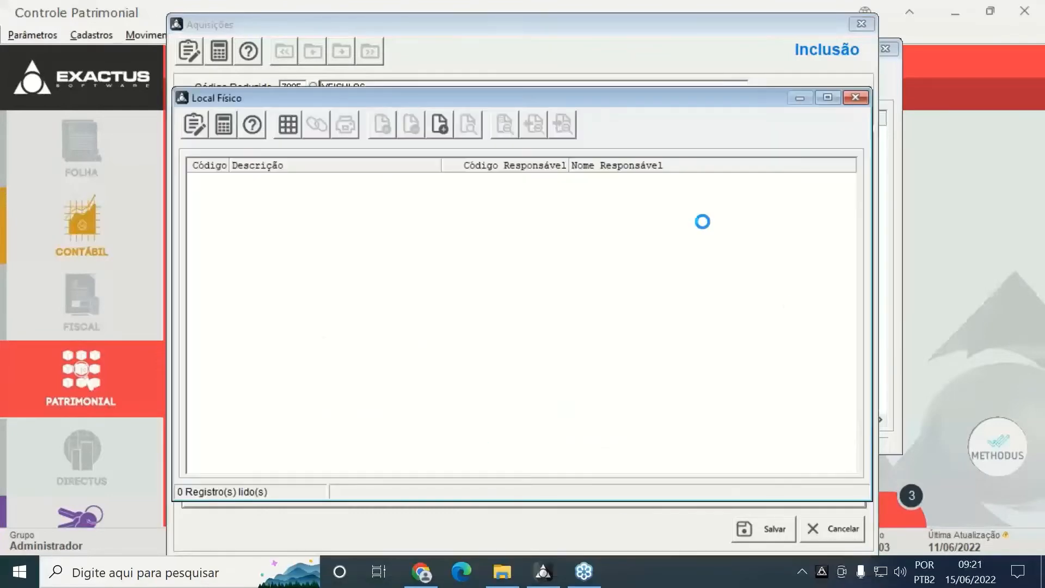
pyautogui.doubleClick(260, 196)
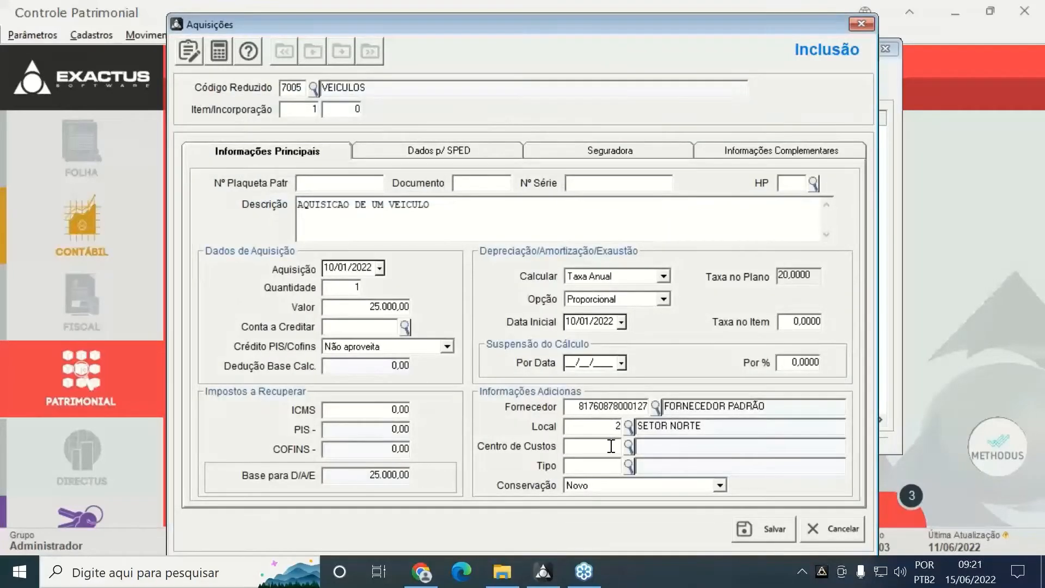
pyautogui.click(628, 448)
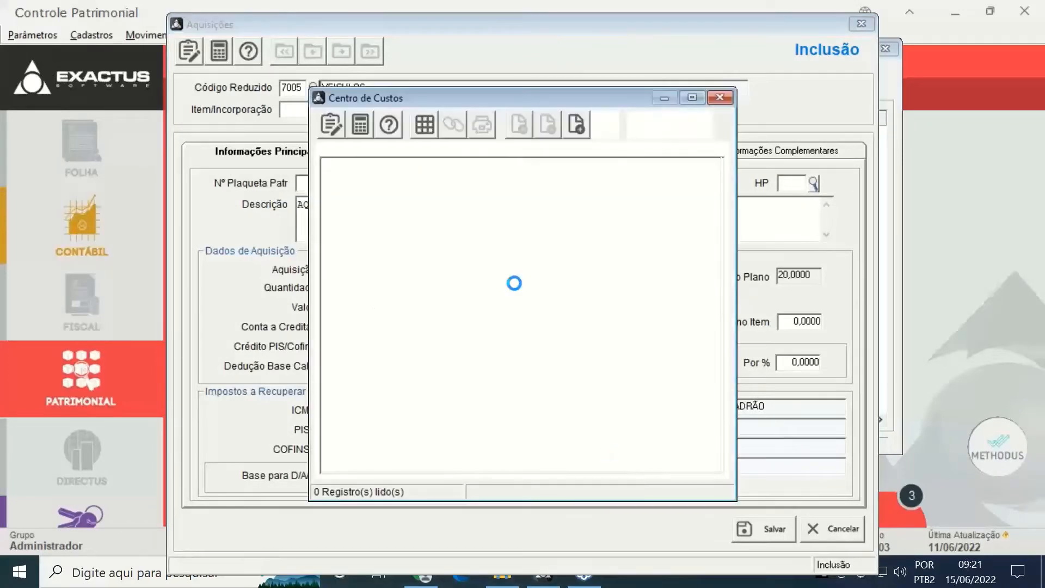
pyautogui.doubleClick(378, 194)
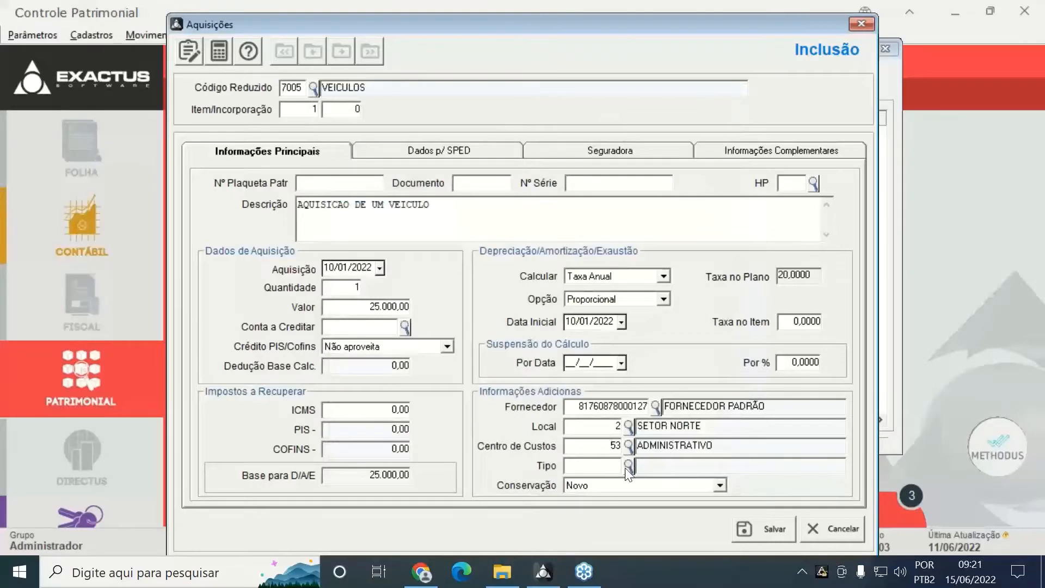
pyautogui.click(628, 467)
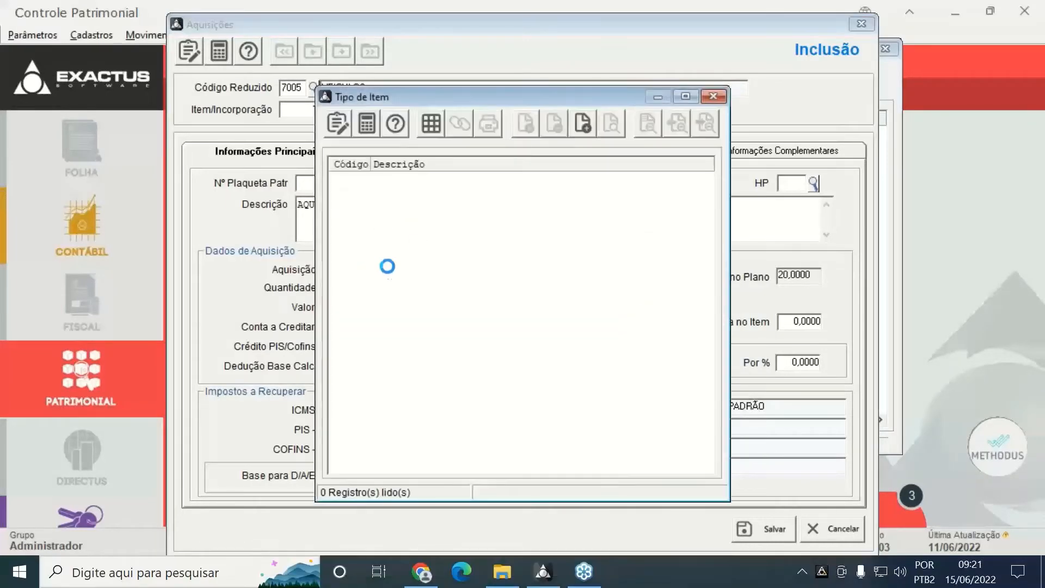
pyautogui.doubleClick(399, 194)
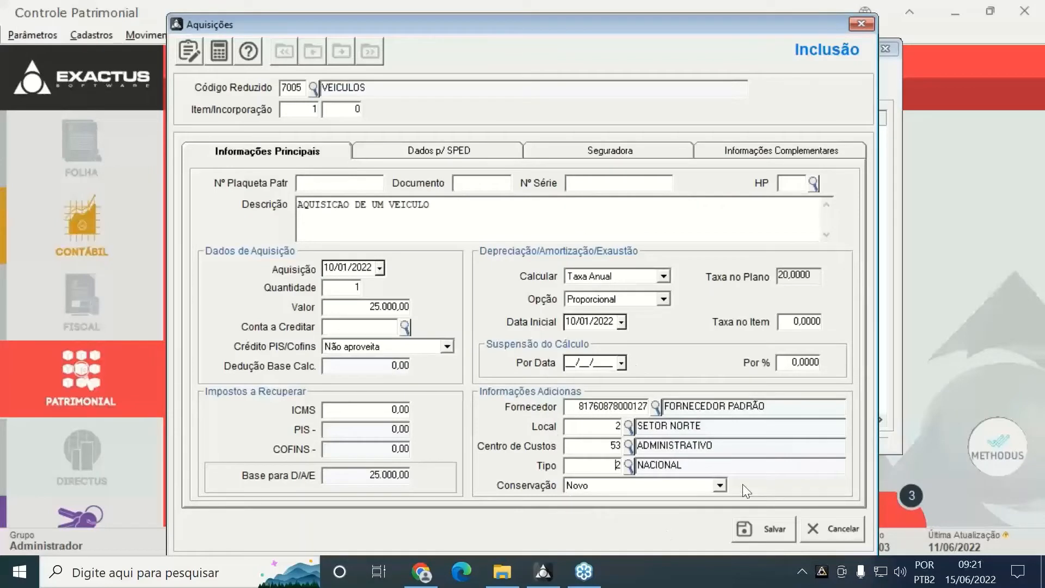
# Review the Dados p/ SPED section, then bring up the blank Seguradora section and its insurer list
pyautogui.click(456, 151)
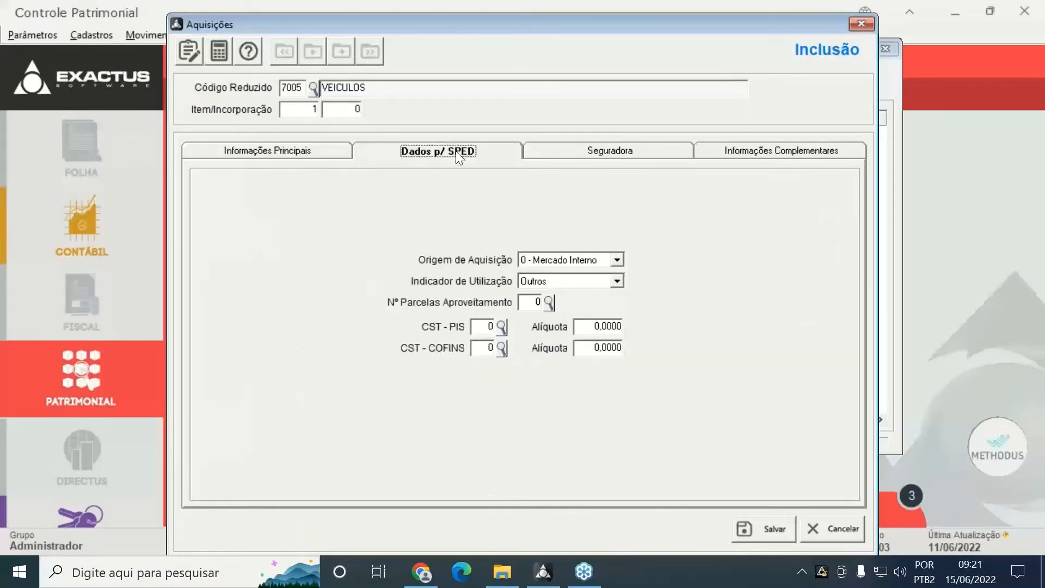
pyautogui.click(237, 155)
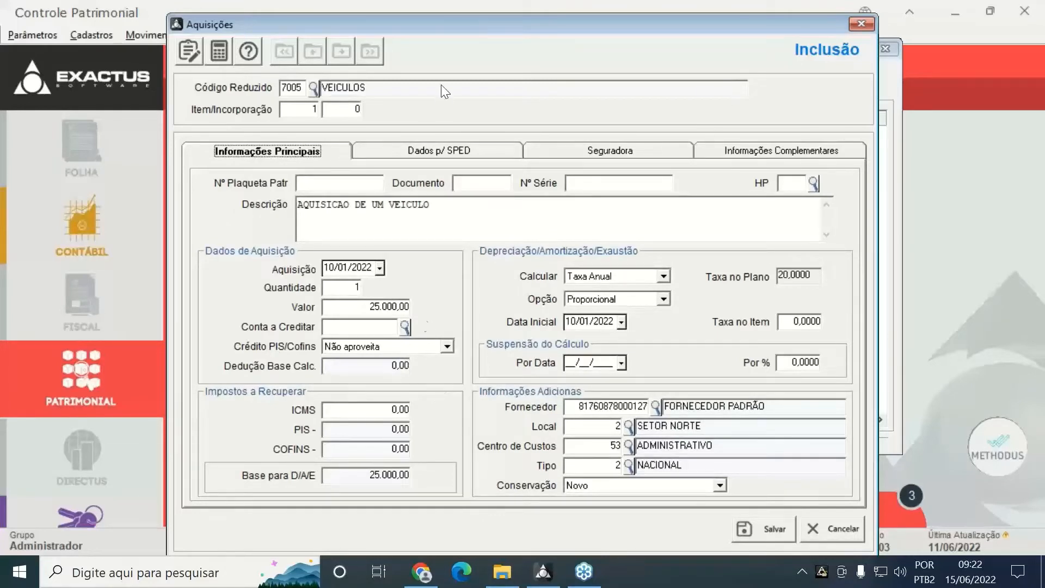
pyautogui.click(444, 154)
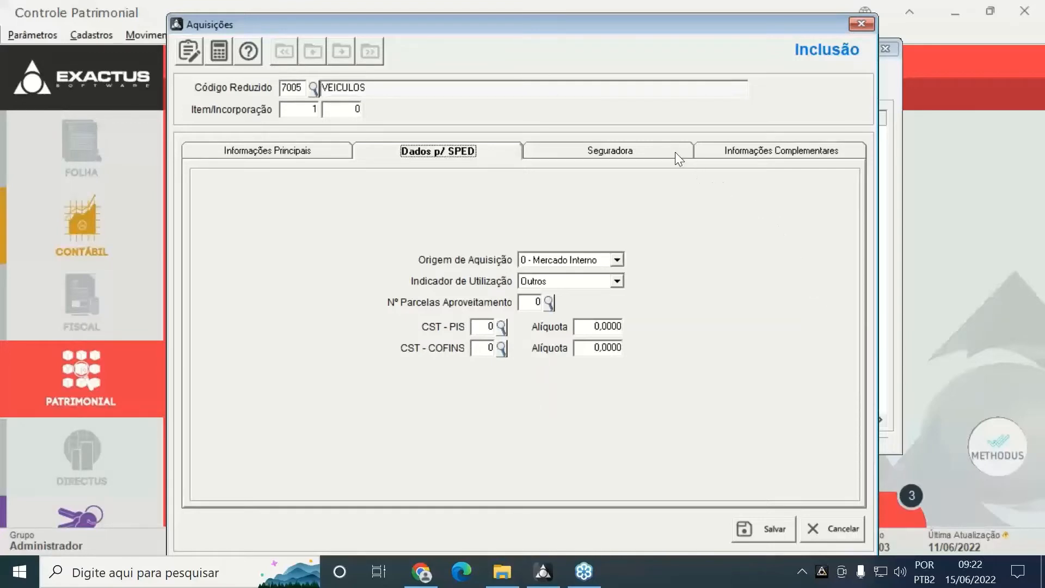
pyautogui.click(661, 152)
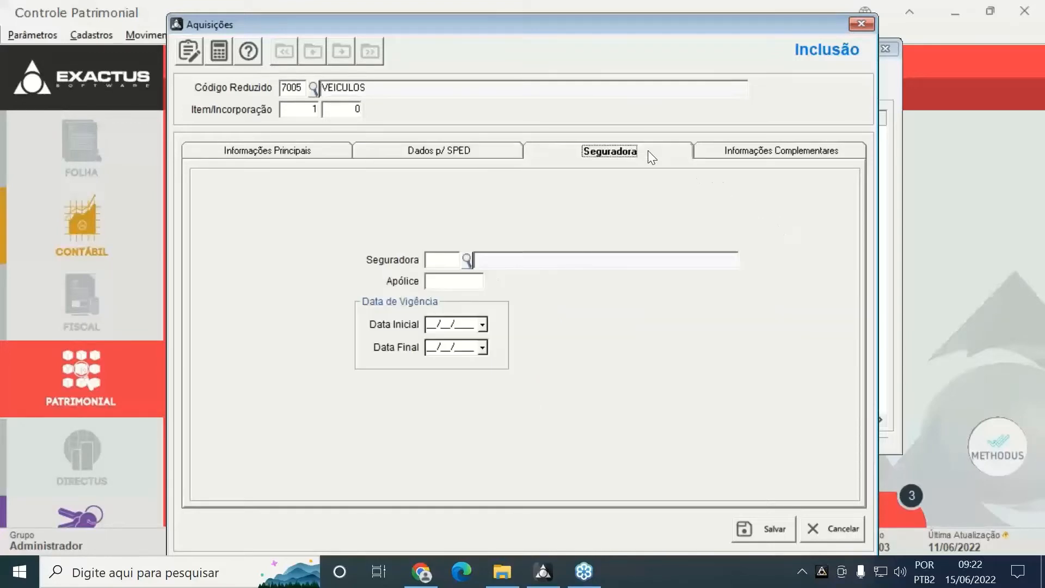
pyautogui.click(468, 258)
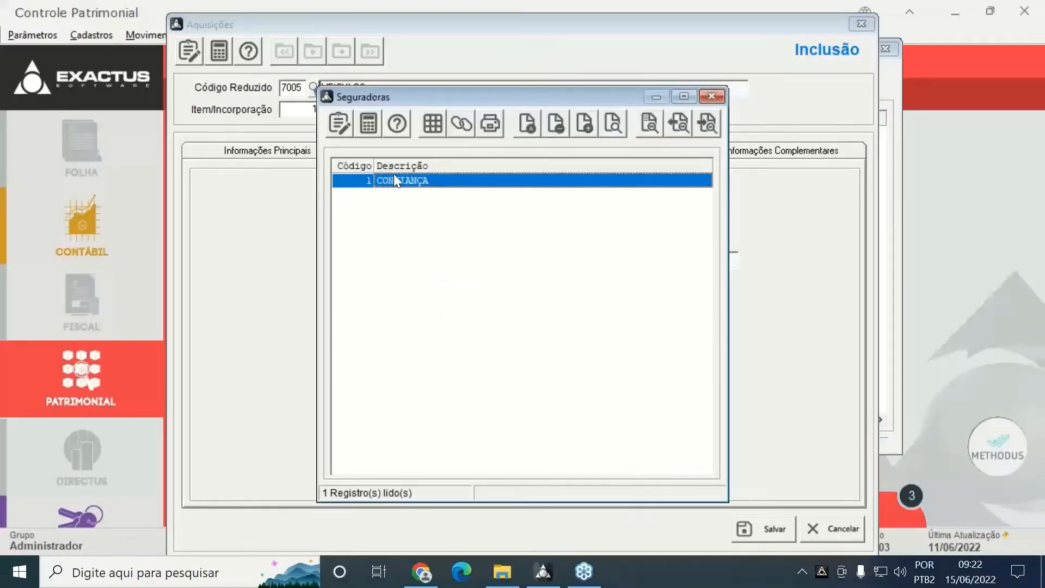
# Choose insurer CONFIANÇA and enter the policy number with coverage 01/01/2020 to 31/12/2021
pyautogui.click(465, 117)
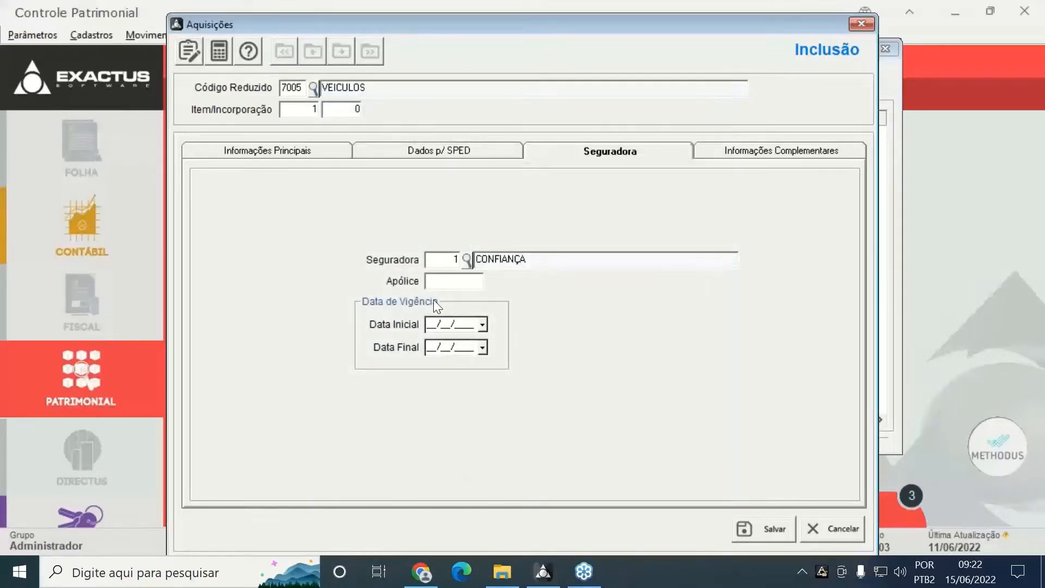
pyautogui.click(446, 275)
pyautogui.write('123401012')
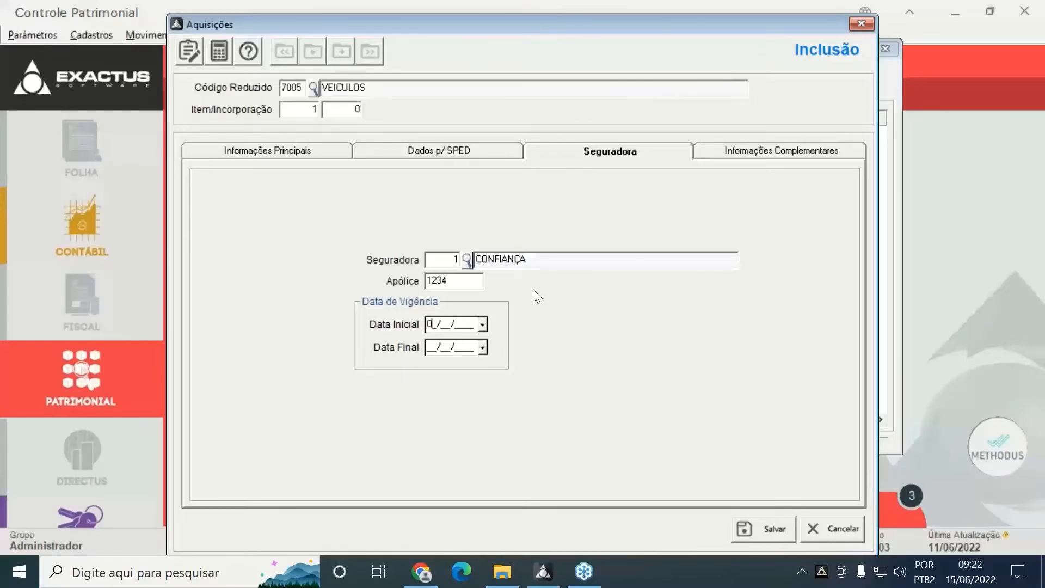
pyautogui.write('020')
pyautogui.write('31')
pyautogui.write('1220')
pyautogui.write('21')
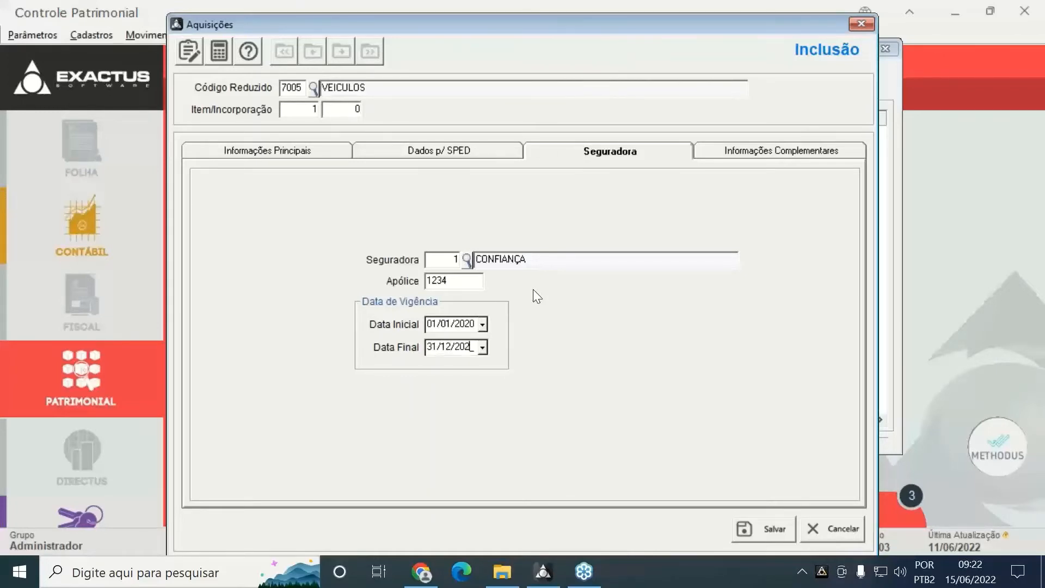
pyautogui.press('Tab')
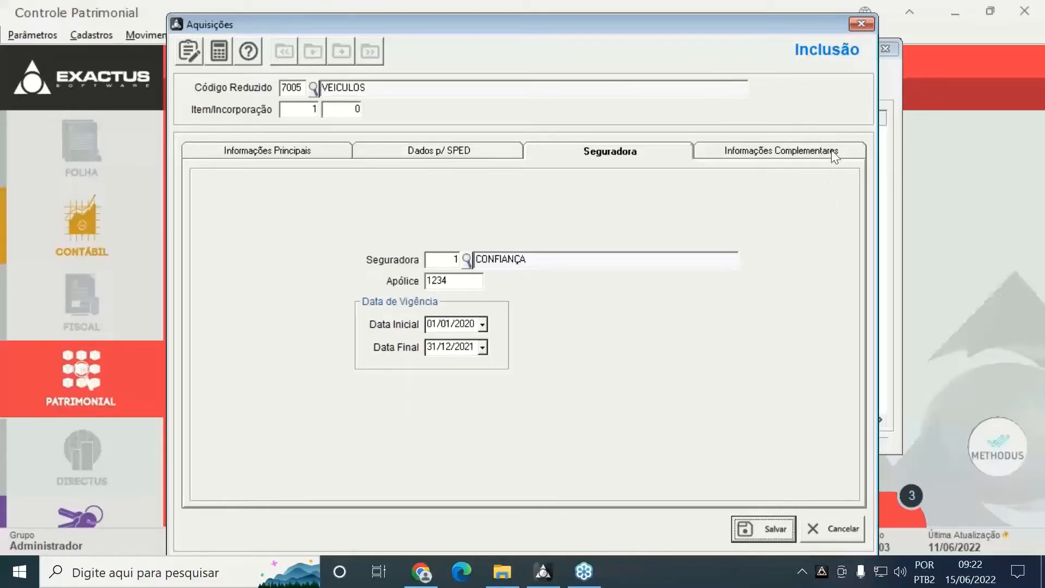
# Check the complementary information, try saving, and dismiss the 'Não foram encontrados registros' error
pyautogui.click(815, 151)
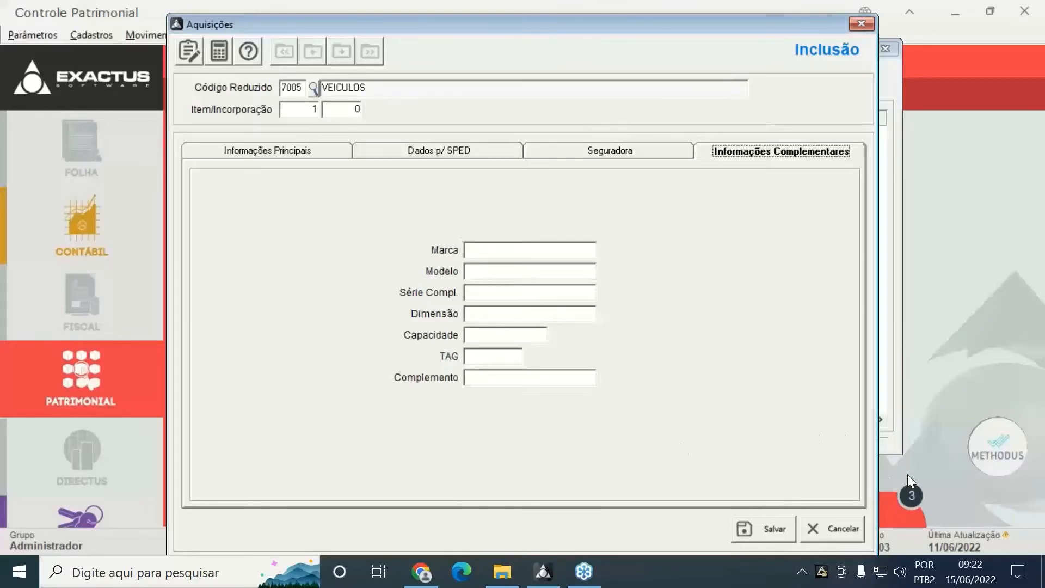
pyautogui.click(295, 150)
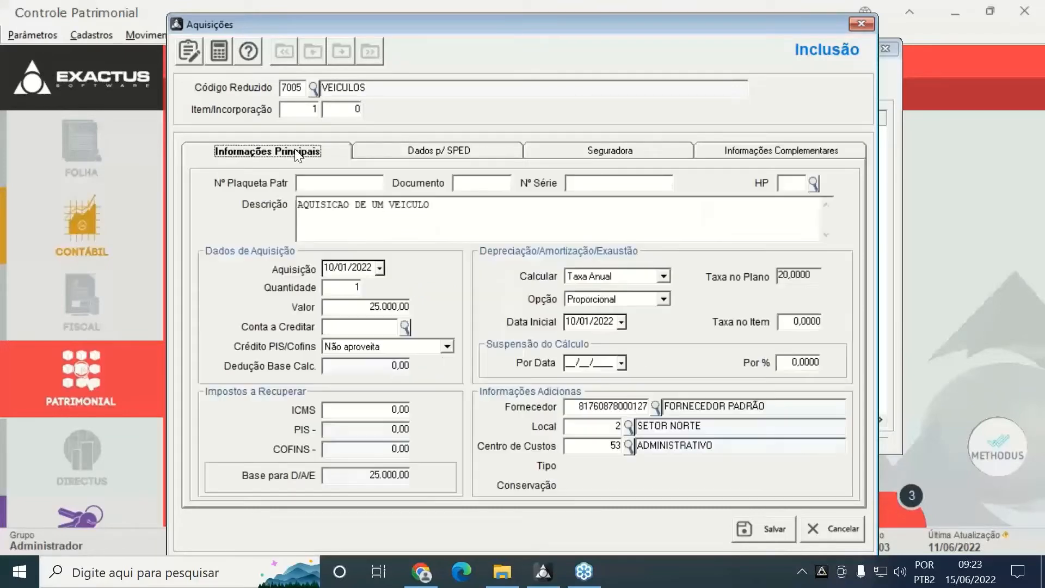
pyautogui.click(753, 538)
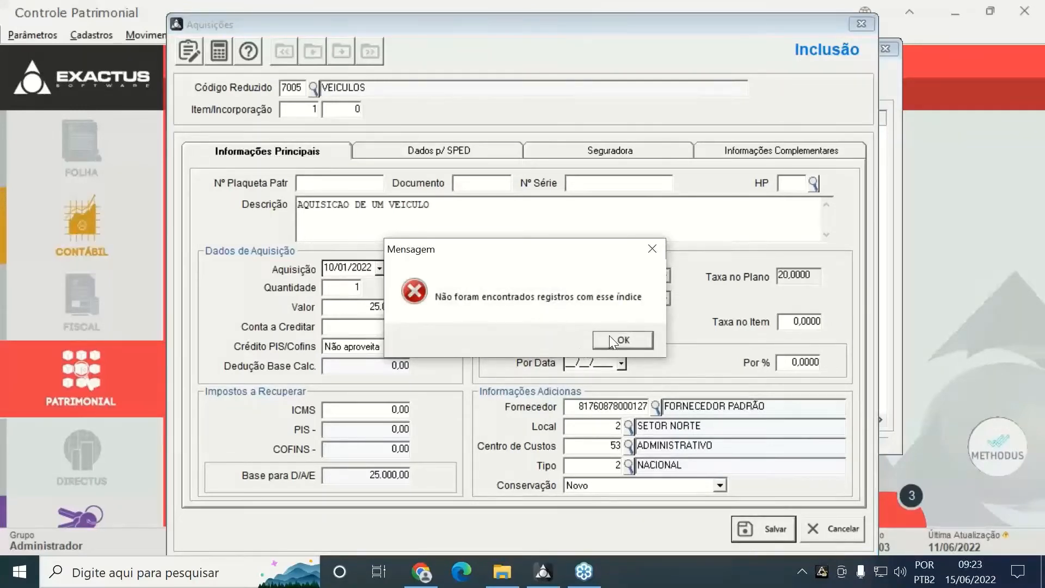
pyautogui.click(606, 340)
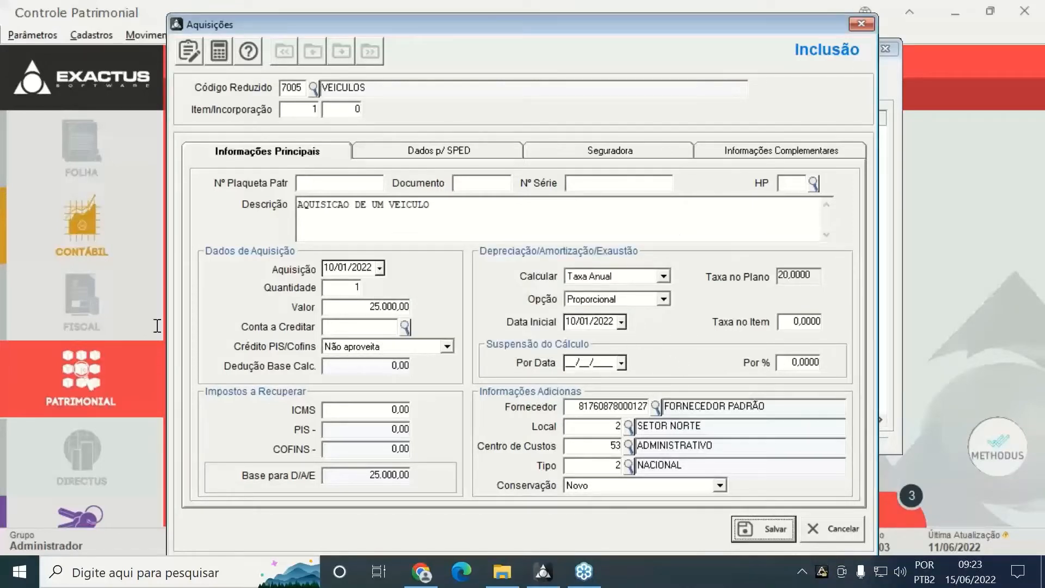
# Cancel the vehicle acquisition, discard its unsaved changes and close the Aquisições list
pyautogui.click(824, 528)
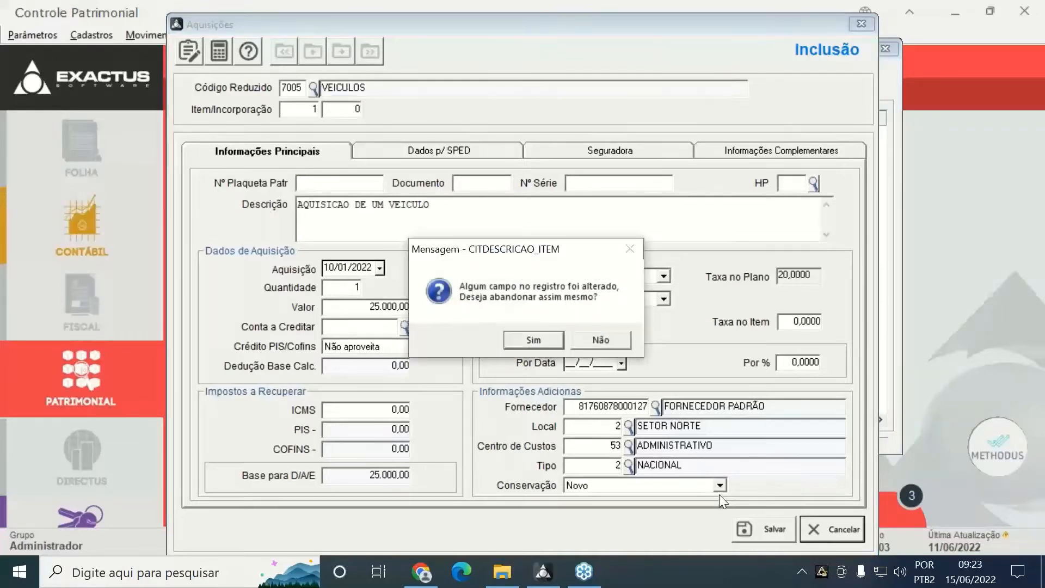
pyautogui.click(534, 340)
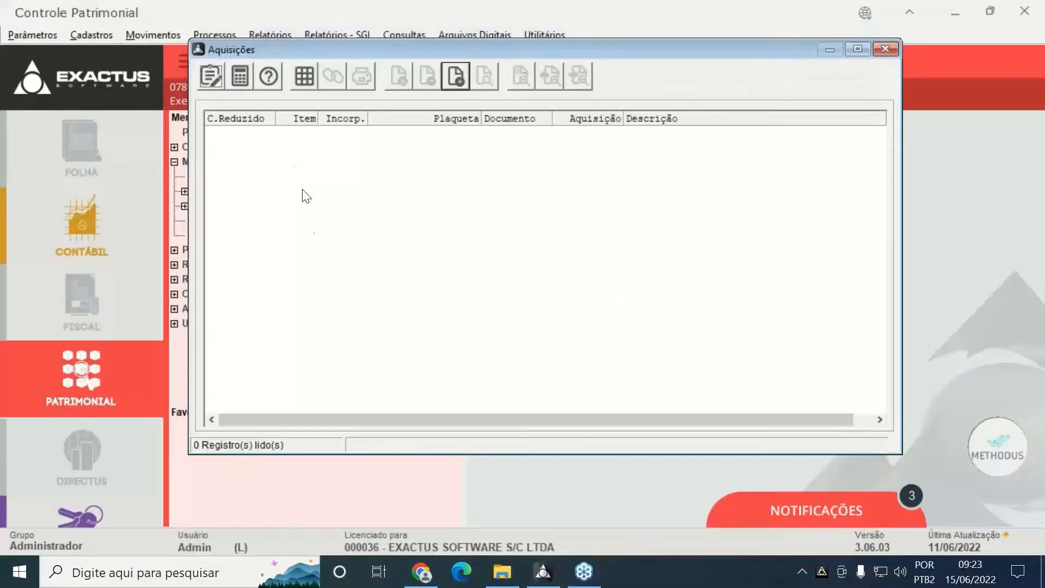
pyautogui.press('Escape')
# Collapse Movimentos and expand Cadastros to reveal Moedas e Índices in the menu
pyautogui.click(180, 175)
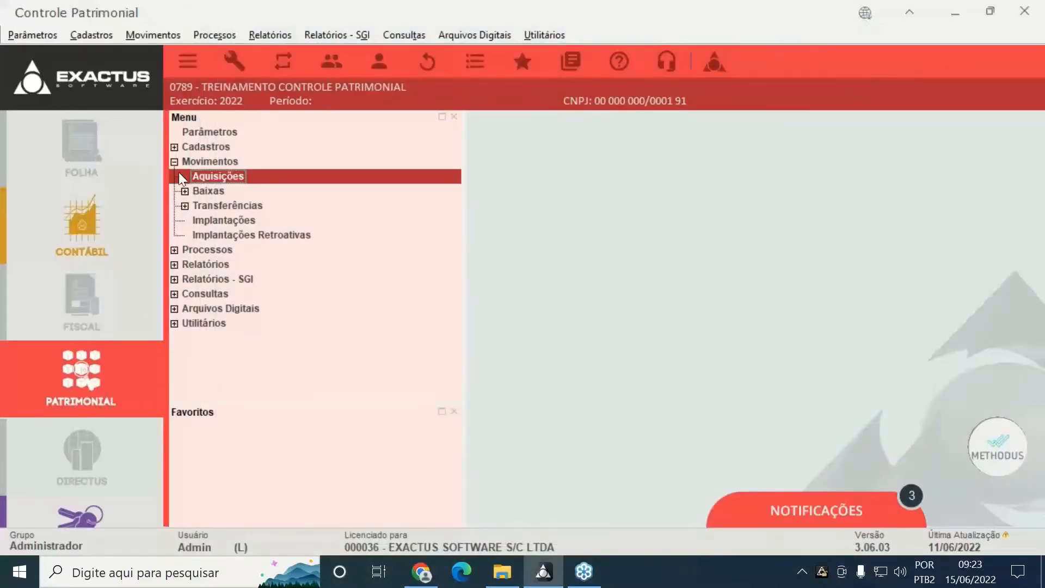
pyautogui.click(174, 163)
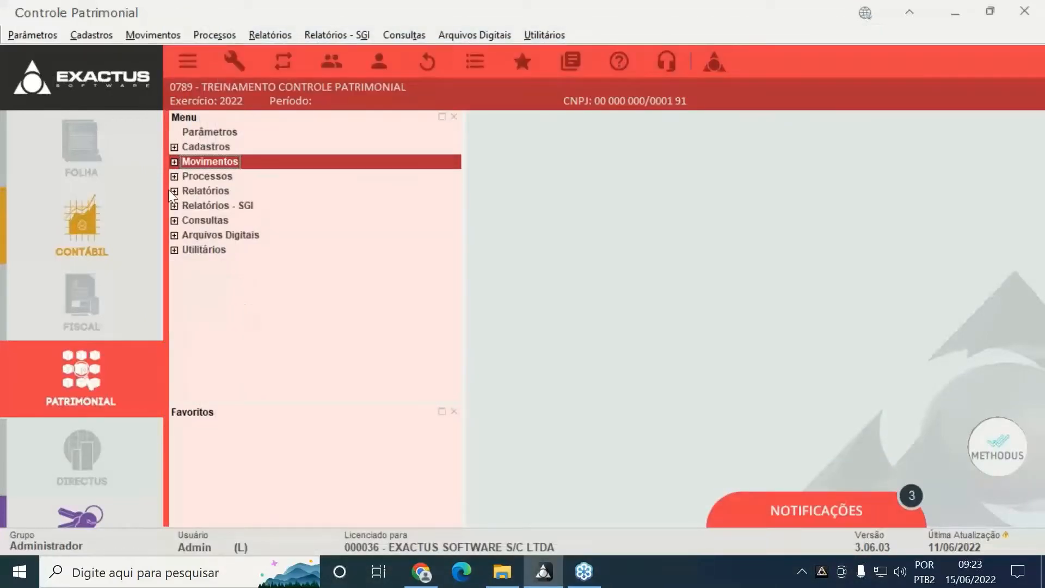
pyautogui.click(174, 148)
pyautogui.click(184, 354)
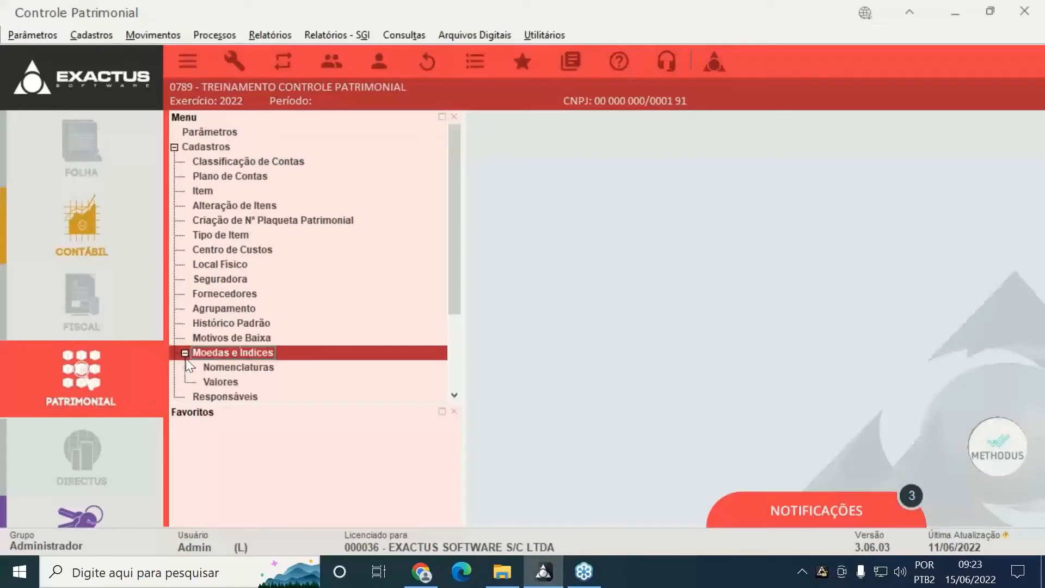
# Load Valores de Índice for the REAL index (code R) and scroll to its last records
pyautogui.doubleClick(226, 380)
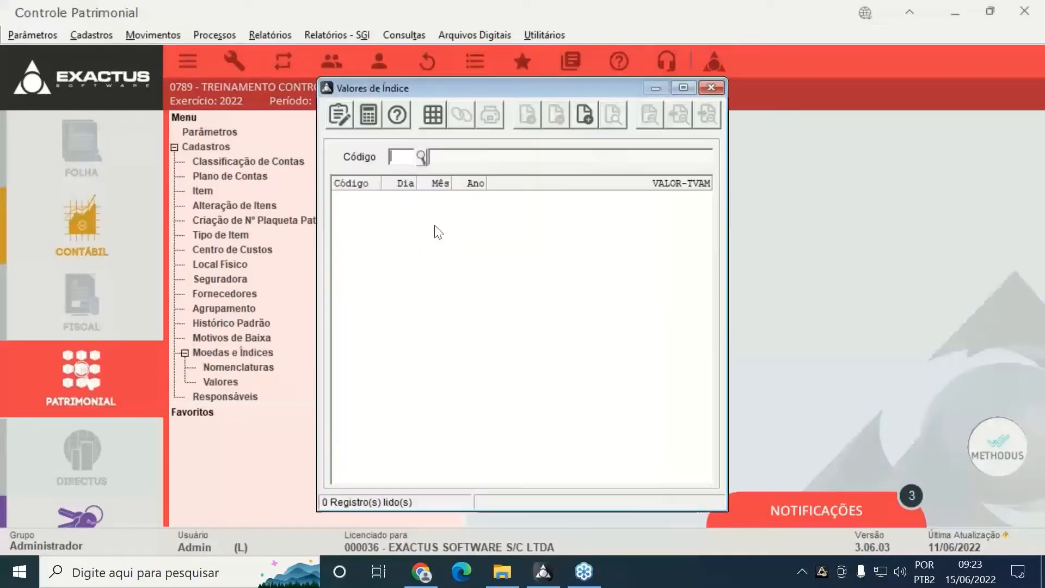
pyautogui.click(422, 157)
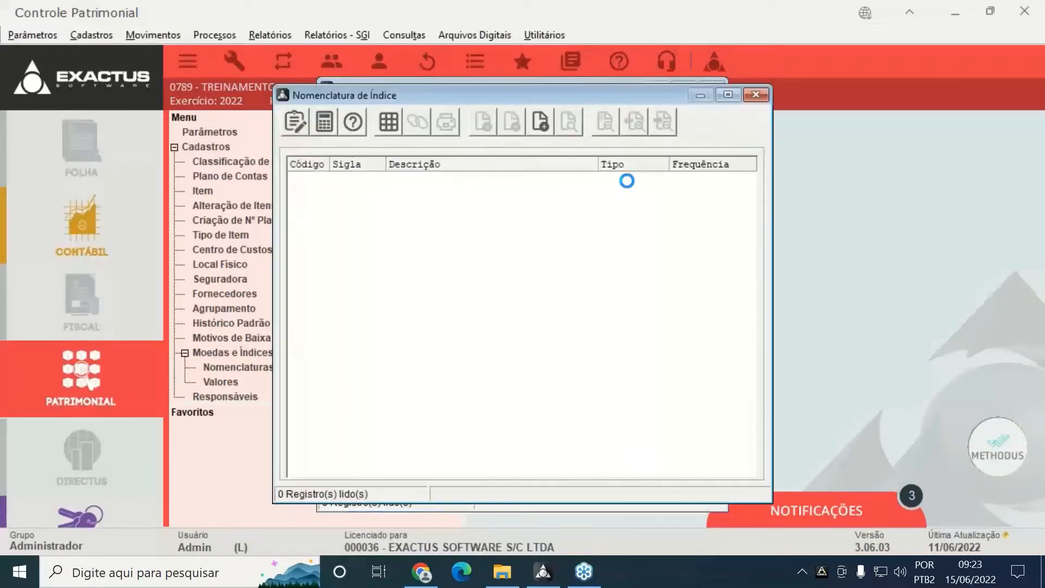
pyautogui.doubleClick(343, 240)
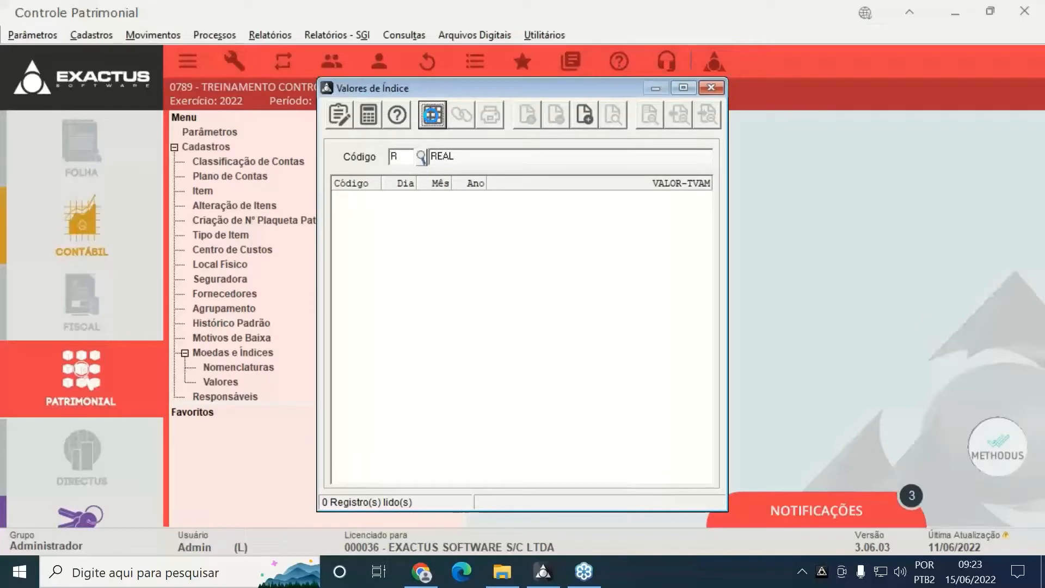
pyautogui.click(432, 115)
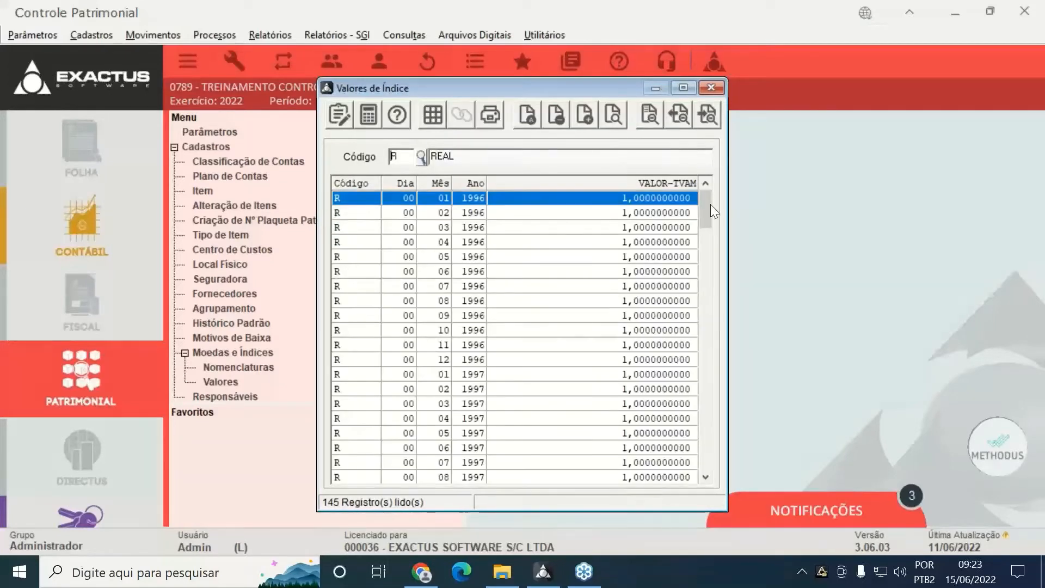
pyautogui.moveTo(710, 204); pyautogui.dragTo(681, 430)
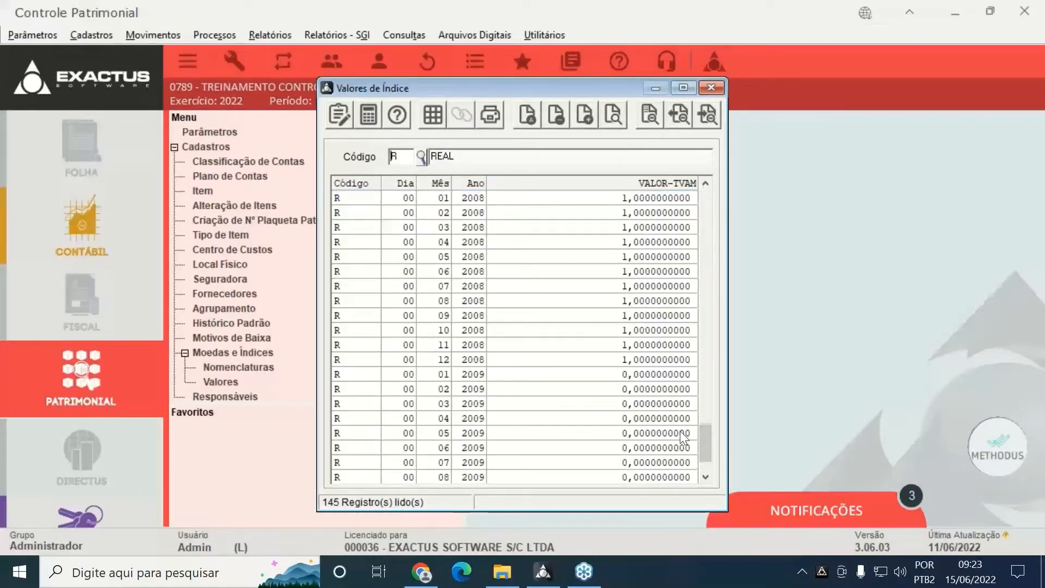
pyautogui.scroll(-2, 674, 426)
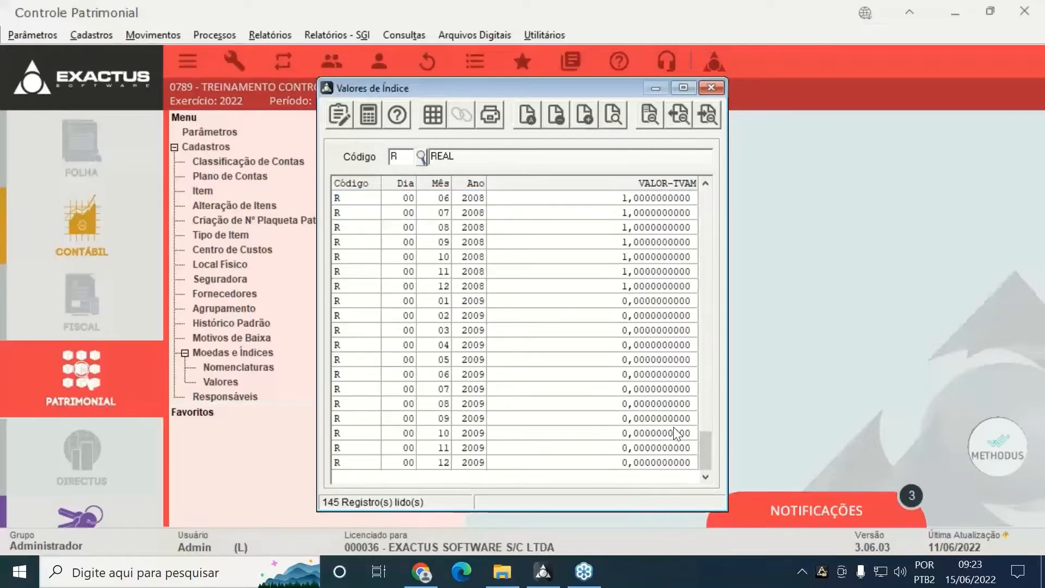
pyautogui.click(669, 305)
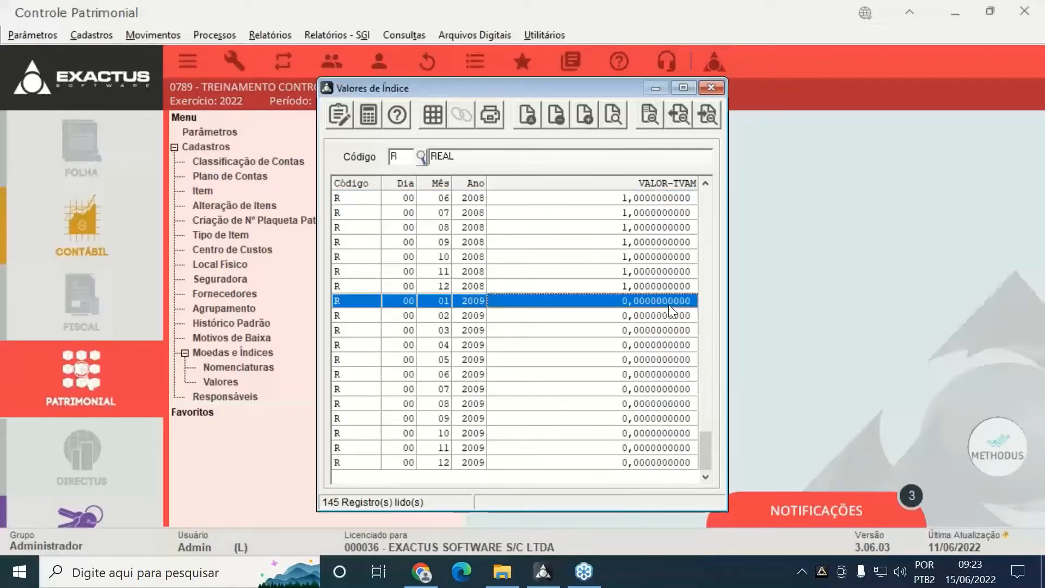
pyautogui.doubleClick(669, 304)
pyautogui.write('1')
pyautogui.press('Return')
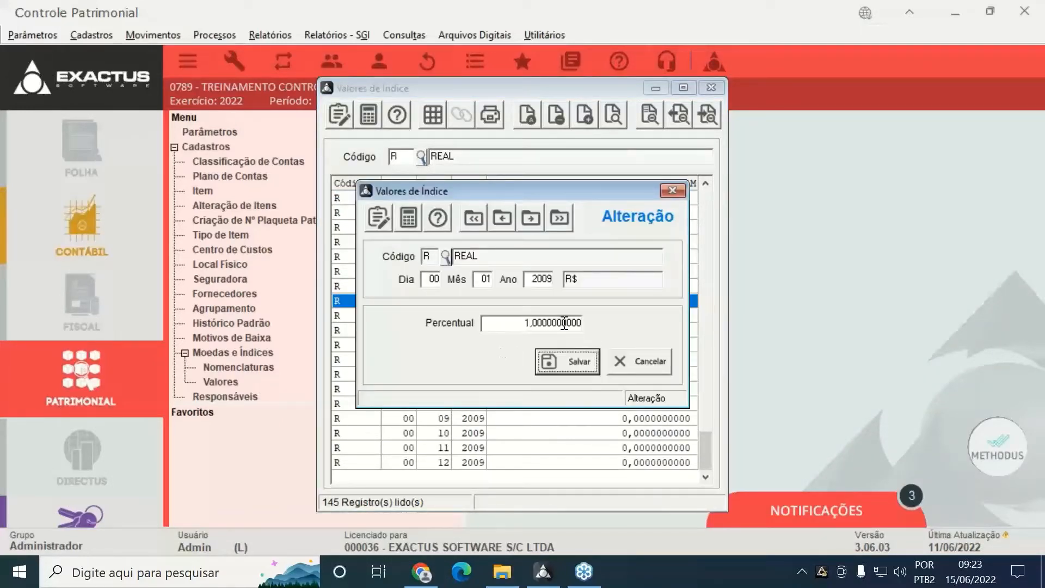
pyautogui.press('Return')
pyautogui.doubleClick(562, 322)
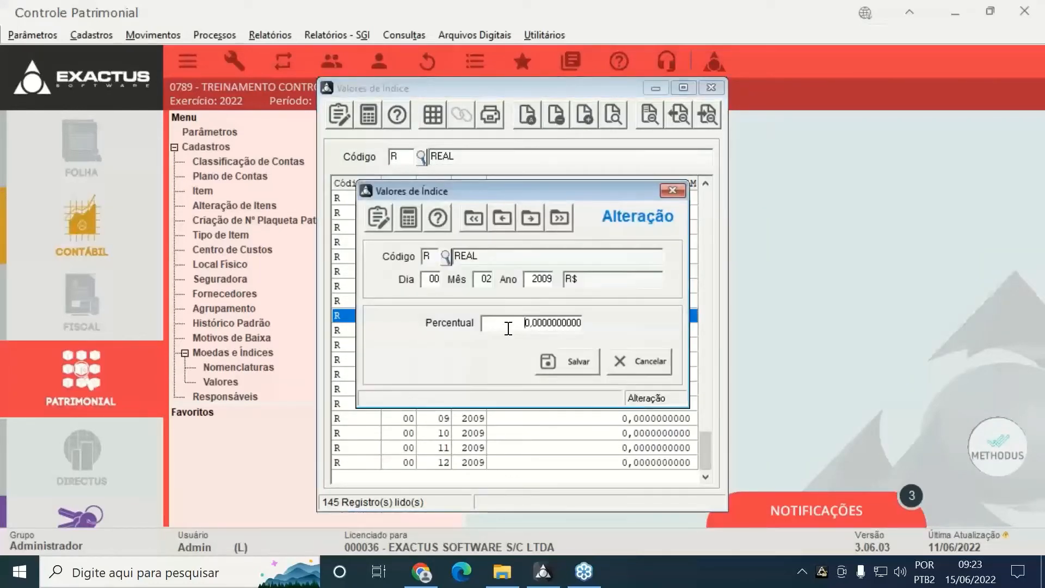
pyautogui.write('1')
pyautogui.click(573, 358)
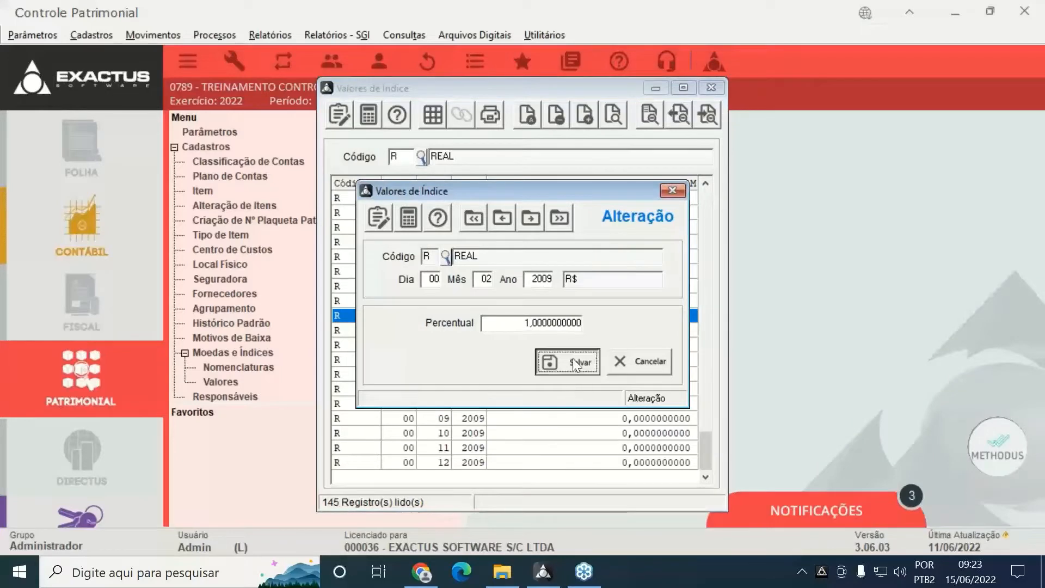
pyautogui.doubleClick(630, 328)
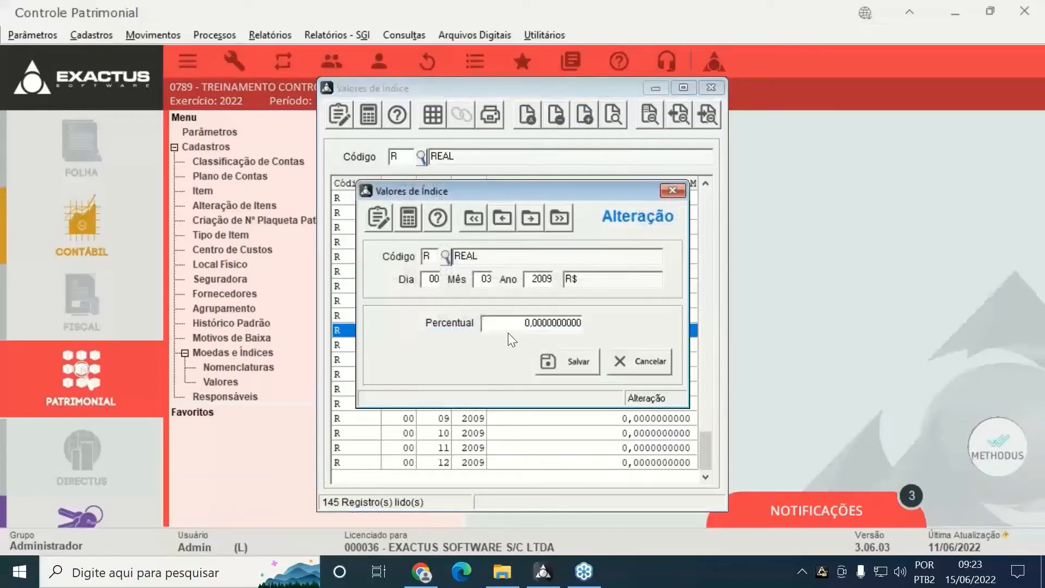
pyautogui.click(546, 366)
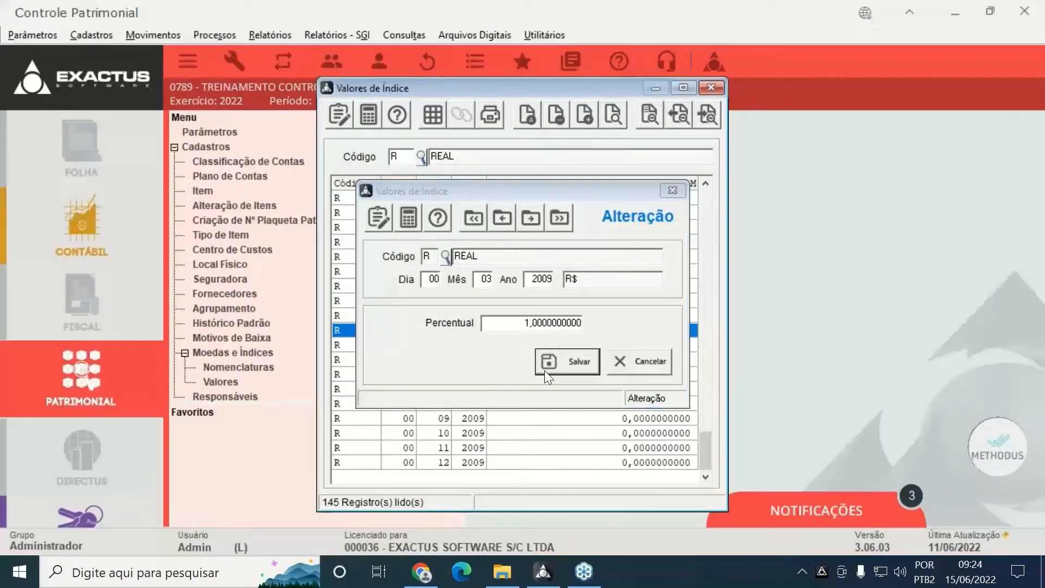
pyautogui.click(634, 346)
pyautogui.doubleClick(635, 345)
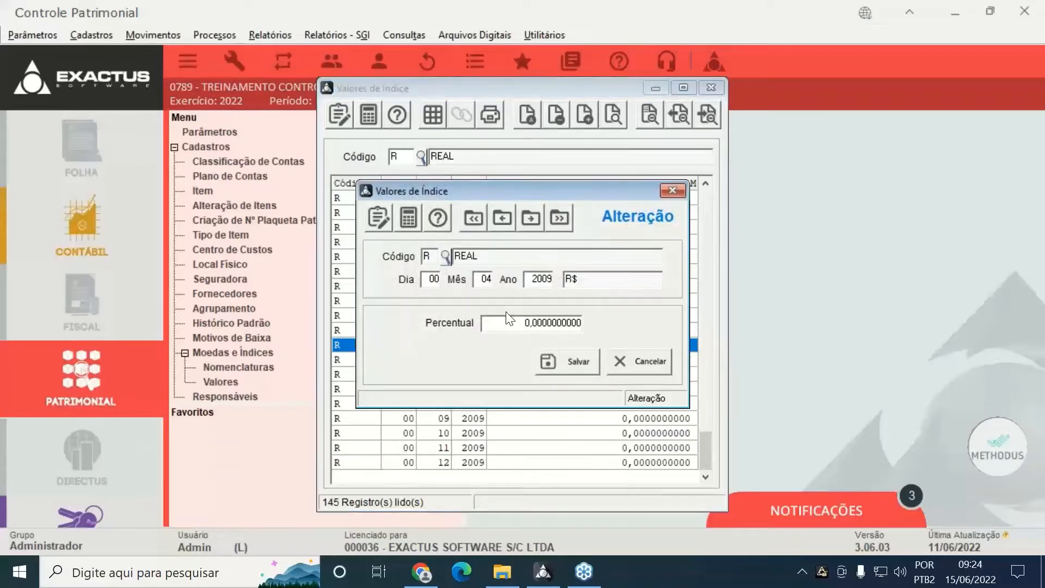
pyautogui.write('1')
pyautogui.click(547, 362)
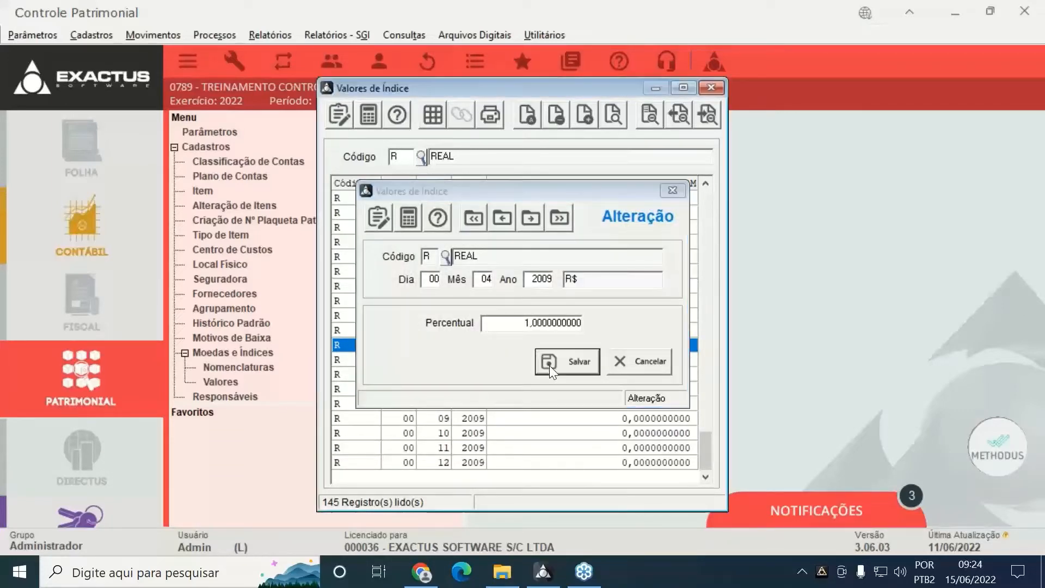
pyautogui.doubleClick(584, 359)
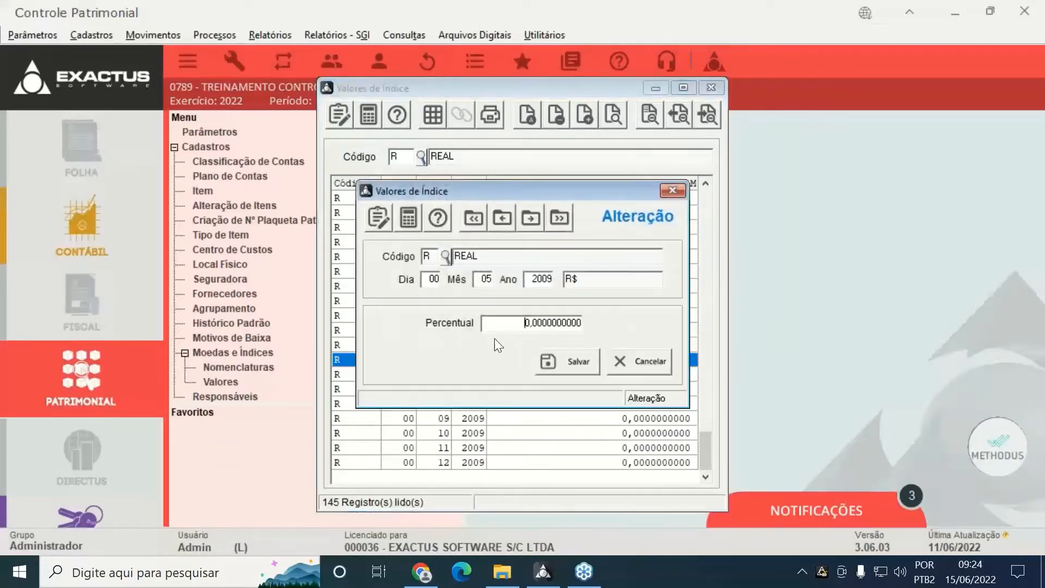
pyautogui.write('1')
pyautogui.press('Return')
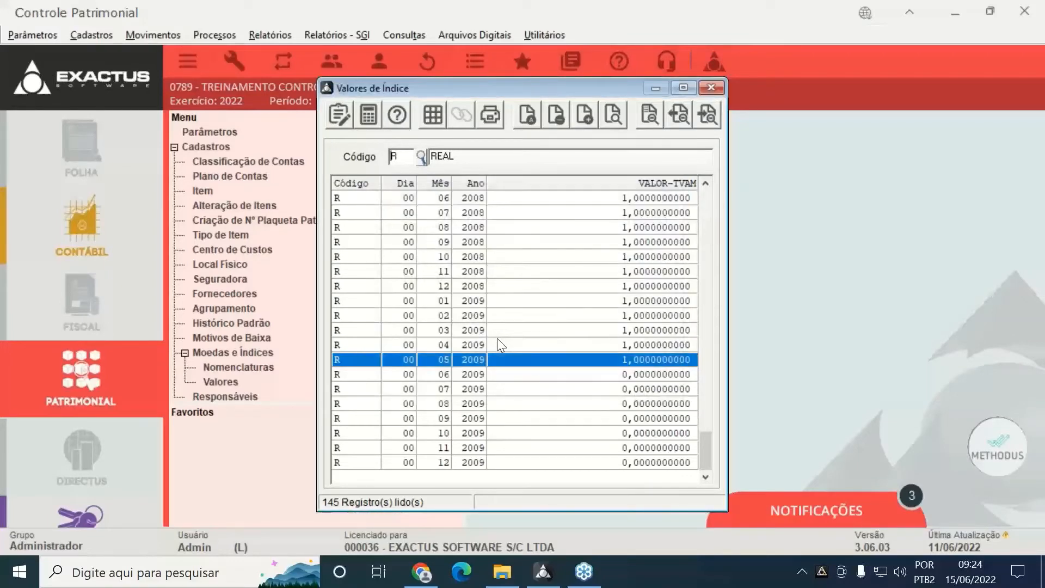
pyautogui.click(515, 379)
pyautogui.doubleClick(514, 379)
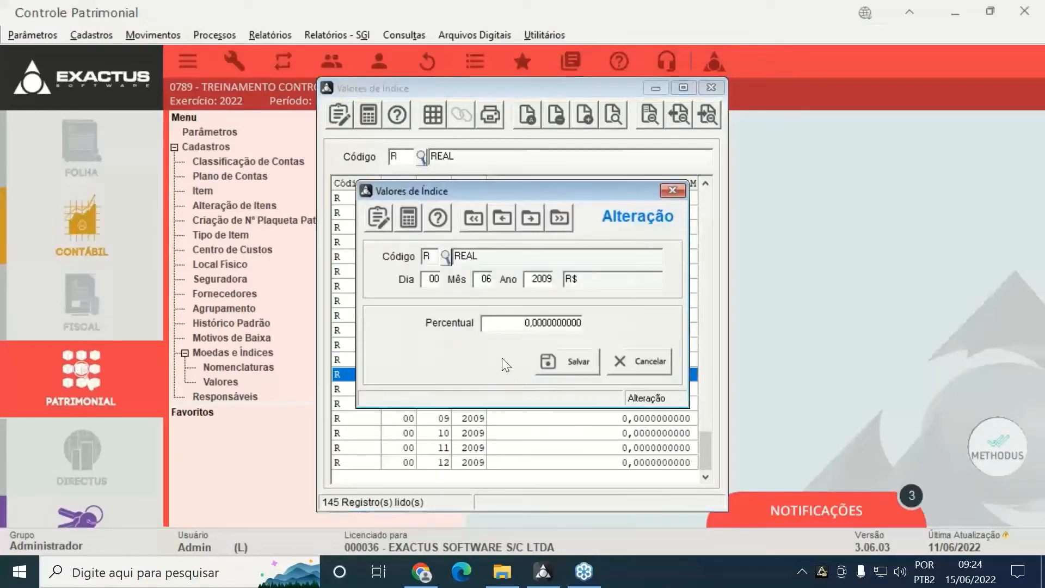
pyautogui.write('1')
pyautogui.click(554, 357)
pyautogui.doubleClick(527, 389)
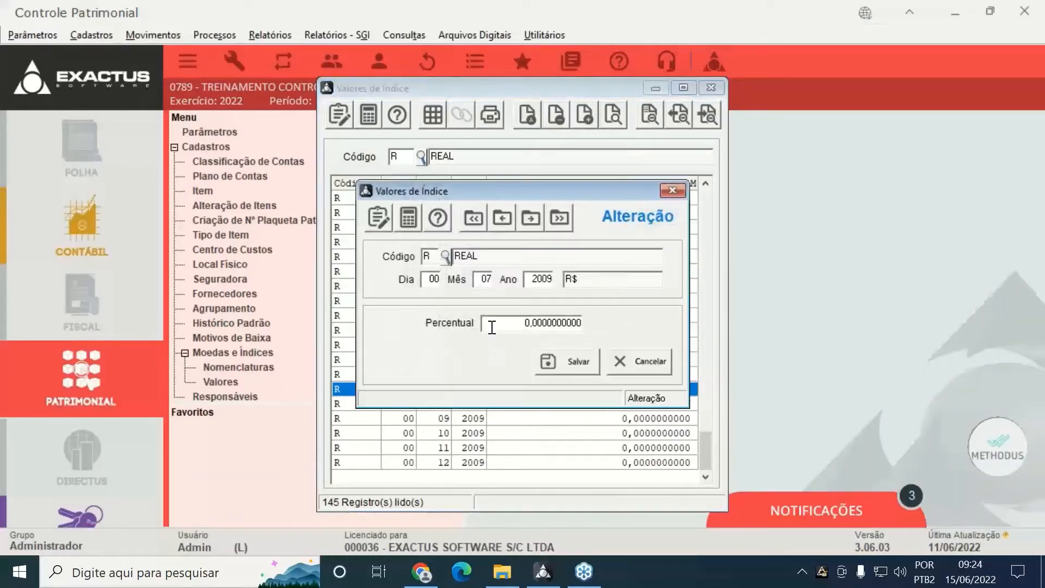
pyautogui.write('1')
pyautogui.click(552, 361)
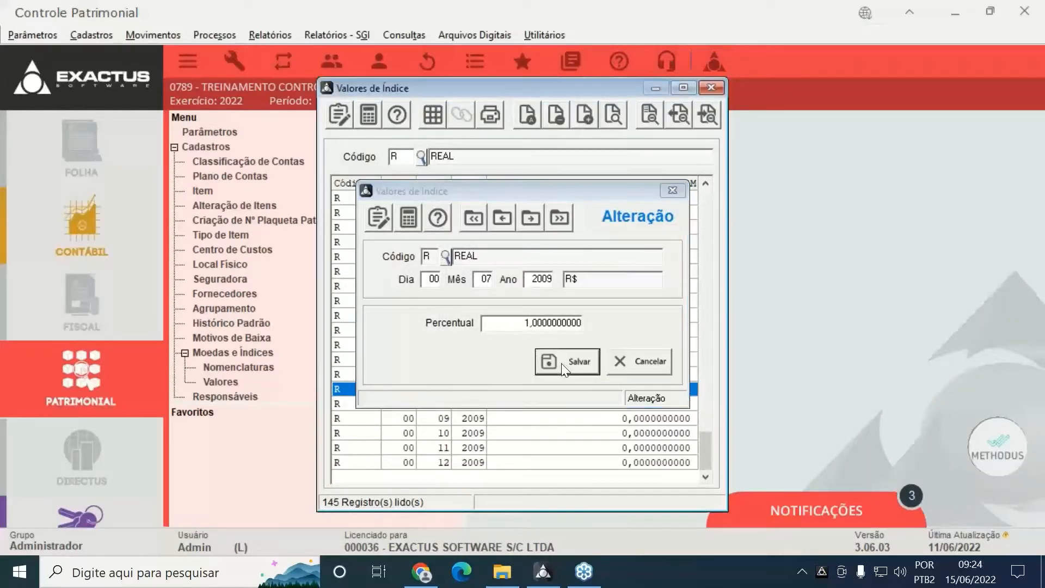
pyautogui.doubleClick(580, 403)
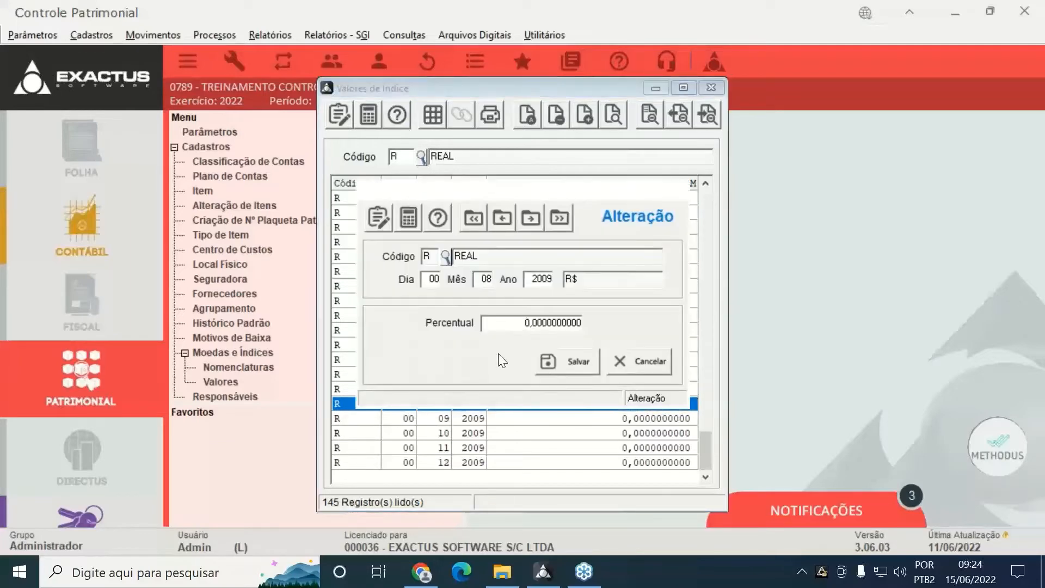
pyautogui.write('1')
pyautogui.click(572, 361)
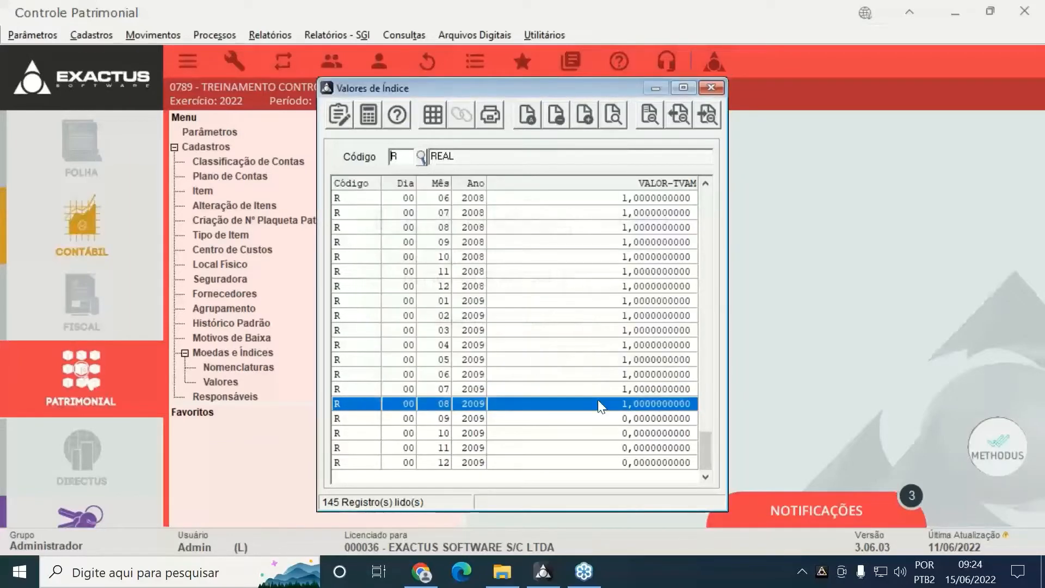
pyautogui.doubleClick(599, 418)
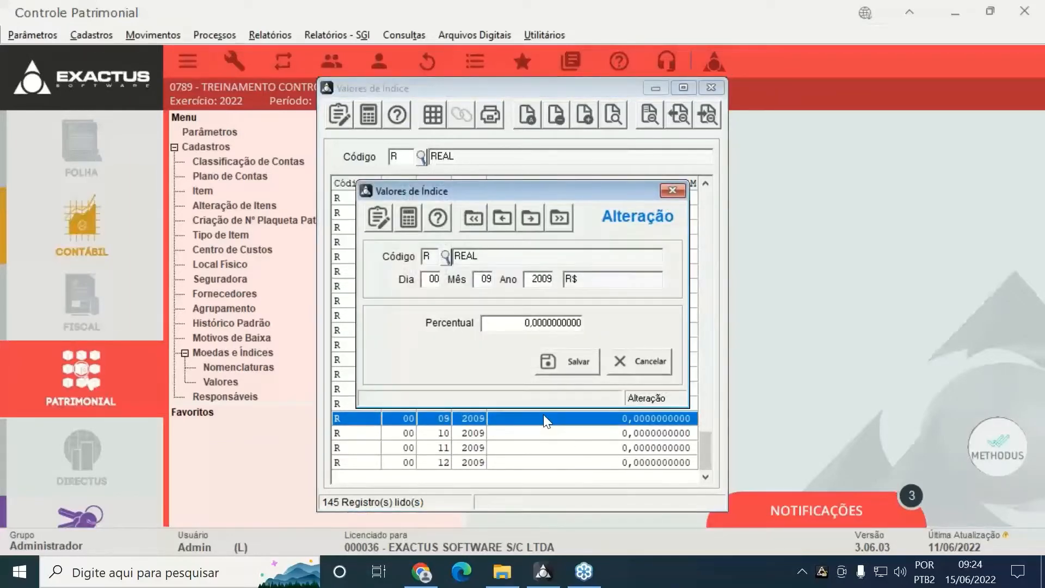
pyautogui.write('1')
pyautogui.click(570, 360)
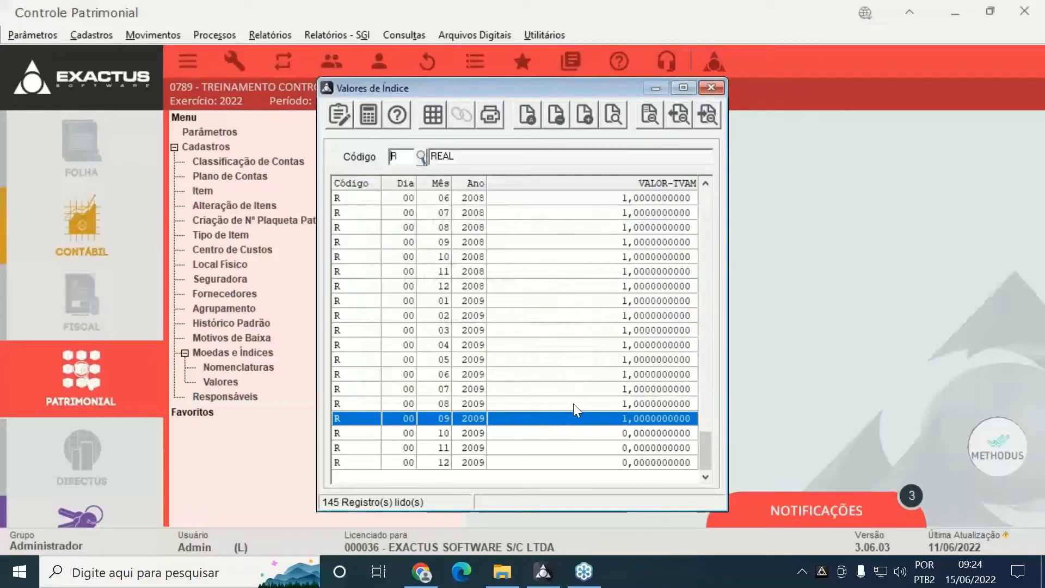
pyautogui.doubleClick(570, 433)
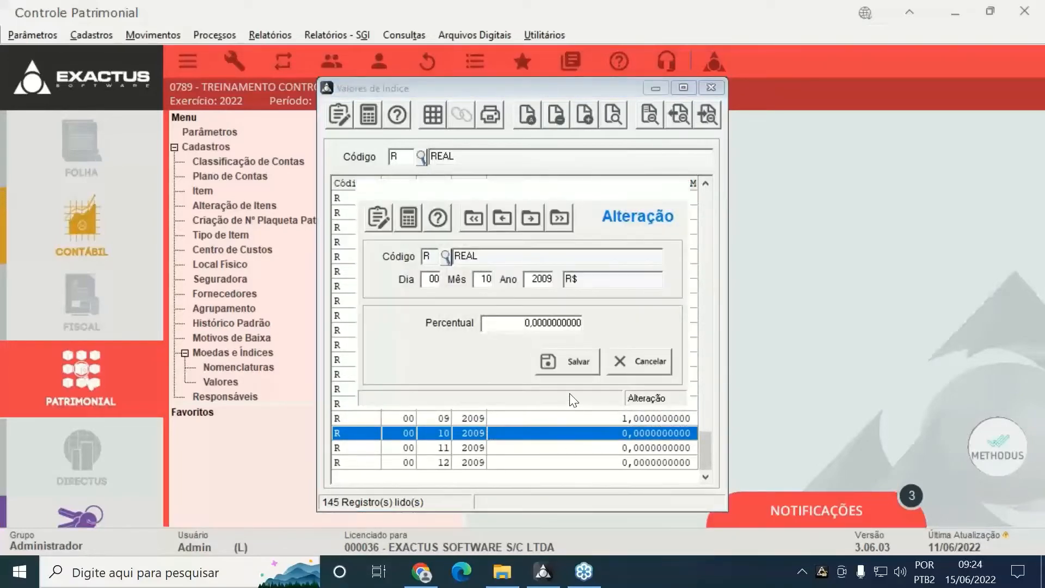
pyautogui.write('1')
pyautogui.press('Return')
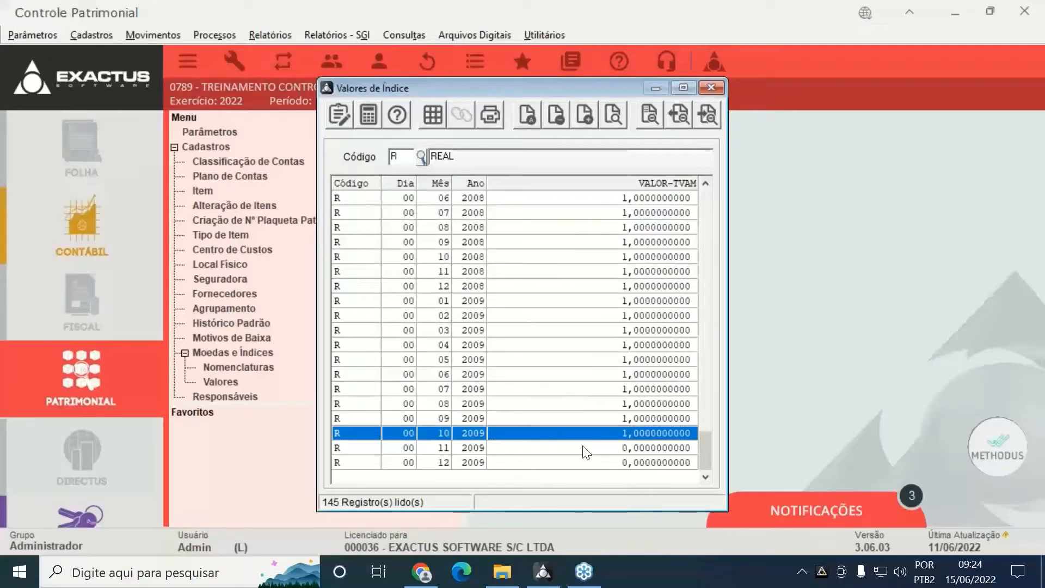
pyautogui.doubleClick(583, 448)
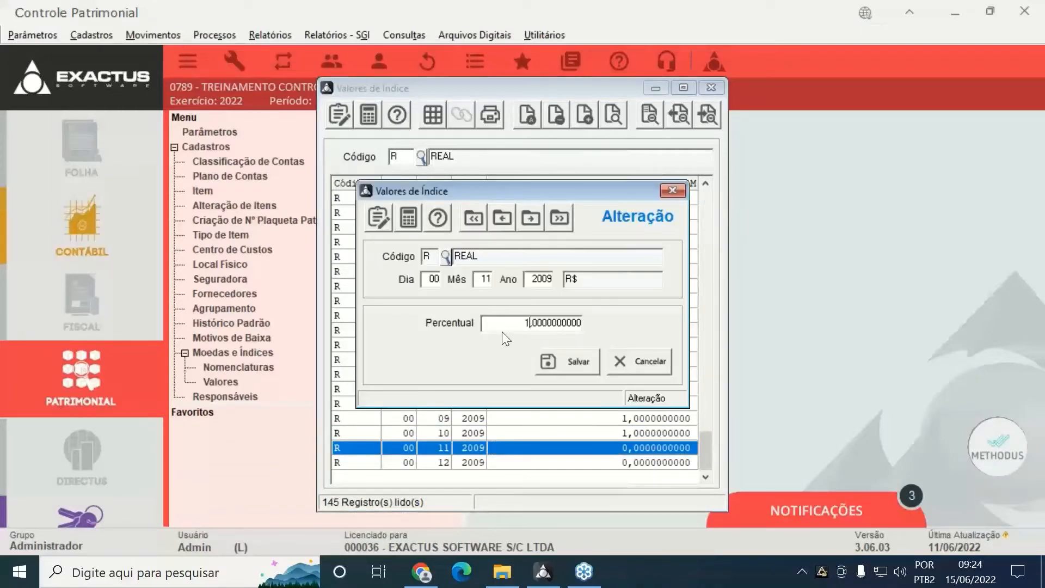
pyautogui.press('Return')
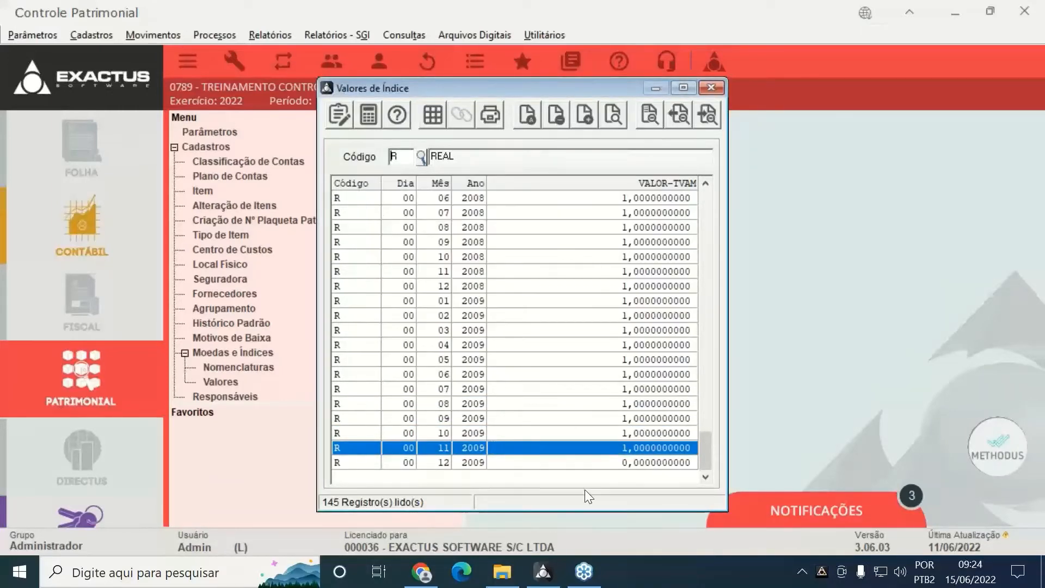
pyautogui.doubleClick(589, 462)
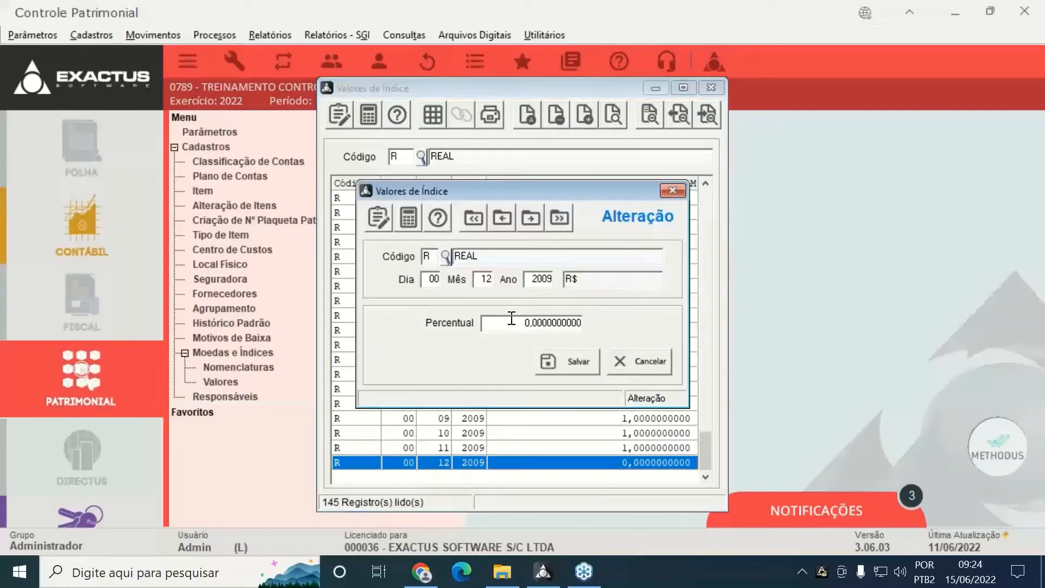
pyautogui.write('1')
pyautogui.press('Return')
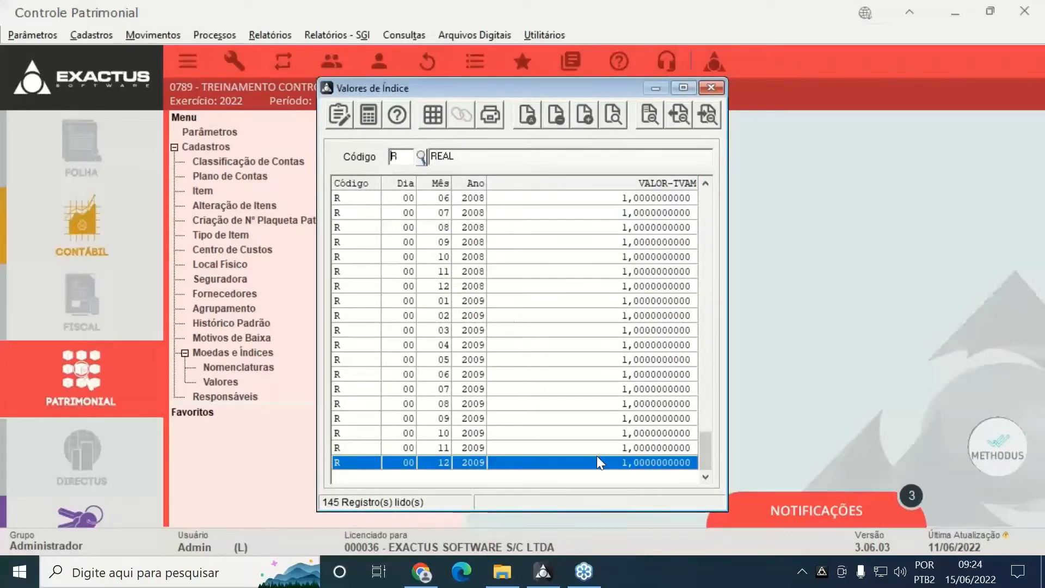
pyautogui.press('Escape')
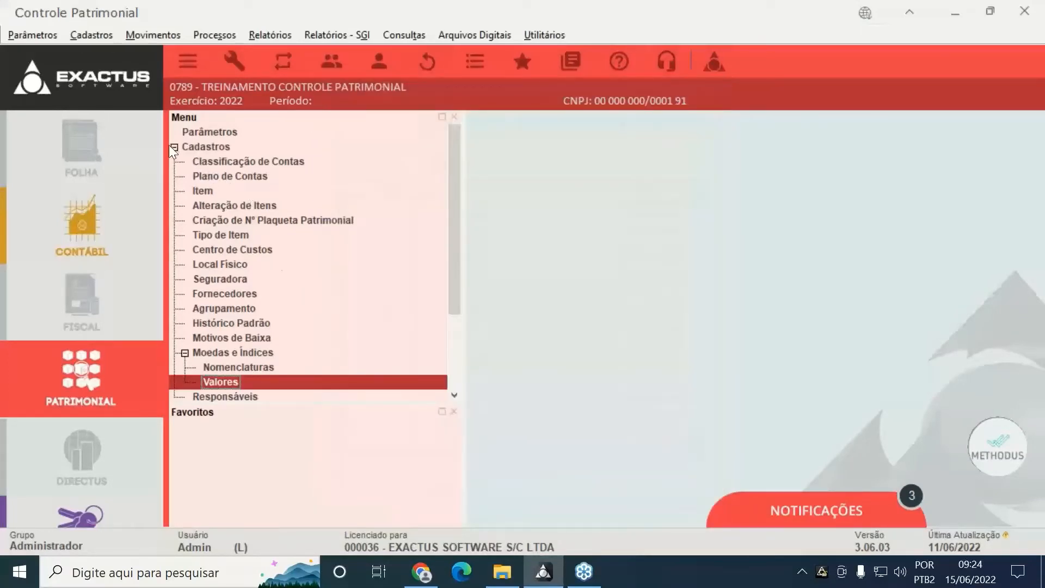
# Start a new acquisition in Aquisições for account 7005 VEICULOS
pyautogui.click(174, 147)
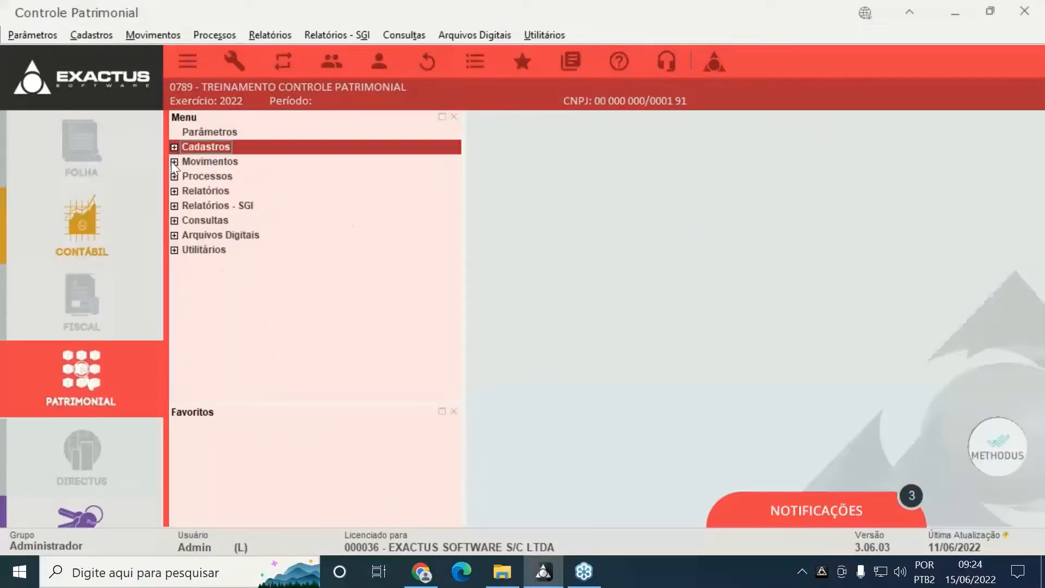
pyautogui.click(172, 162)
pyautogui.click(201, 180)
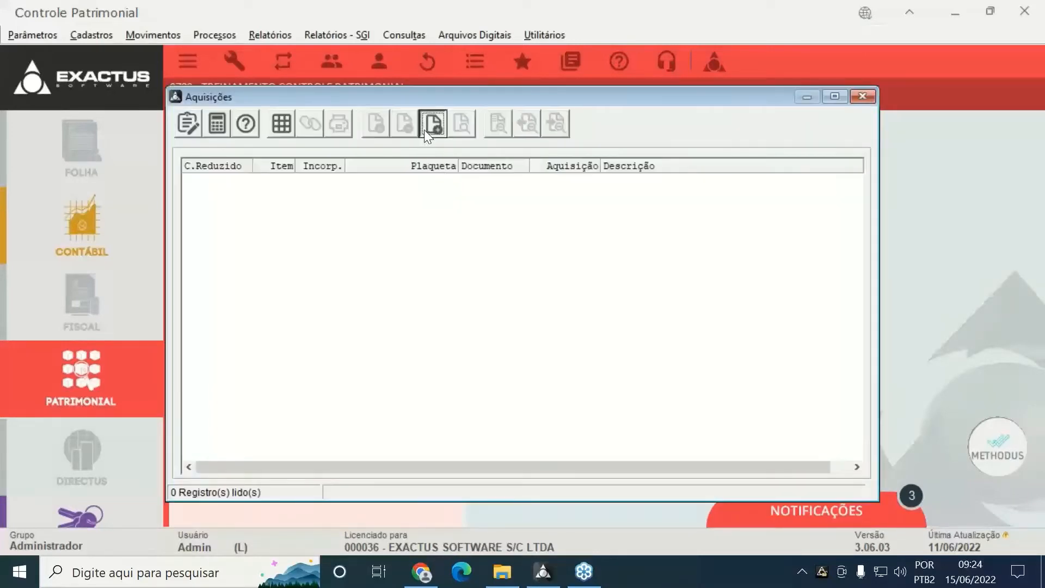
pyautogui.click(430, 126)
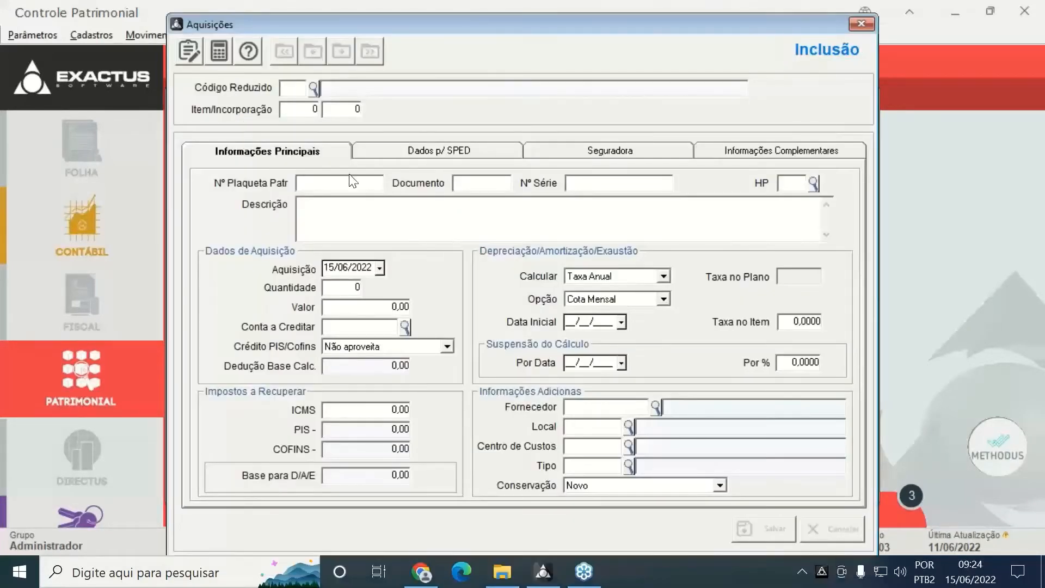
pyautogui.click(314, 89)
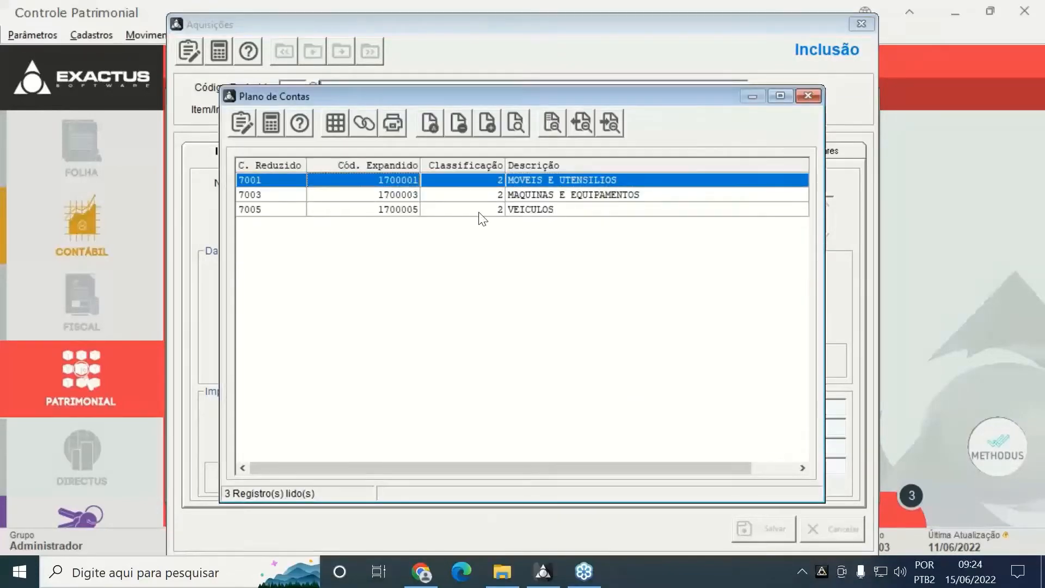
pyautogui.doubleClick(481, 215)
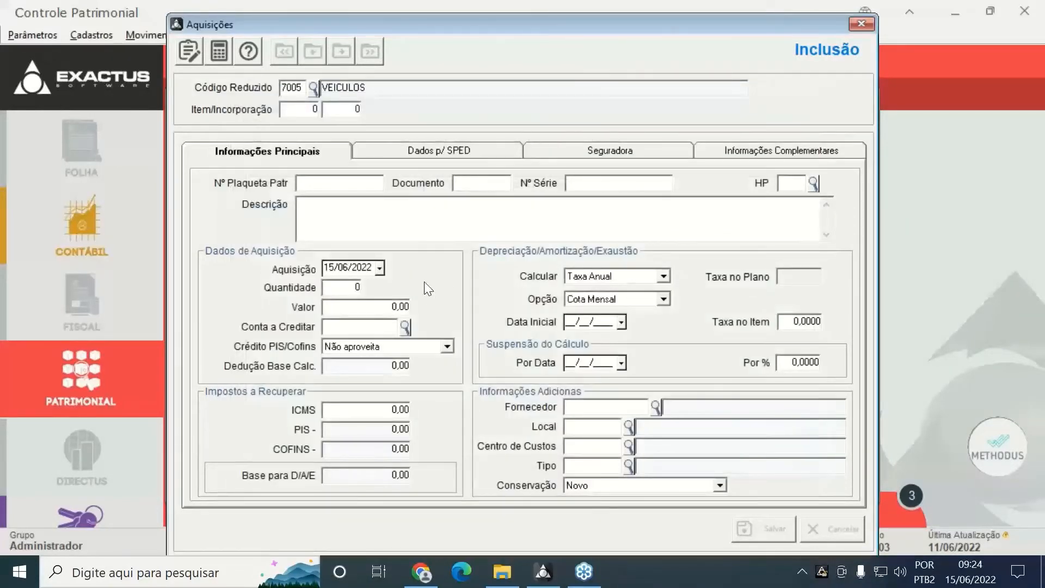
# Enter item 1, description AQUISICAO DE VEICULO, date 01/01/2022, quantity 1 and value 25.000,00
pyautogui.write('1')
pyautogui.press('Return')
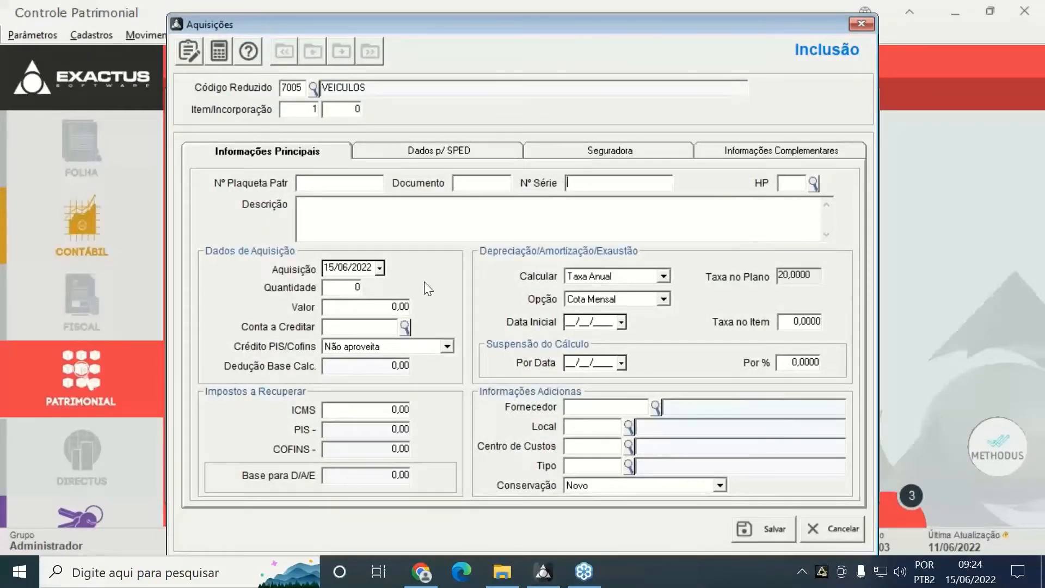
pyautogui.press('Return')
pyautogui.press('Return')
pyautogui.write('AQ')
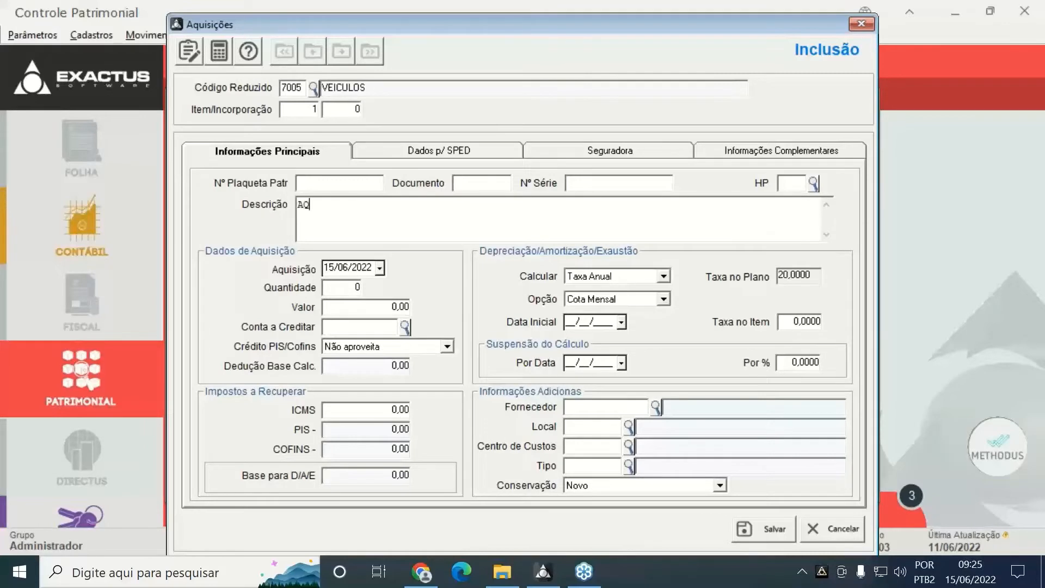
pyautogui.write('UISICAO DE VEICU')
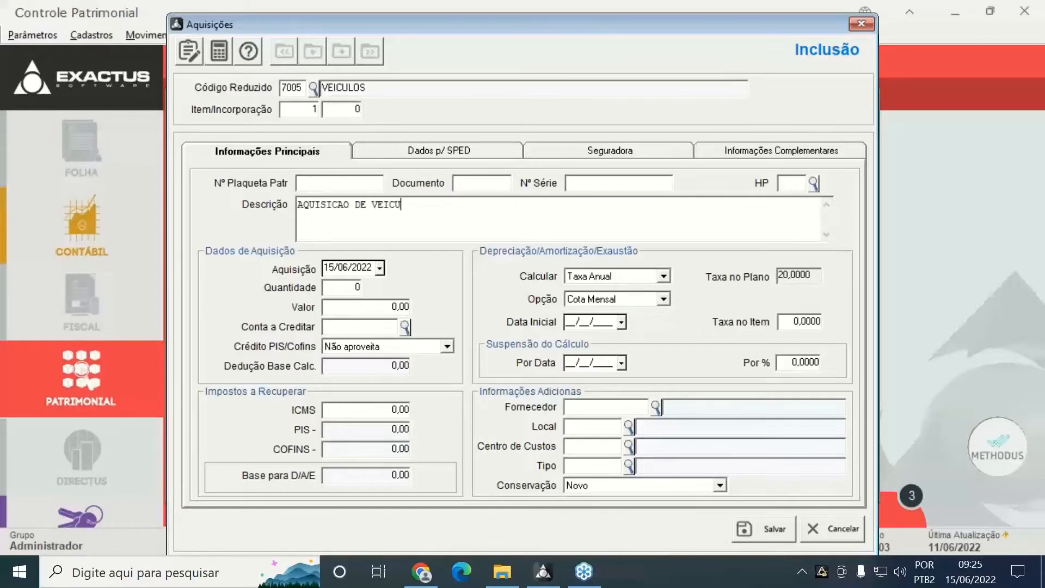
pyautogui.write('LO')
pyautogui.press('Tab')
pyautogui.write('01012')
pyautogui.press('Tab')
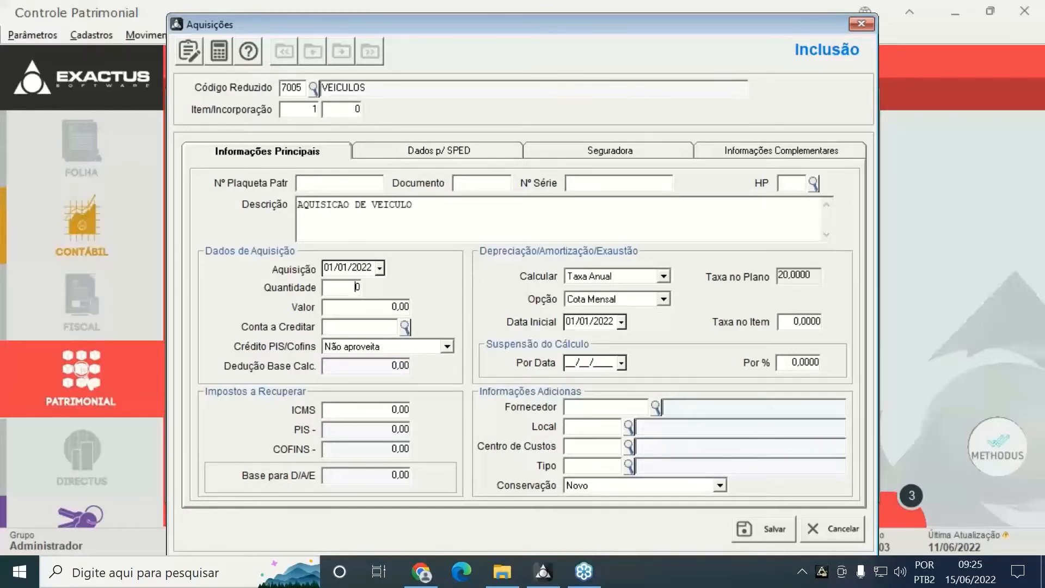
pyautogui.write('1')
pyautogui.press('Tab')
pyautogui.write('25.000')
pyautogui.press('Tab')
pyautogui.press('Tab')
pyautogui.press('Tab')
pyautogui.press('Tab')
pyautogui.press('Tab')
pyautogui.press('Tab')
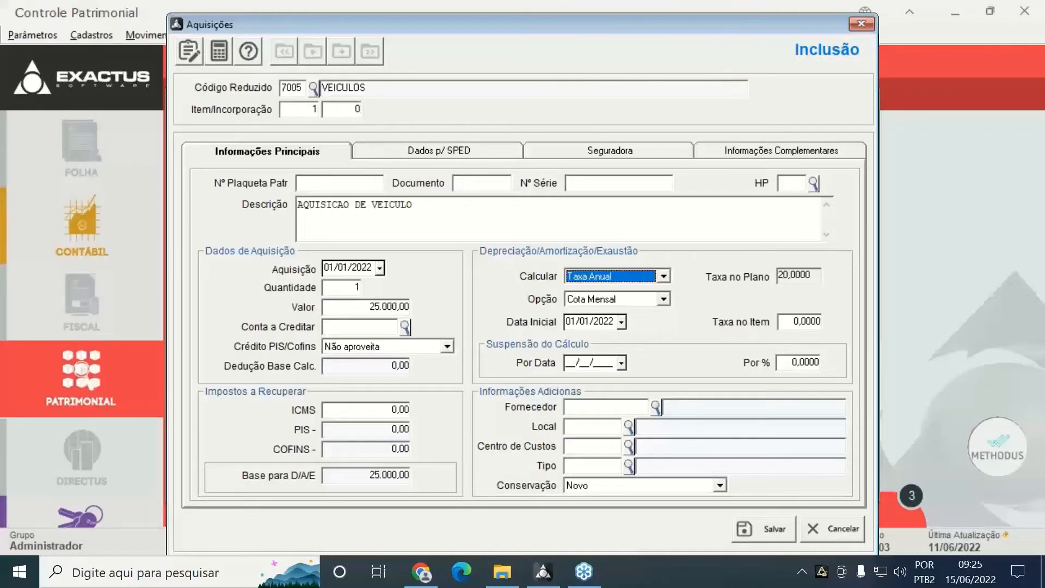
pyautogui.press('Tab')
pyautogui.press('Tab')
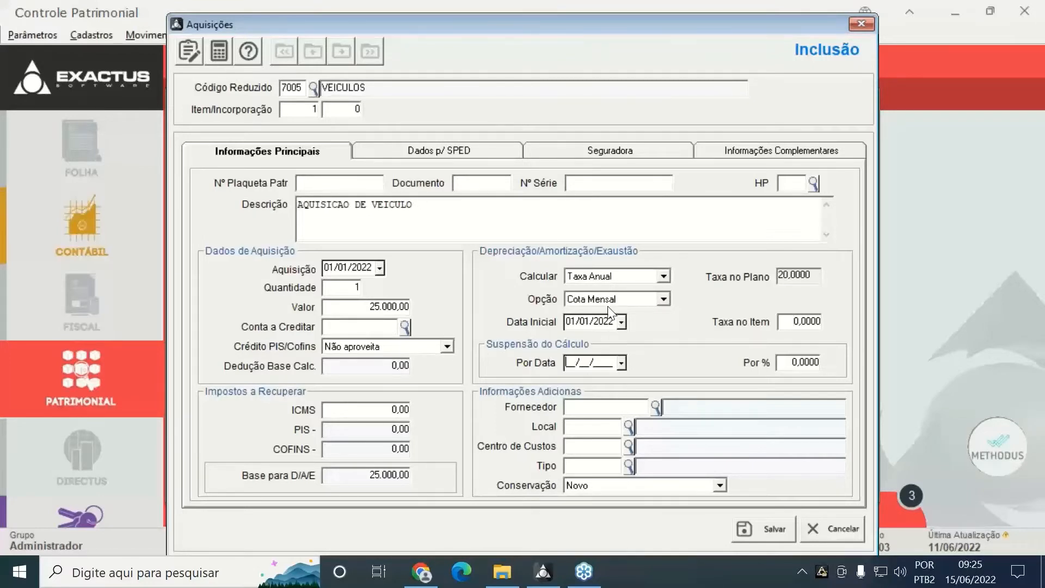
# Change the acquisition date to 10/01/2022 and set the depreciation option to Proporcional
pyautogui.click(348, 268)
pyautogui.write('10')
pyautogui.press('Tab')
pyautogui.press('Tab')
pyautogui.press('Tab')
pyautogui.press('Tab')
pyautogui.press('Tab')
pyautogui.press('Tab')
pyautogui.press('Tab')
pyautogui.press('Tab')
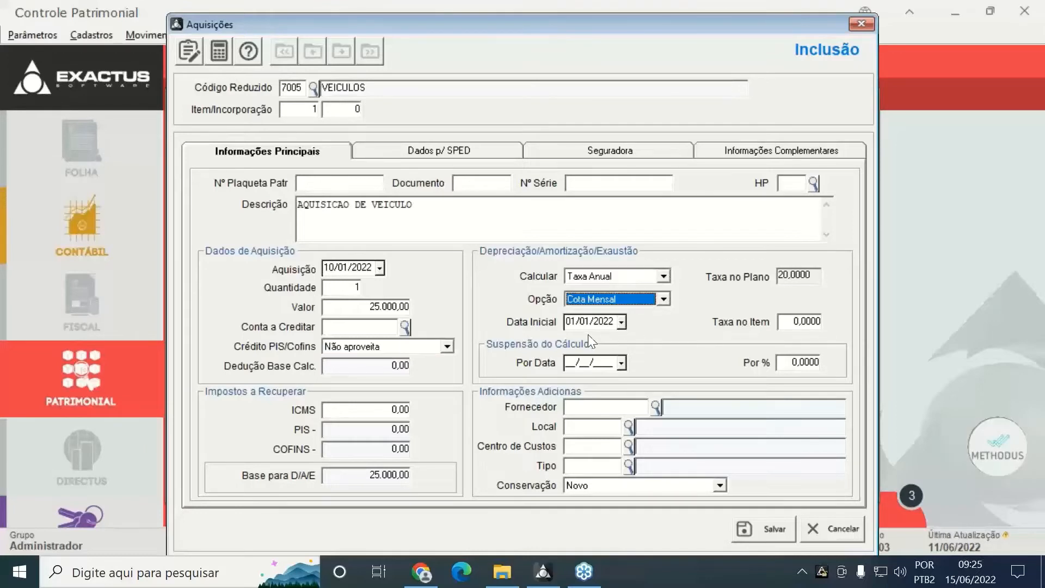
pyautogui.press('Tab')
pyautogui.press('Tab')
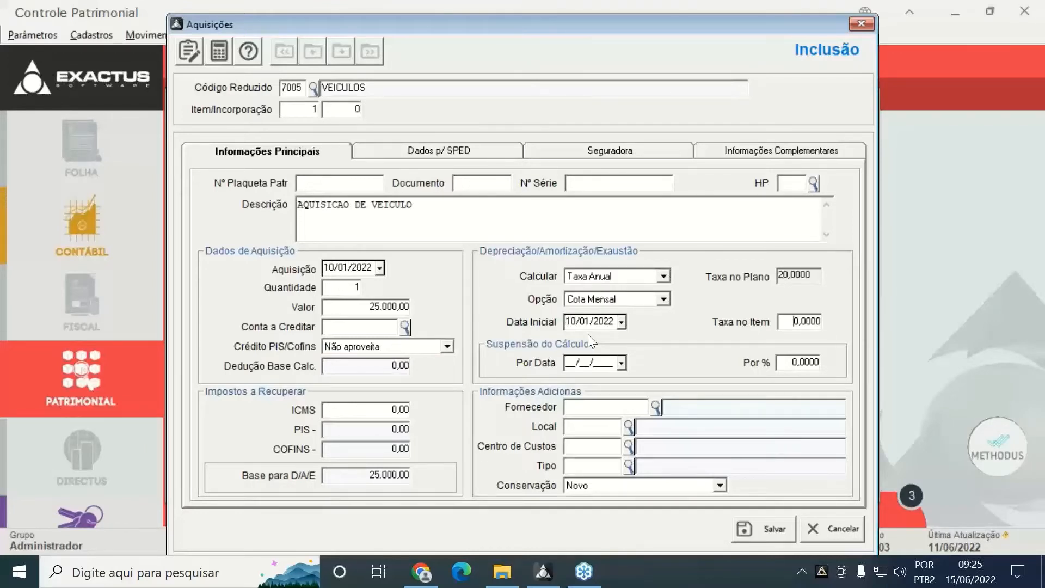
pyautogui.click(635, 298)
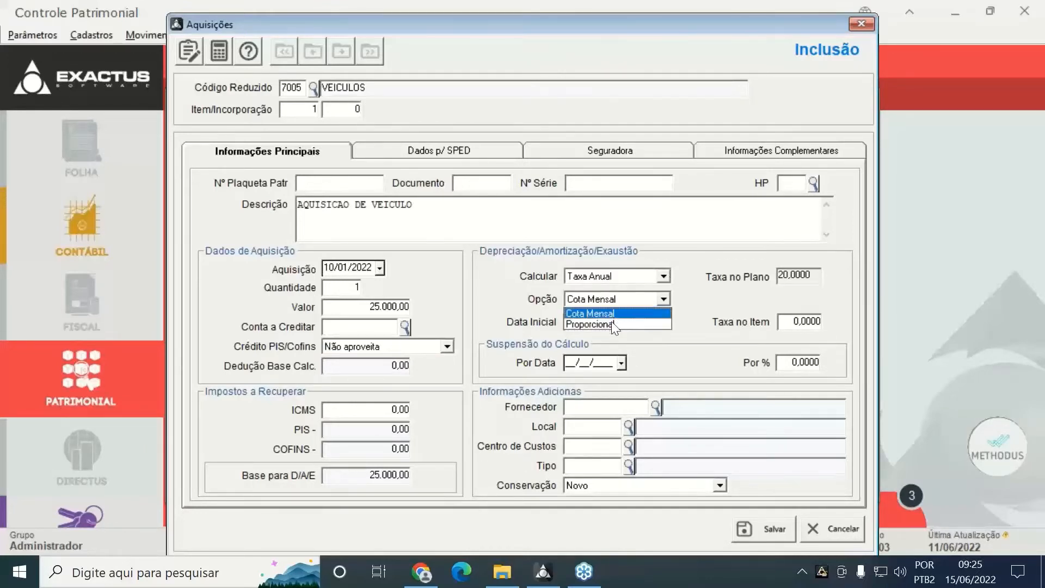
pyautogui.click(593, 326)
# Assign FORNECEDOR PADRÃO, SETOR NORTE, ADMINISTRATIVO and NACIONAL, then save and close the acquisition
pyautogui.click(654, 406)
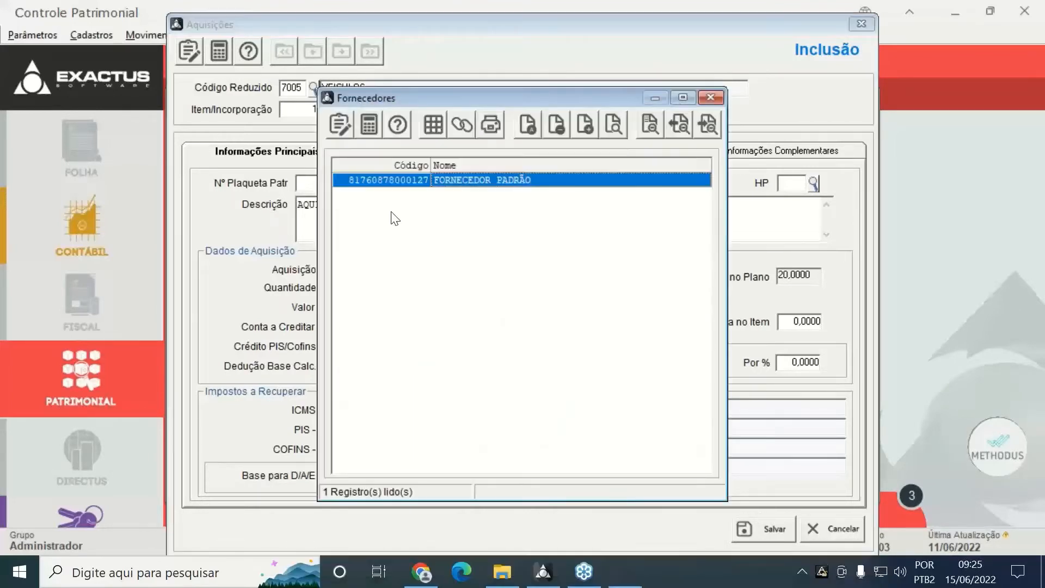
pyautogui.click(453, 134)
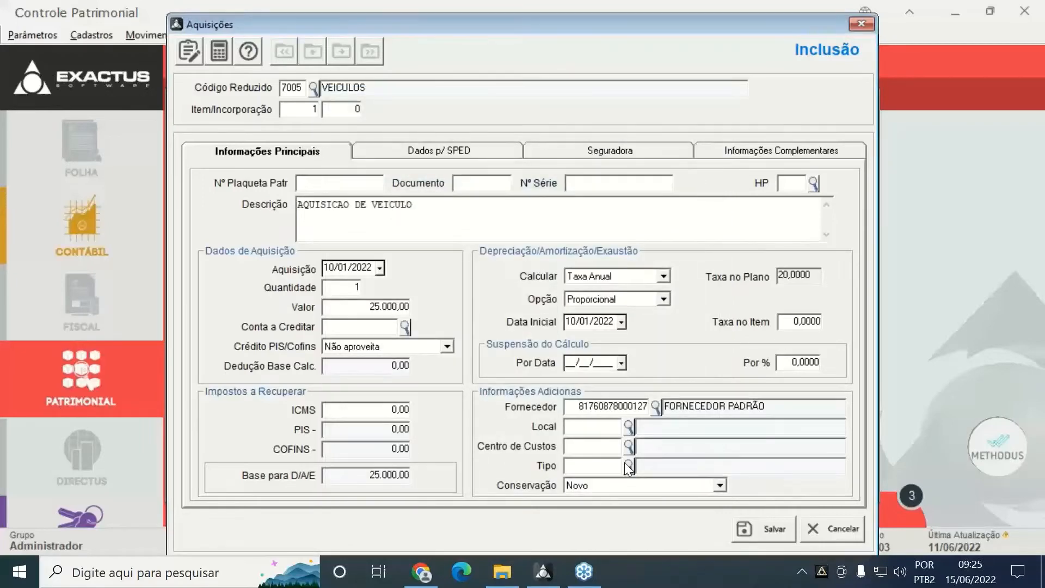
pyautogui.click(629, 426)
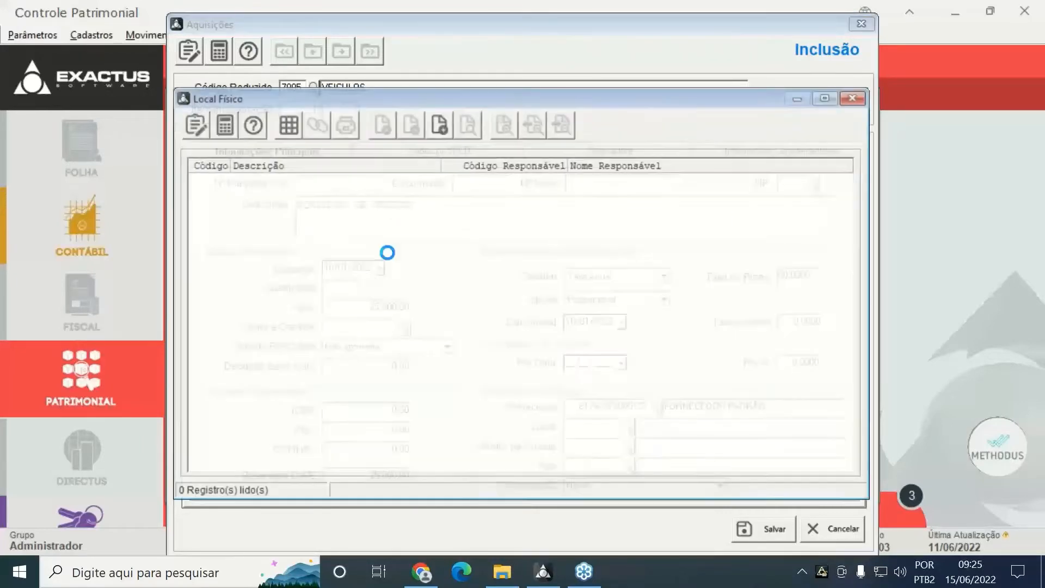
pyautogui.doubleClick(299, 194)
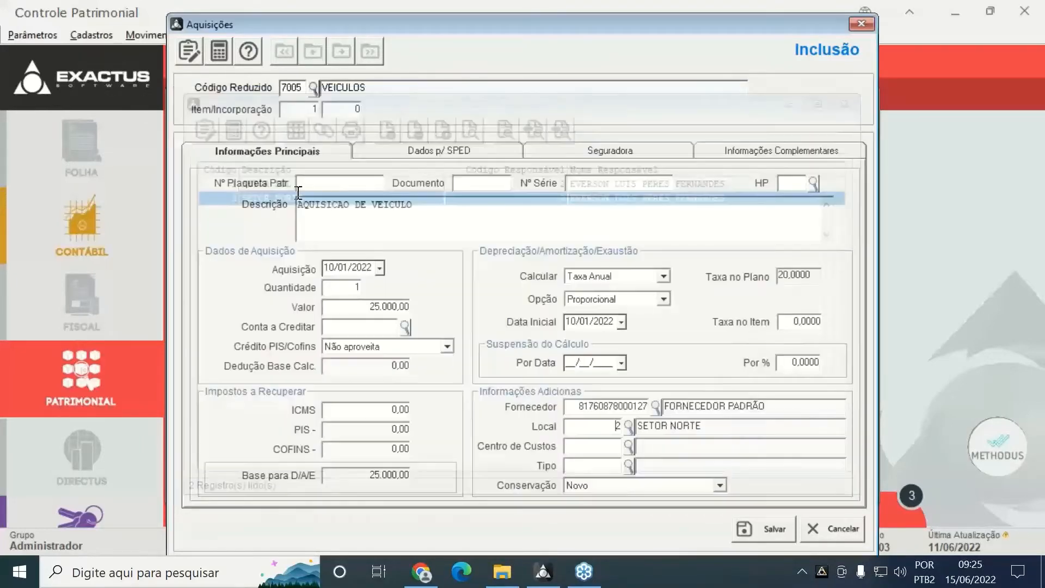
pyautogui.click(627, 447)
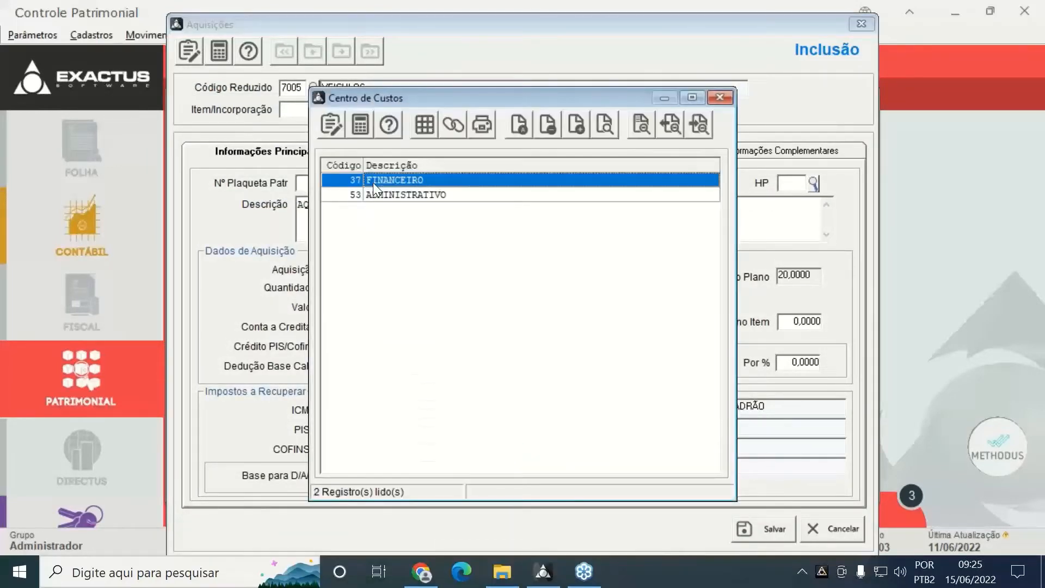
pyautogui.doubleClick(413, 196)
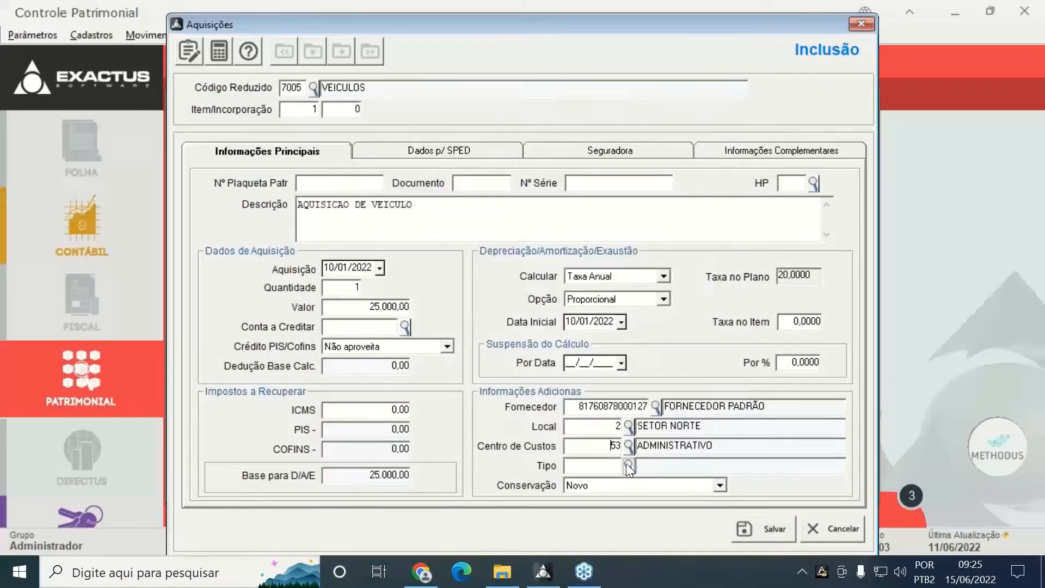
pyautogui.click(628, 466)
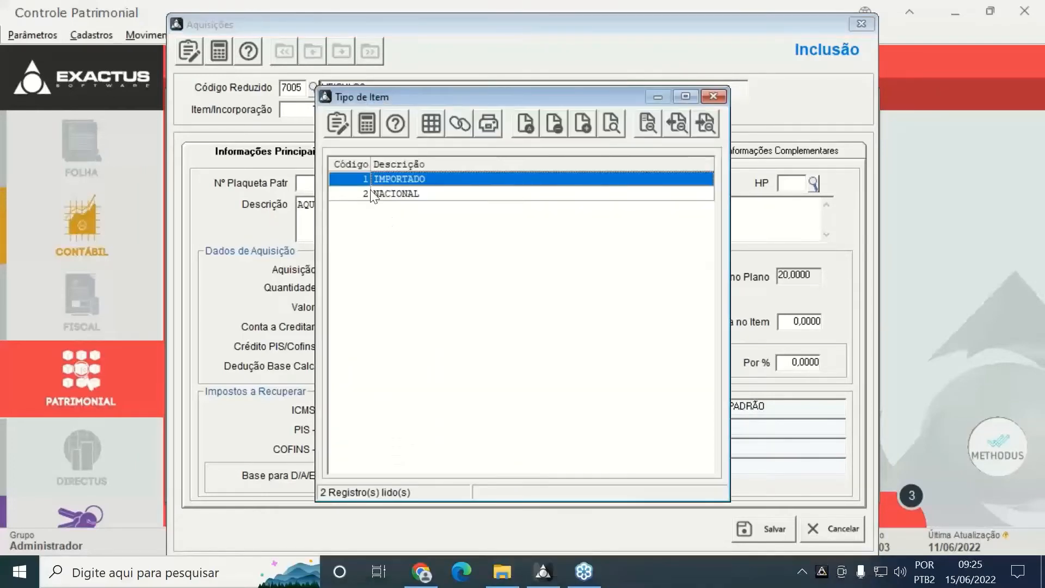
pyautogui.click(373, 194)
pyautogui.doubleClick(372, 194)
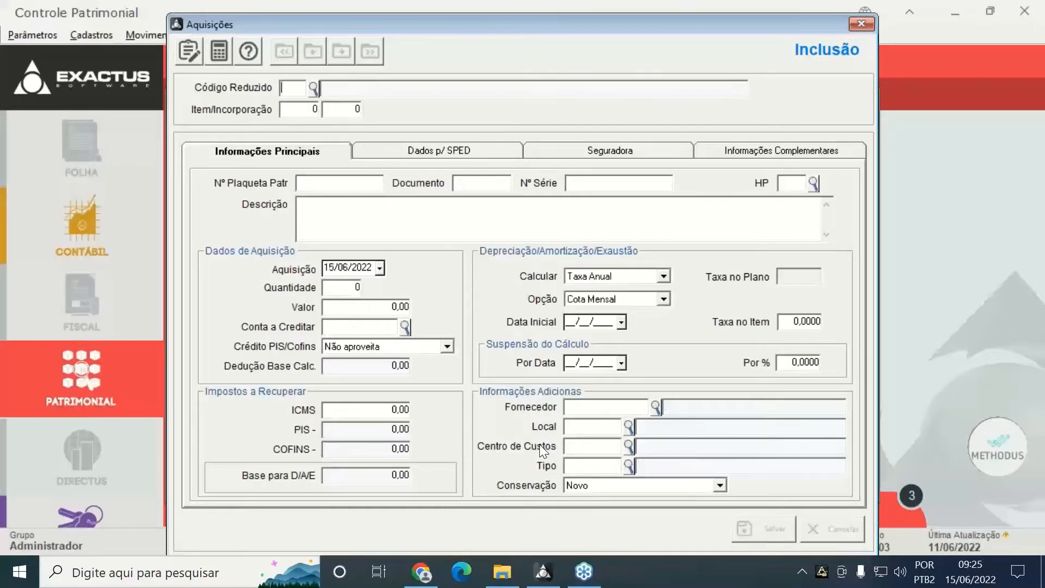
pyautogui.press('Escape')
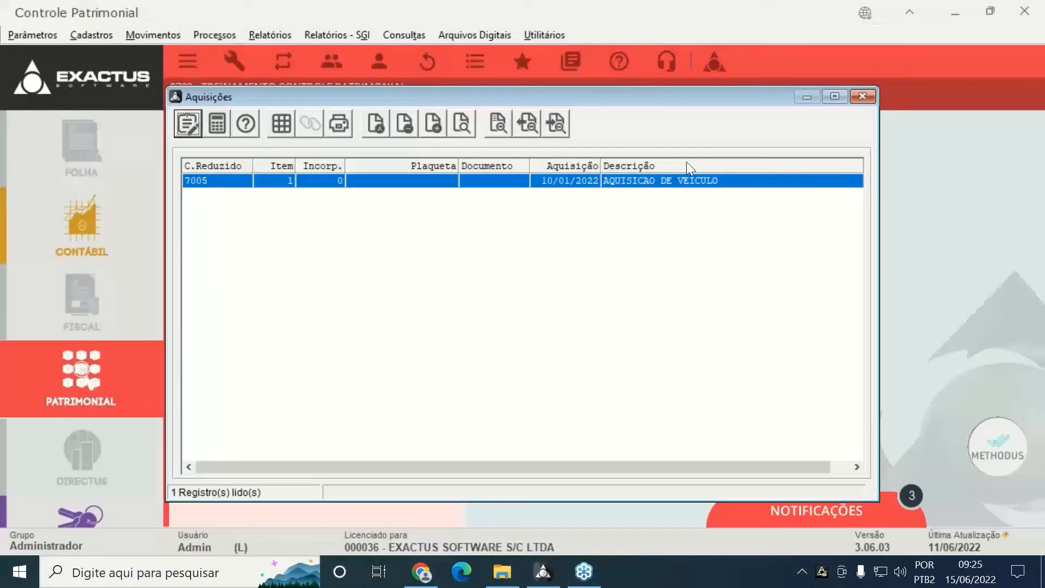
pyautogui.press('Escape')
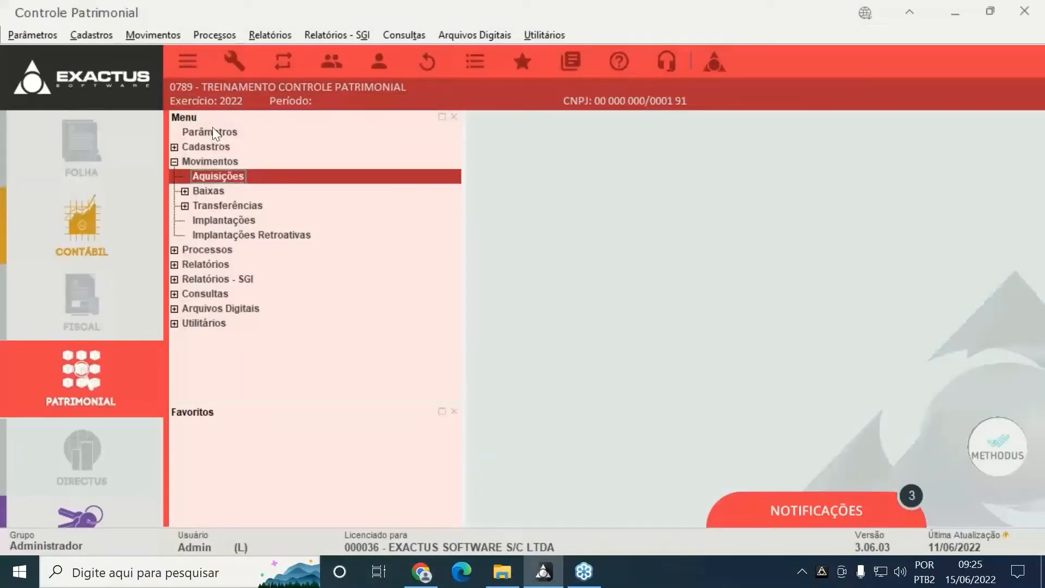
# Look through the empty Implantações list and a blank Implantações Retroativas form, then close them
pyautogui.click(221, 218)
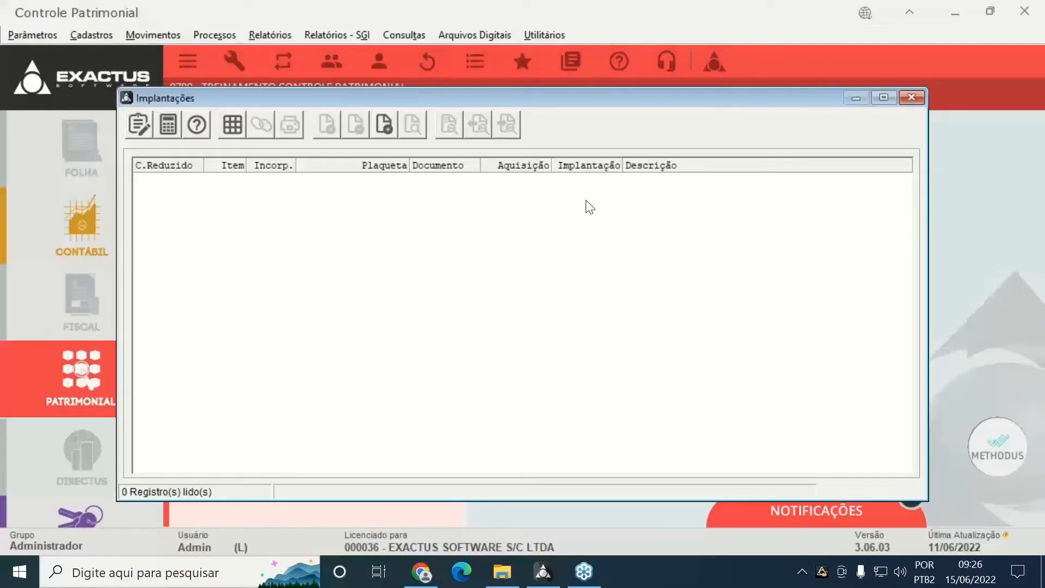
pyautogui.press('Escape')
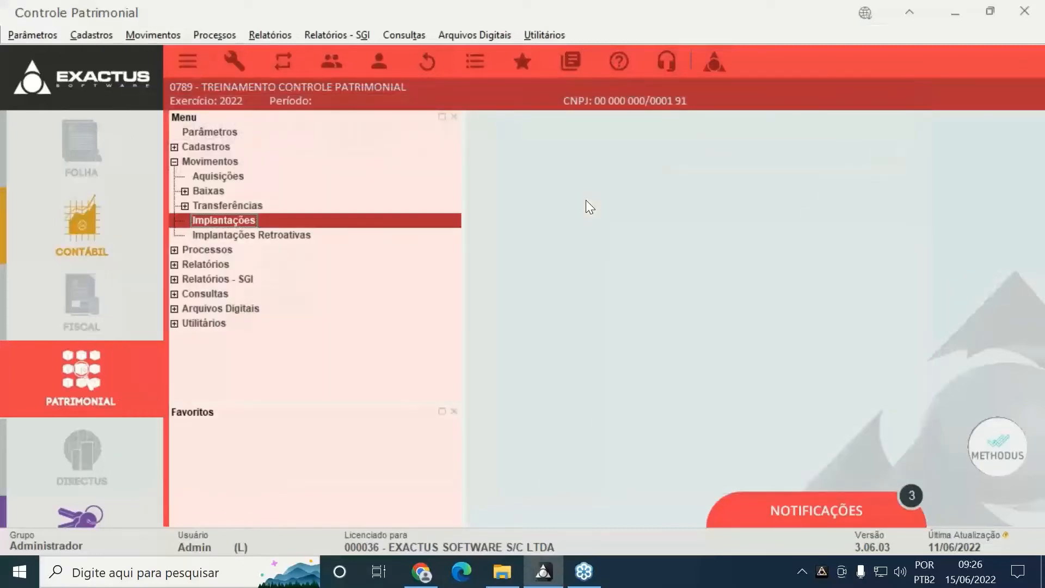
pyautogui.press('Down')
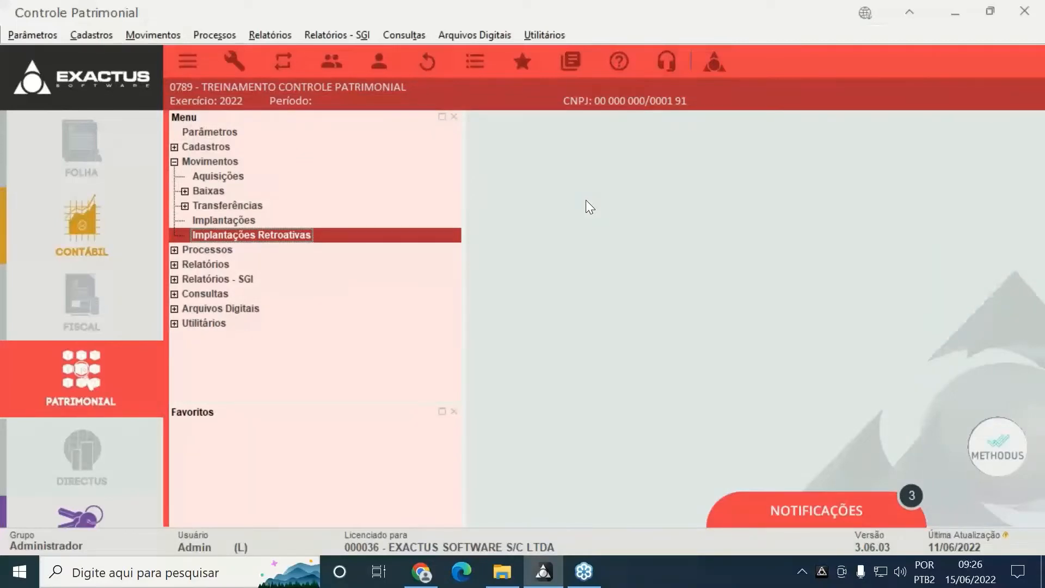
pyautogui.press('Return')
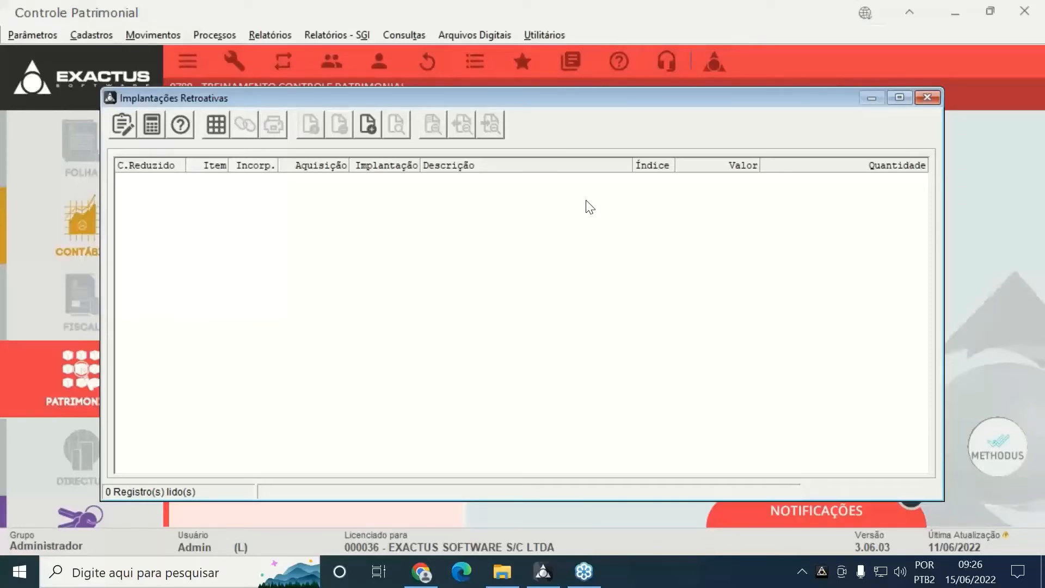
pyautogui.click(368, 136)
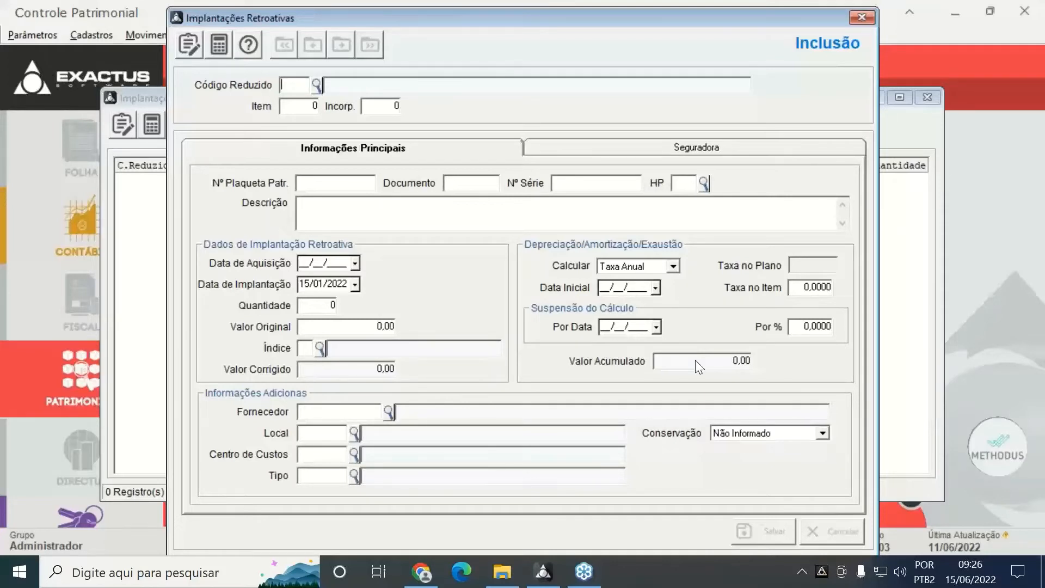
pyautogui.press('Escape')
pyautogui.press('Escape')
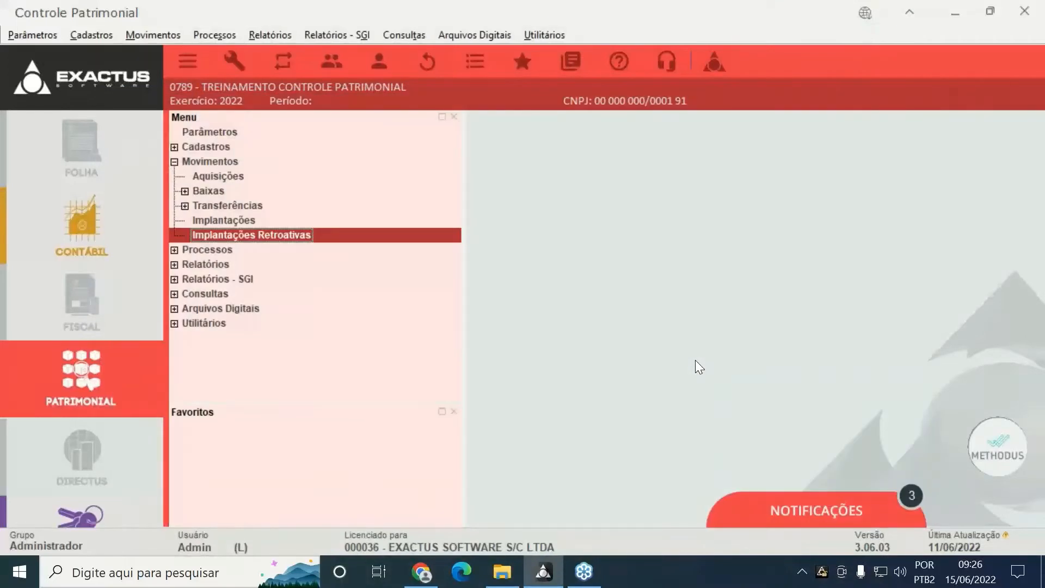
pyautogui.press('Up')
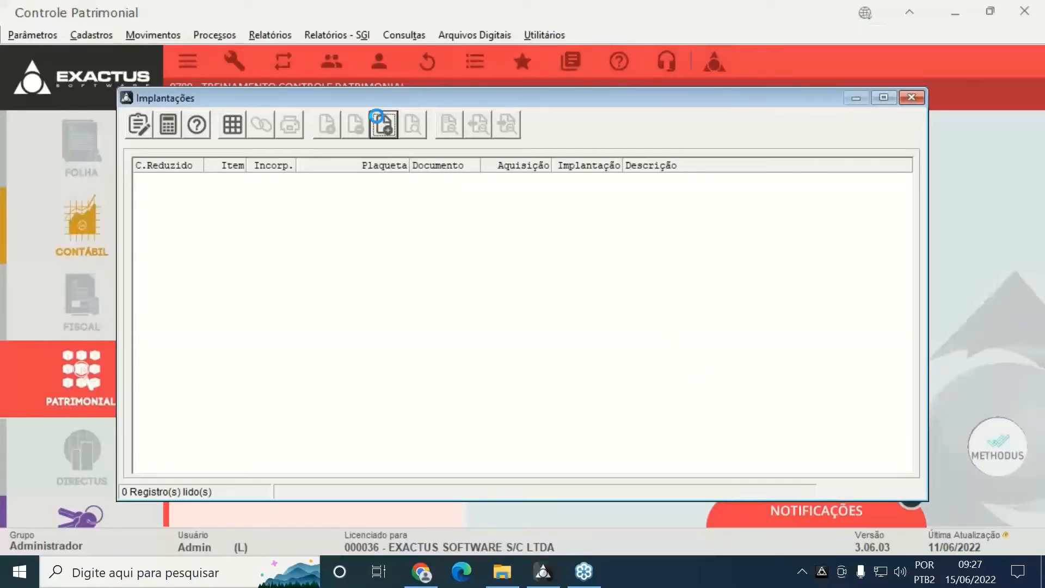
# Start a new implantation and select account 7003 MAQUINAS E EQUIPAMENTOS from Plano de Contas
pyautogui.click(377, 117)
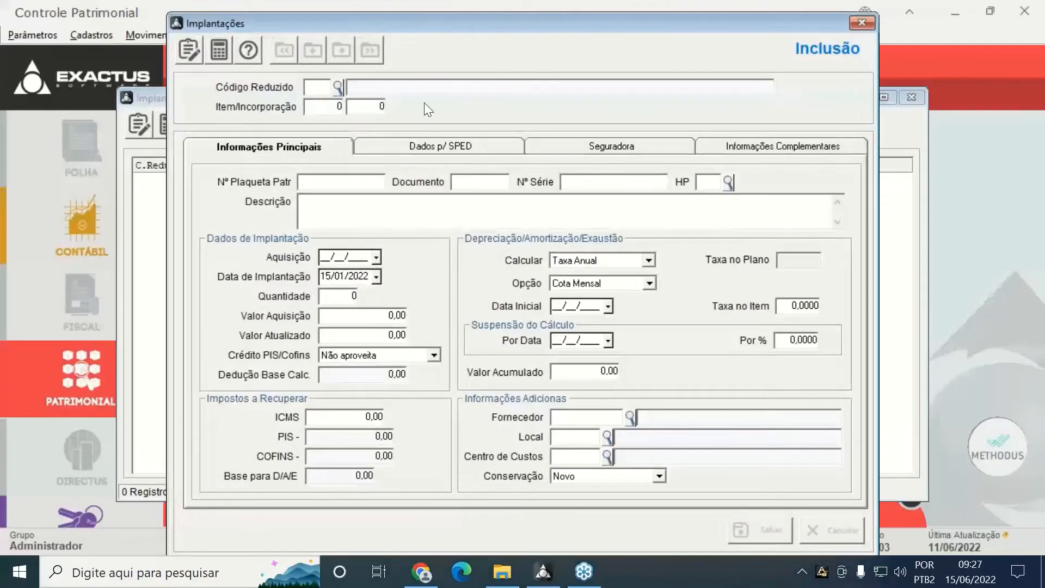
pyautogui.click(338, 87)
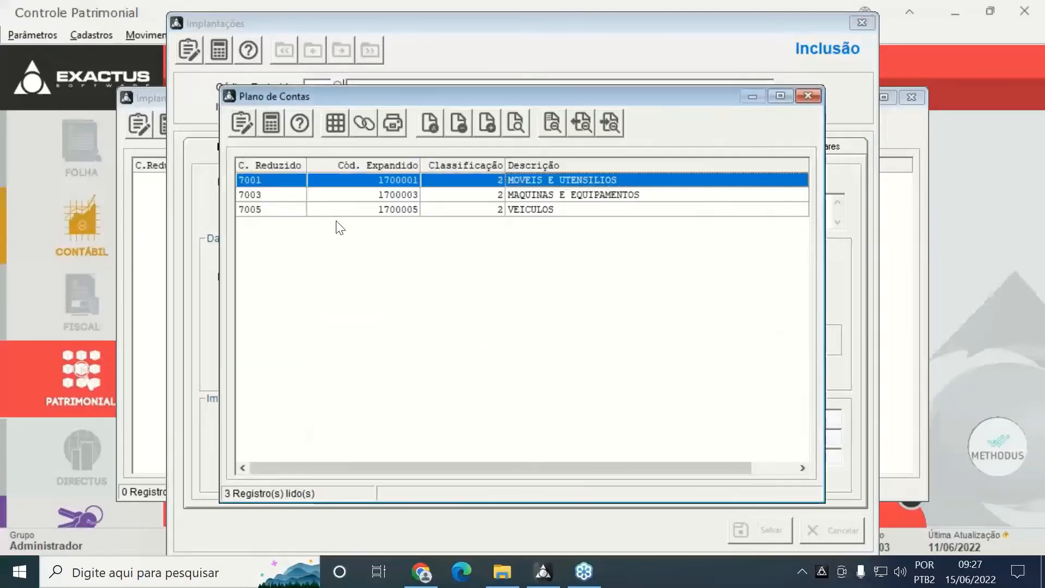
pyautogui.doubleClick(633, 195)
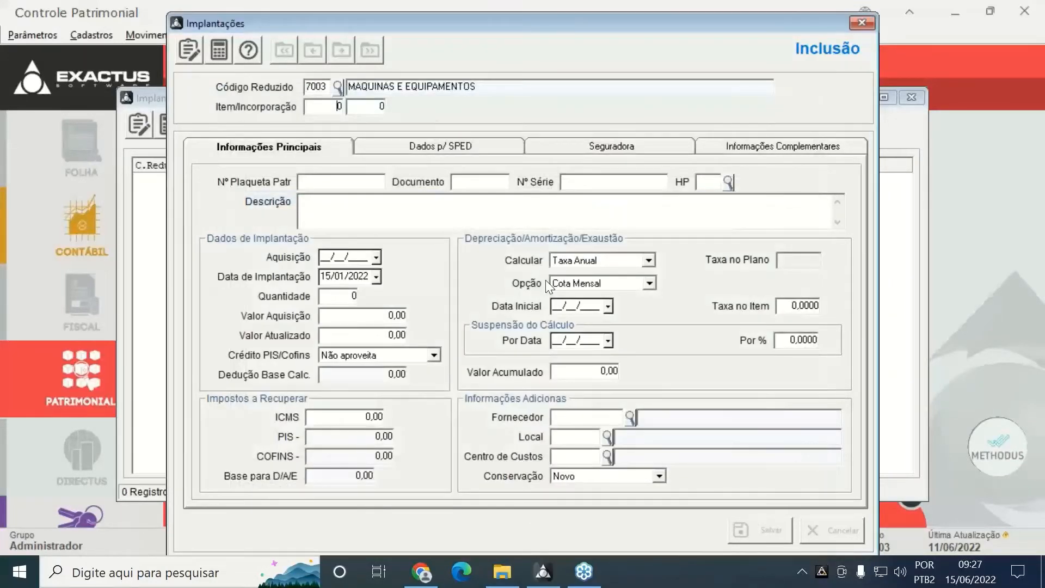
# Enter item 1, description AQUISICAO DE MAQUINA and acquisition date 15/01/2019
pyautogui.write('1')
pyautogui.press('Tab')
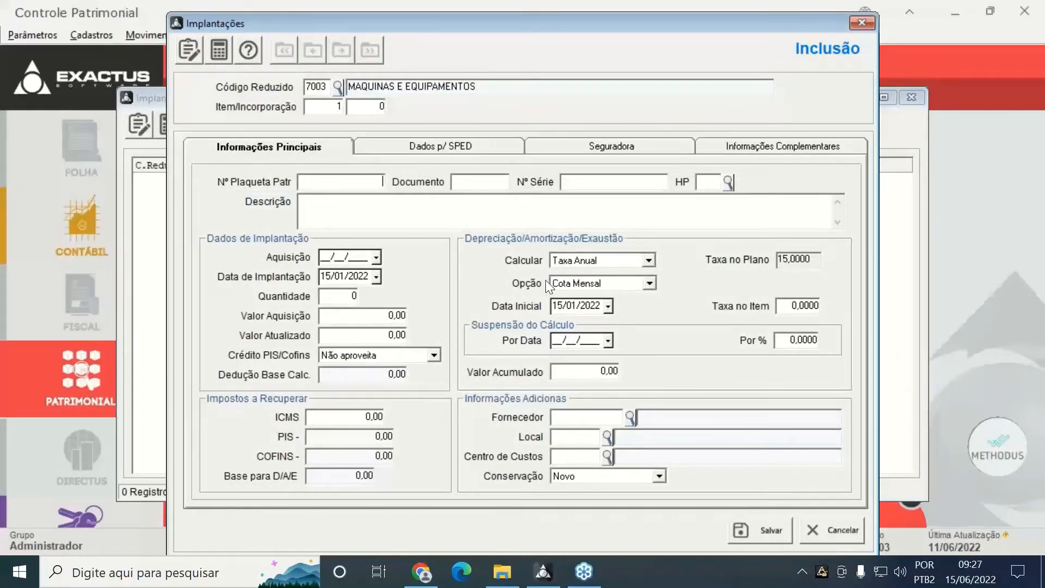
pyautogui.press('Tab')
pyautogui.press('Tab')
pyautogui.press('Tab')
pyautogui.press('Tab')
pyautogui.write('AQUISICAO DE MAQUINA')
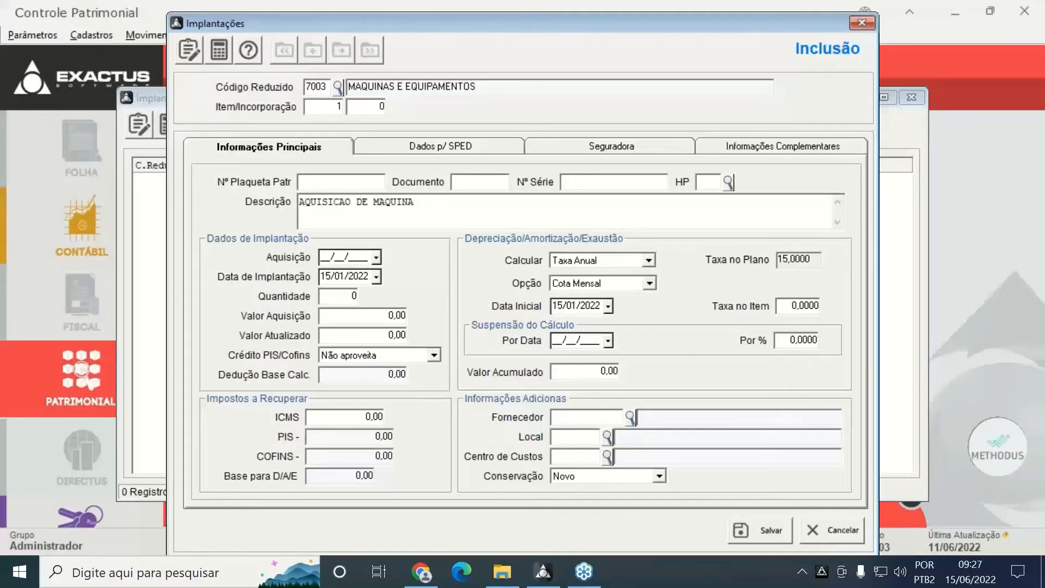
pyautogui.write('15/01/2022')
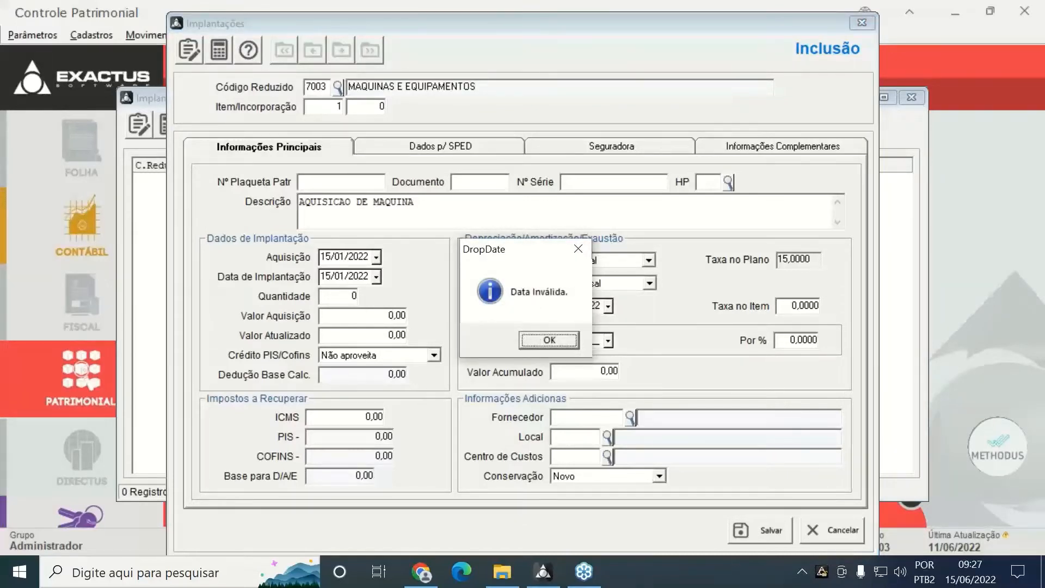
pyautogui.press('Return')
pyautogui.write('5/01/2')
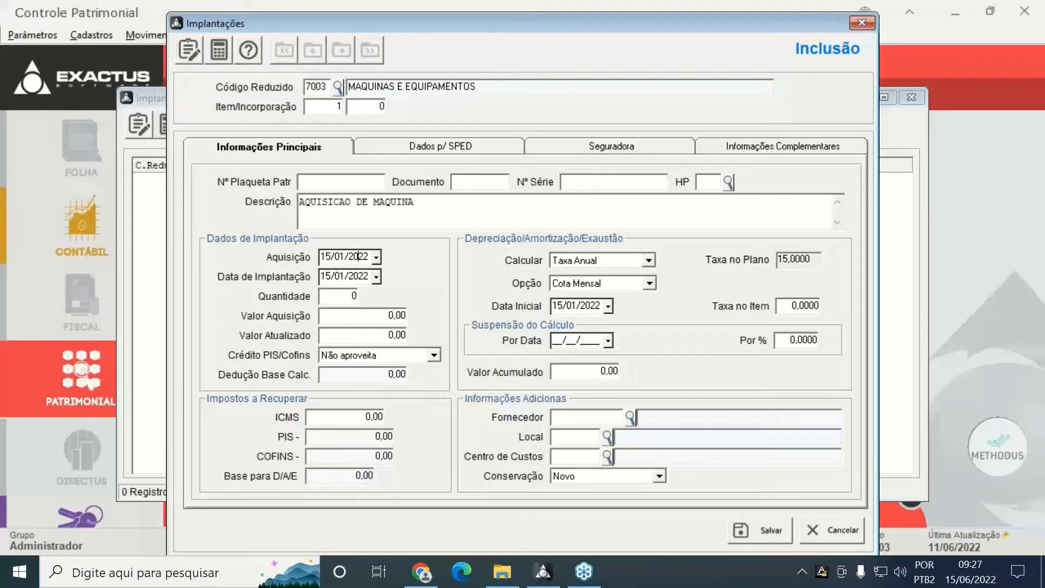
pyautogui.write('019')
pyautogui.press('Tab')
# Set implantation date 10/01/2022, quantity 2 and acquisition and updated values of 15.000,00
pyautogui.write('0')
pyautogui.write('1')
pyautogui.write('15000')
pyautogui.press('Return')
pyautogui.write('15.000')
pyautogui.press('Tab')
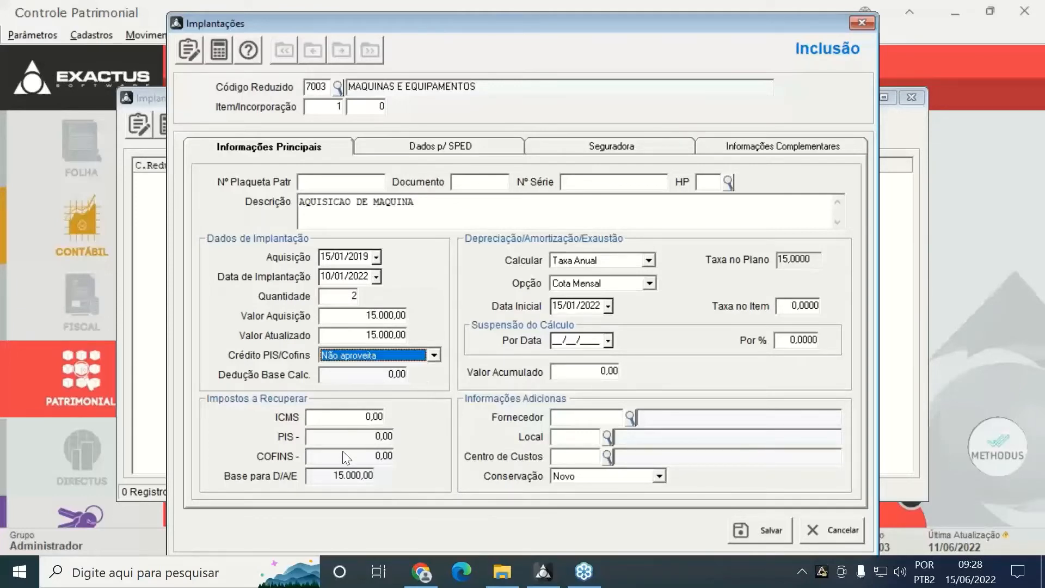
pyautogui.press('Tab')
pyautogui.press('Tab')
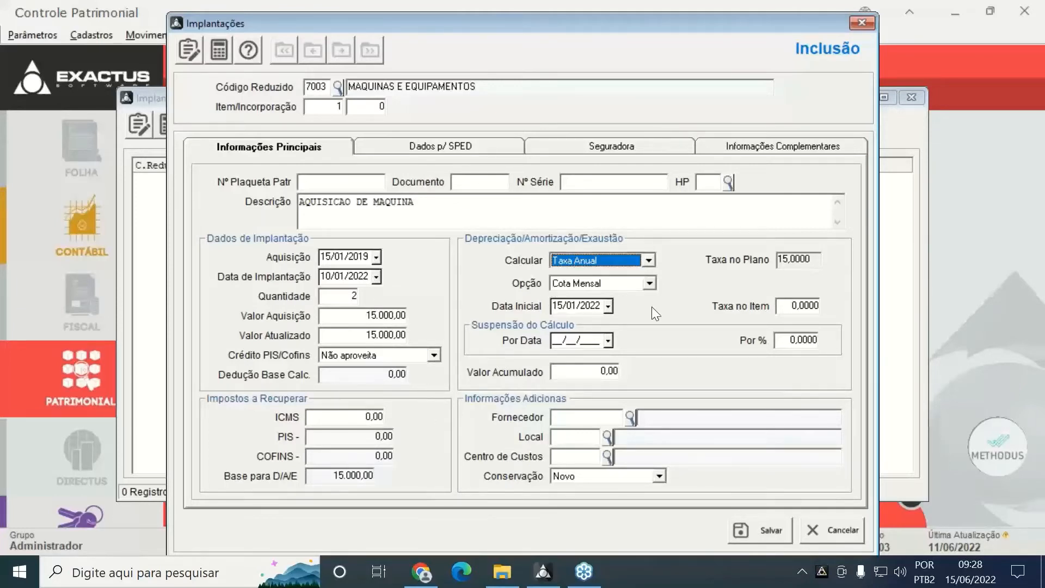
# Pass through the depreciation settings, enter accumulated value 1.000 and save the machine implantation
pyautogui.press('Tab')
pyautogui.click(567, 306)
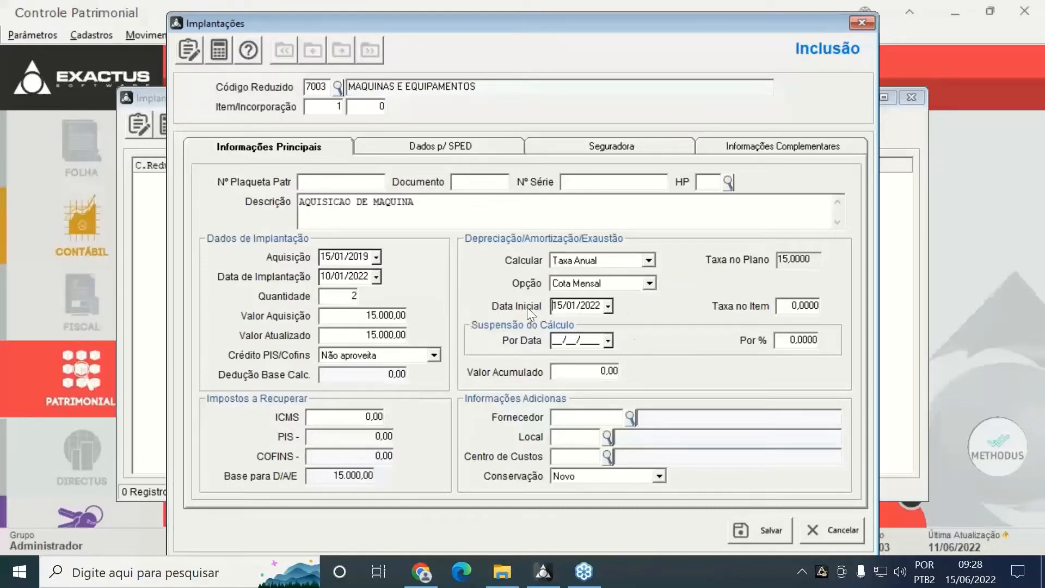
pyautogui.click(563, 333)
pyautogui.press('Tab')
pyautogui.click(589, 372)
pyautogui.write('1.000')
pyautogui.click(749, 531)
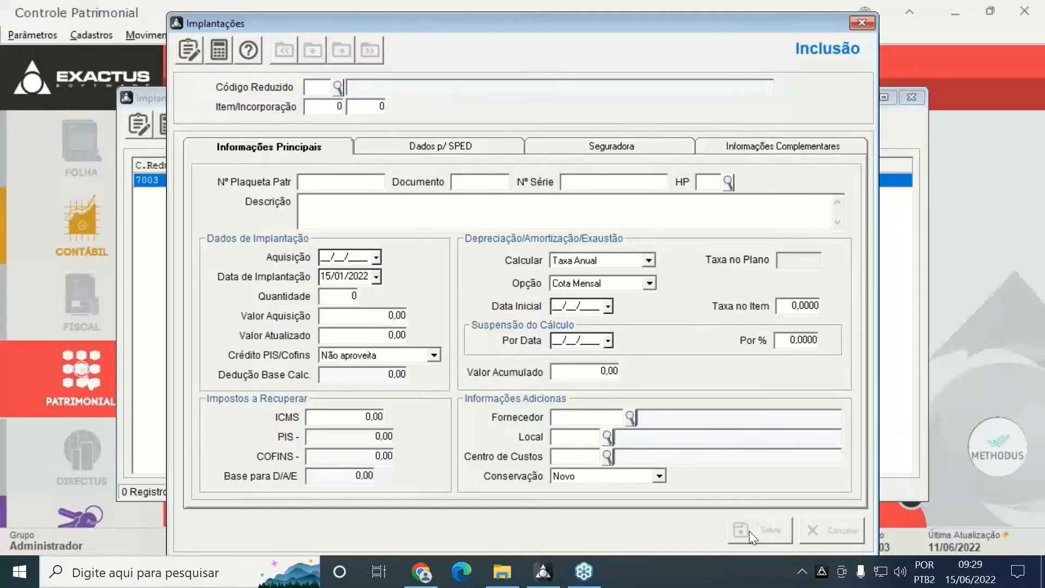
pyautogui.click(1034, 59)
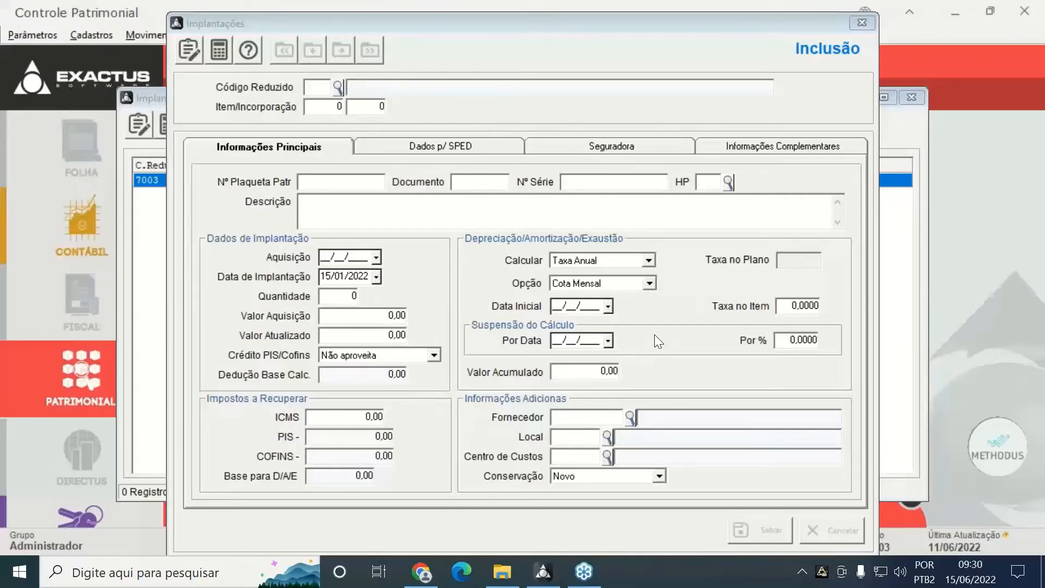
# Close the implantation form and list, then open the Implantações Retroativas list
pyautogui.click(866, 21)
pyautogui.click(917, 100)
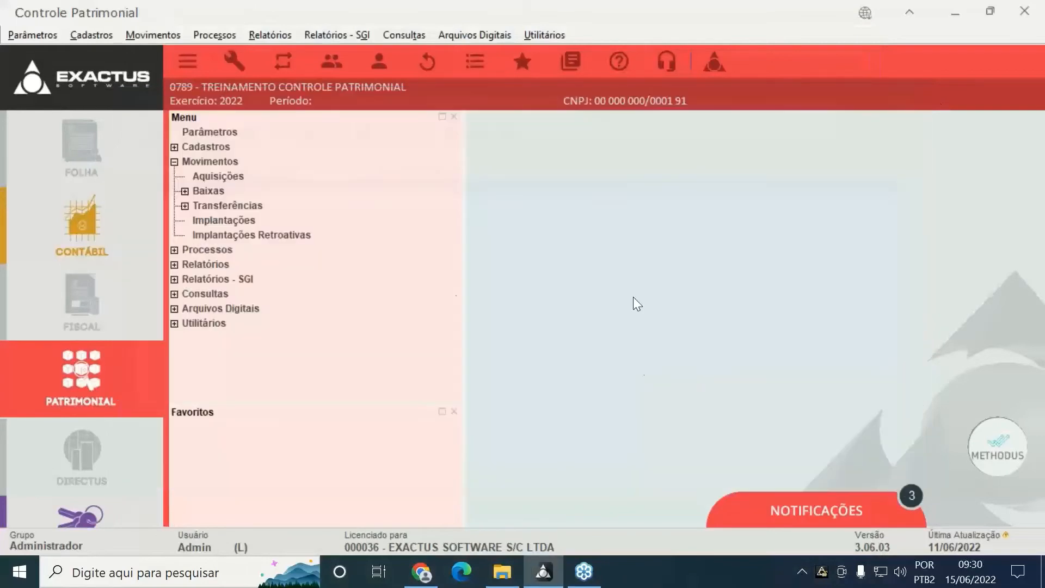
pyautogui.click(232, 237)
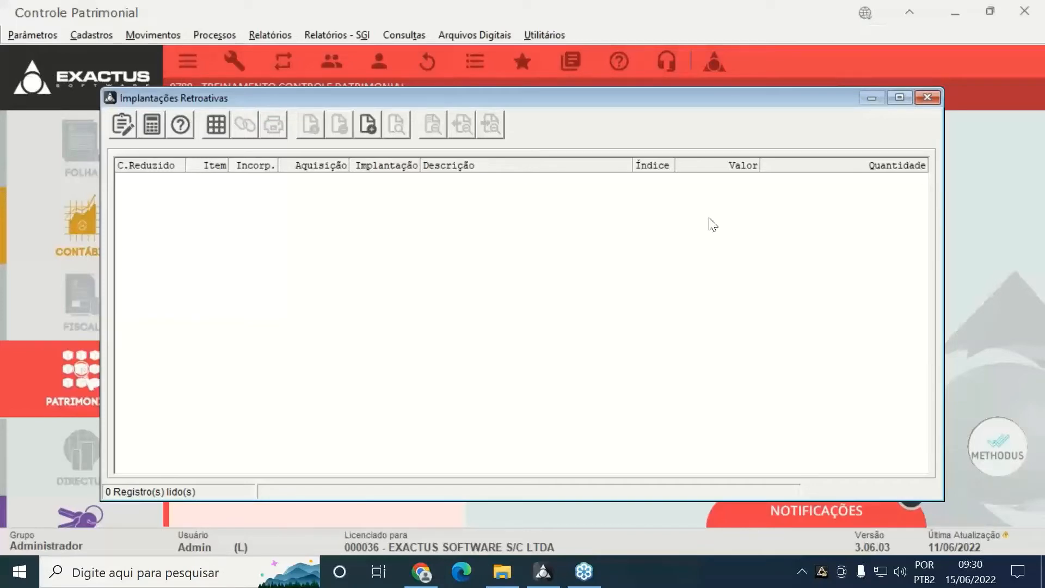
# Create a retroactive implantation under account 7001 MOVEIS E UTENSILIOS, described 'AQUISICAO DE MESA COM 4 CADEIRAS', acquired 20052020
pyautogui.click(368, 126)
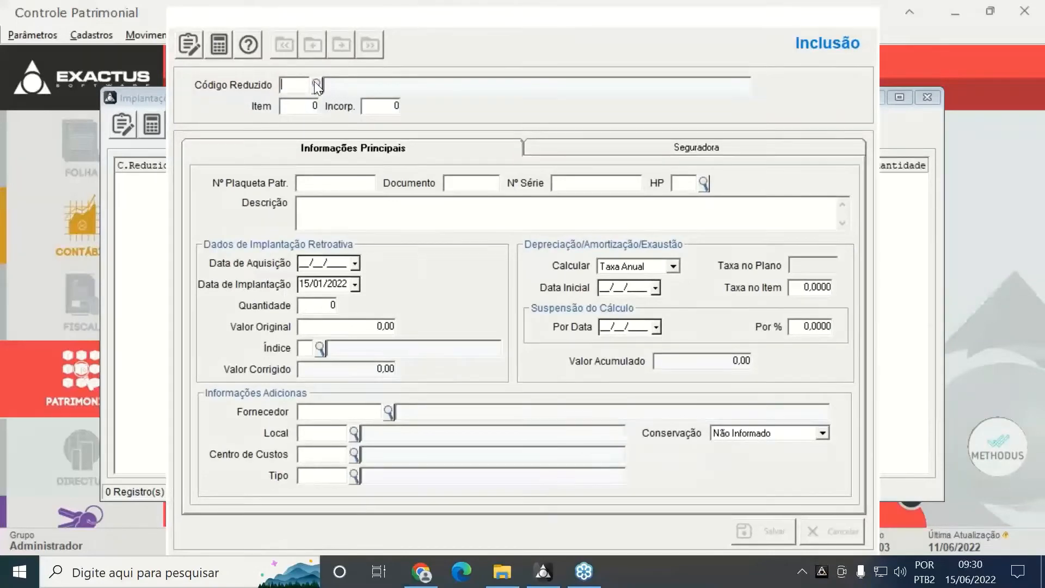
pyautogui.click(315, 82)
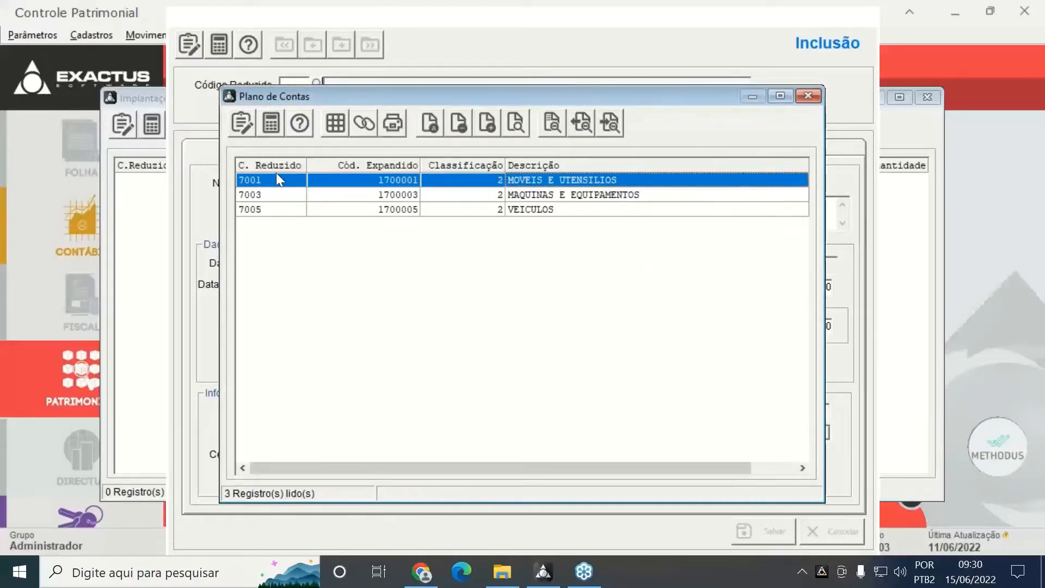
pyautogui.doubleClick(252, 180)
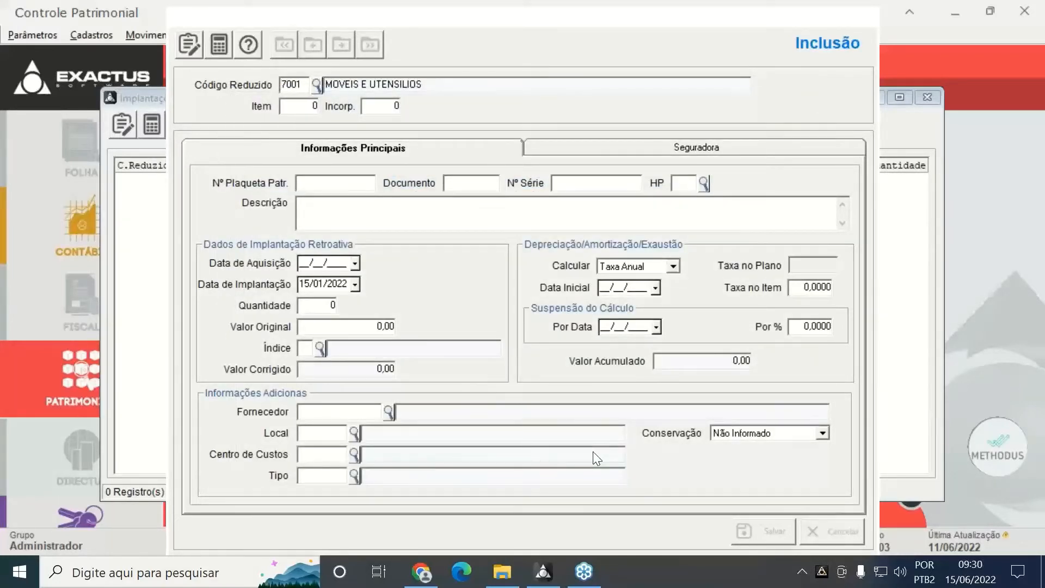
pyautogui.press('Tab')
pyautogui.press('Tab')
pyautogui.press('Tab')
pyautogui.press('Tab')
pyautogui.press('Tab')
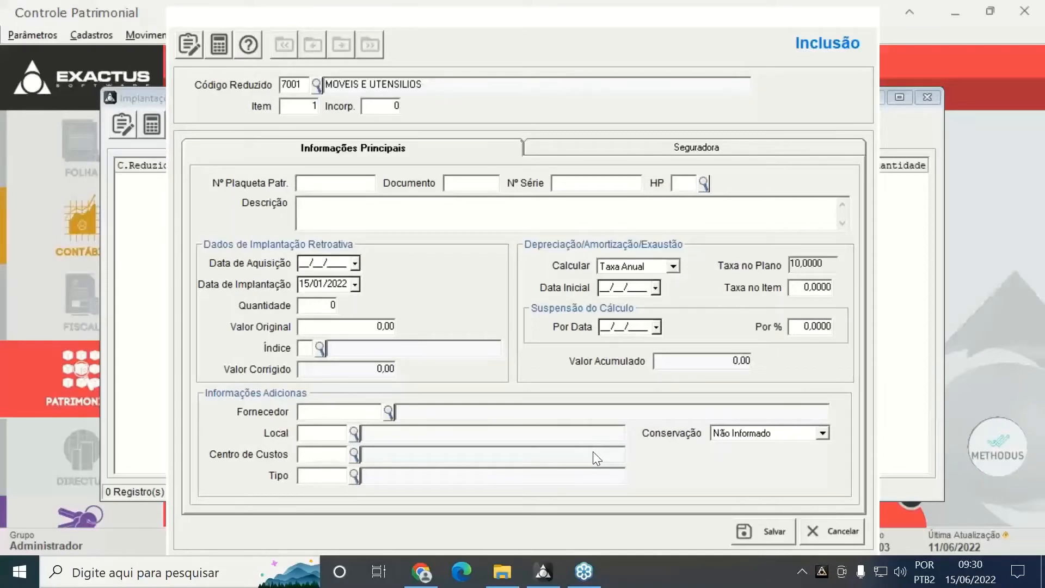
pyautogui.write('AQUISICAO DE MESA C')
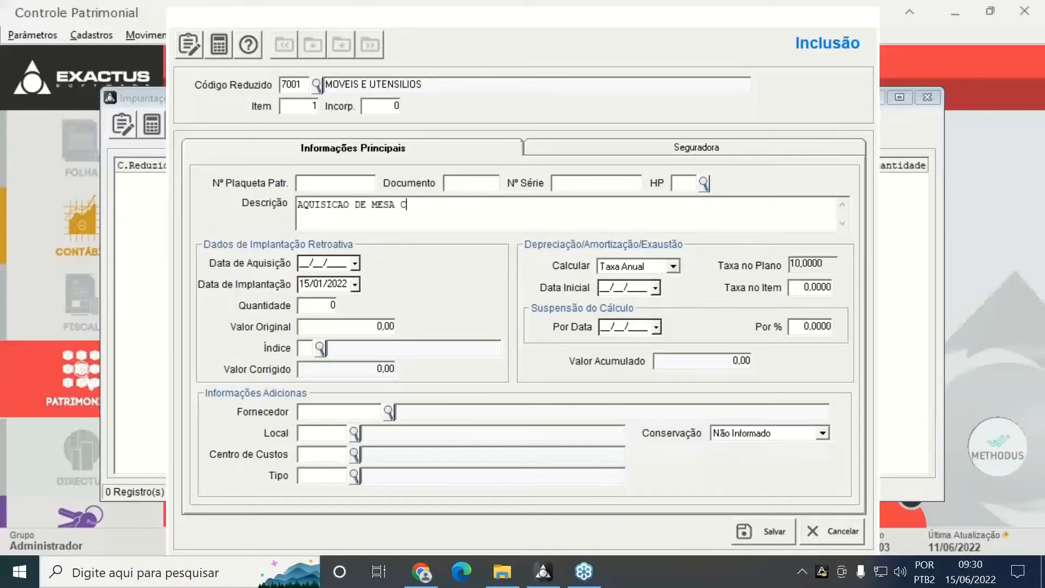
pyautogui.write('OM 4 CADEIRA')
pyautogui.write('S')
pyautogui.write('20')
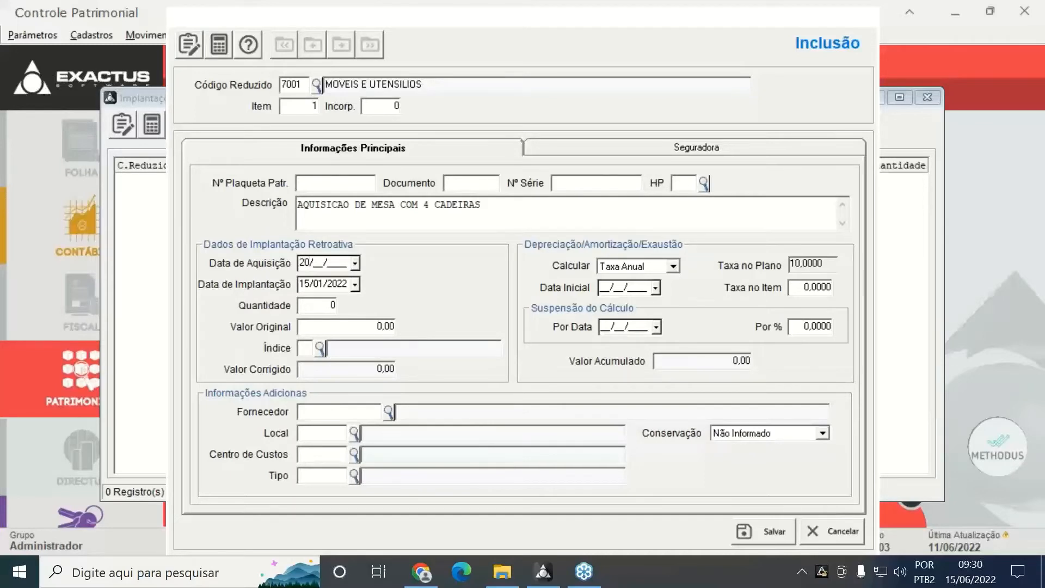
pyautogui.write('05/')
pyautogui.write('20')
pyautogui.write('20')
# Enter implantation date 10/01/2022, quantity 4 and original value 2.500,00
pyautogui.press('Return')
pyautogui.write('10')
pyautogui.press('Return')
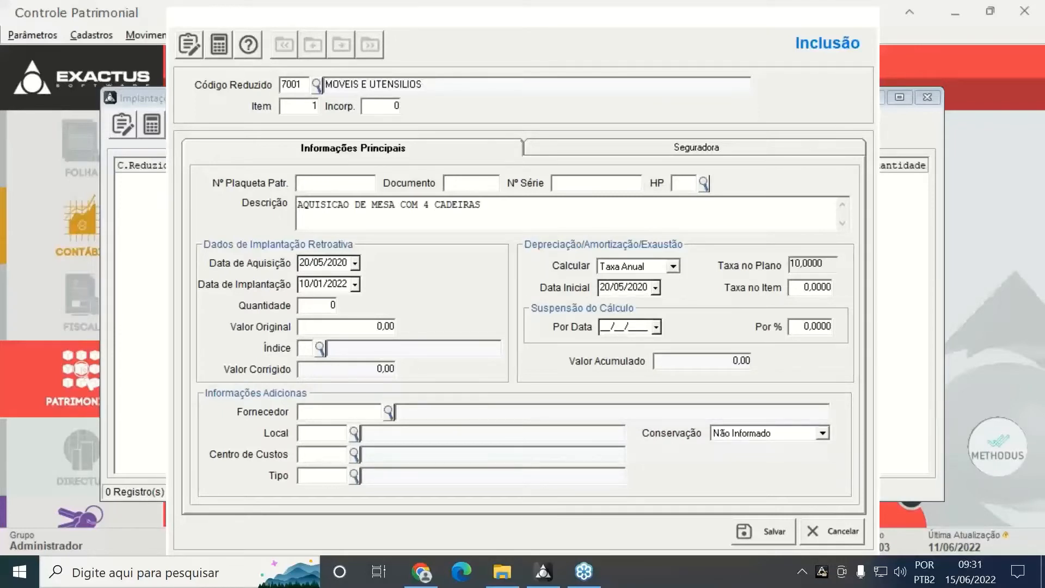
pyautogui.write('4')
pyautogui.press('Return')
pyautogui.write('2500')
pyautogui.press('Tab')
# Choose the REAL correction index (R), then save the implantation and close the form
pyautogui.click(319, 347)
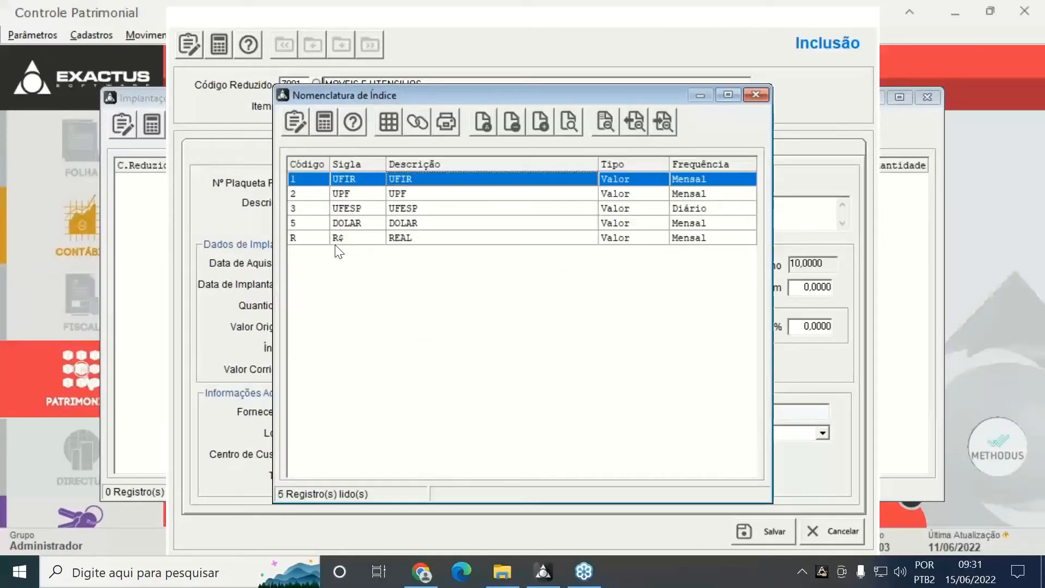
pyautogui.doubleClick(333, 237)
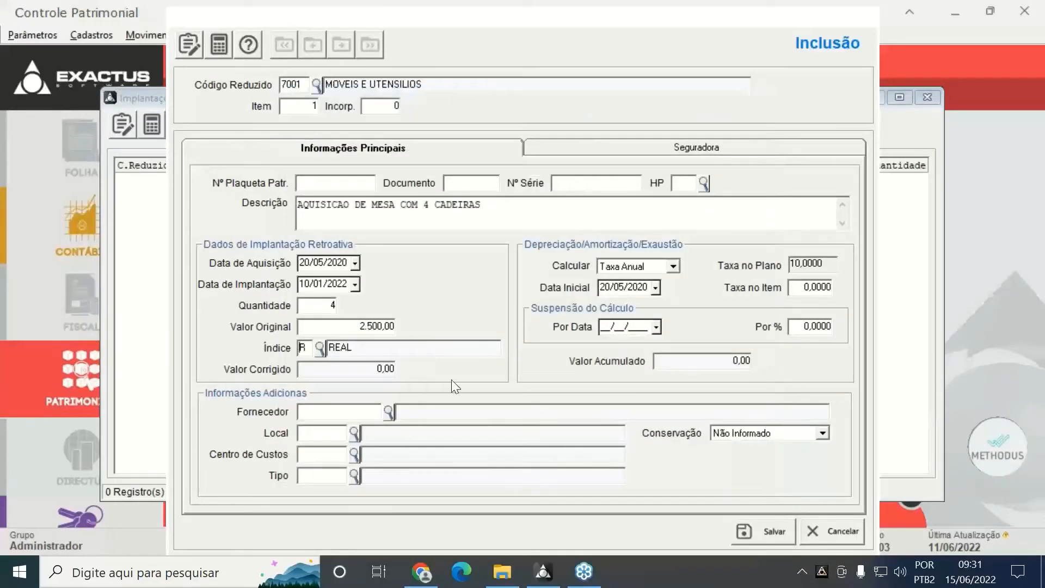
pyautogui.press('Tab')
pyautogui.press('Tab')
pyautogui.press('Tab')
pyautogui.press('Tab')
pyautogui.click(765, 528)
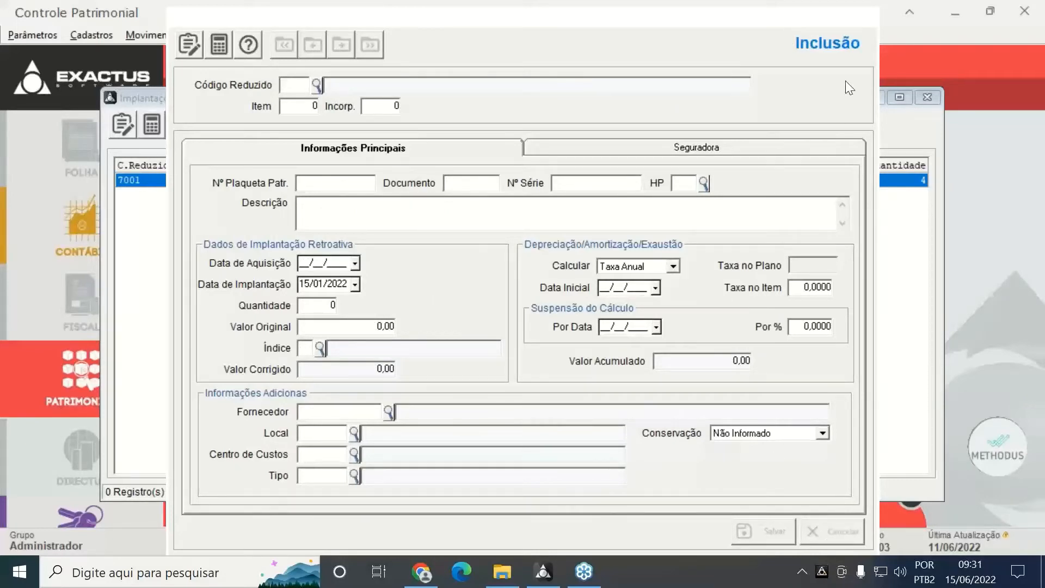
pyautogui.click(866, 18)
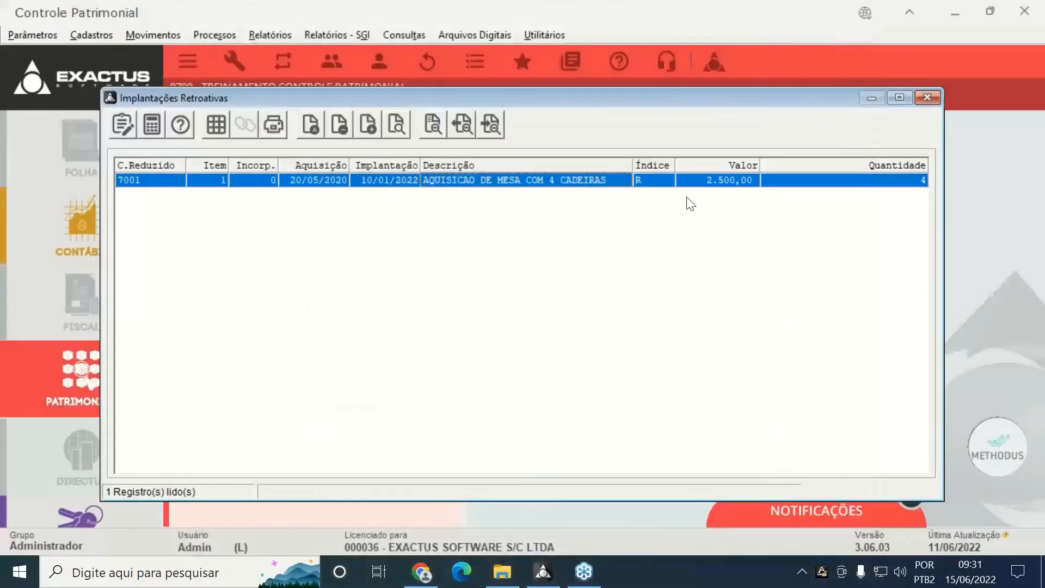
pyautogui.click(318, 128)
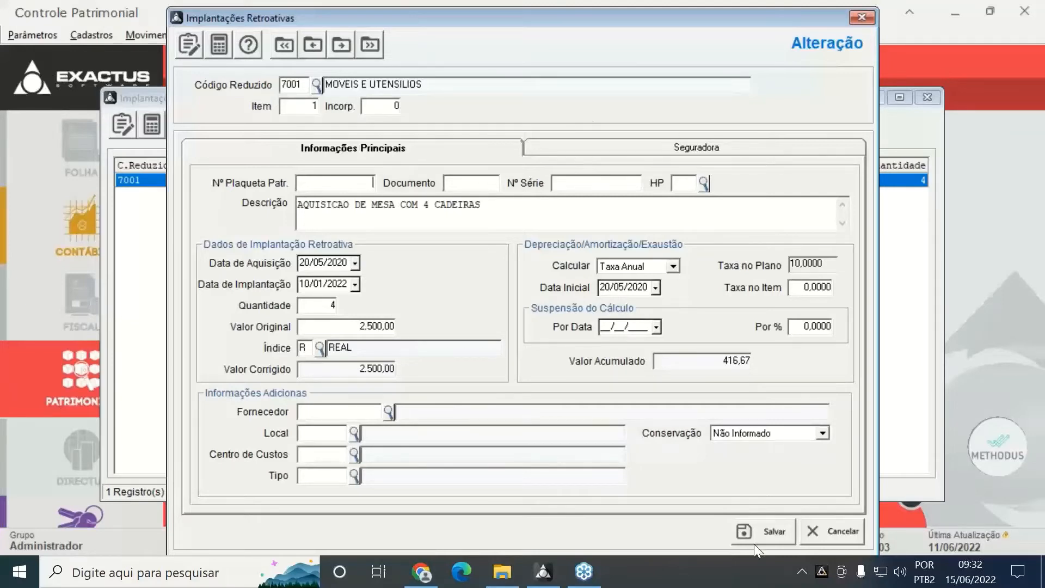
pyautogui.click(762, 533)
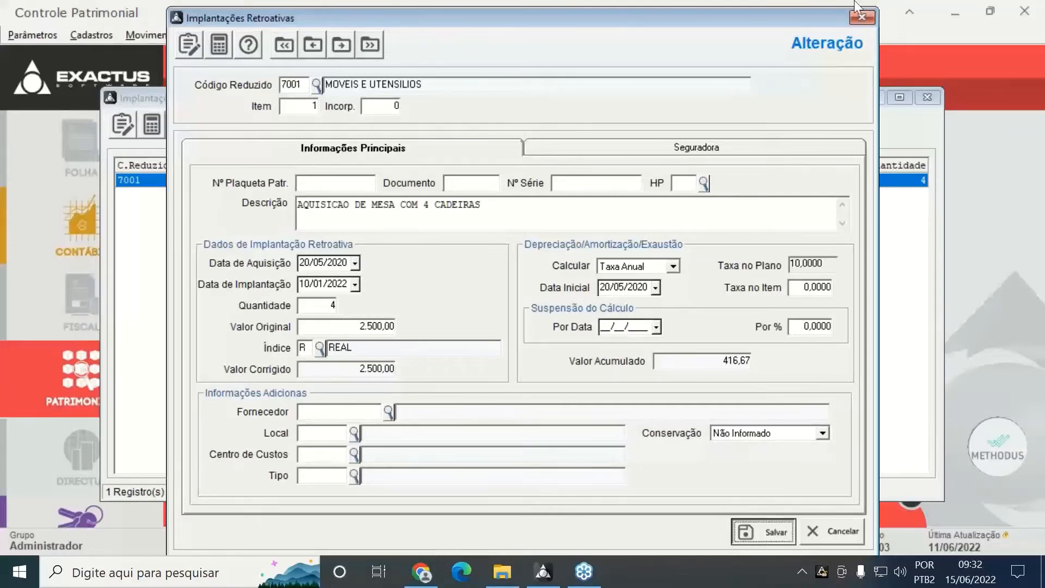
pyautogui.click(869, 19)
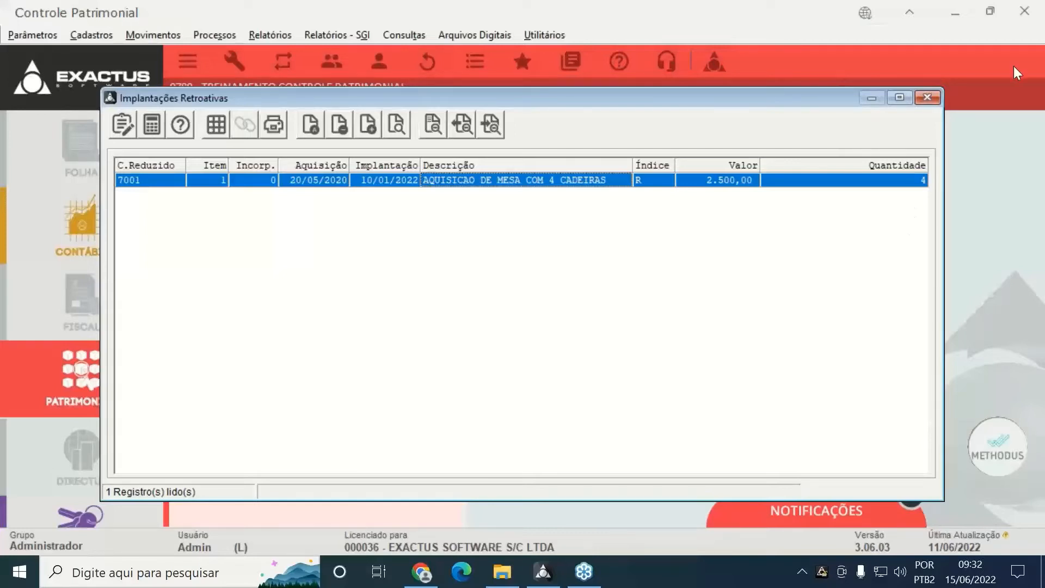
# Close the Implantações Retroativas list and expand Movimentos > Transferências to show Parcial and Total
pyautogui.click(928, 98)
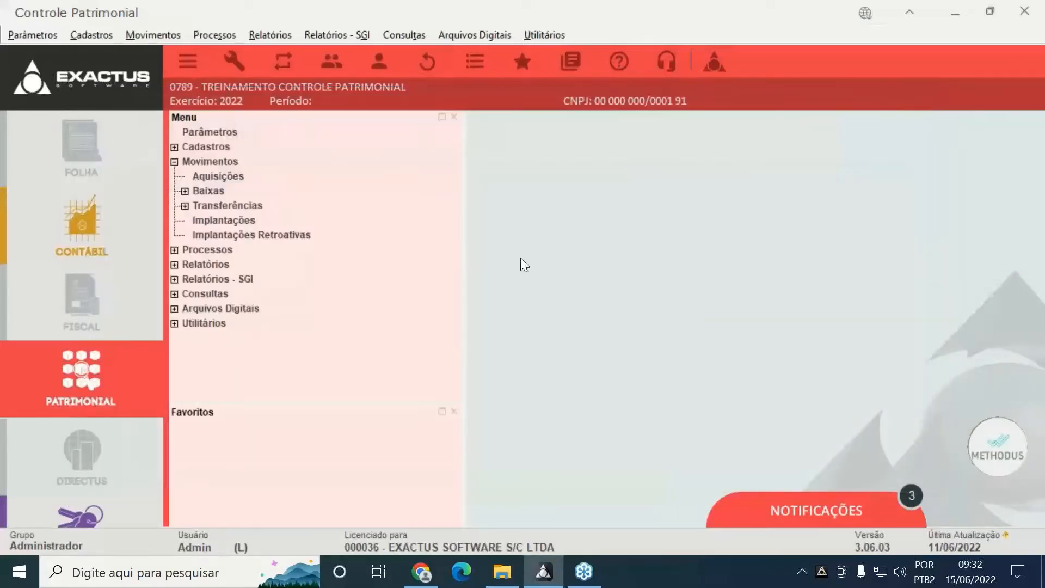
pyautogui.click(185, 206)
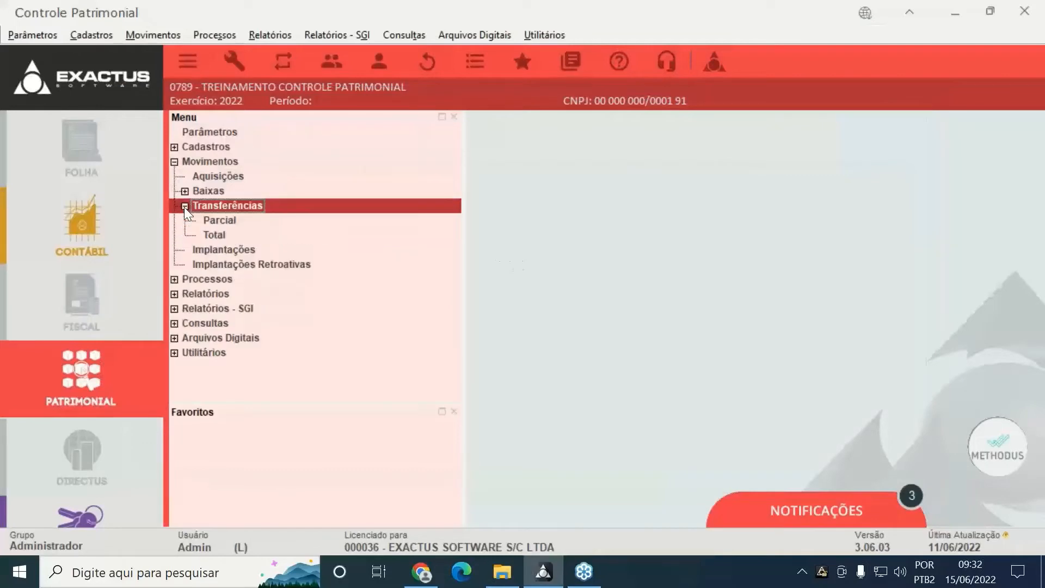
pyautogui.click(226, 220)
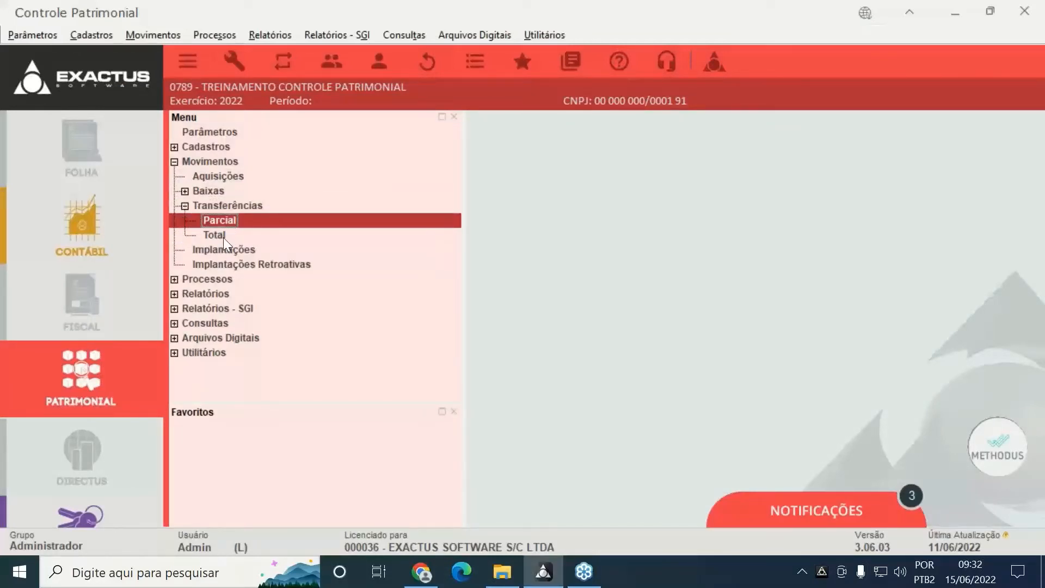
pyautogui.click(222, 236)
pyautogui.click(221, 224)
pyautogui.click(1034, 265)
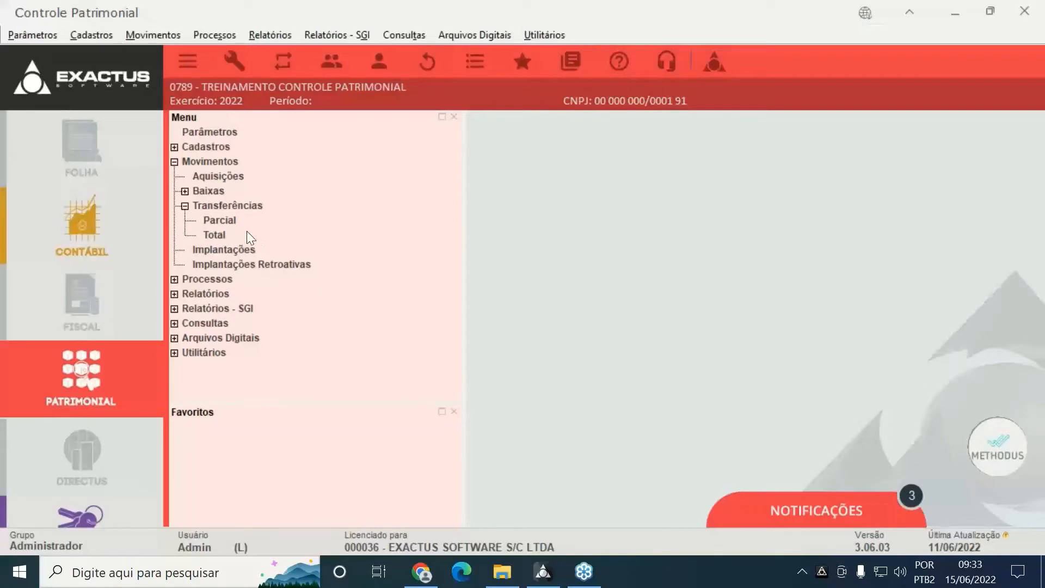
# Open an empty Transferência Total entry, close it and its list, then collapse Transferências
pyautogui.click(221, 241)
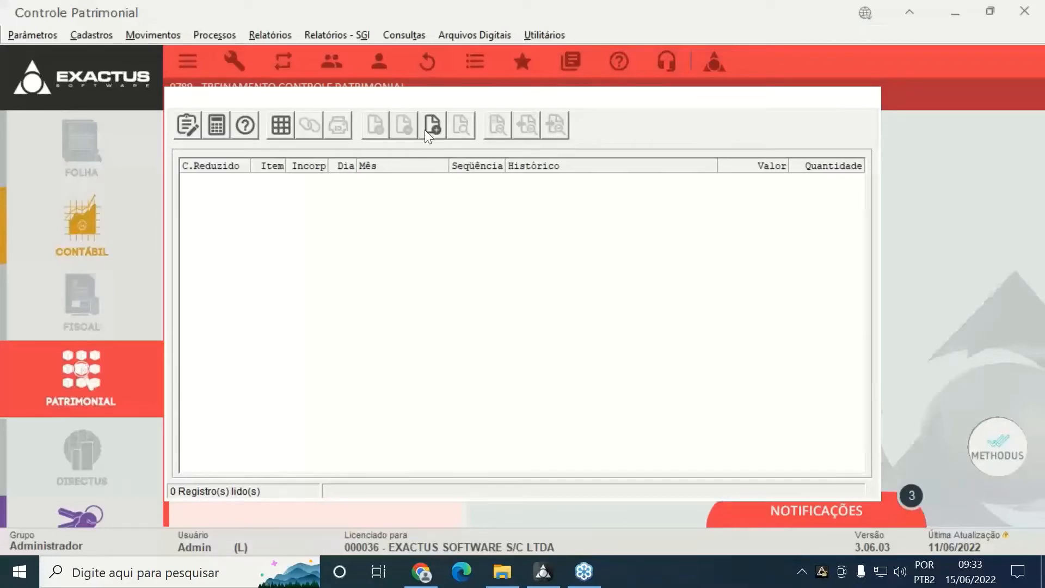
pyautogui.click(427, 128)
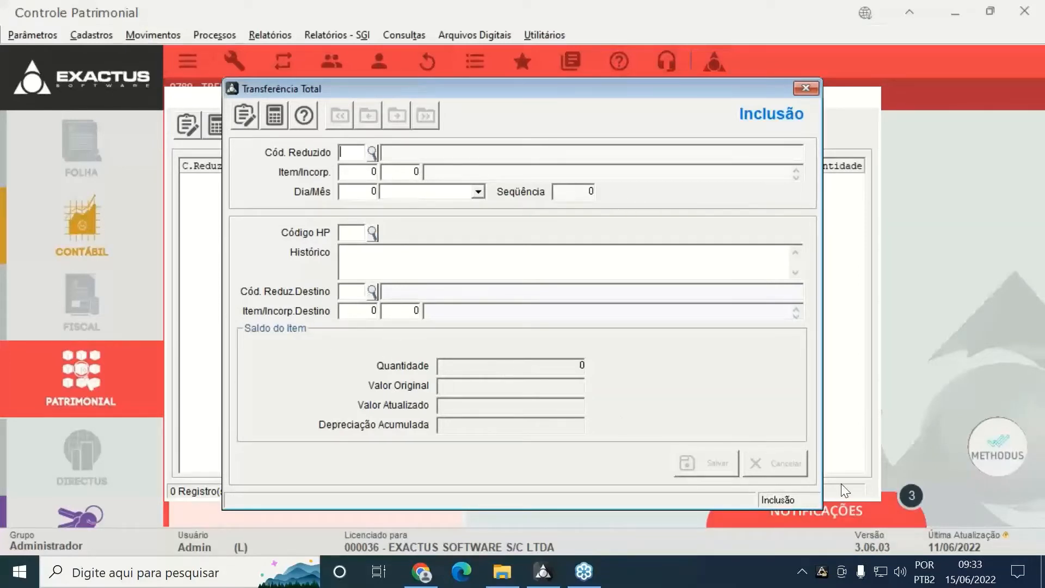
pyautogui.click(810, 87)
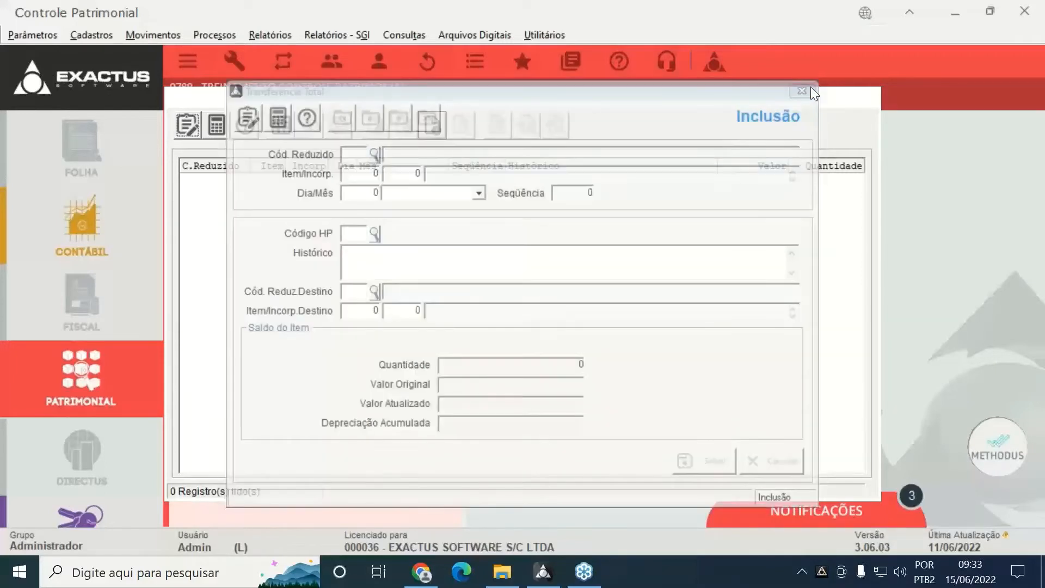
pyautogui.click(869, 98)
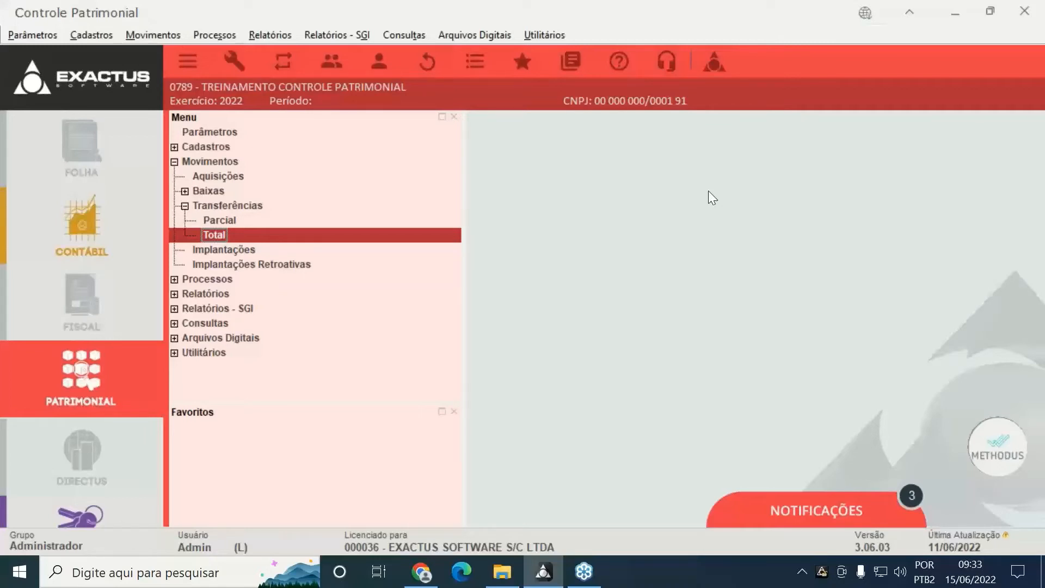
pyautogui.click(185, 206)
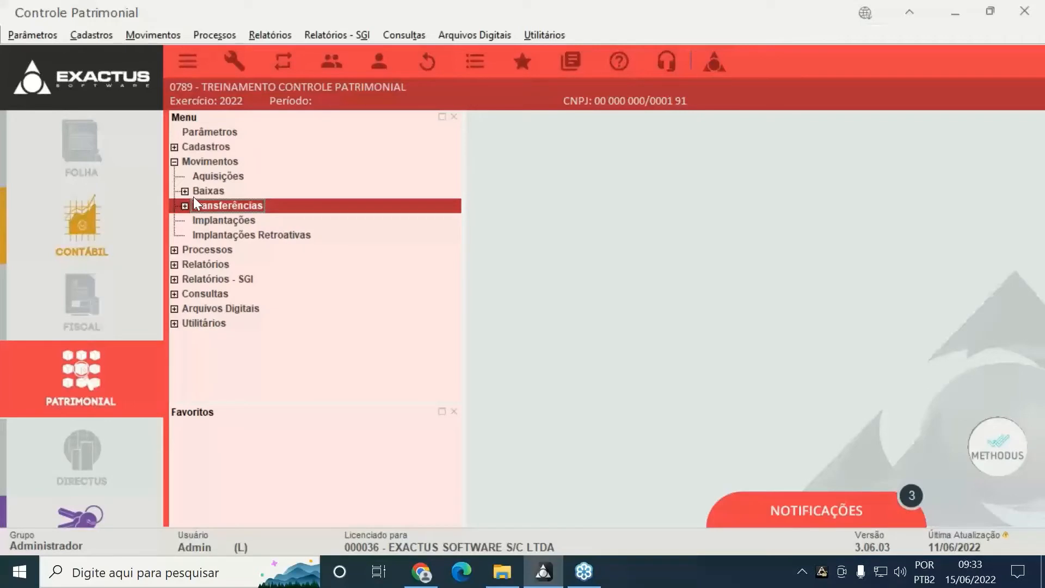
# Browse the Parcial, Total, Total por Intervalo and Total de Item + Incorporações write-offs, then open Aquisições
pyautogui.click(185, 191)
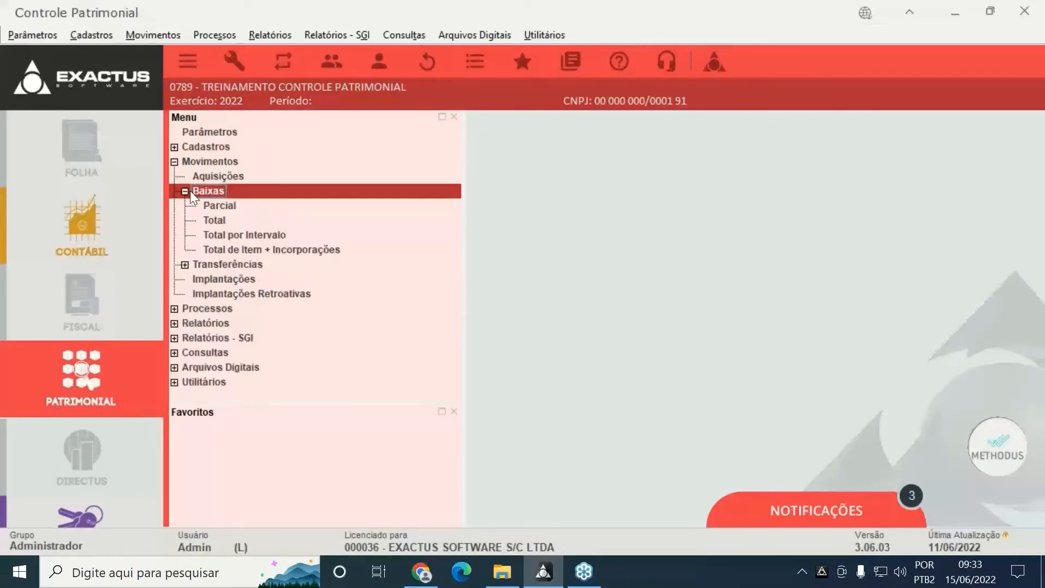
pyautogui.click(237, 211)
pyautogui.click(216, 225)
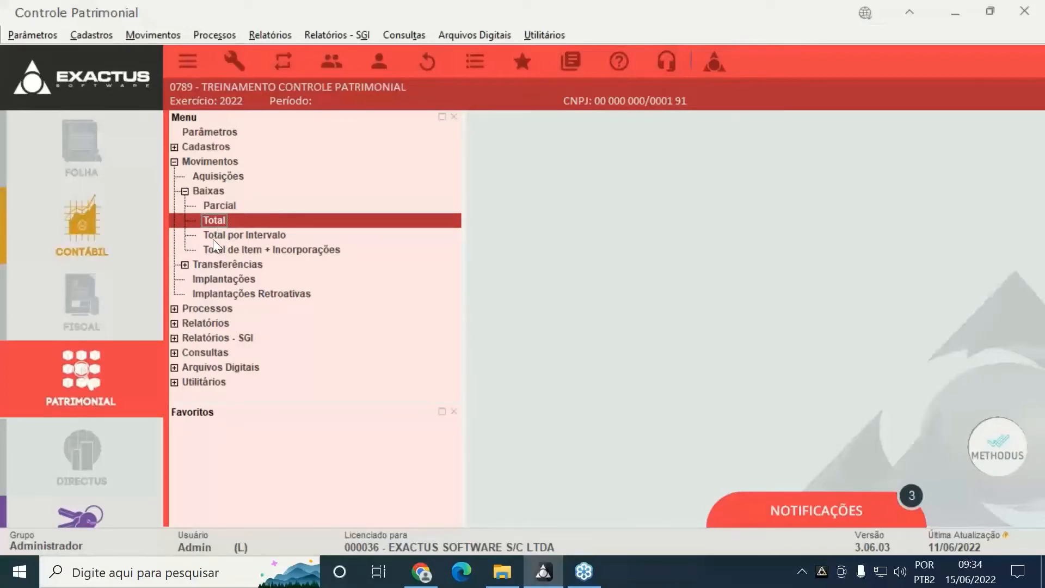
pyautogui.click(218, 236)
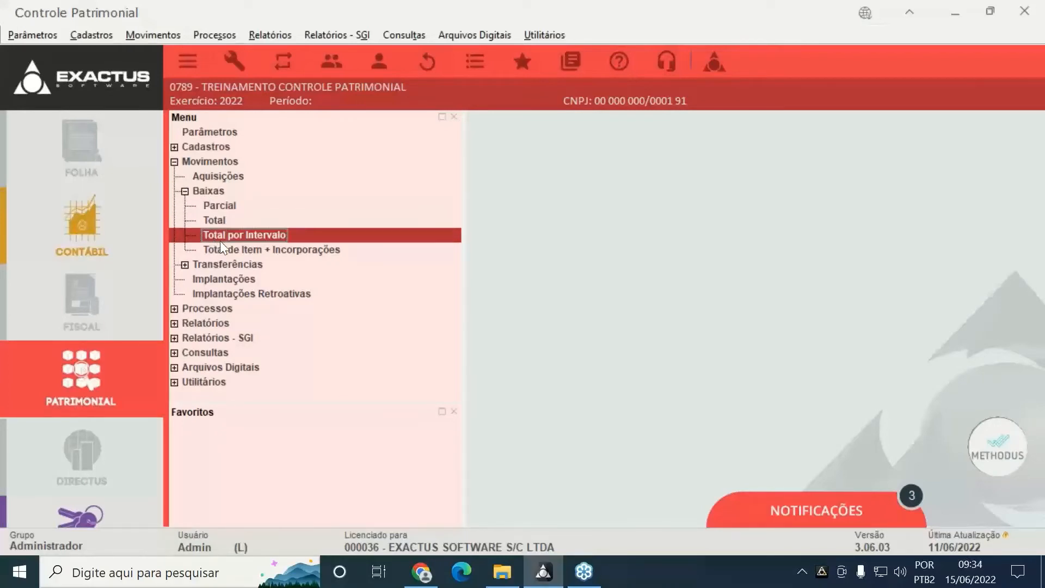
pyautogui.click(291, 254)
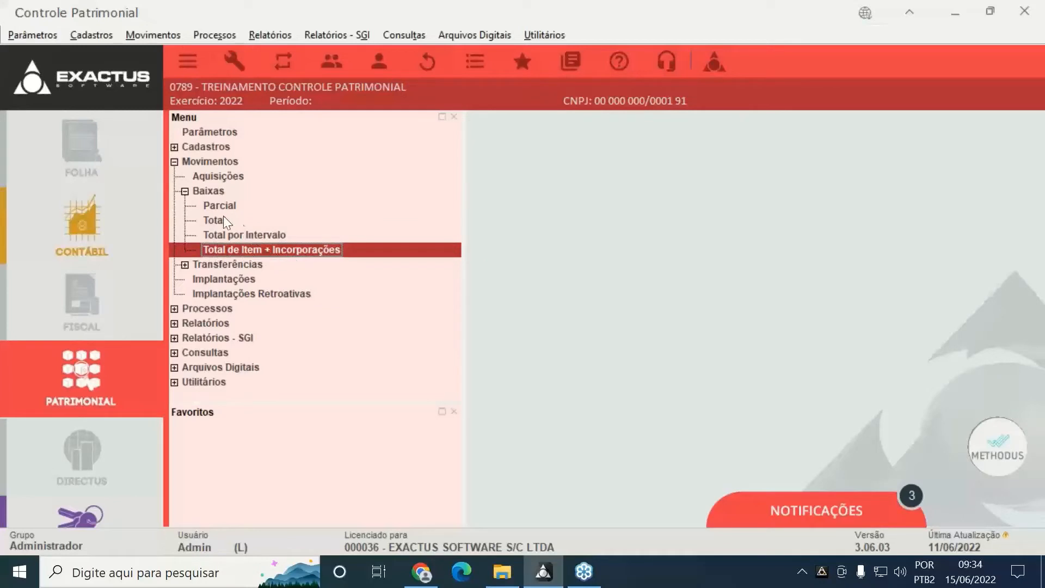
pyautogui.click(183, 192)
pyautogui.click(202, 175)
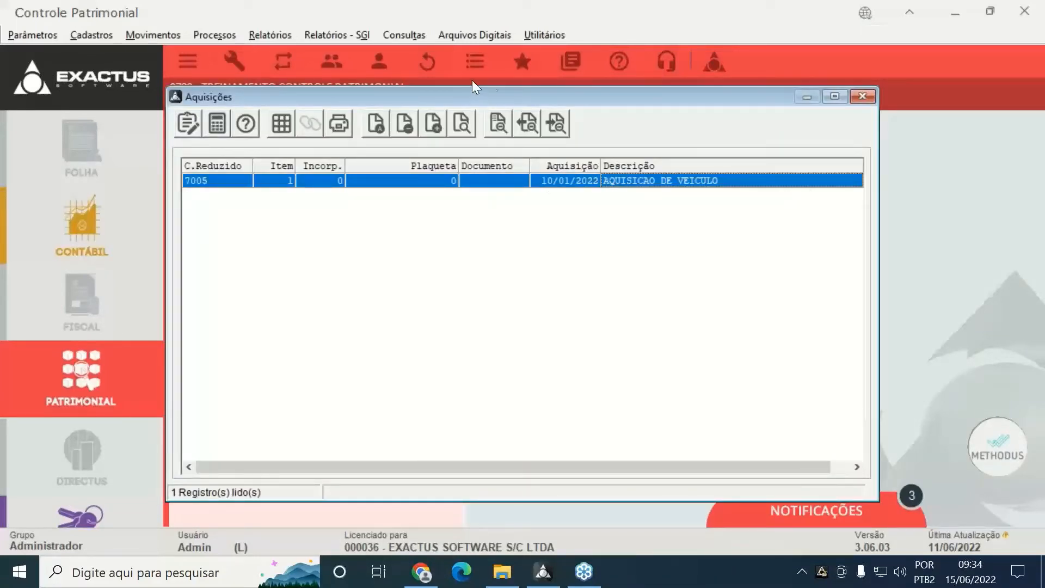
# Start a new acquisition and set Código Reduzido to account 7005 VEICULOS
pyautogui.click(432, 125)
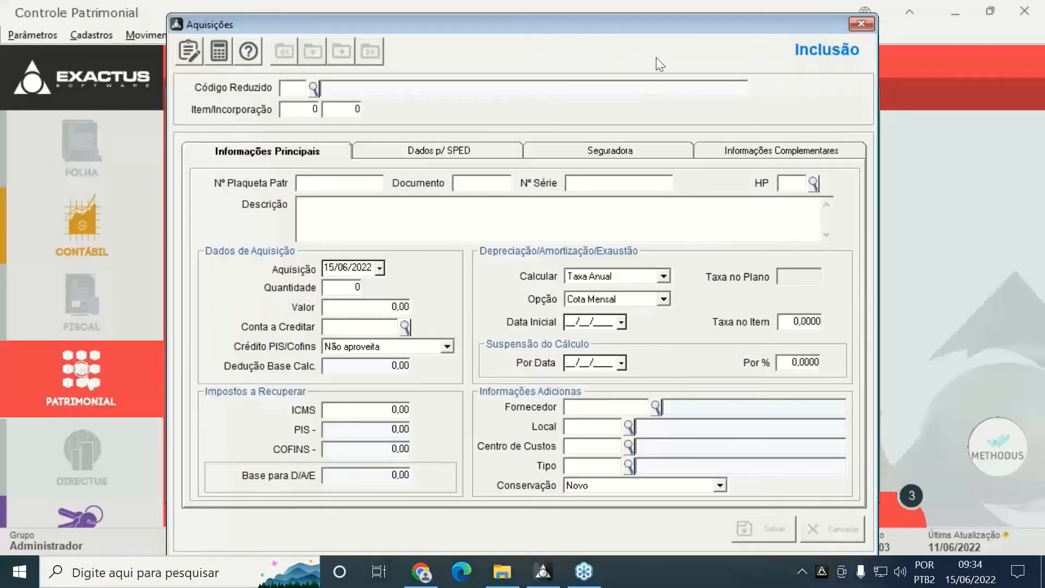
pyautogui.moveTo(638, 16); pyautogui.dragTo(728, 23)
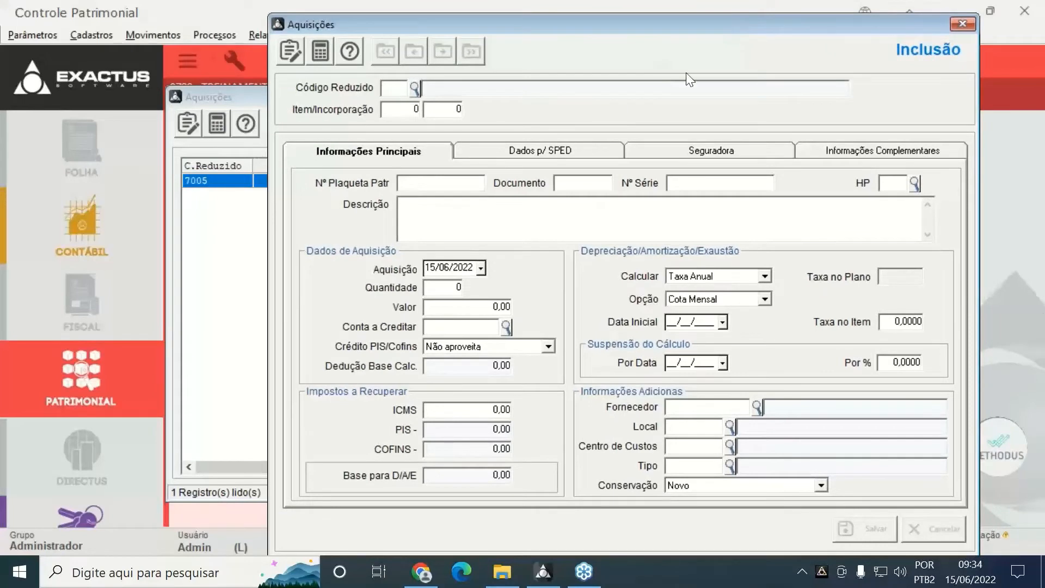
pyautogui.moveTo(507, 25); pyautogui.dragTo(455, 24)
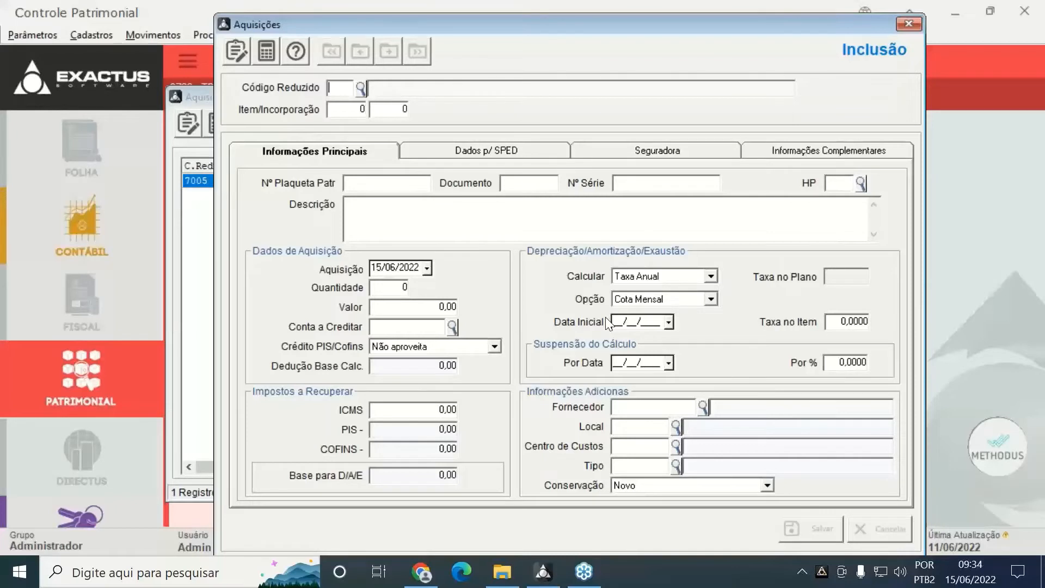
pyautogui.click(361, 88)
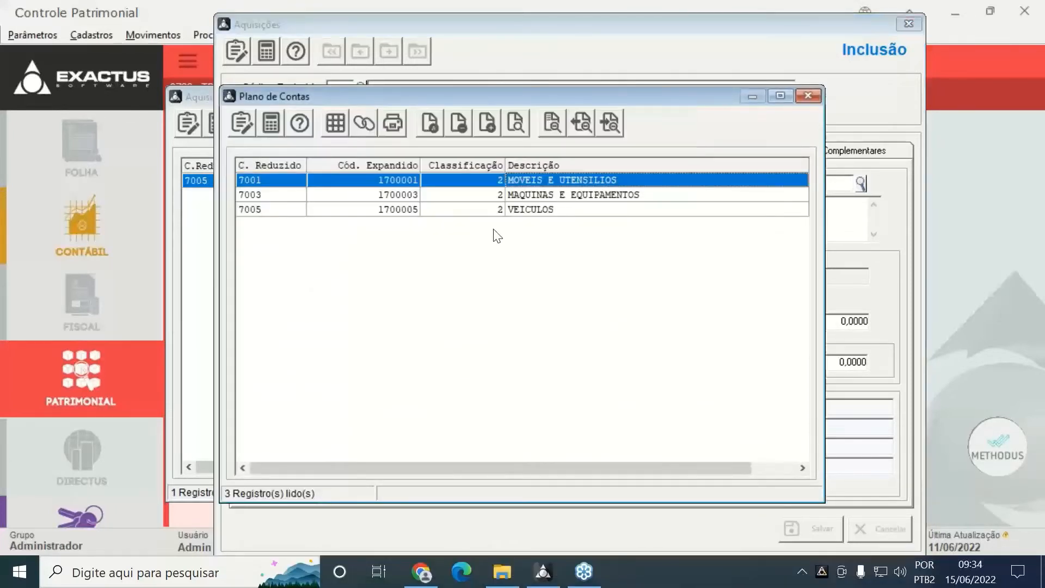
pyautogui.click(471, 214)
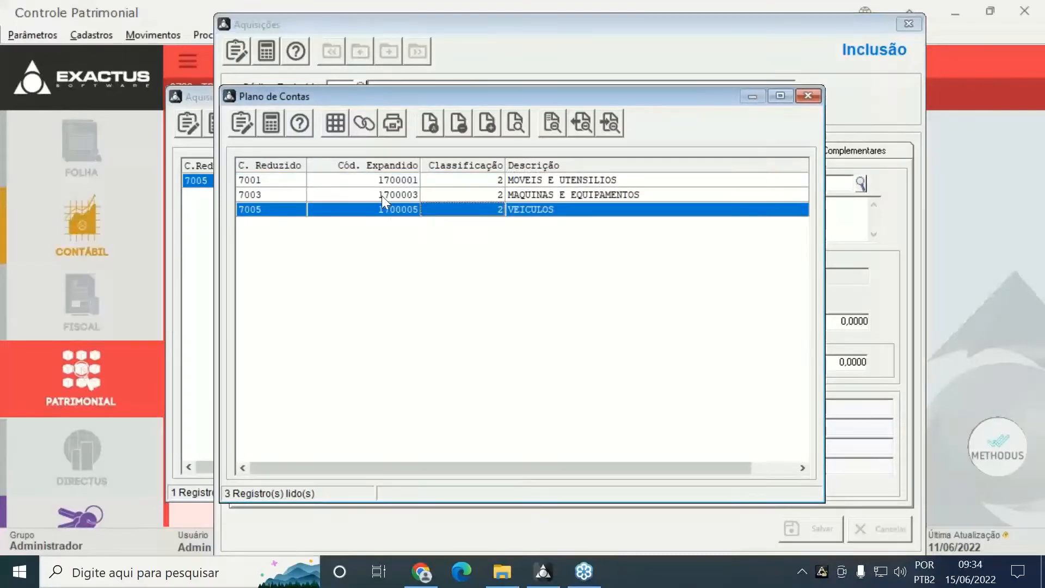
pyautogui.click(359, 123)
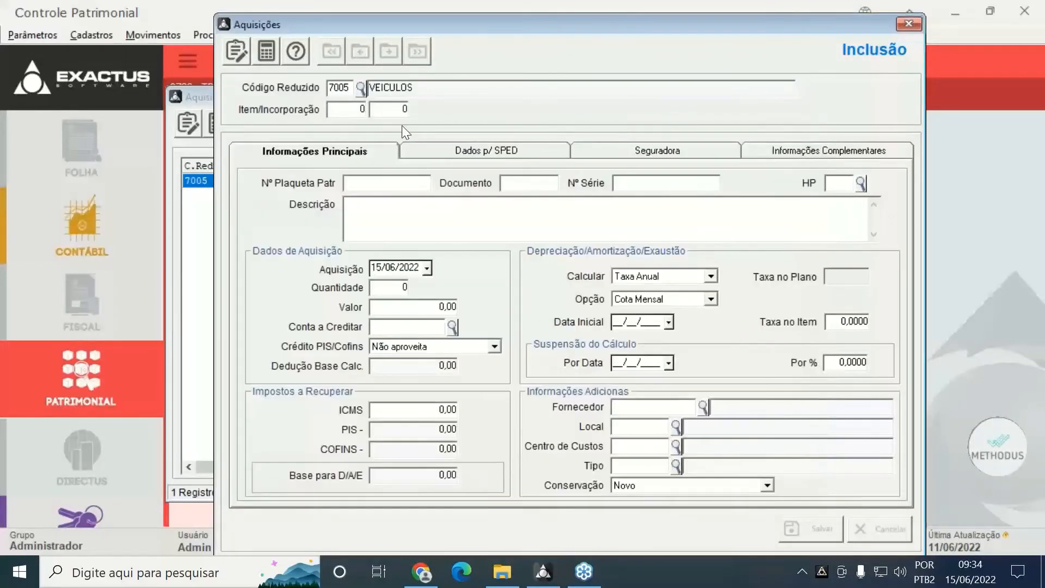
# Enter Item 1 and Incorporação 1 on the new acquisition
pyautogui.write('2')
pyautogui.press('BackSpace')
pyautogui.write('1')
pyautogui.press('Tab')
pyautogui.write('1')
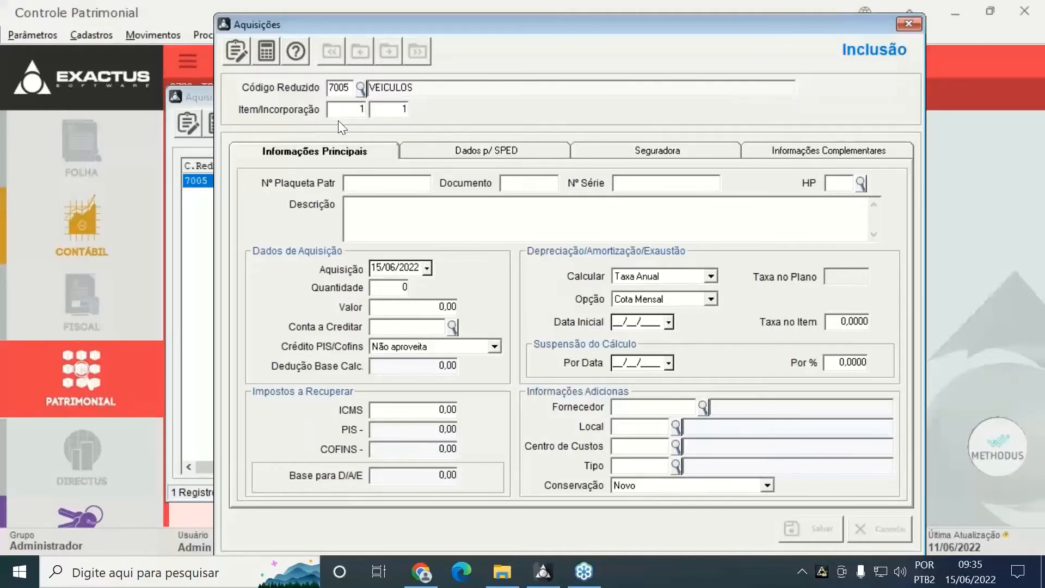
pyautogui.press('Tab')
pyautogui.press('Tab')
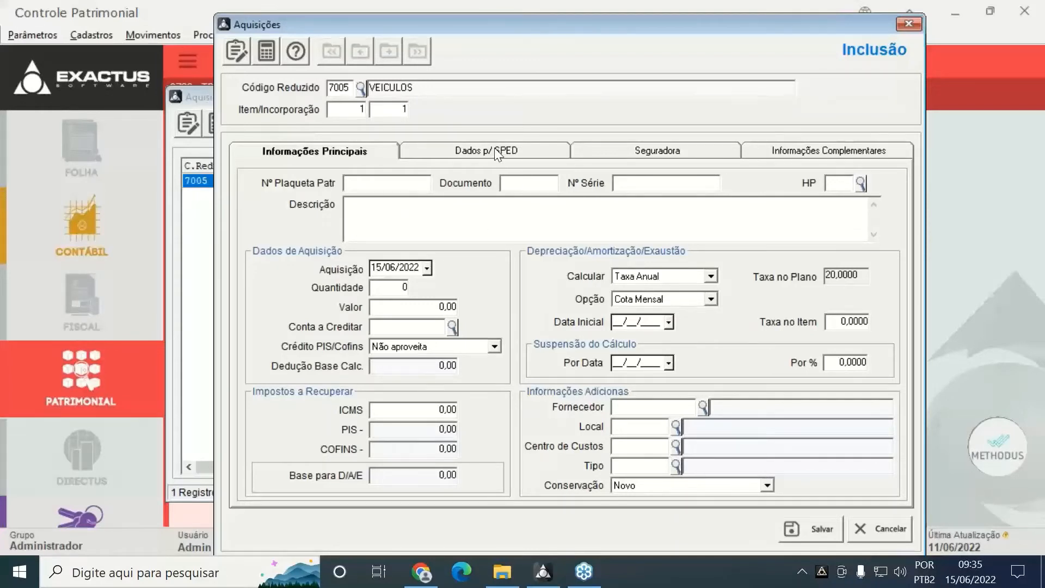
# Describe it as RETIFICACAO DO MOTOR, quantity 1, value 2.000,00, then save and close the form
pyautogui.write('RETIFICACAO DE')
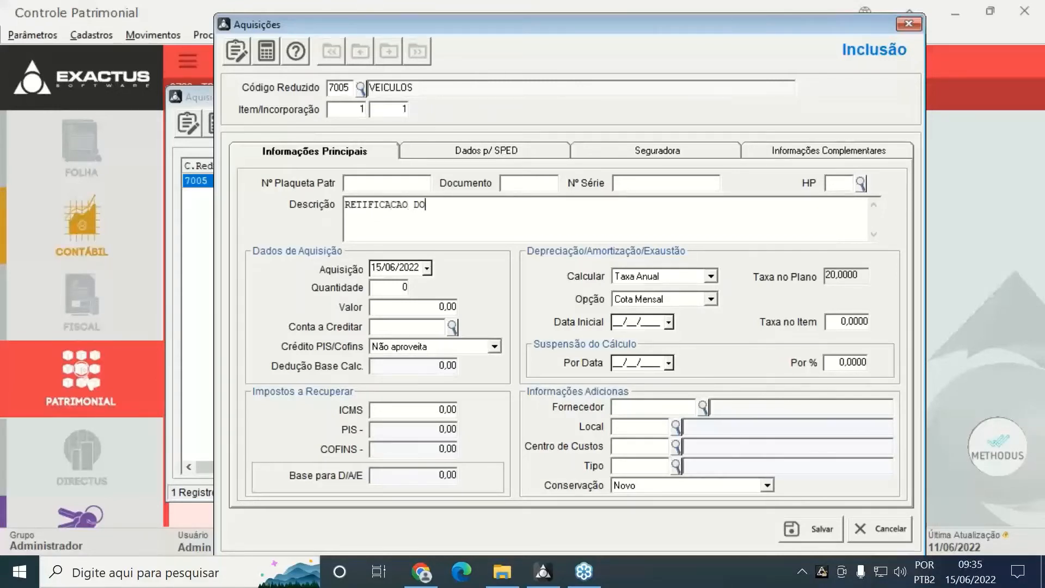
pyautogui.press('BackSpace')
pyautogui.write('O MOTOR')
pyautogui.press('Tab')
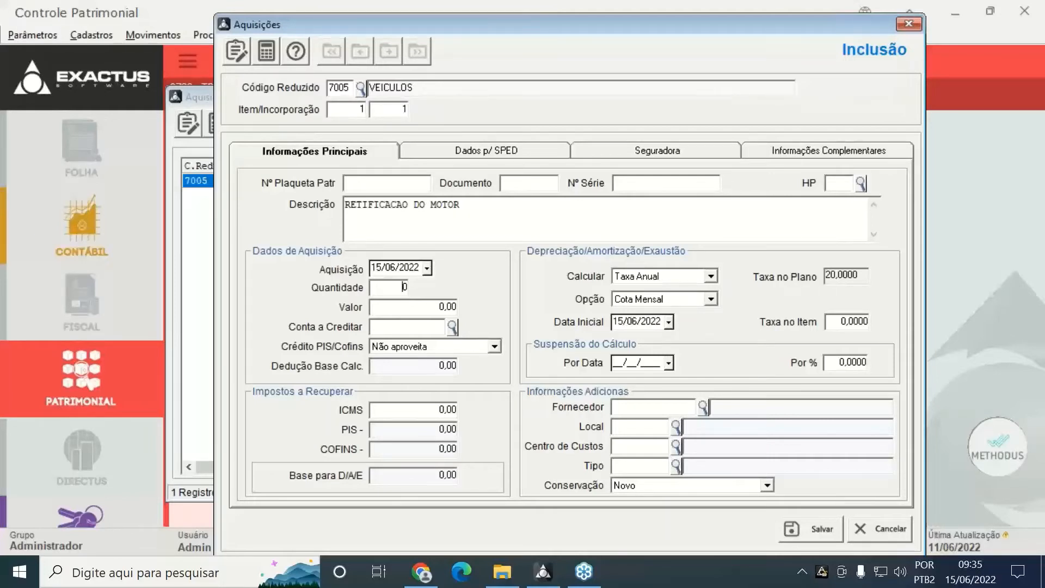
pyautogui.write('1')
pyautogui.press('Tab')
pyautogui.write('2000')
pyautogui.press('Tab')
pyautogui.press('Tab')
pyautogui.press('Tab')
pyautogui.press('Tab')
pyautogui.press('Tab')
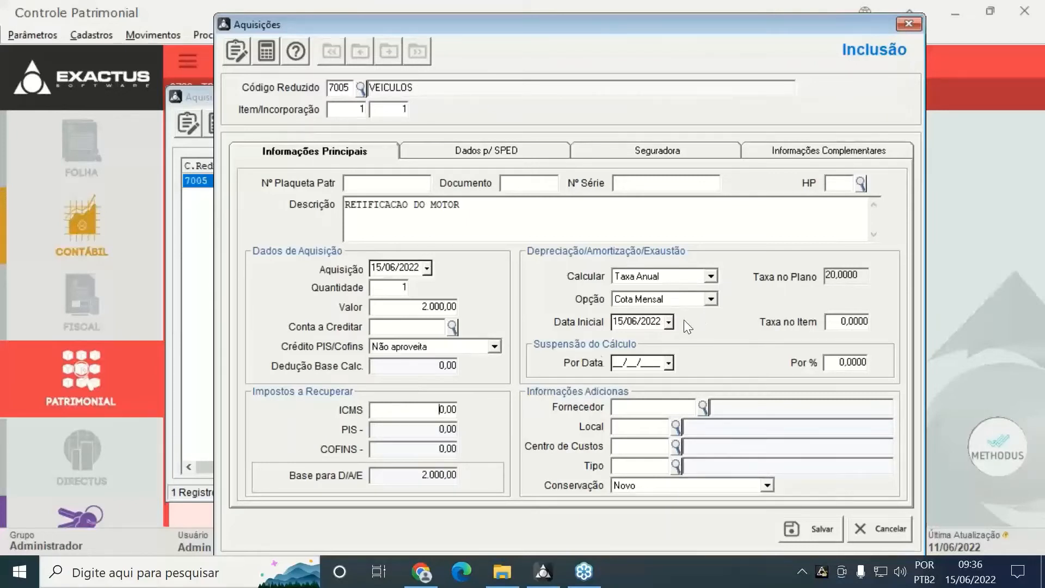
pyautogui.click(800, 526)
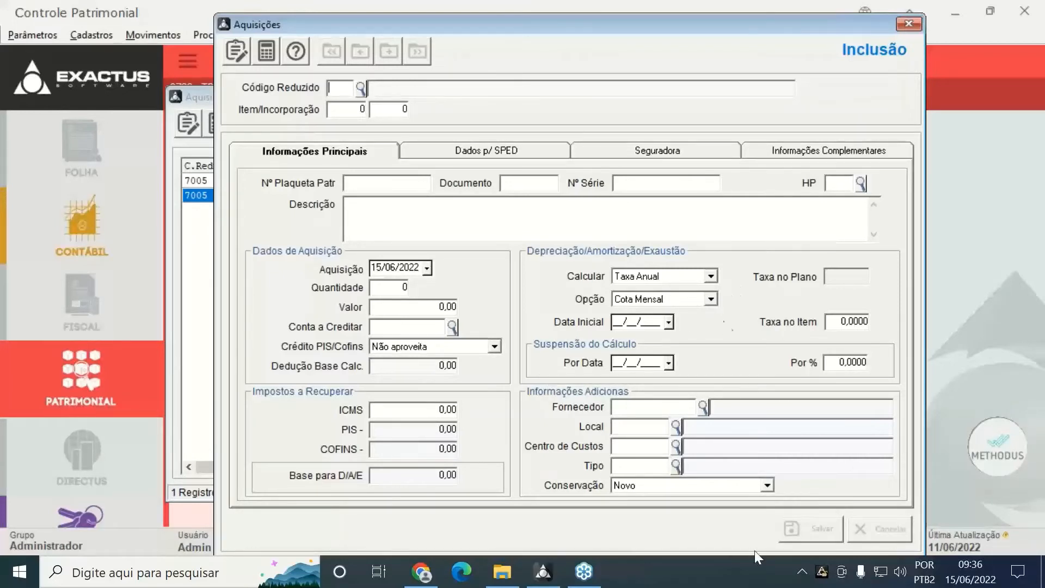
pyautogui.click(915, 22)
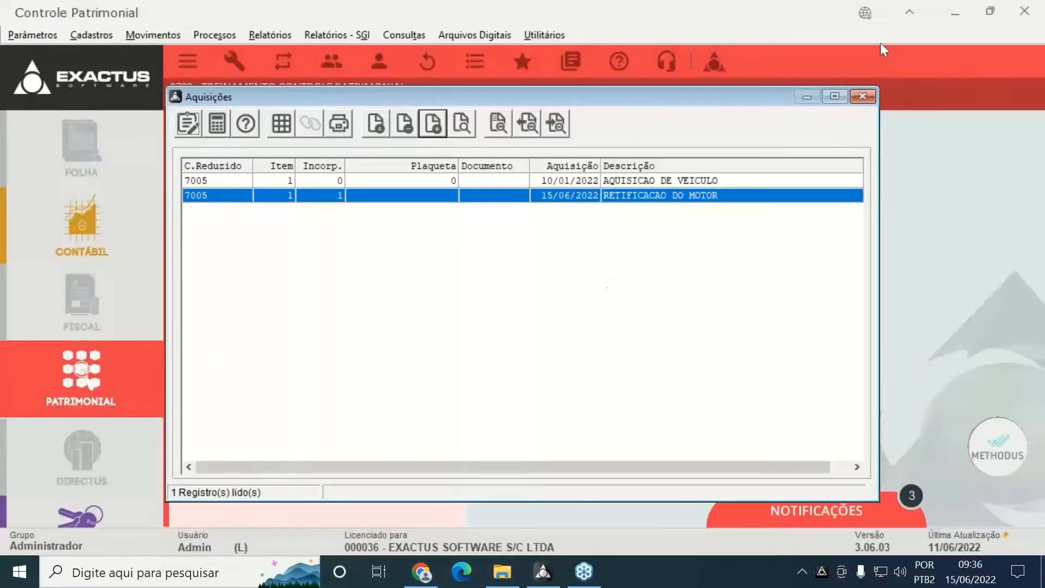
# Close Aquisições and calculate depreciation through 01 Janeiro, then collapse Processos
pyautogui.click(871, 97)
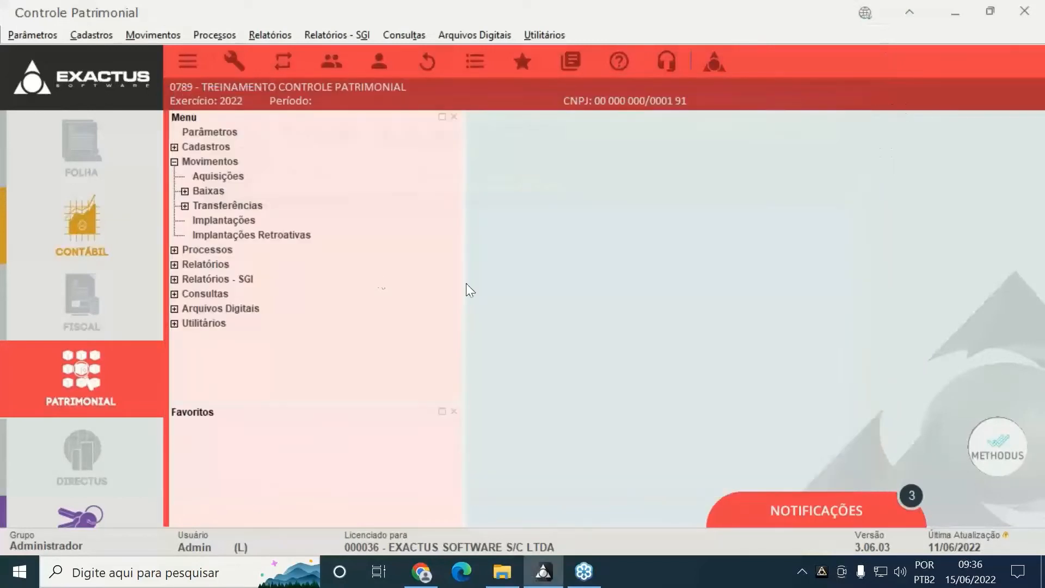
pyautogui.click(172, 167)
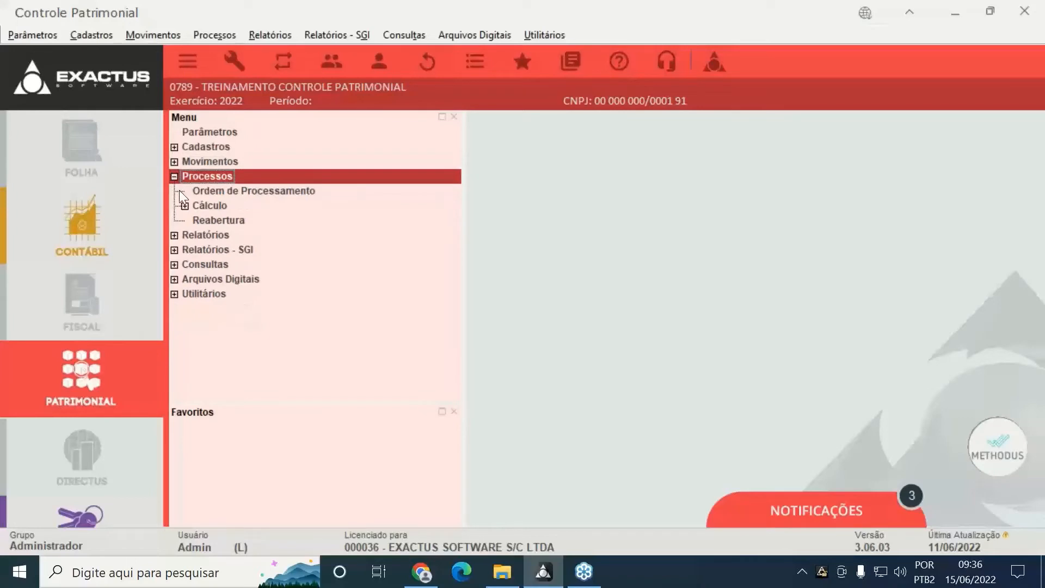
pyautogui.click(184, 205)
pyautogui.doubleClick(230, 218)
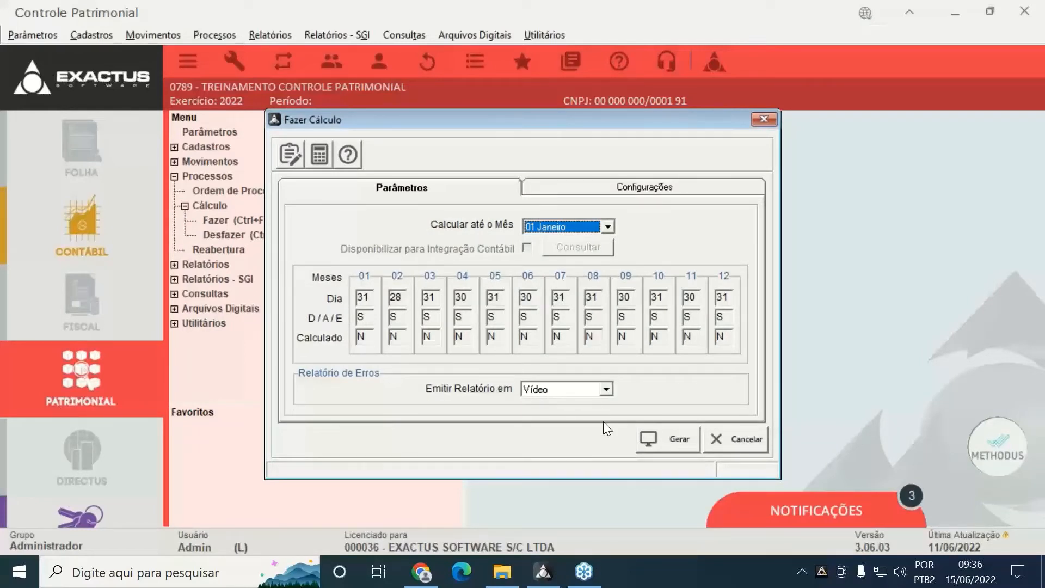
pyautogui.click(648, 436)
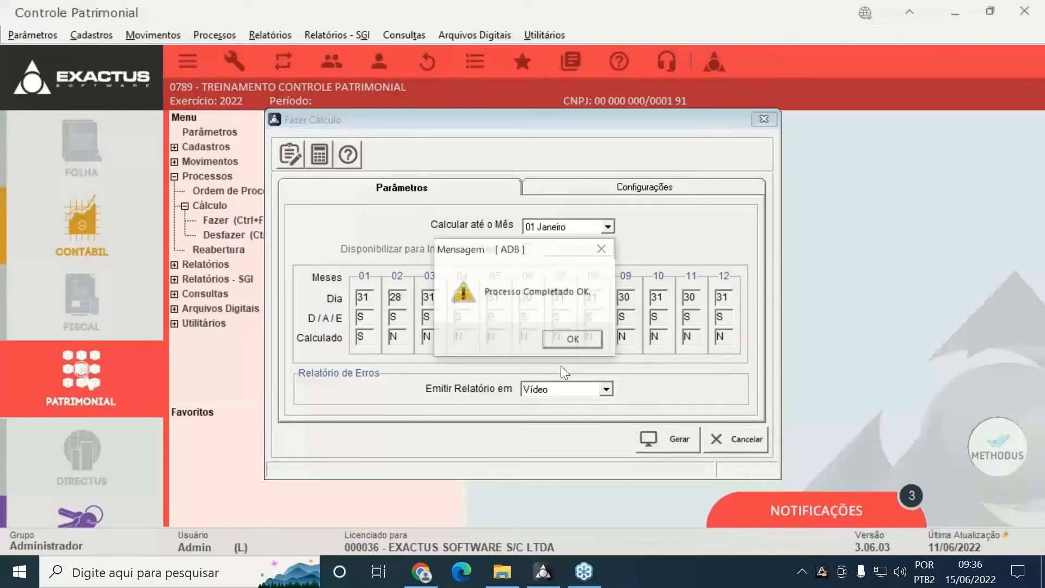
pyautogui.click(571, 343)
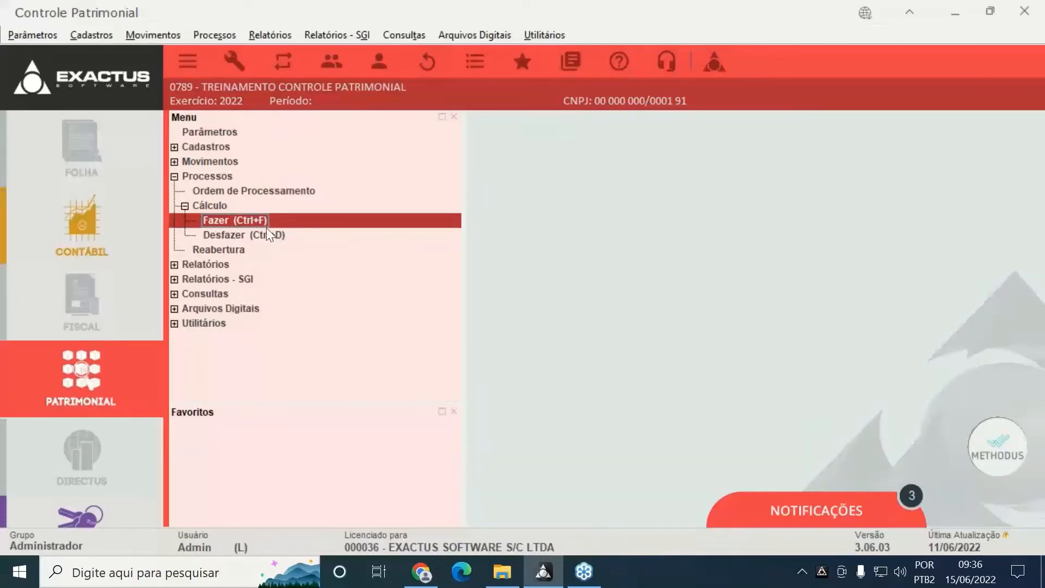
pyautogui.click(174, 177)
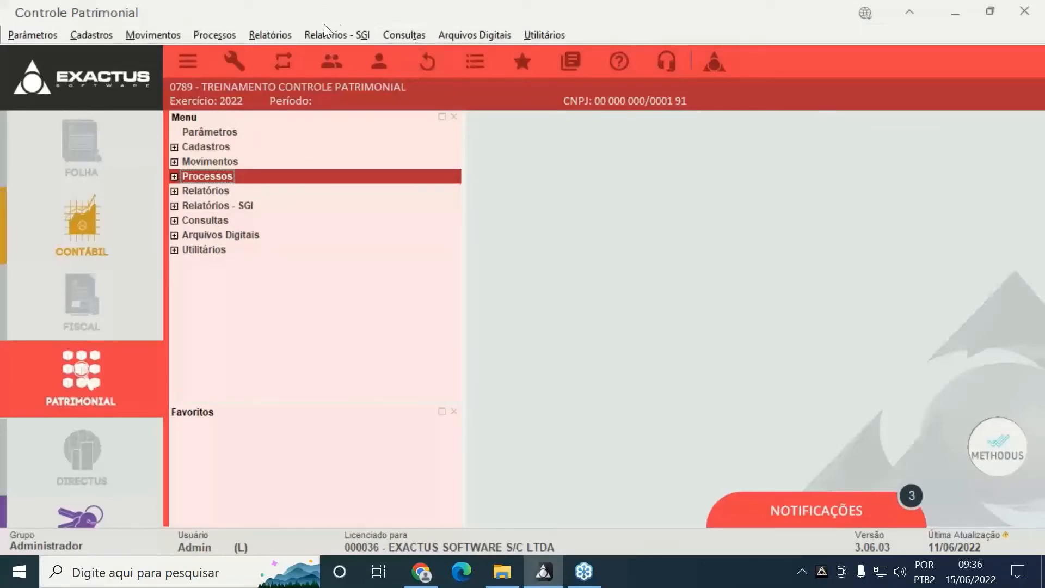
# Generate the Listagem para Conferência of movements with the default January–December parameters
pyautogui.click(279, 35)
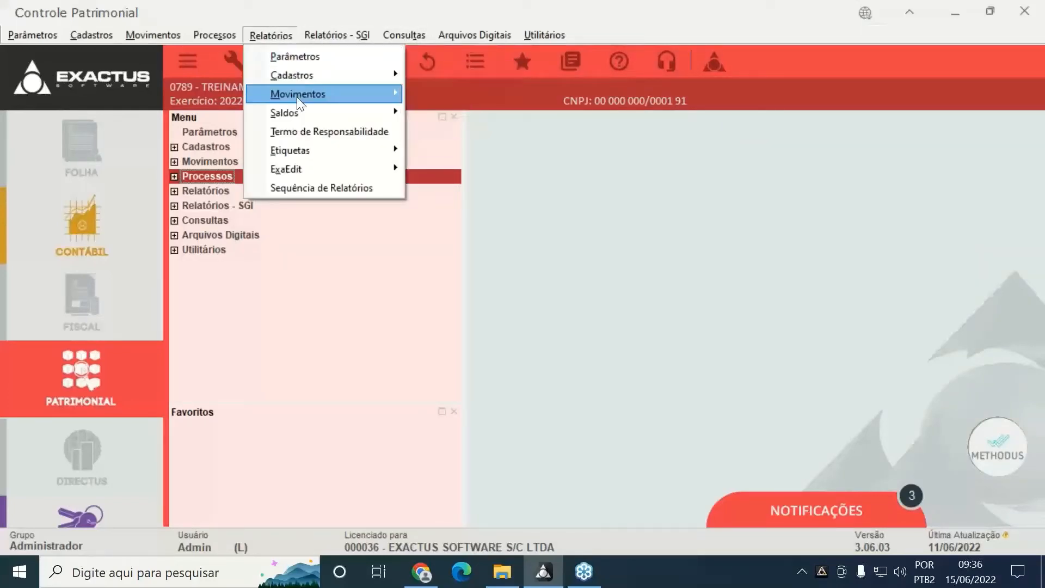
pyautogui.moveTo(297, 97)
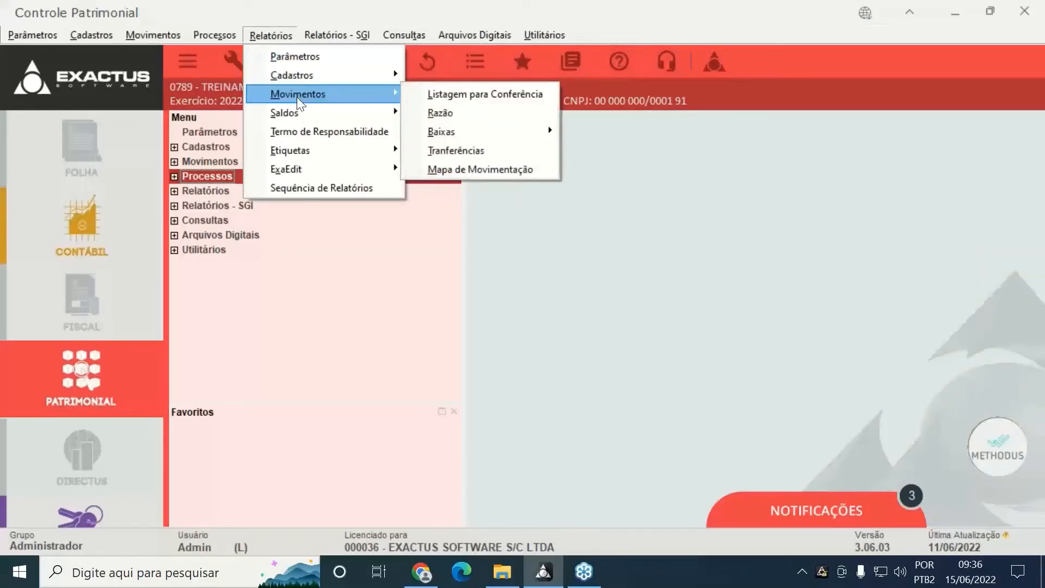
pyautogui.click(487, 93)
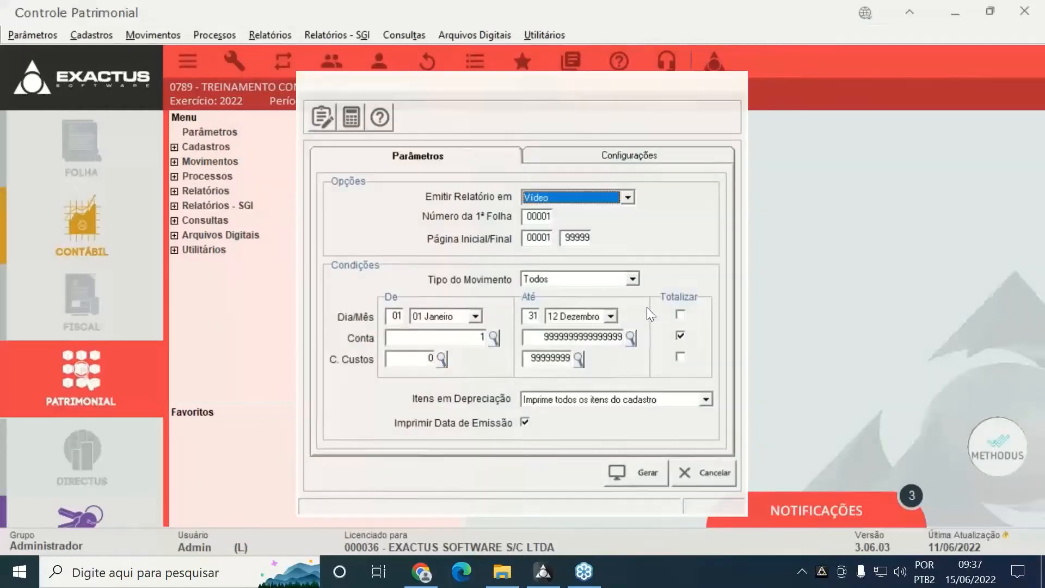
pyautogui.click(621, 482)
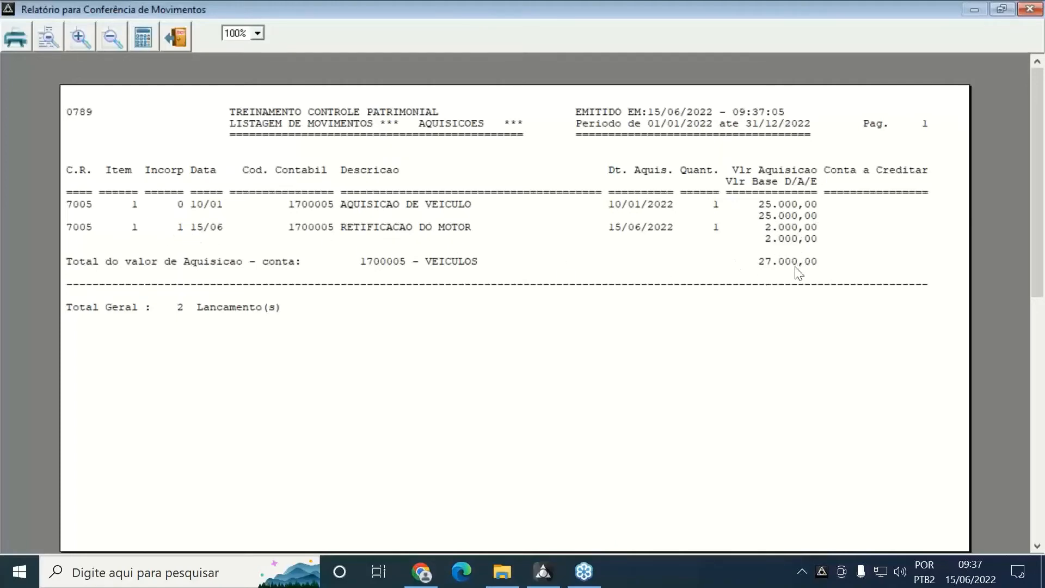
pyautogui.scroll(-2, 652, 299)
pyautogui.scroll(-6, 653, 300)
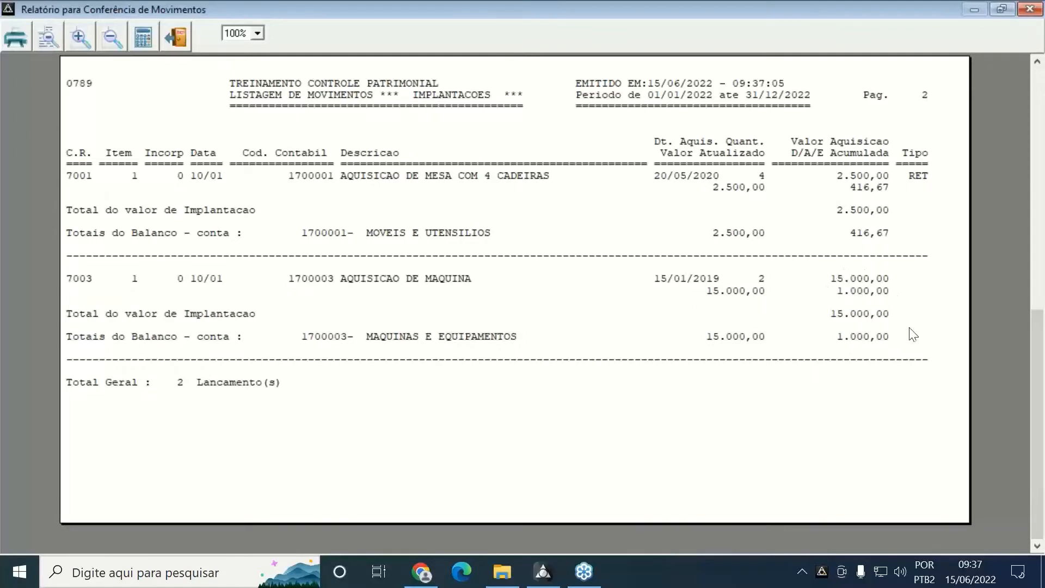
pyautogui.click(1035, 262)
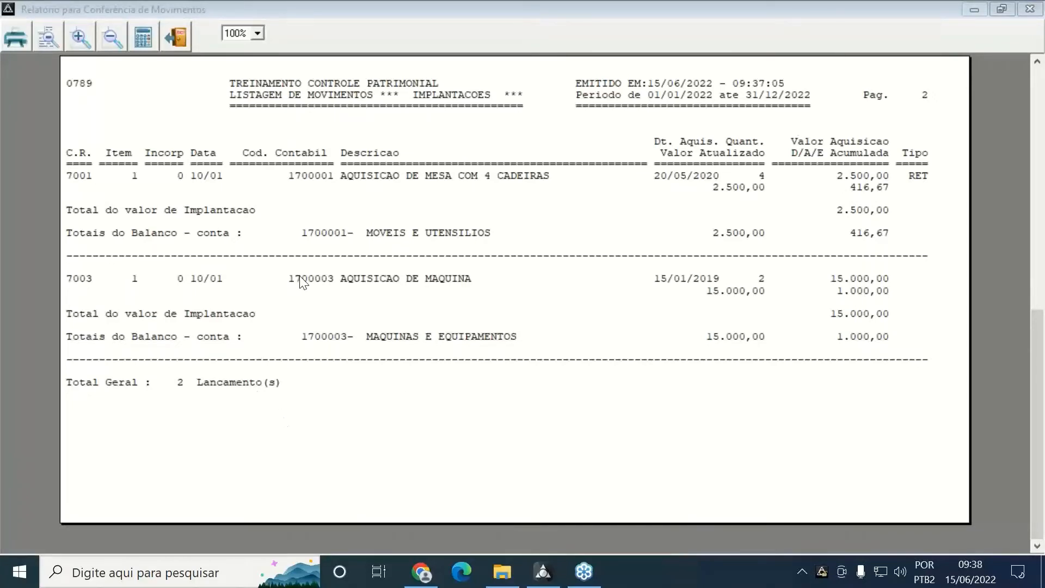
pyautogui.scroll(8, 299, 276)
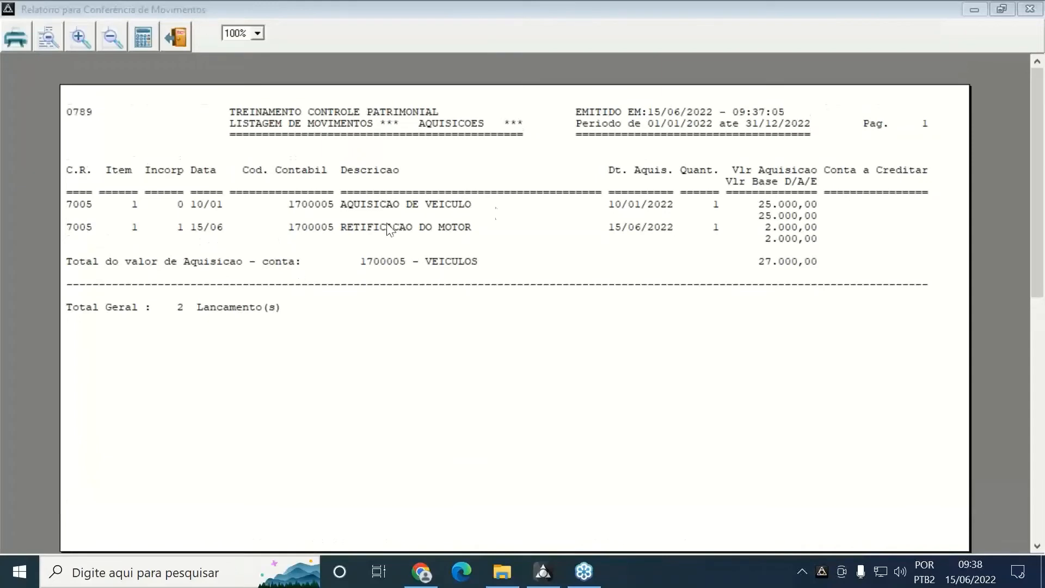
pyautogui.scroll(-3, 776, 362)
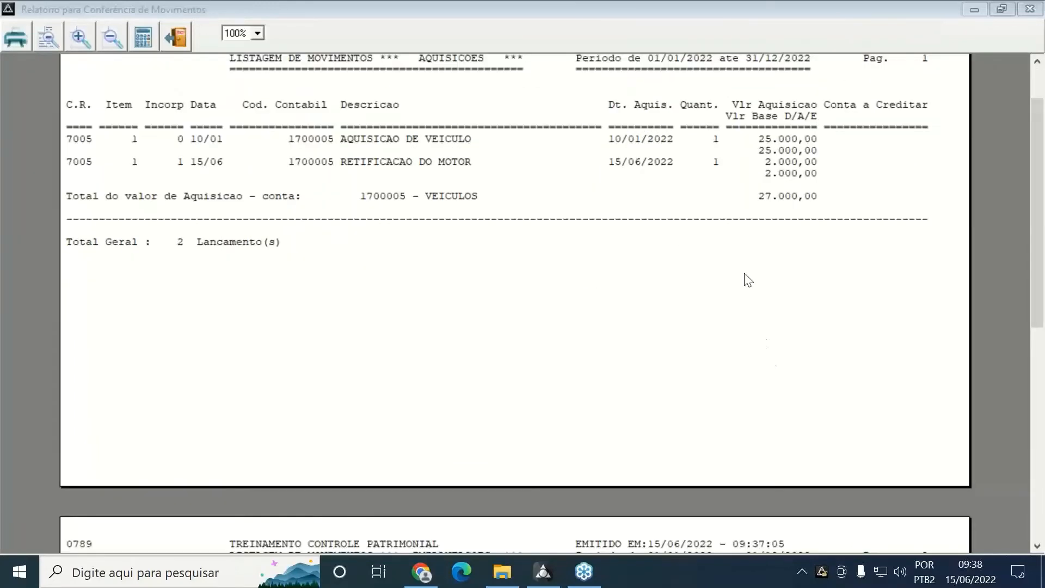
pyautogui.scroll(-8, 718, 401)
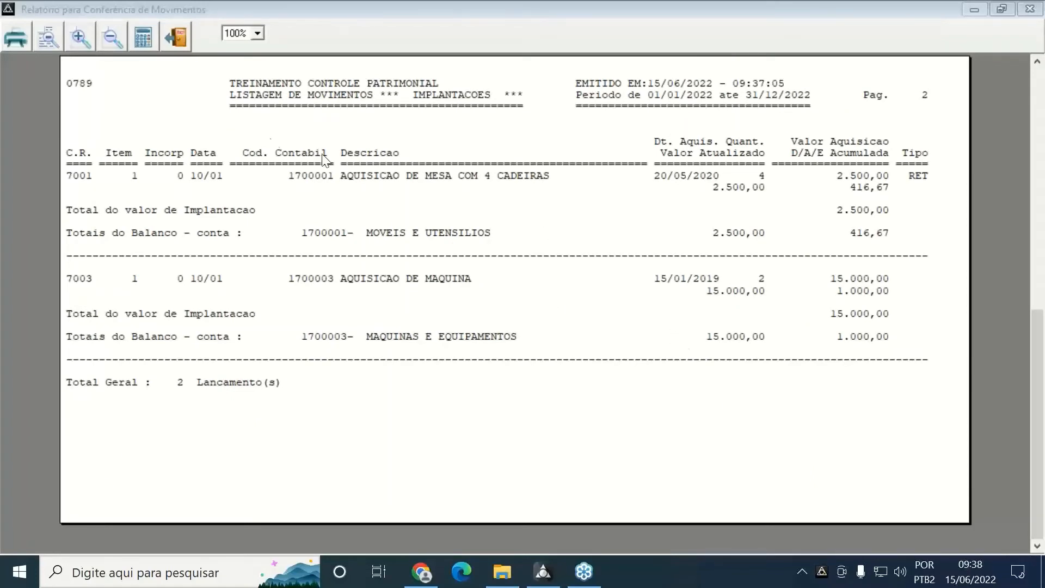
# Close the report preview and recalculate depreciation through 05 Maio
pyautogui.click(184, 44)
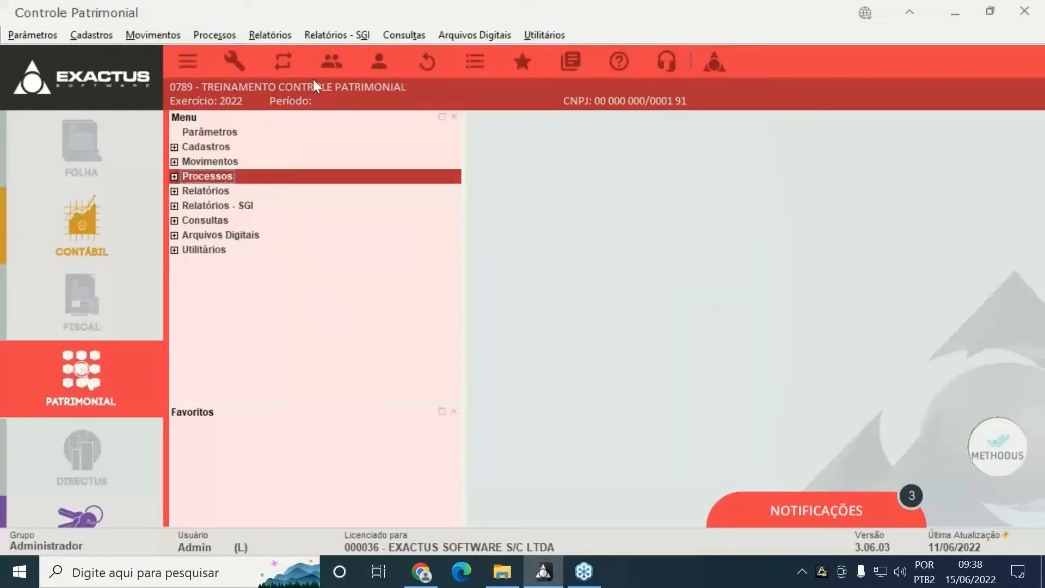
pyautogui.click(228, 39)
pyautogui.moveTo(225, 73)
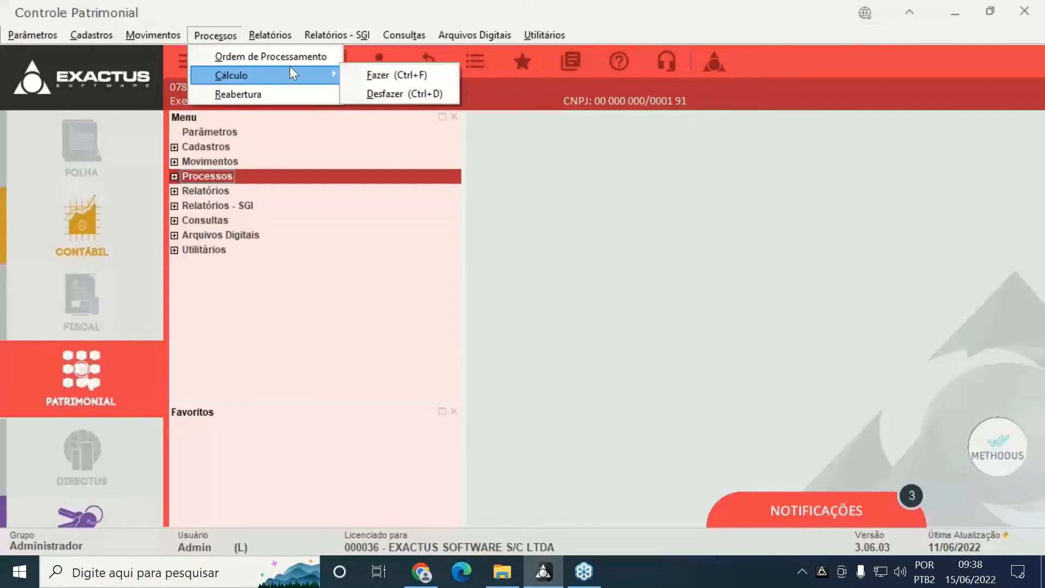
pyautogui.click(375, 73)
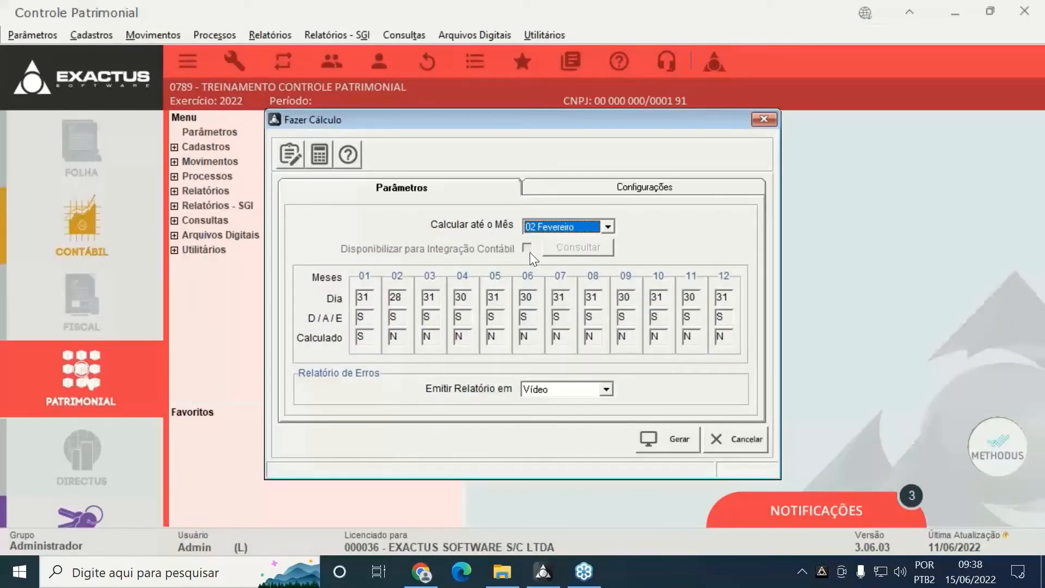
pyautogui.press('Down')
pyautogui.press('Return')
pyautogui.press('Return')
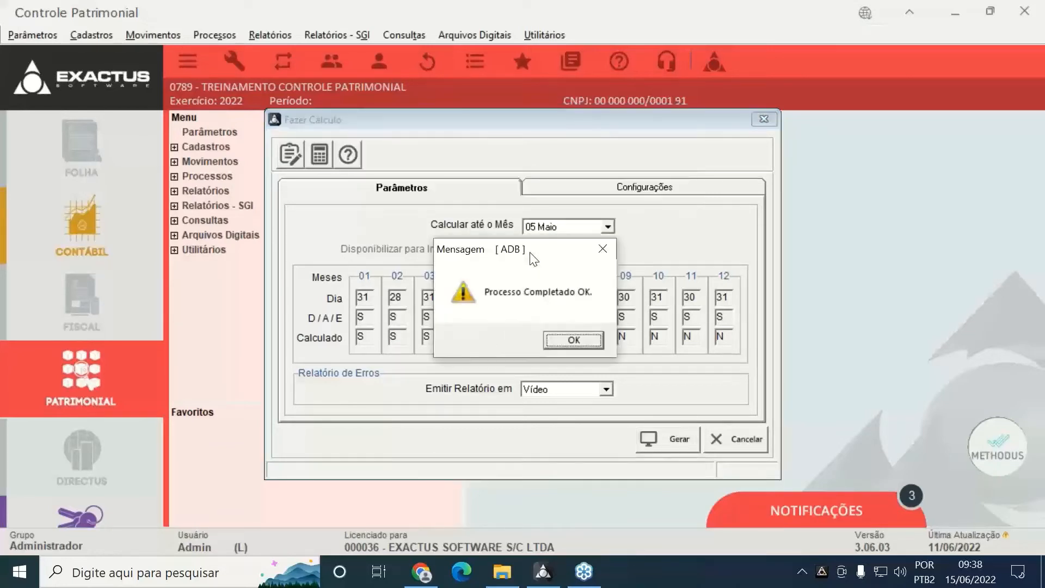
pyautogui.press('Return')
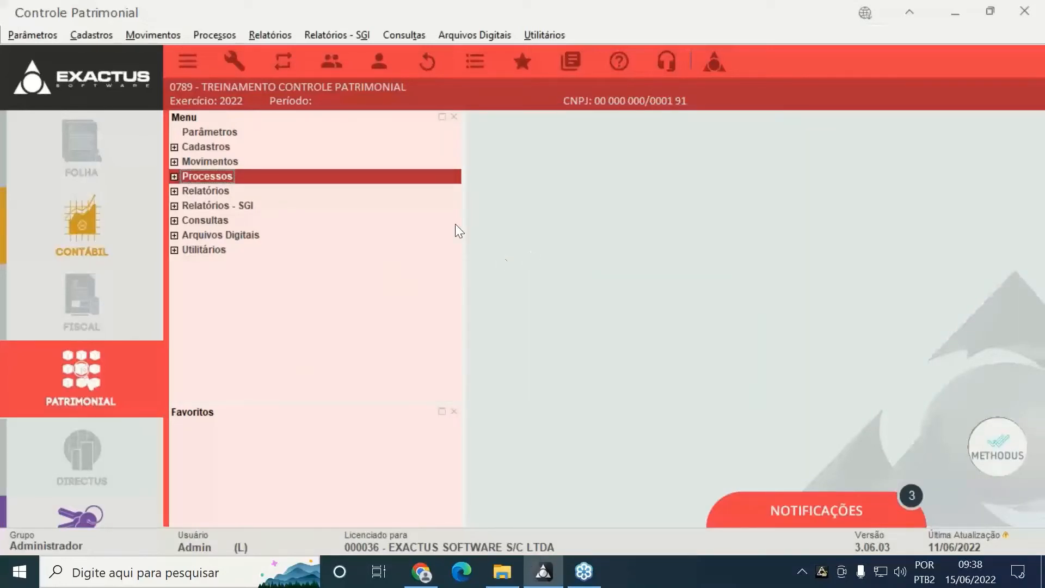
# Generate the Síntese Mensal depreciation report from 01 Janeiro to 05 Maio
pyautogui.click(270, 40)
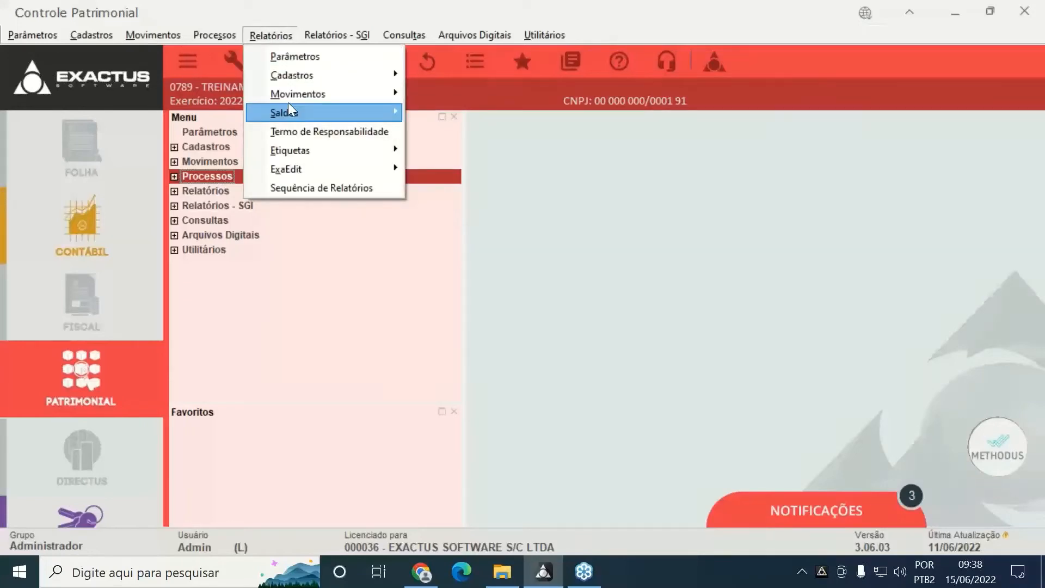
pyautogui.moveTo(299, 98)
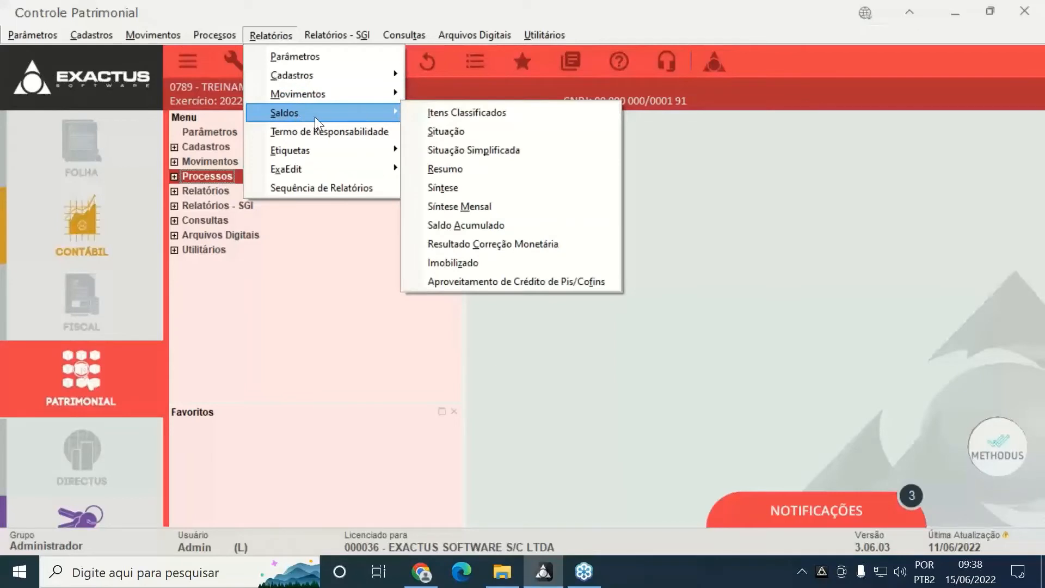
pyautogui.click(548, 206)
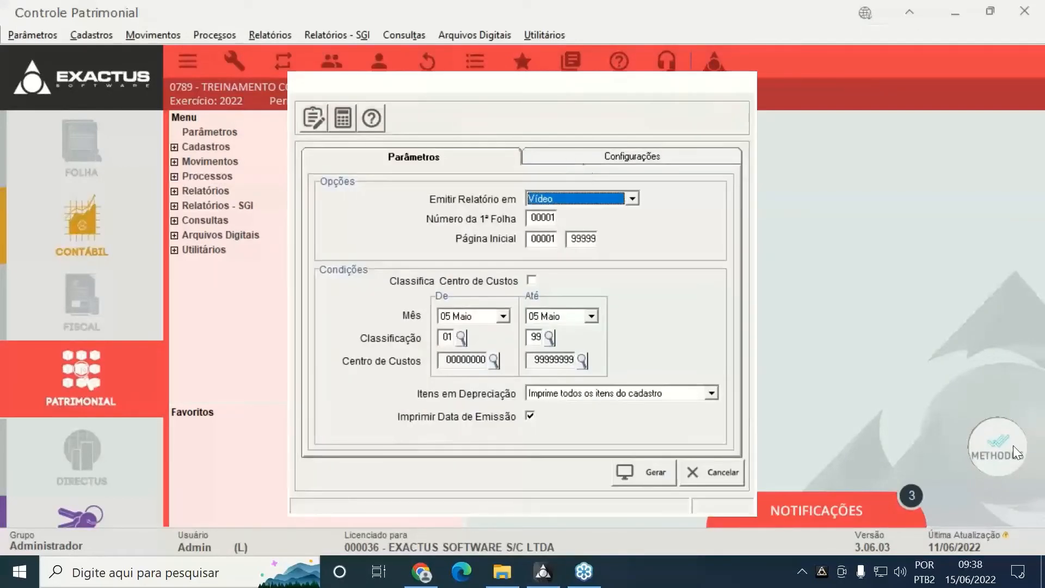
pyautogui.click(503, 316)
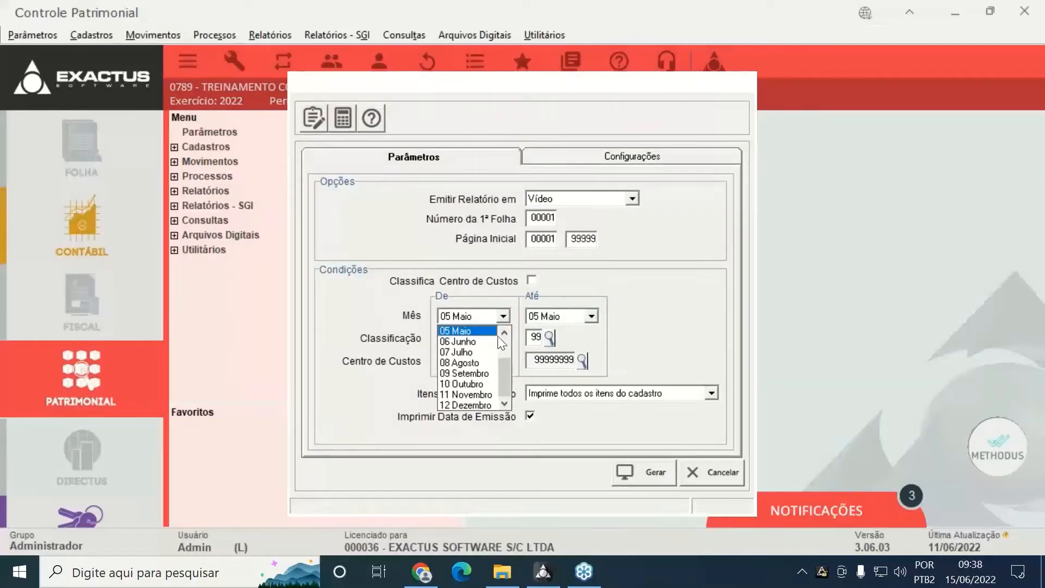
pyautogui.click(485, 333)
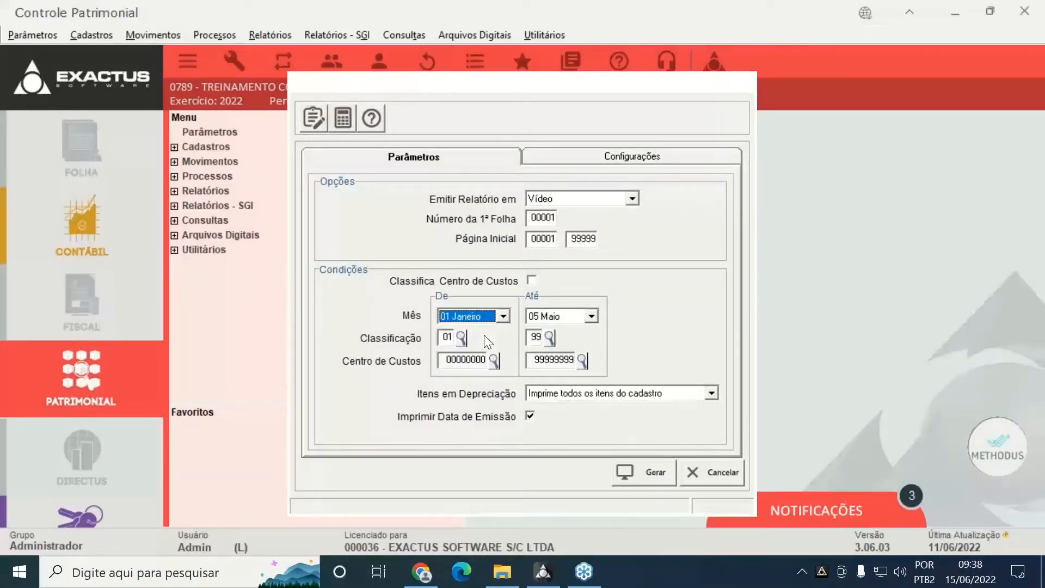
pyautogui.click(629, 470)
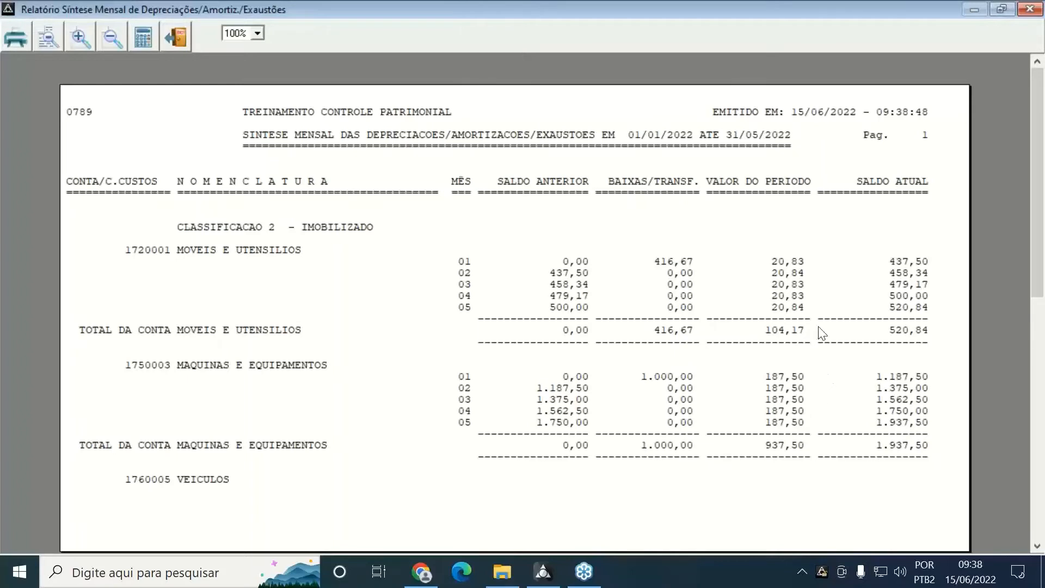
# Check January's 416,67 and 20,83 values, scroll to the 4.430,56 total, then close the report
pyautogui.doubleClick(657, 264)
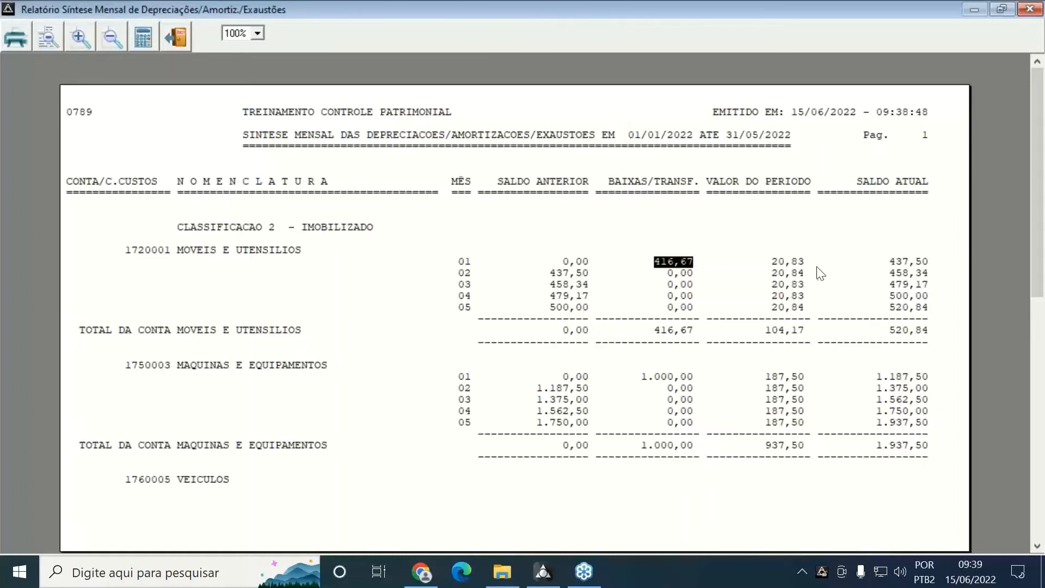
pyautogui.click(789, 261)
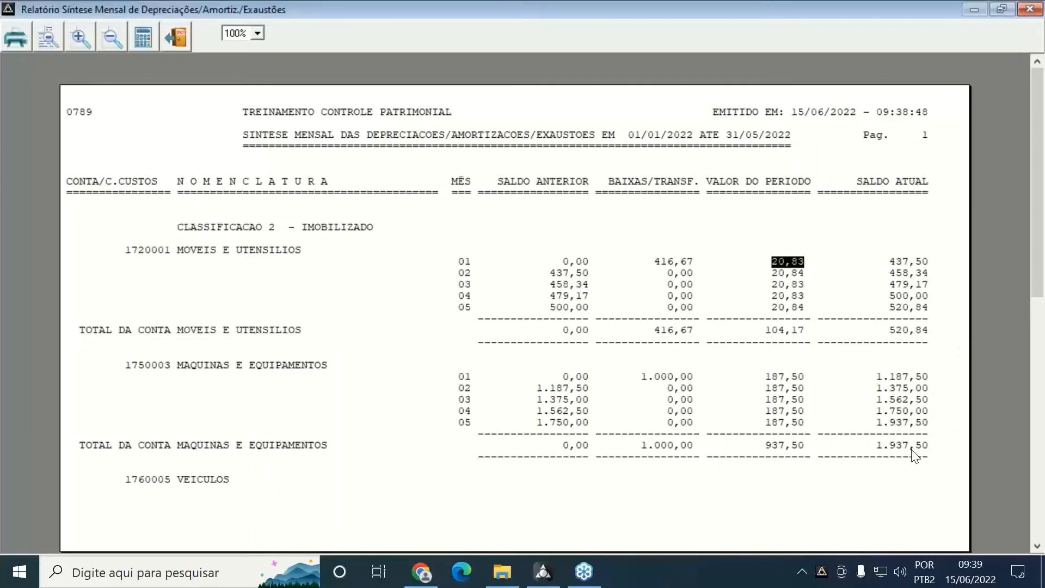
pyautogui.scroll(-10, 914, 455)
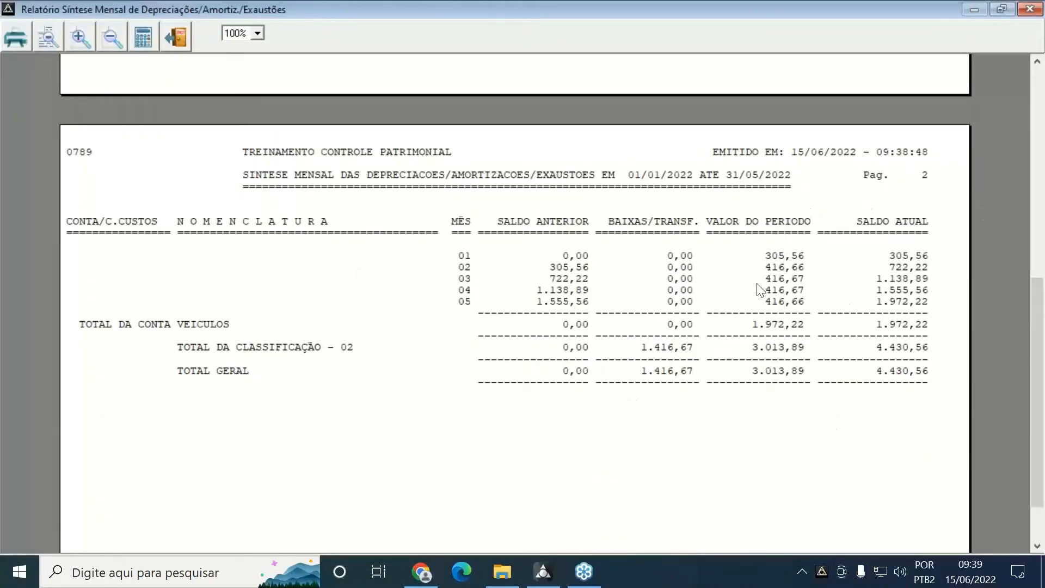
pyautogui.scroll(-2, 760, 289)
pyautogui.scroll(4, 760, 289)
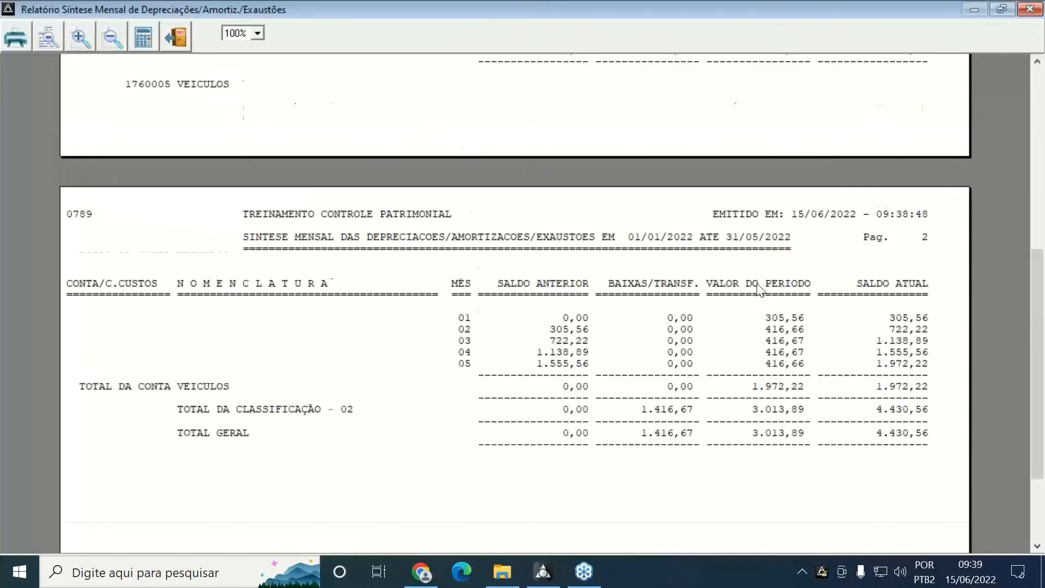
pyautogui.scroll(-2, 760, 288)
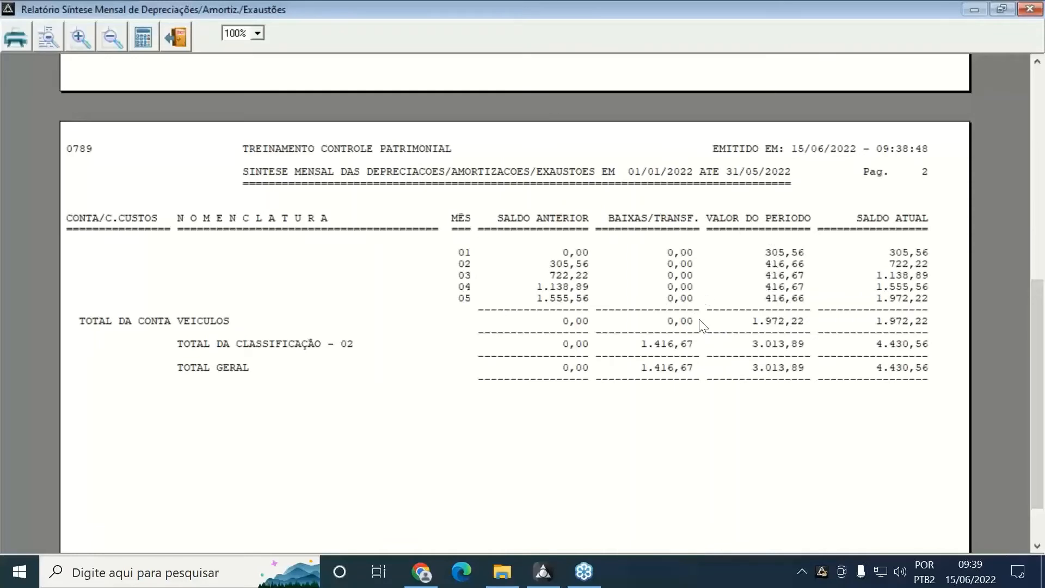
pyautogui.scroll(-2, 702, 325)
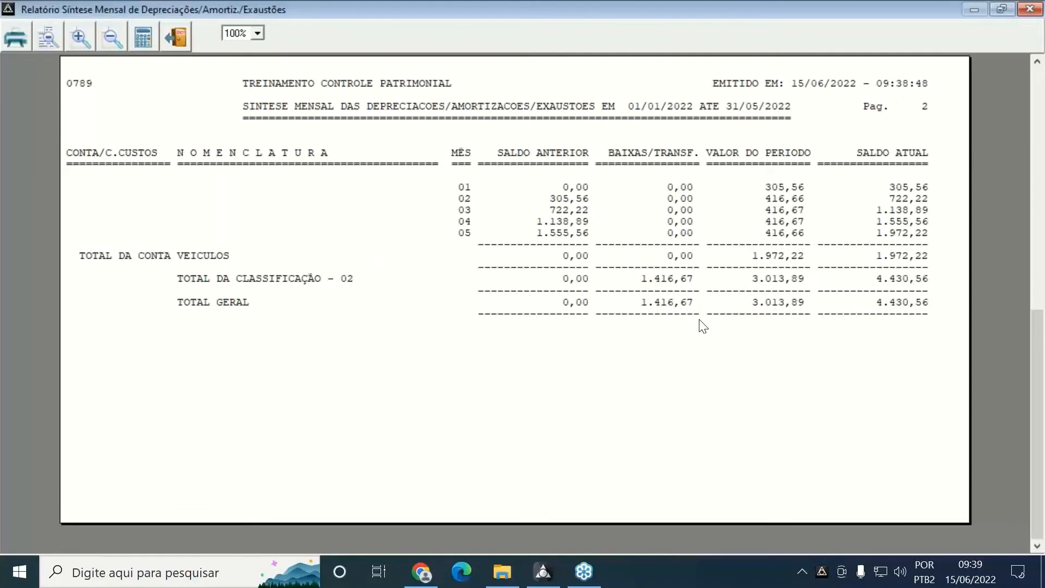
pyautogui.press('Escape')
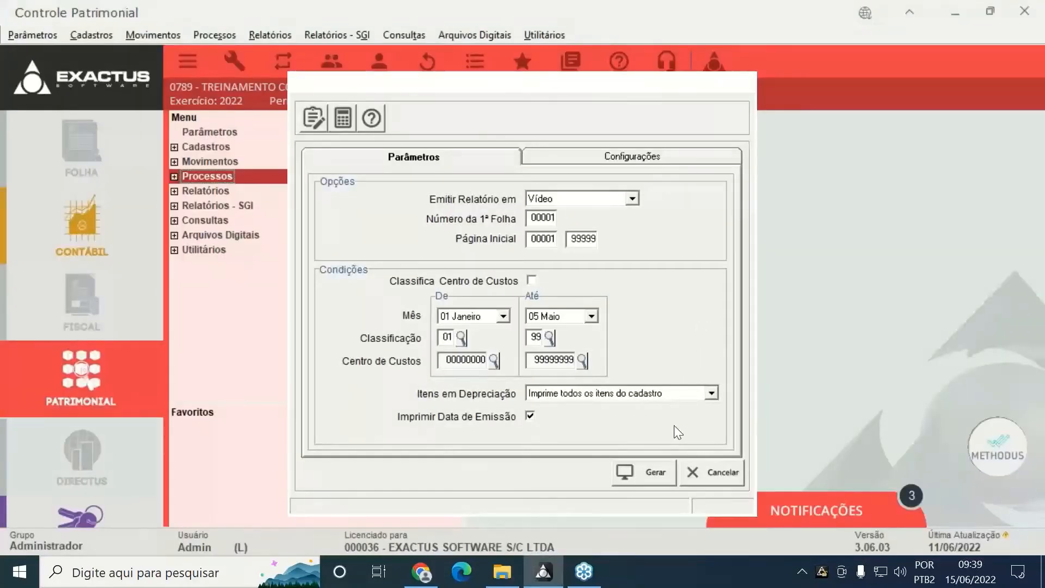
pyautogui.press('Escape')
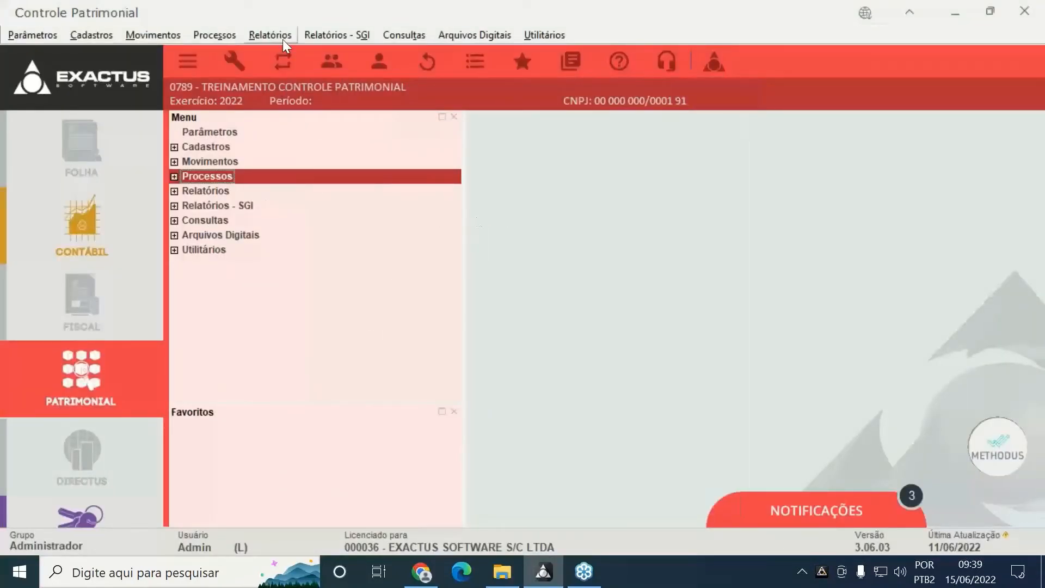
# Generate the Pis/Cofins credit report on depreciation value, acknowledge 'Não há dados', and close it
pyautogui.click(281, 36)
pyautogui.moveTo(292, 109)
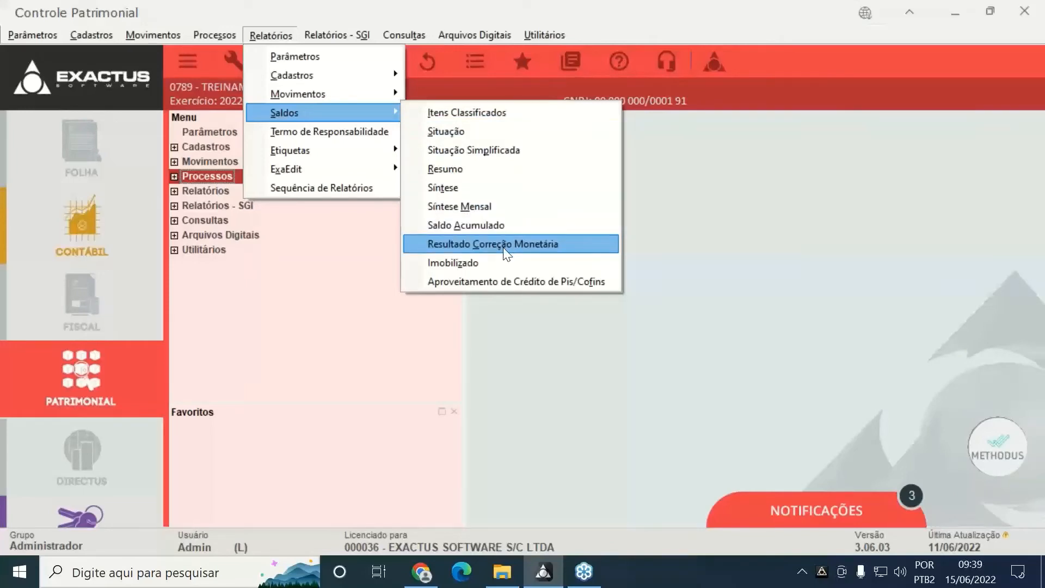
pyautogui.click(518, 270)
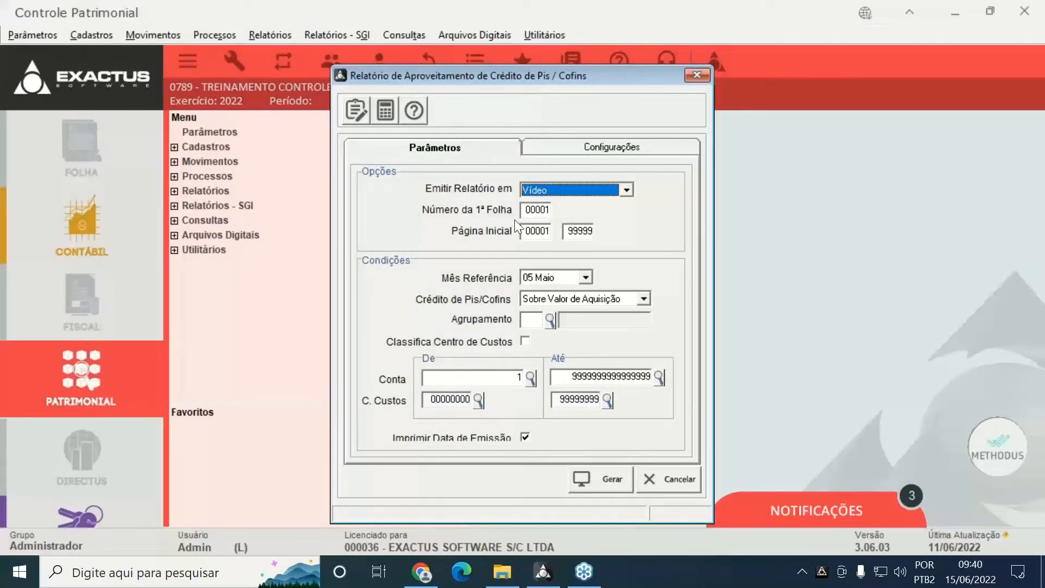
pyautogui.click(632, 300)
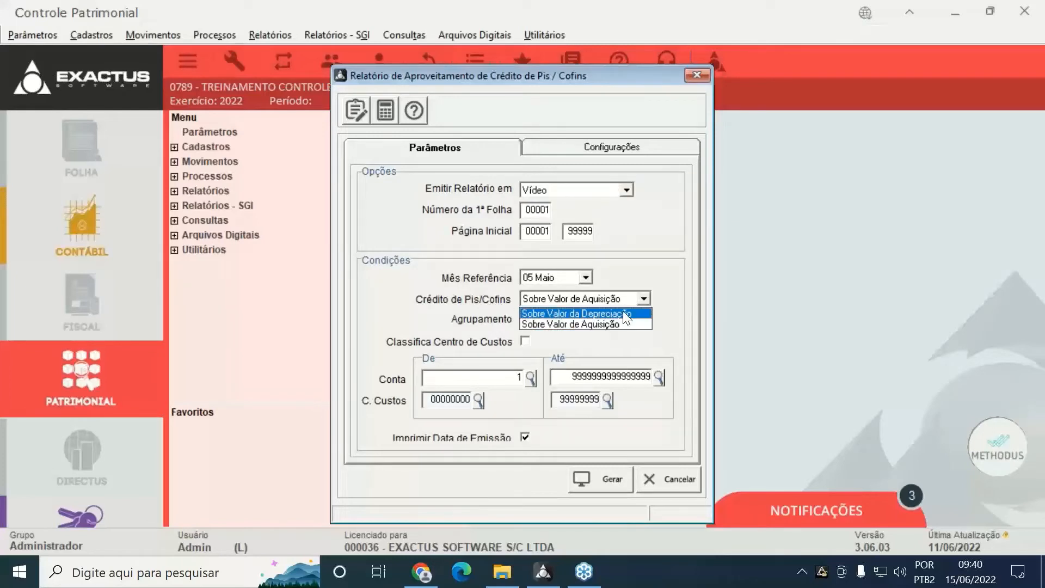
pyautogui.click(620, 315)
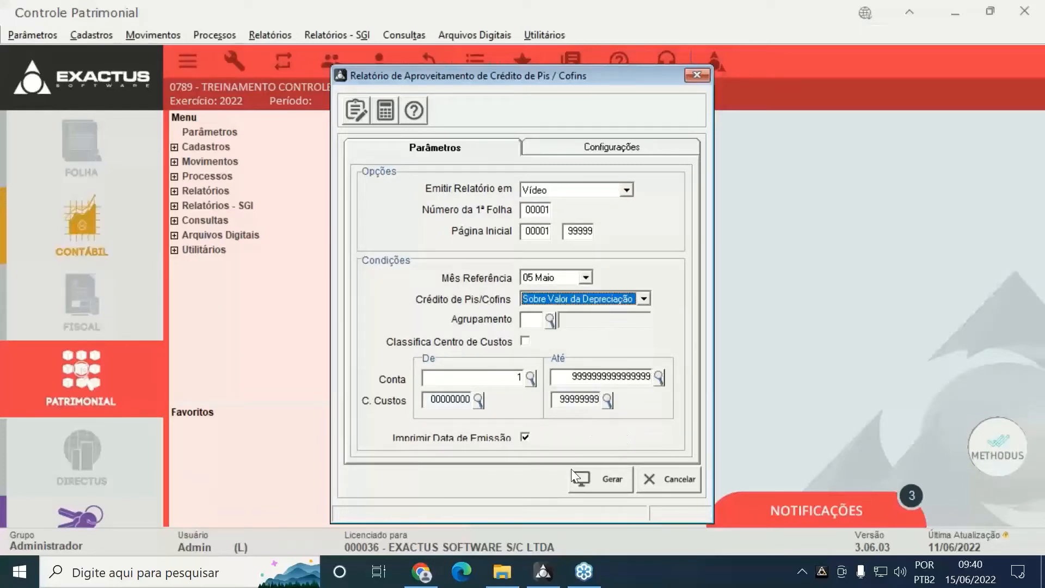
pyautogui.click(579, 484)
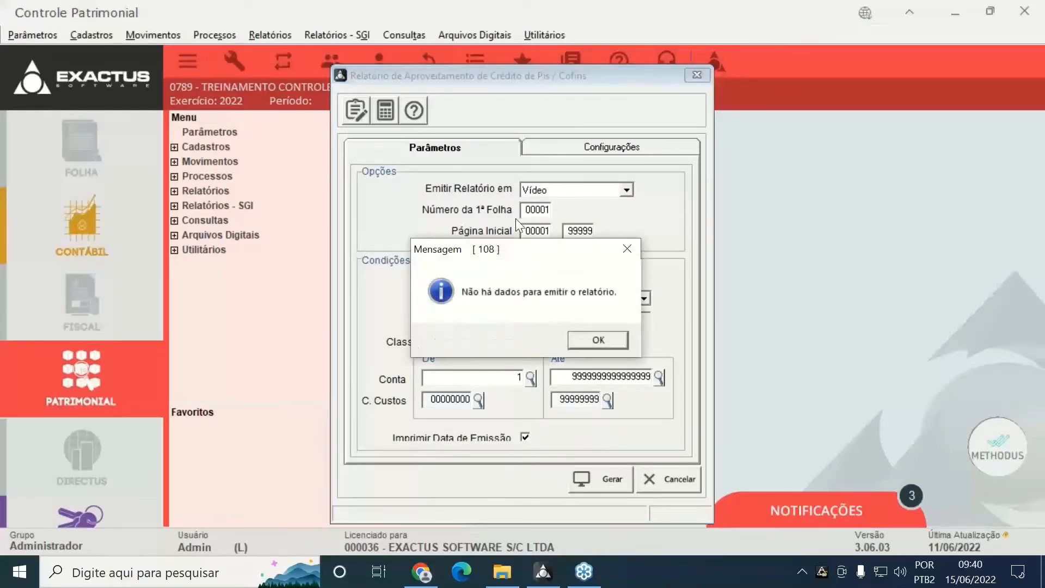
pyautogui.click(573, 338)
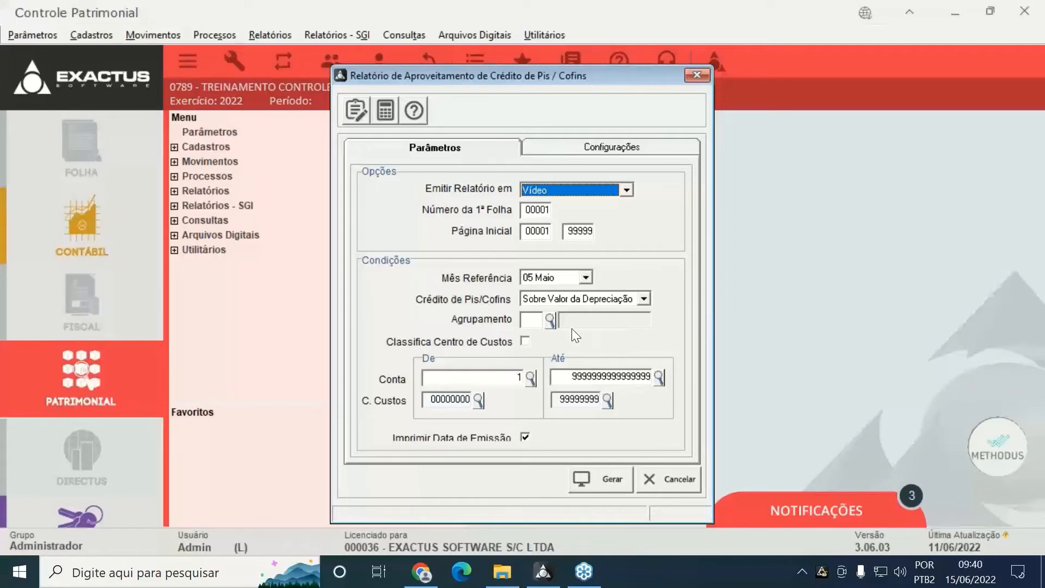
pyautogui.press('Escape')
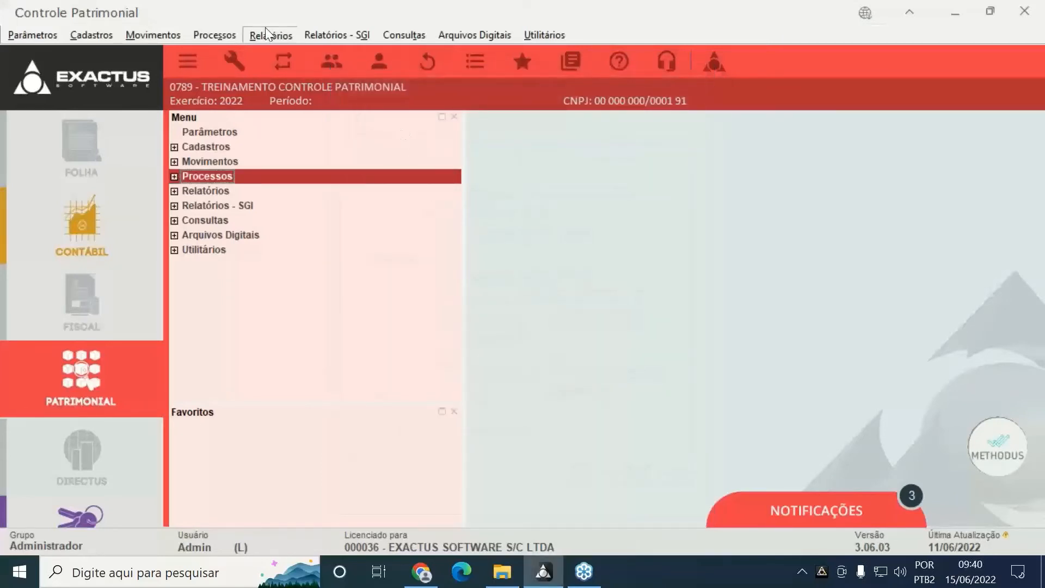
# Generate the Cadastro de Itens report and scroll to page 3's AQUISICAO DE VEICULO item
pyautogui.click(267, 33)
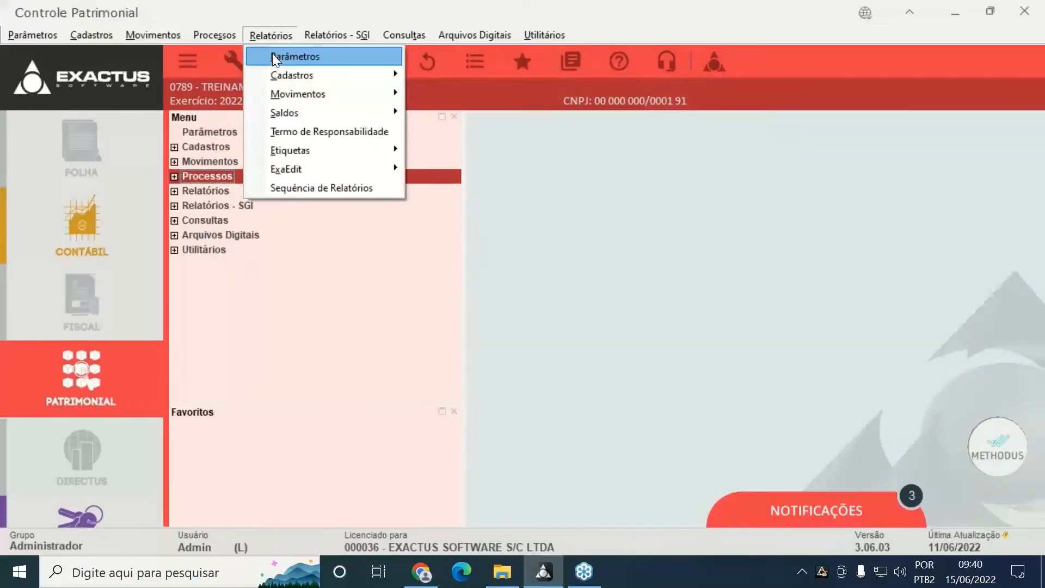
pyautogui.moveTo(361, 76)
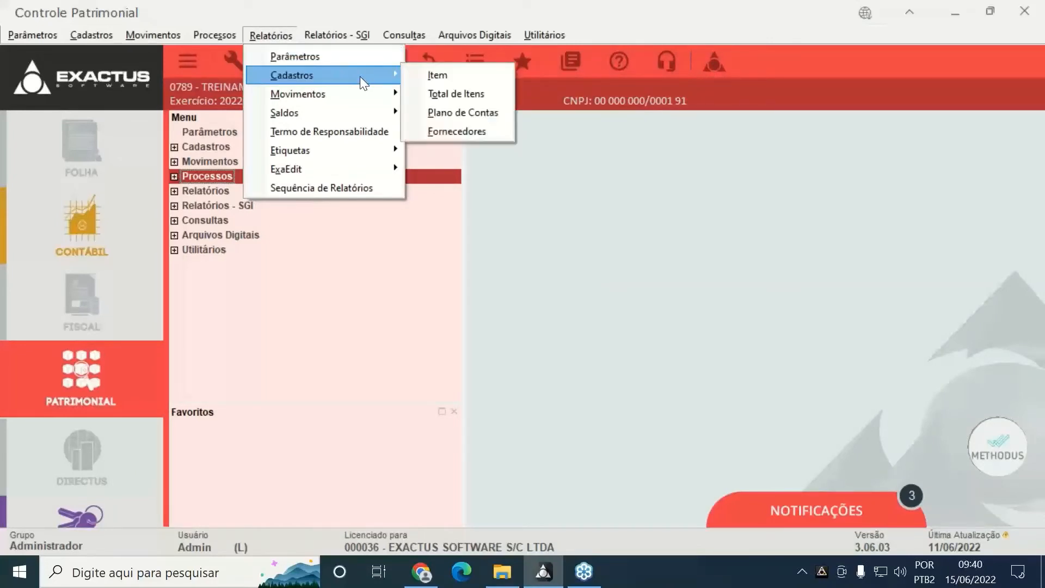
pyautogui.click(488, 77)
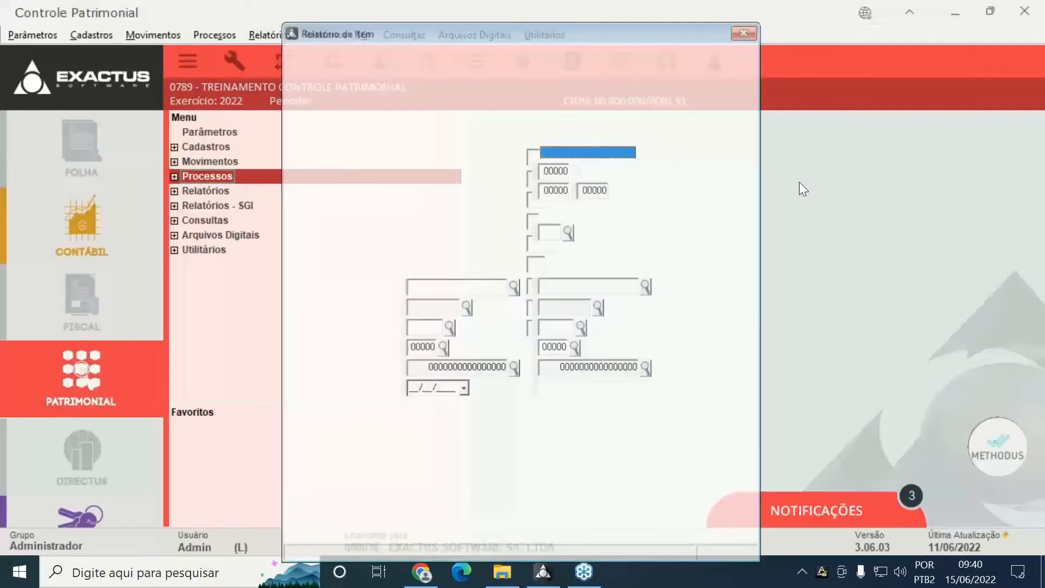
pyautogui.click(648, 524)
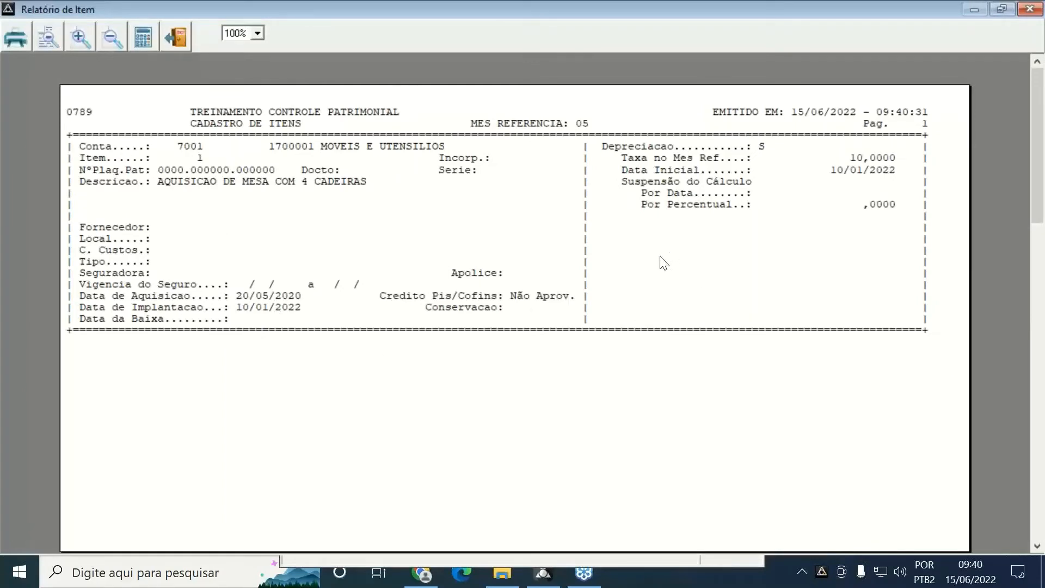
pyautogui.scroll(-5, 663, 263)
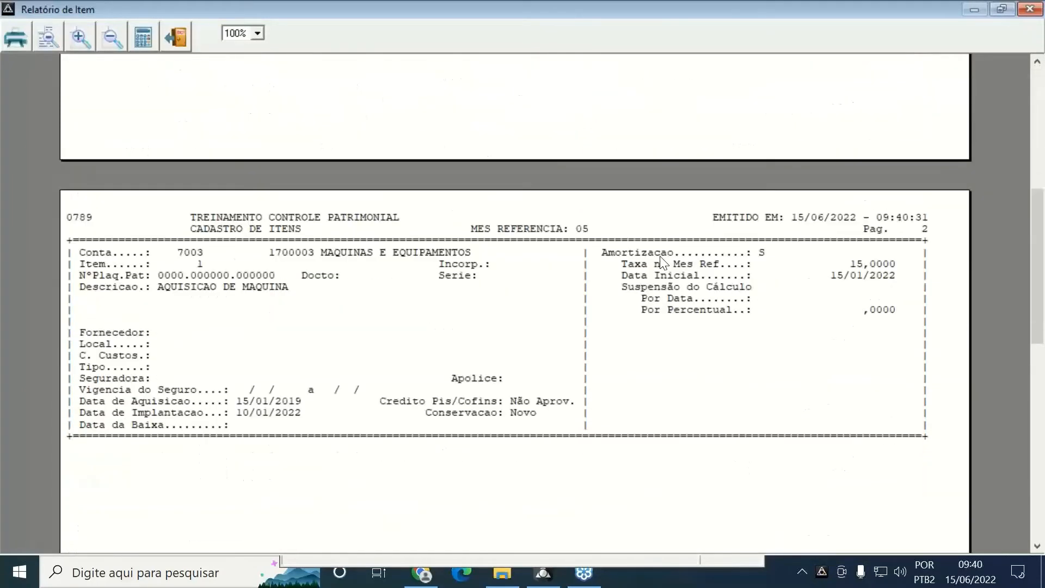
pyautogui.scroll(-5, 663, 263)
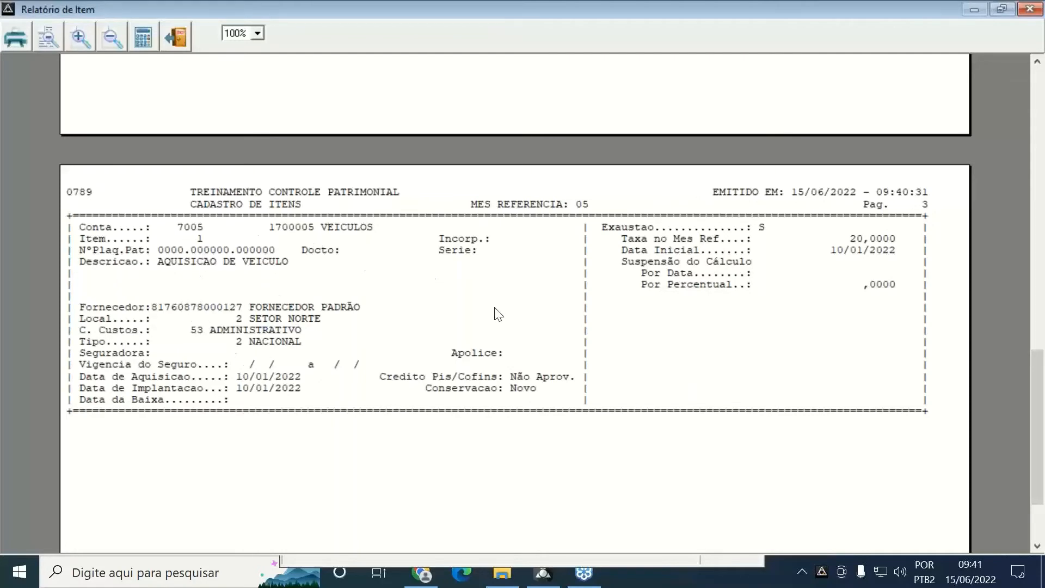
# Regenerate the item report with Imprimir Inf. Complementares, reviewing location and cost centre, then close it
pyautogui.press('Escape')
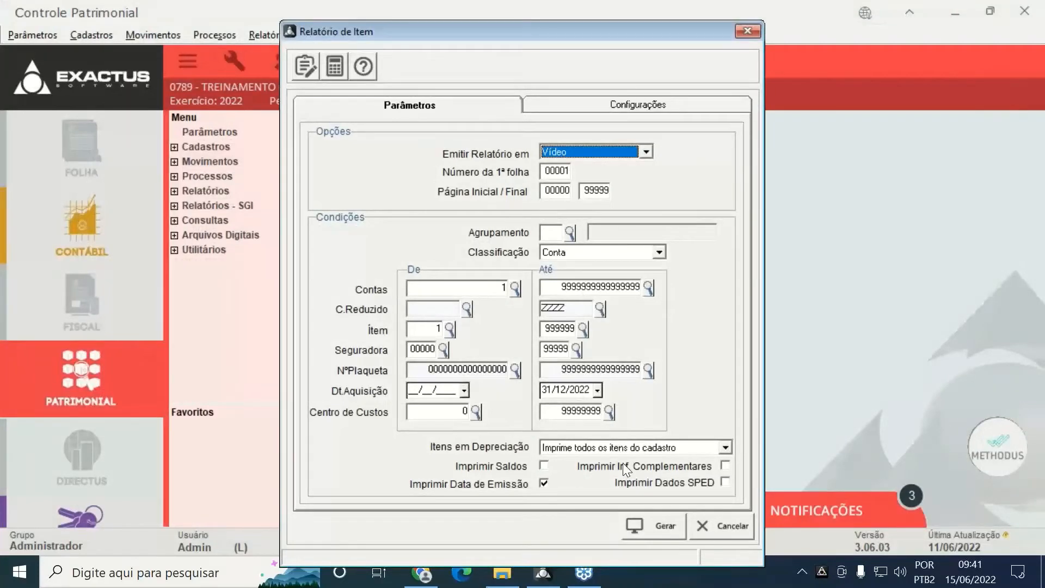
pyautogui.click(679, 465)
pyautogui.click(680, 466)
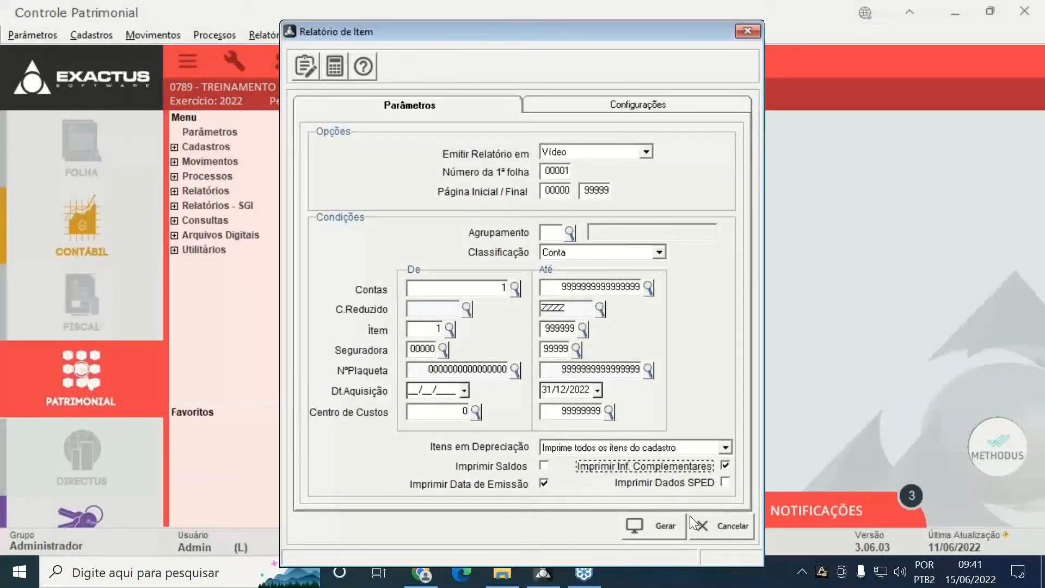
pyautogui.press('Return')
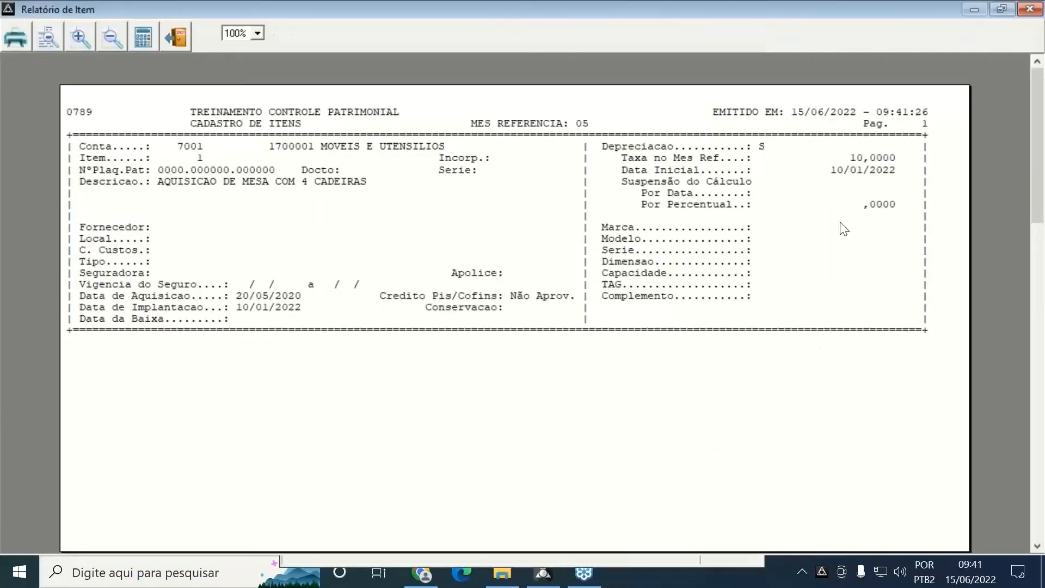
pyautogui.scroll(-5, 648, 412)
pyautogui.scroll(-5, 649, 412)
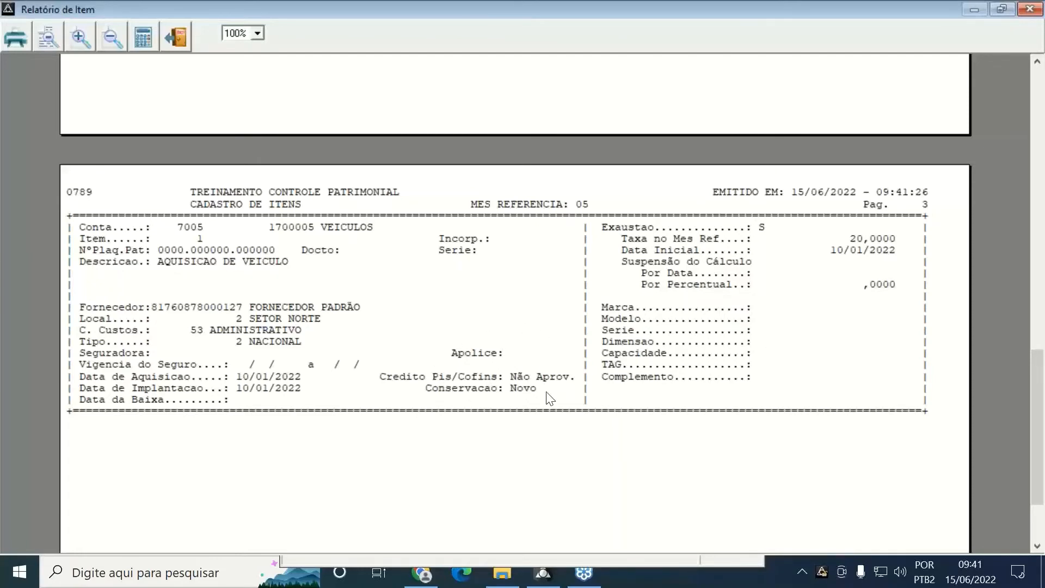
pyautogui.press('Escape')
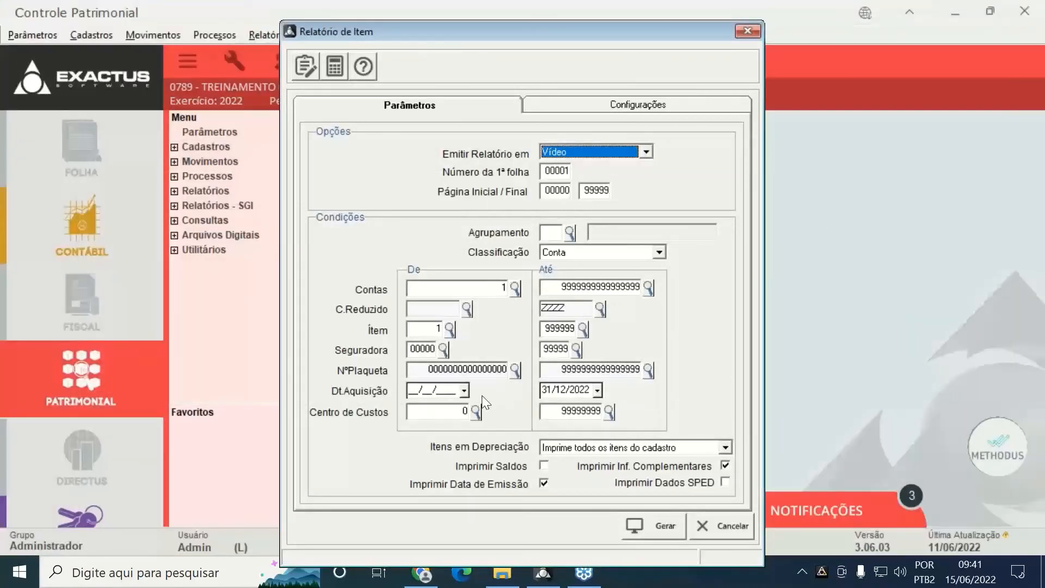
# Generate the item report with Dados SPED instead of complementary information, then close it
pyautogui.click(655, 464)
pyautogui.click(649, 482)
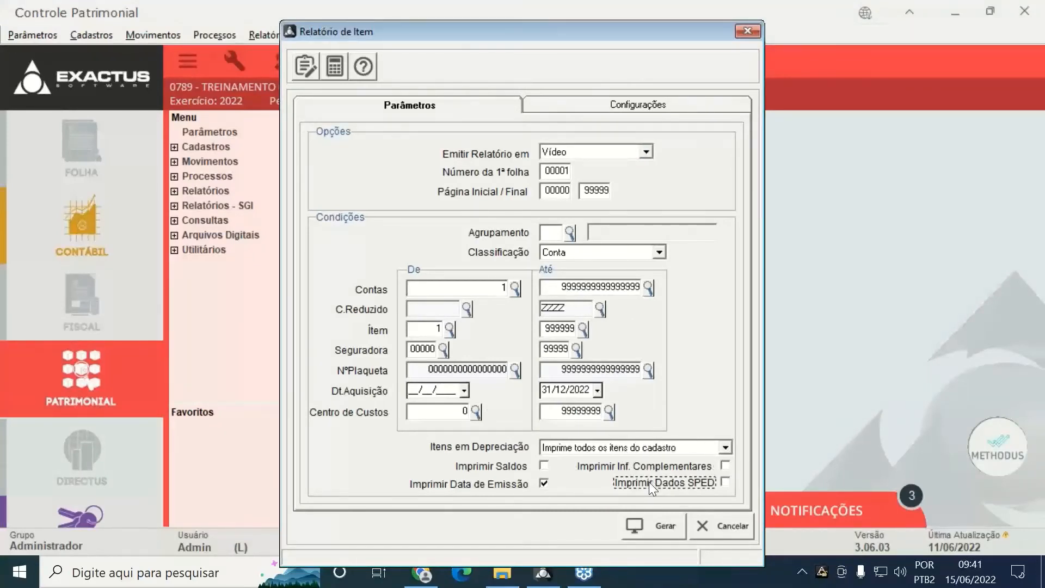
pyautogui.click(645, 521)
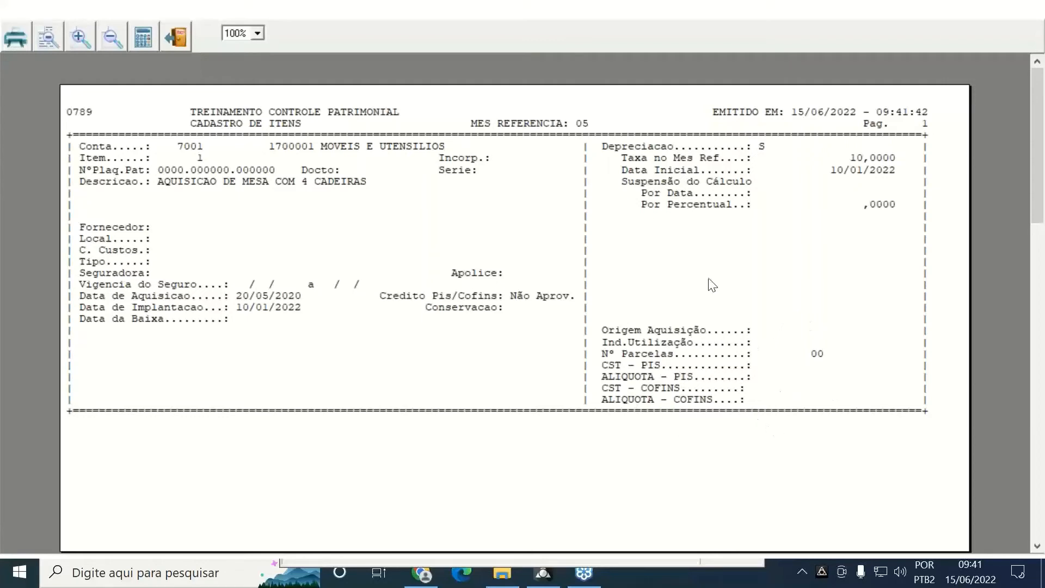
pyautogui.press('Escape')
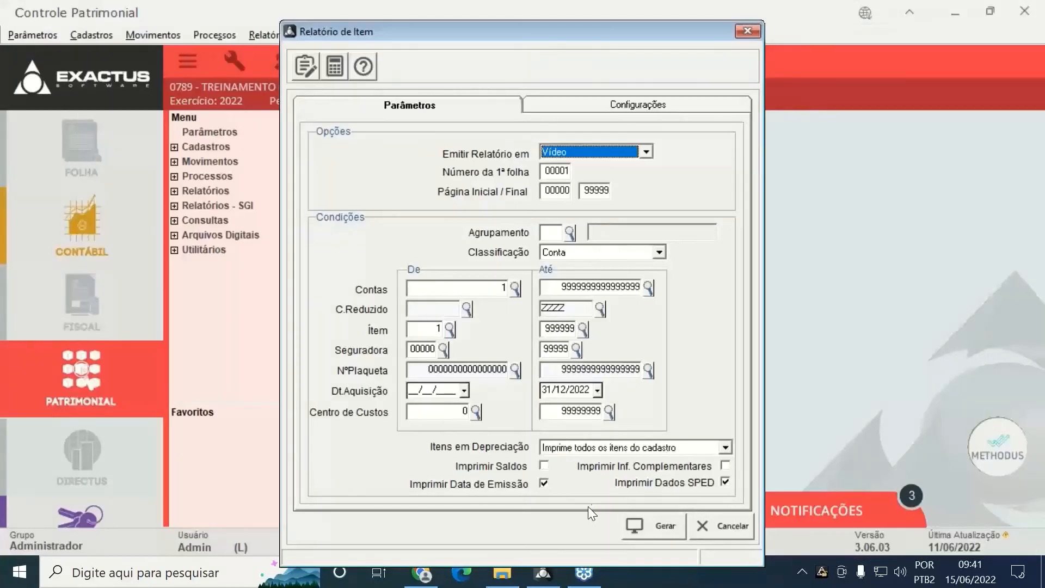
# Generate the item report with Imprimir Saldos instead of SPED data, then close it
pyautogui.click(640, 488)
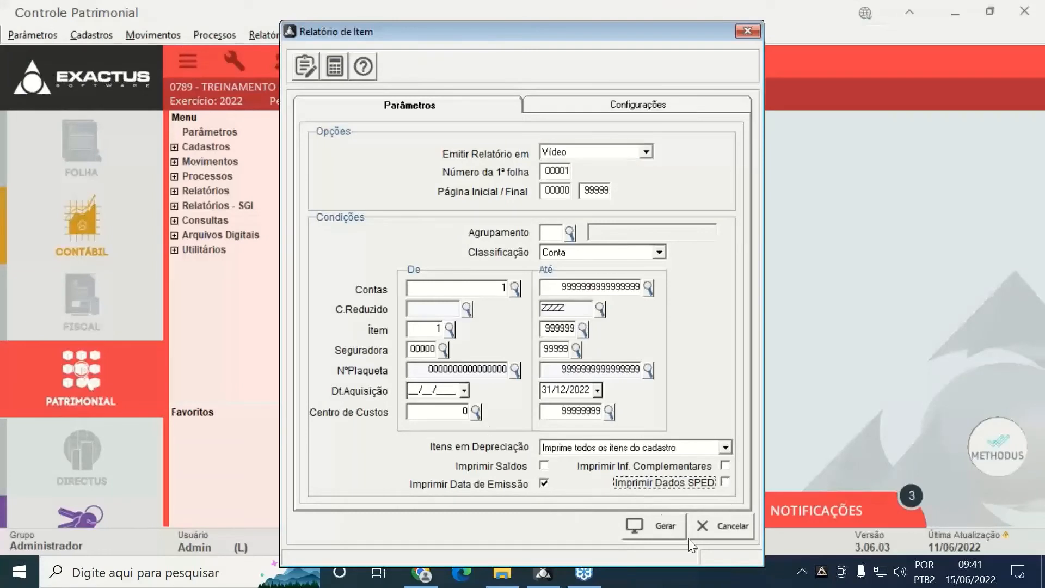
pyautogui.click(490, 468)
pyautogui.press('Return')
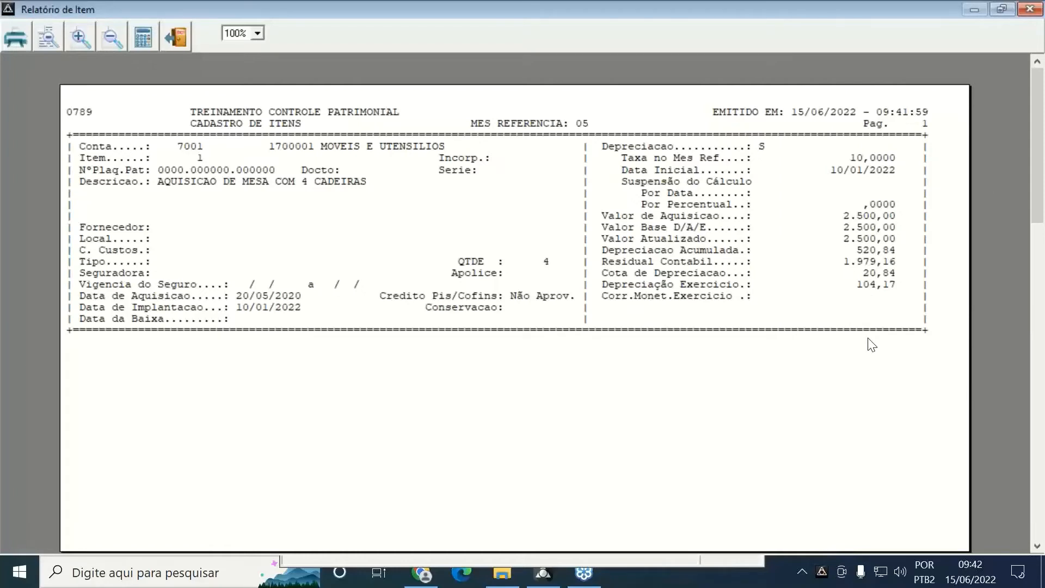
pyautogui.press('Escape')
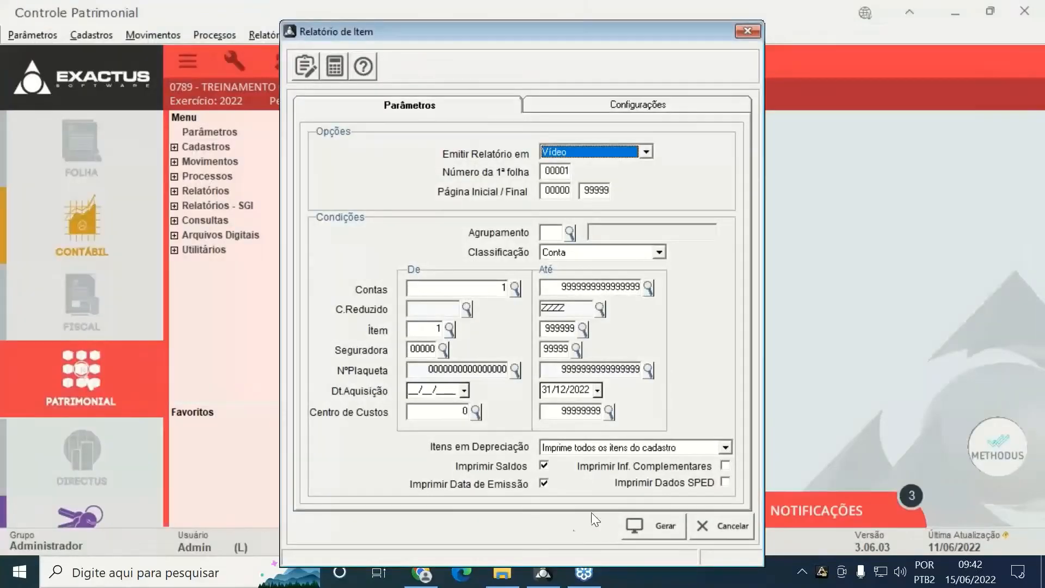
# Review the Itens em Depreciação filter choices in the report parameters
pyautogui.click(507, 471)
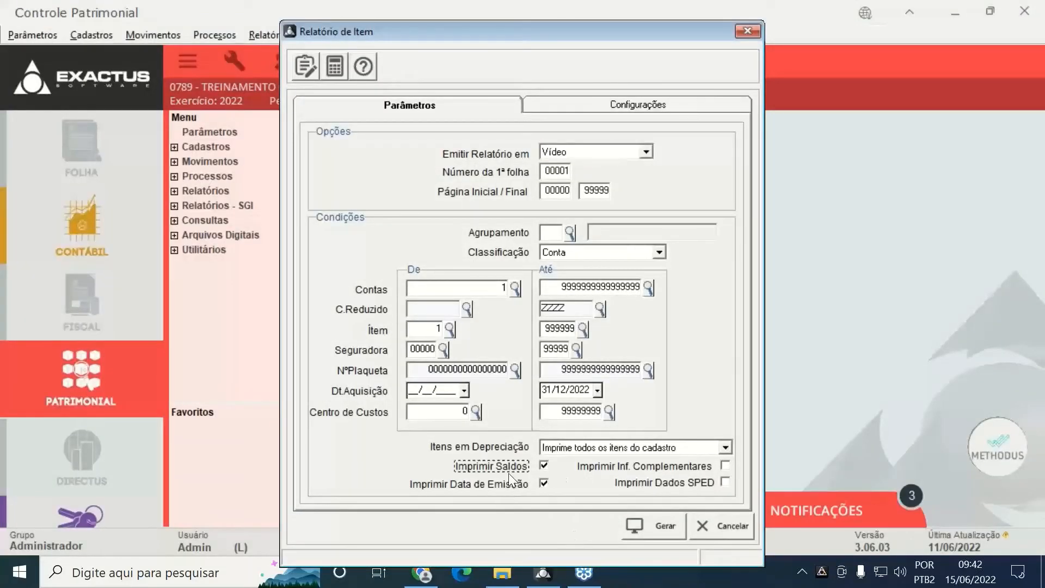
pyautogui.click(558, 450)
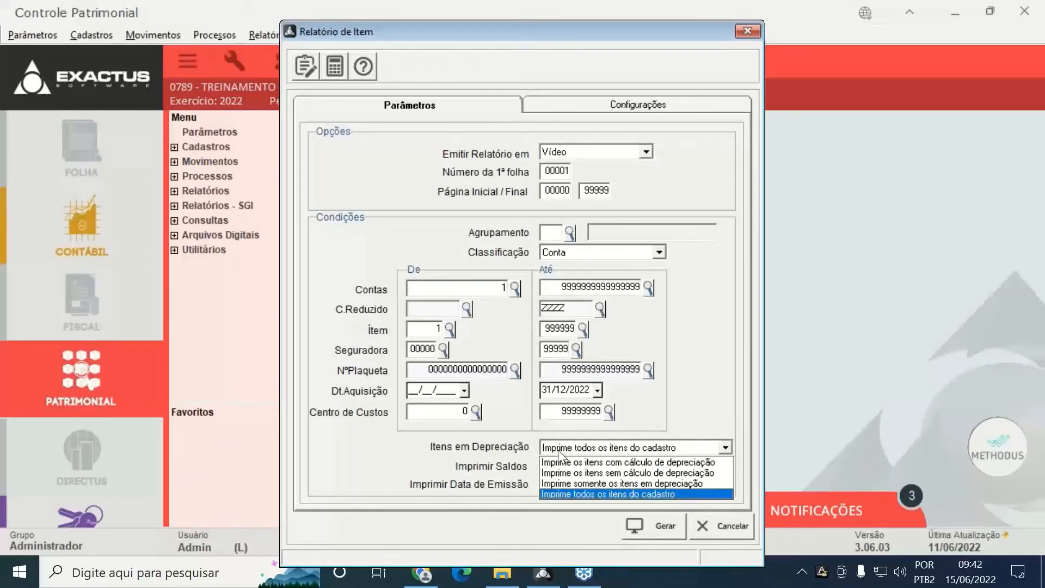
pyautogui.click(557, 450)
pyautogui.click(557, 450)
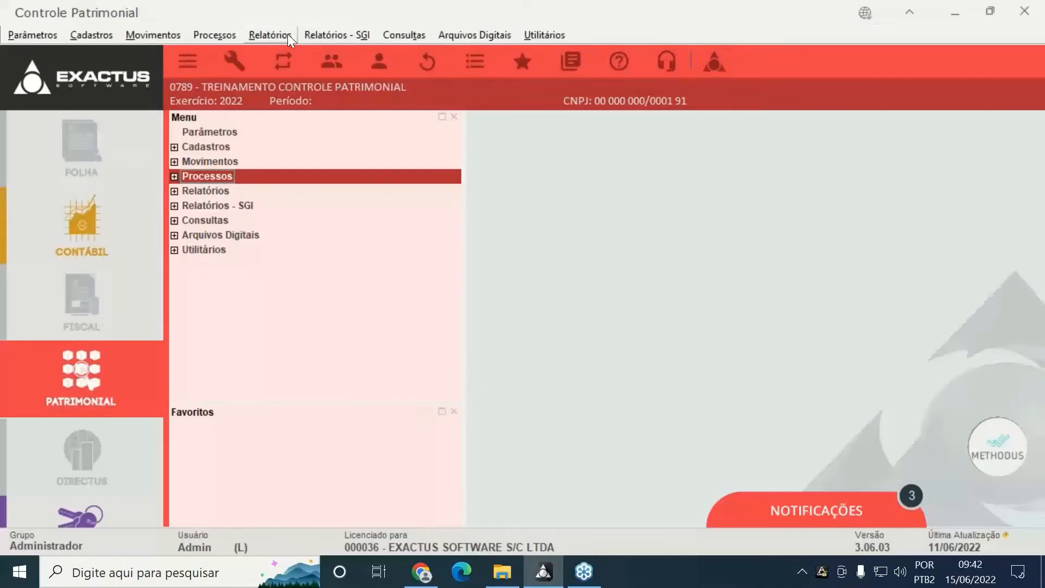
# Generate the Saldo do Imobilizado report from Relatórios - SGI > Imobilizado
pyautogui.click(344, 37)
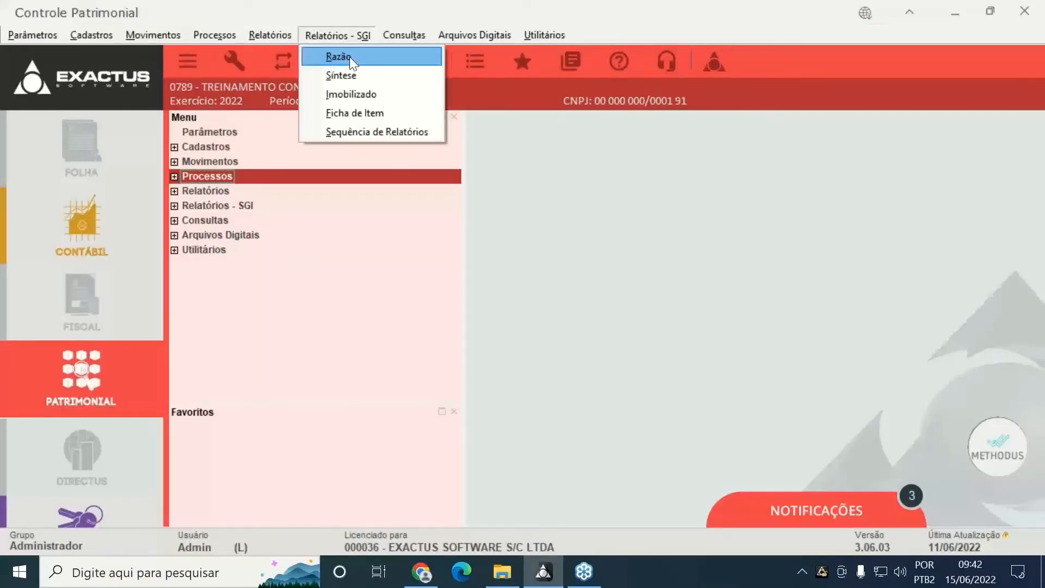
pyautogui.click(339, 96)
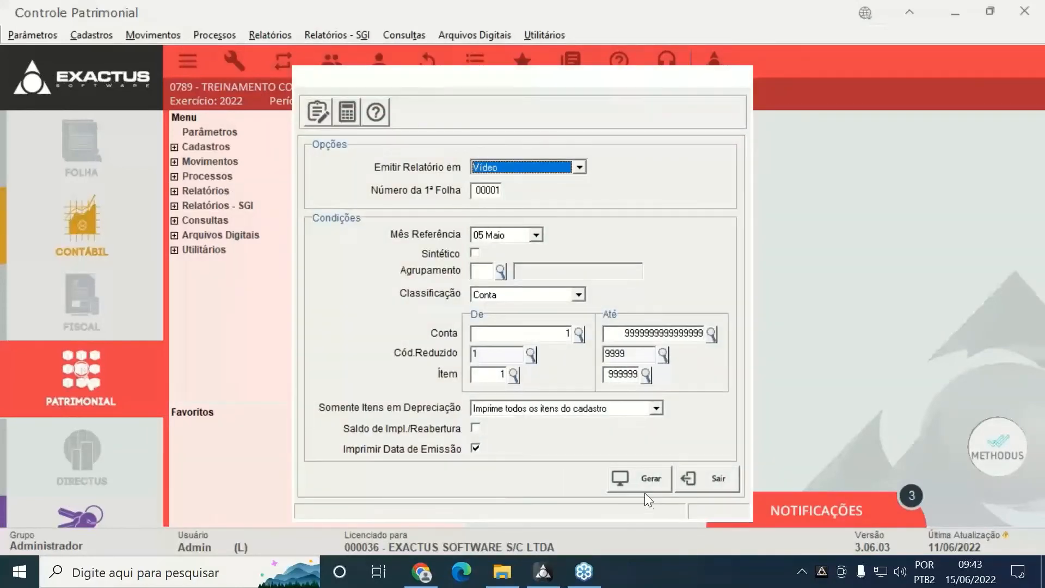
pyautogui.click(645, 484)
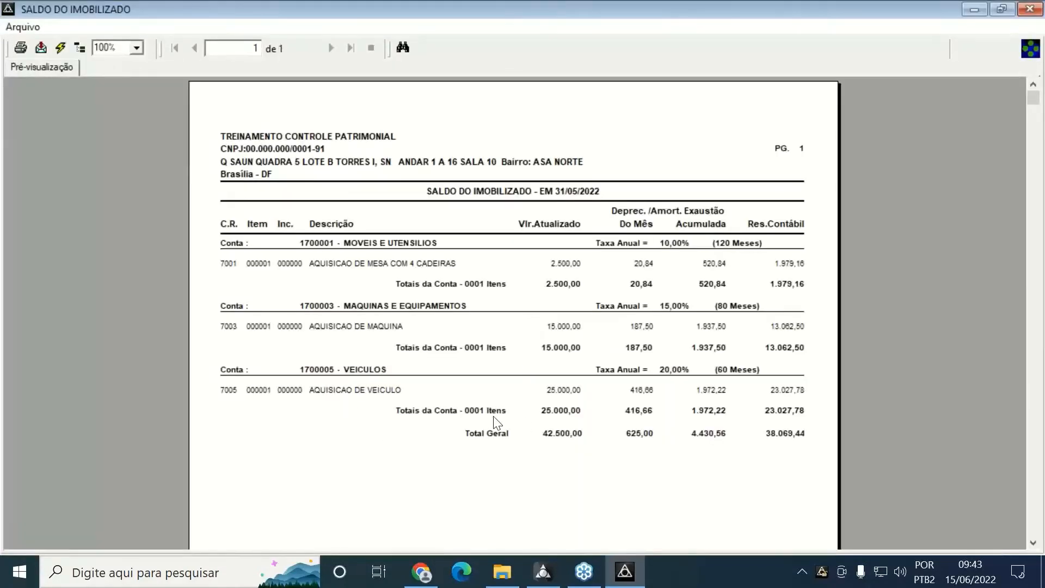
# Browse the report's export format list, then cancel without exporting
pyautogui.click(41, 48)
pyautogui.click(555, 274)
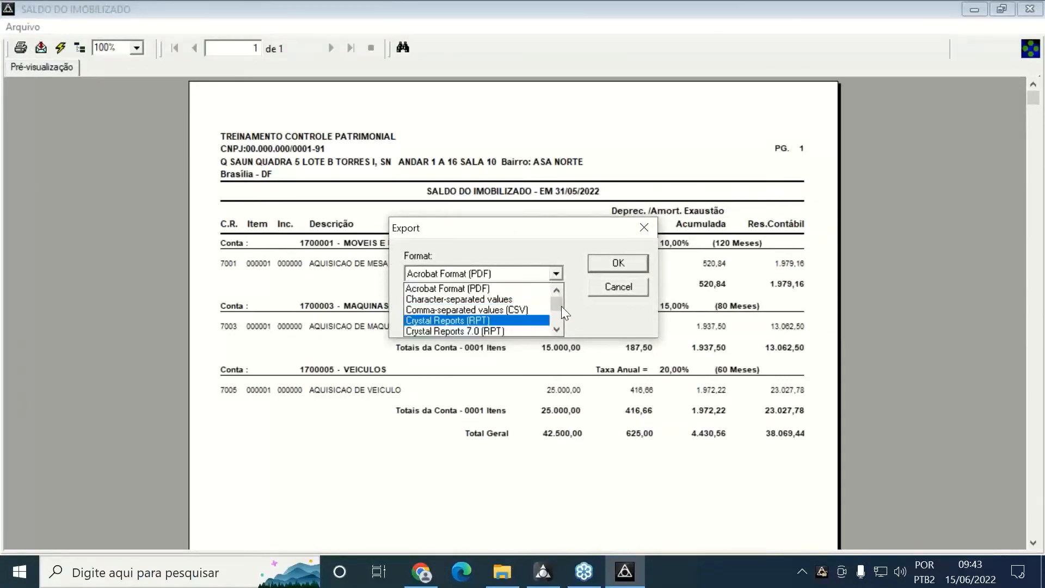
pyautogui.moveTo(557, 308)
pyautogui.mouseDown()
pyautogui.moveTo(551, 325)
pyautogui.moveTo(566, 301)
pyautogui.mouseUp()
pyautogui.click(632, 286)
pyautogui.click(633, 286)
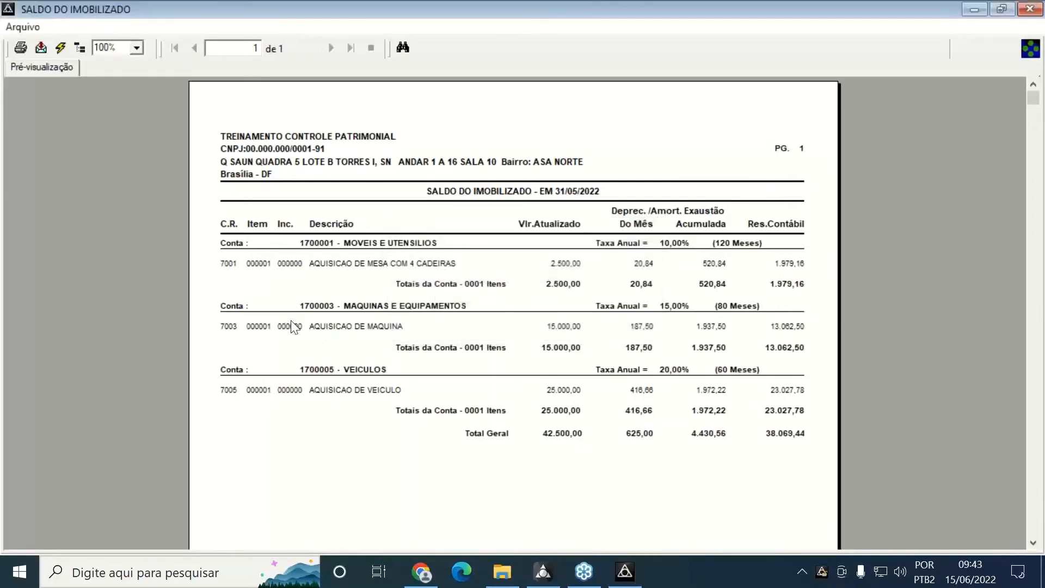
# Regenerate the Saldo do Imobilizado report as a PDF and scroll through it in Edge
pyautogui.click(1039, 9)
pyautogui.click(580, 168)
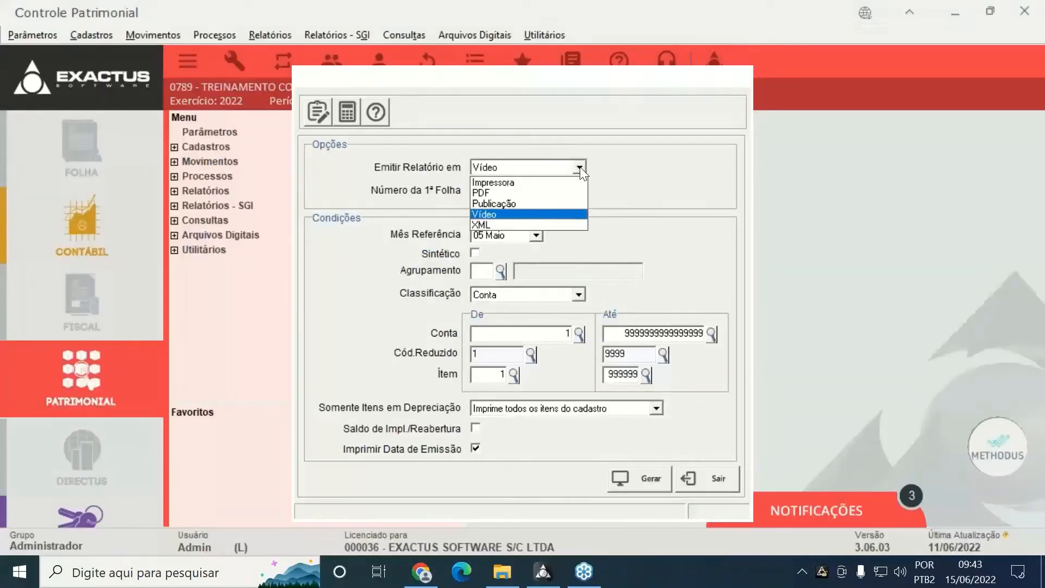
pyautogui.click(479, 193)
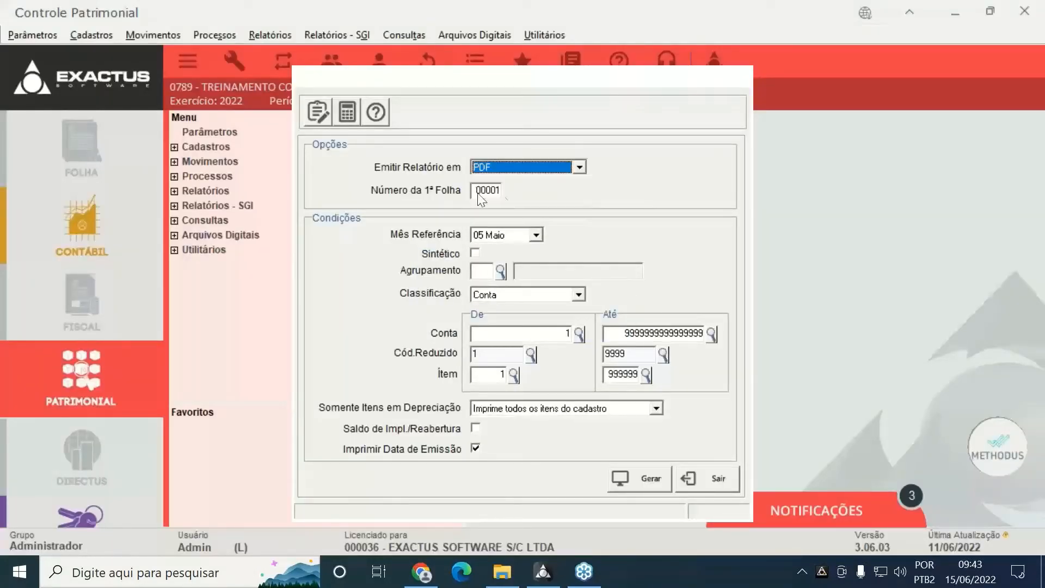
pyautogui.click(636, 482)
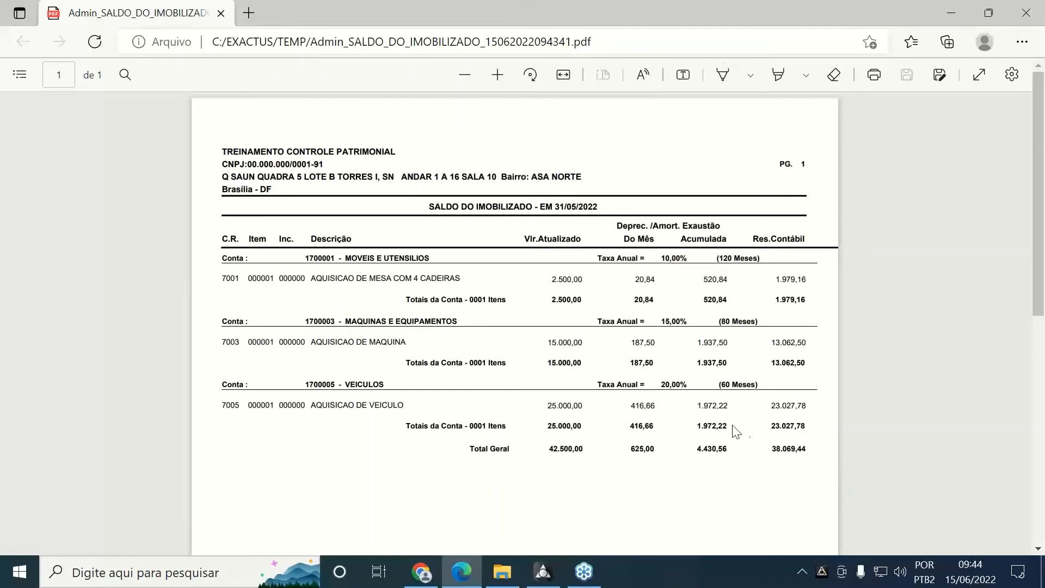
pyautogui.scroll(-1, 710, 404)
pyautogui.scroll(-5, 711, 404)
pyautogui.scroll(6, 709, 402)
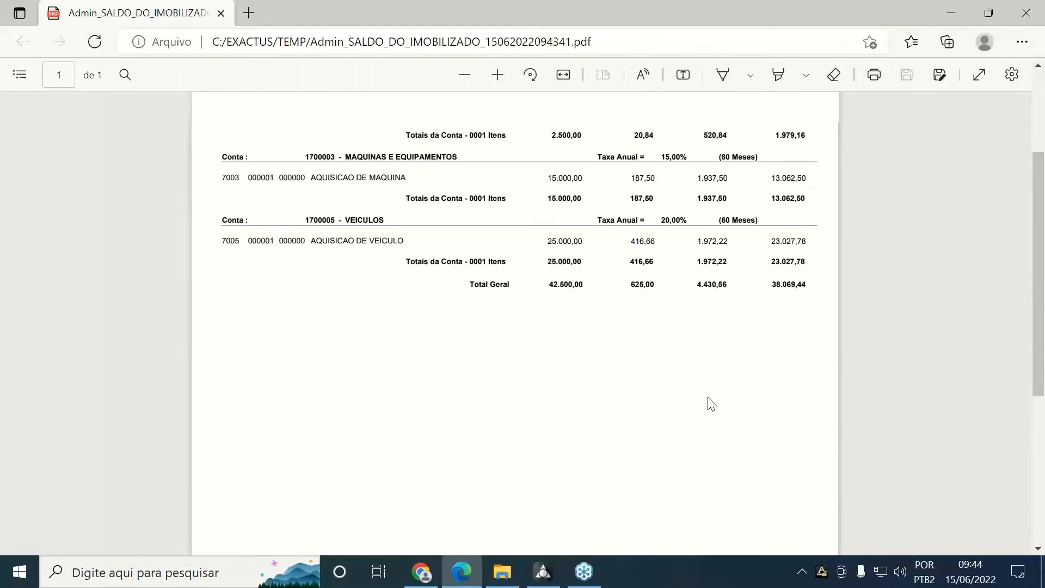
pyautogui.scroll(-5, 710, 401)
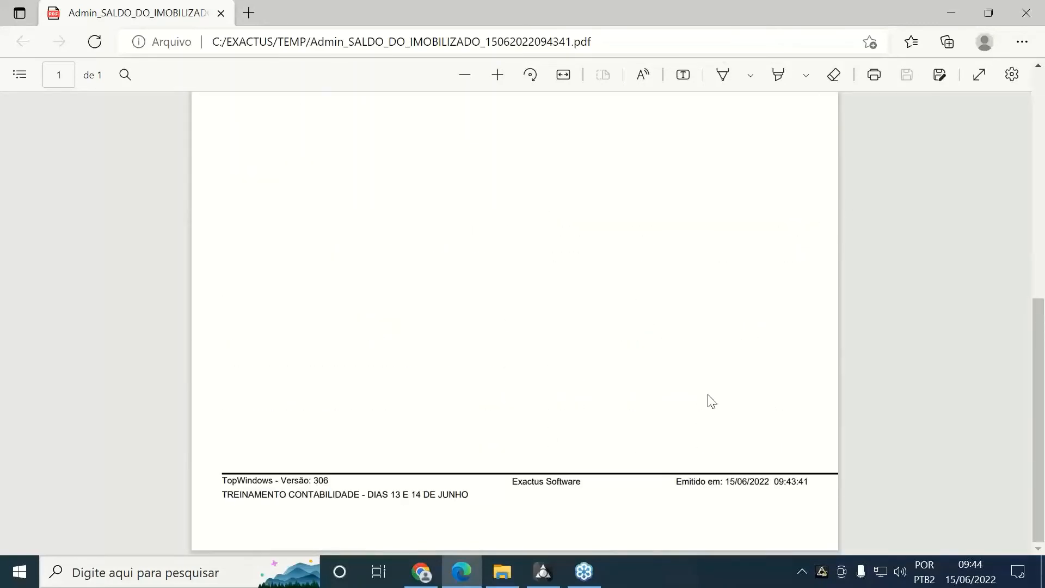
pyautogui.scroll(5, 711, 404)
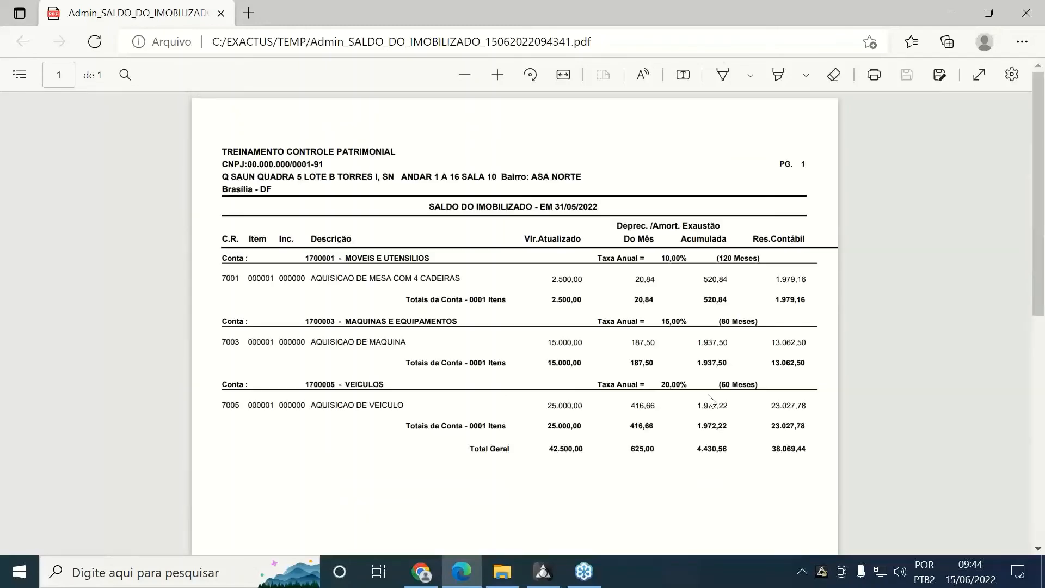
# Close the PDF and report options, then open the Consultas > Saldo de Itens inquiry
pyautogui.click(1028, 14)
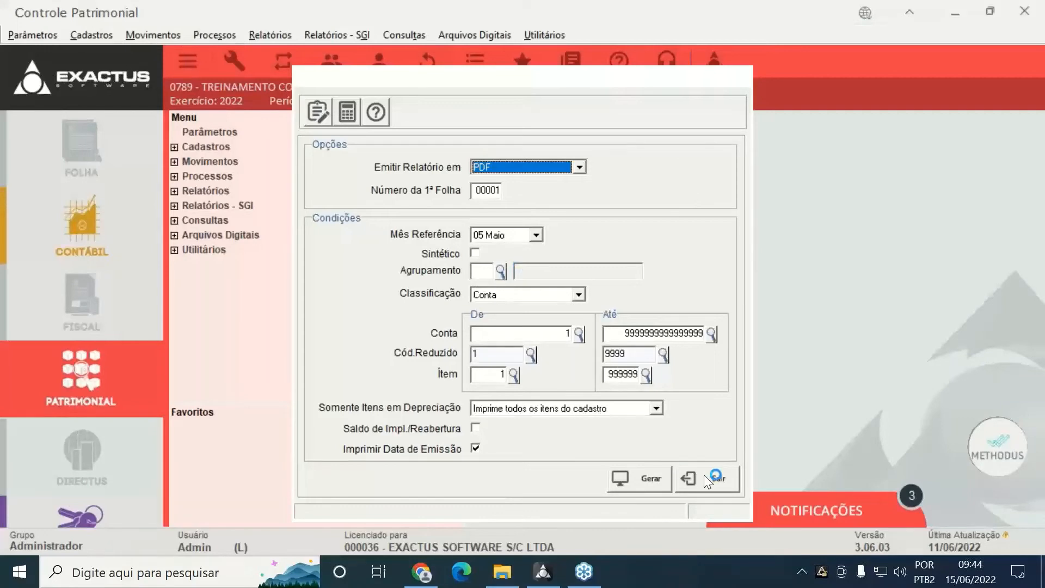
pyautogui.click(705, 477)
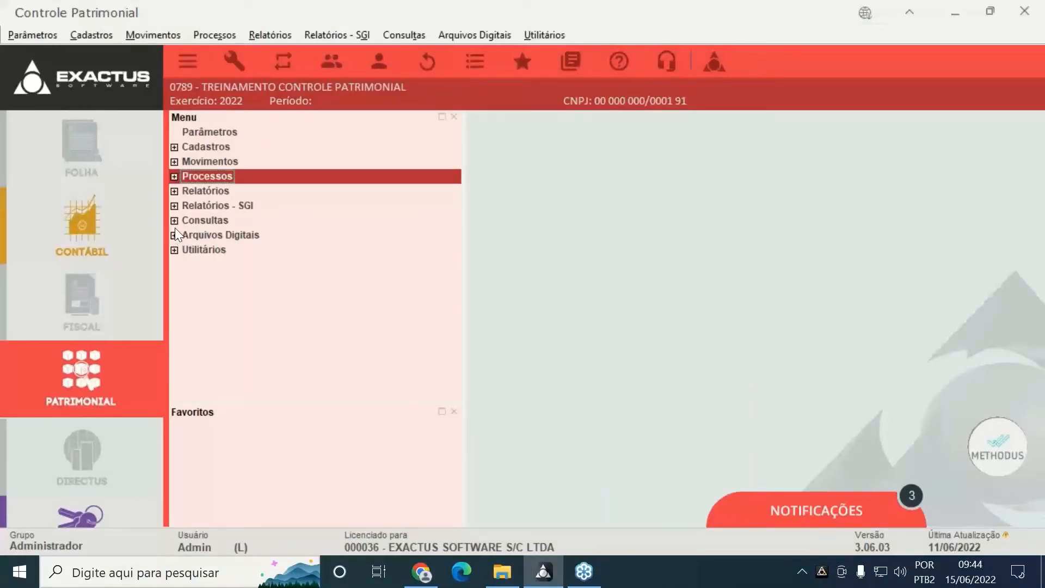
pyautogui.click(174, 220)
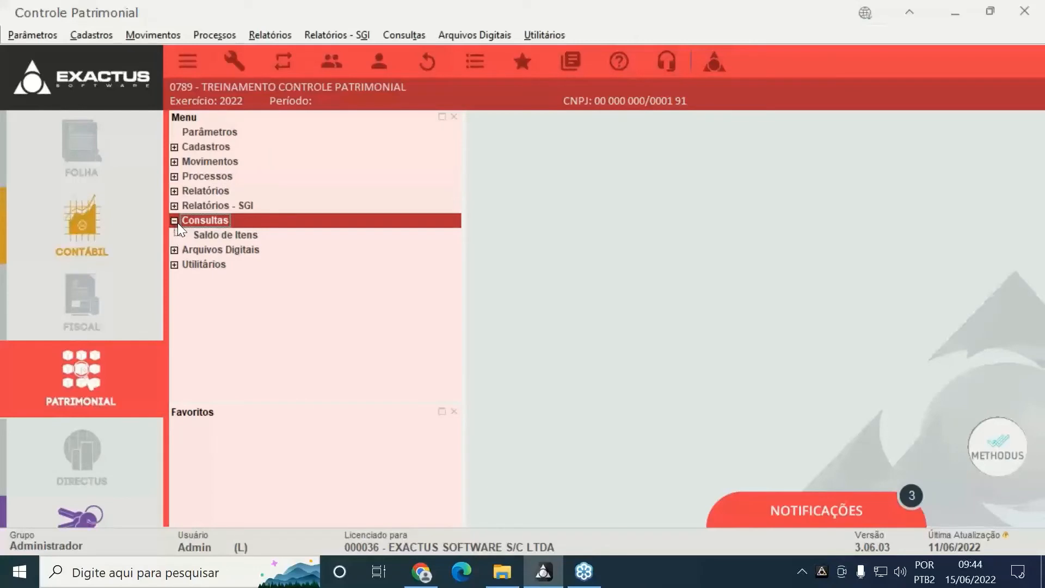
pyautogui.click(206, 235)
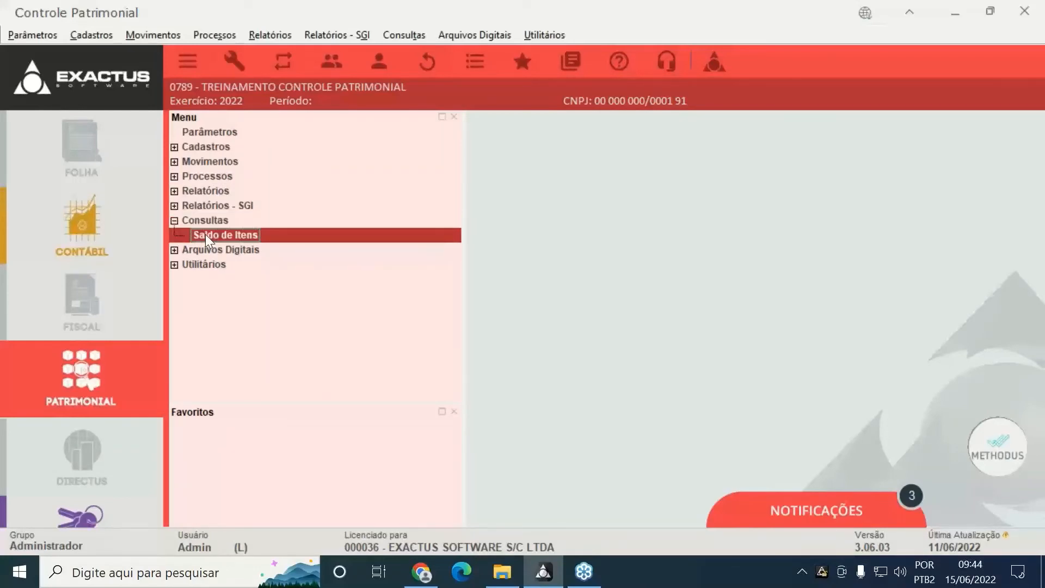
pyautogui.doubleClick(205, 234)
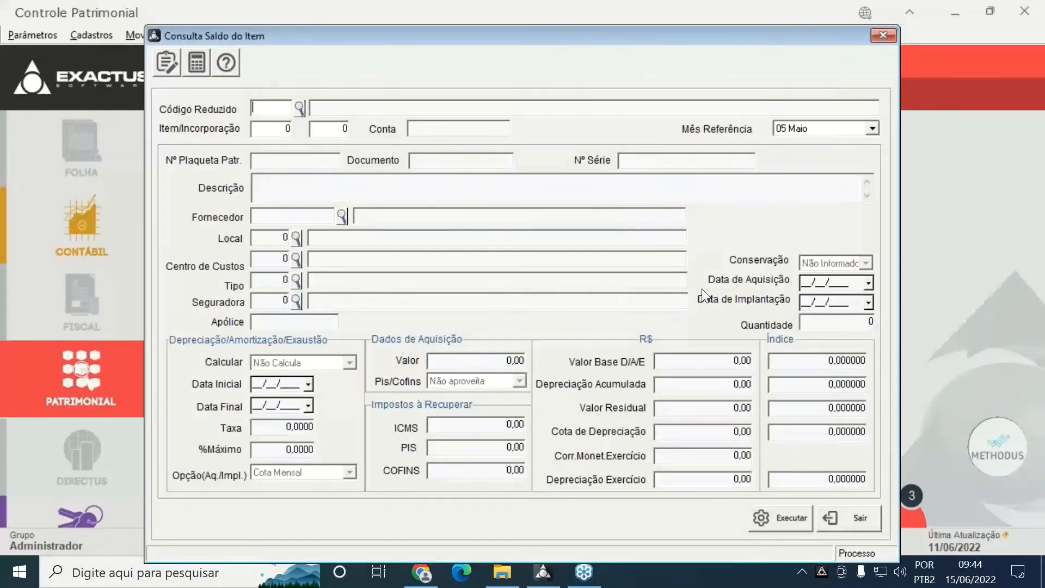
# Clear the Aquisição de start date so the Item lookup lists all four items
pyautogui.press('F2')
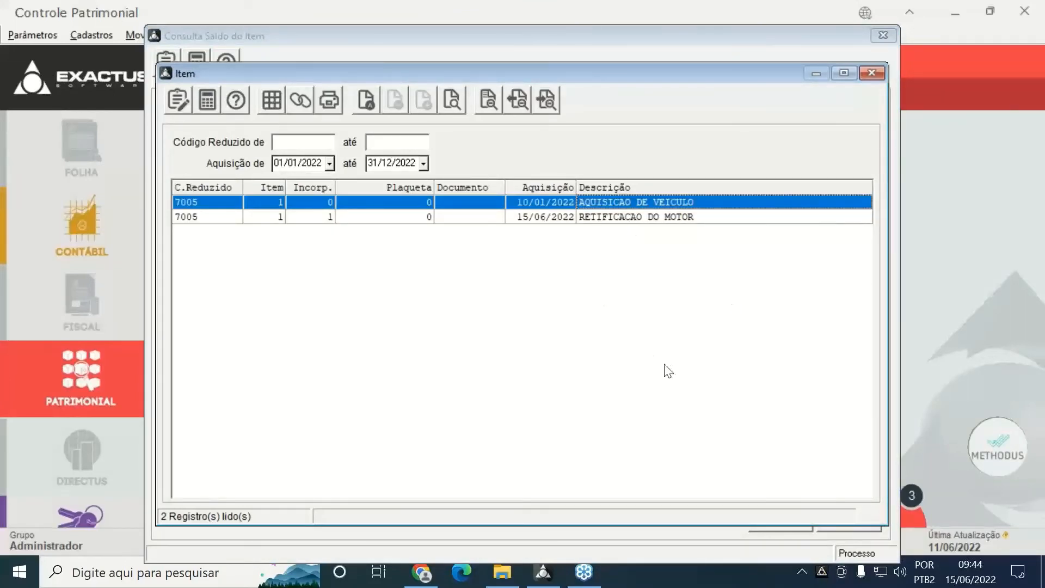
pyautogui.click(571, 218)
pyautogui.click(566, 201)
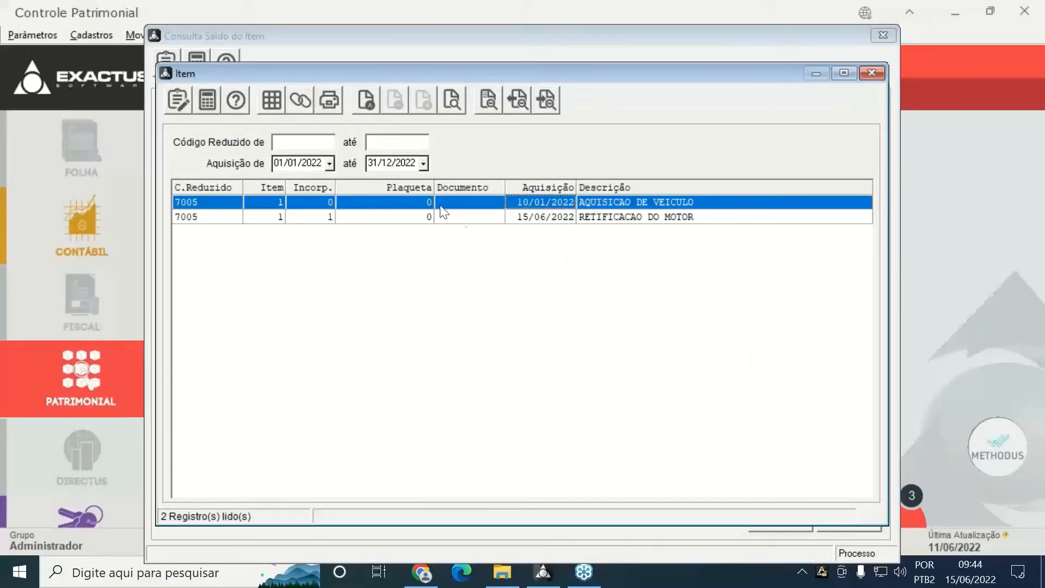
pyautogui.click(277, 164)
pyautogui.press('Delete')
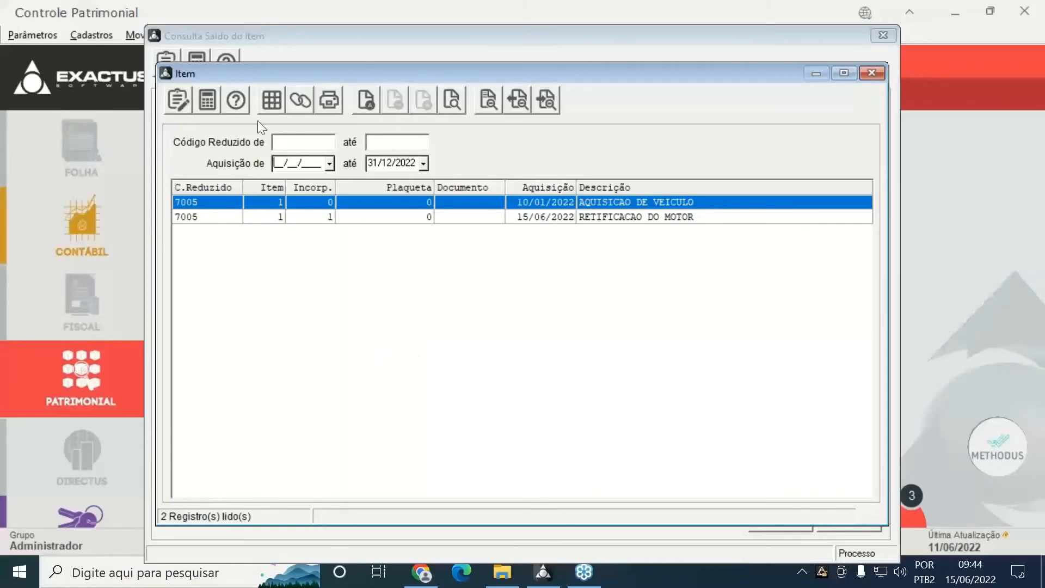
pyautogui.click(277, 107)
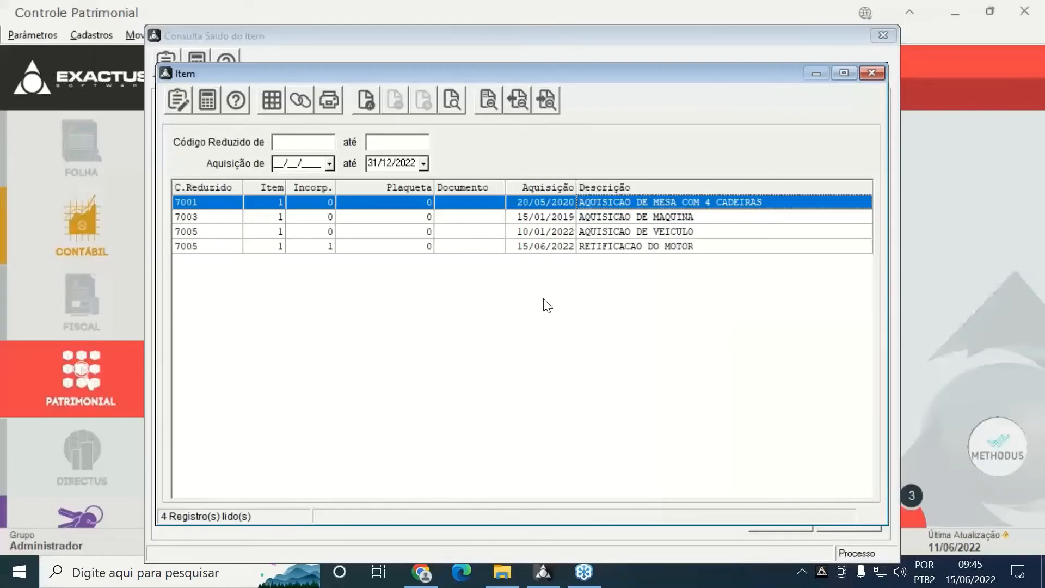
# Calculate item 7001's balance, showing residual value 1.979,16, then close the inquiry
pyautogui.doubleClick(184, 204)
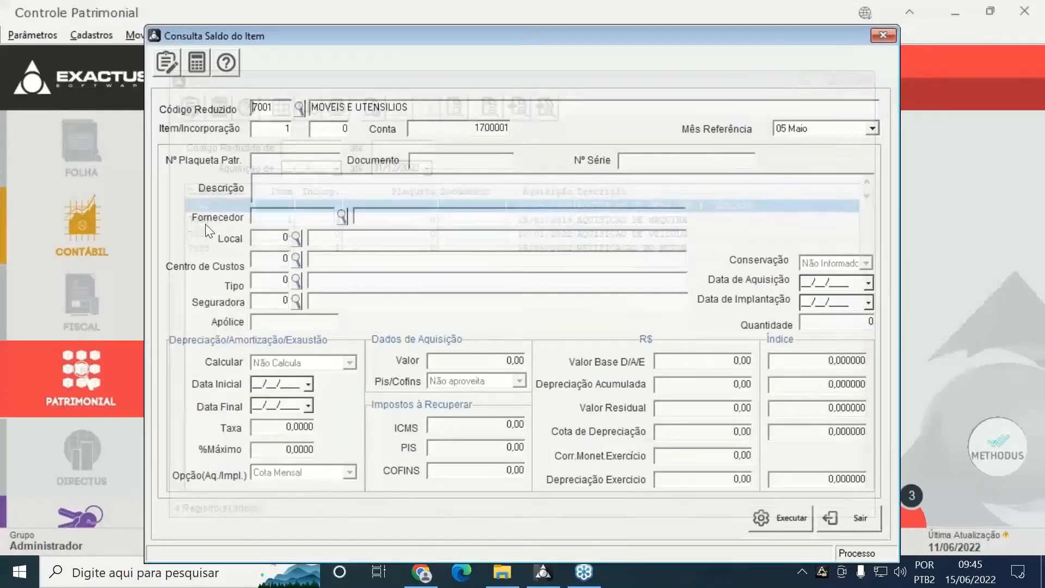
pyautogui.click(775, 520)
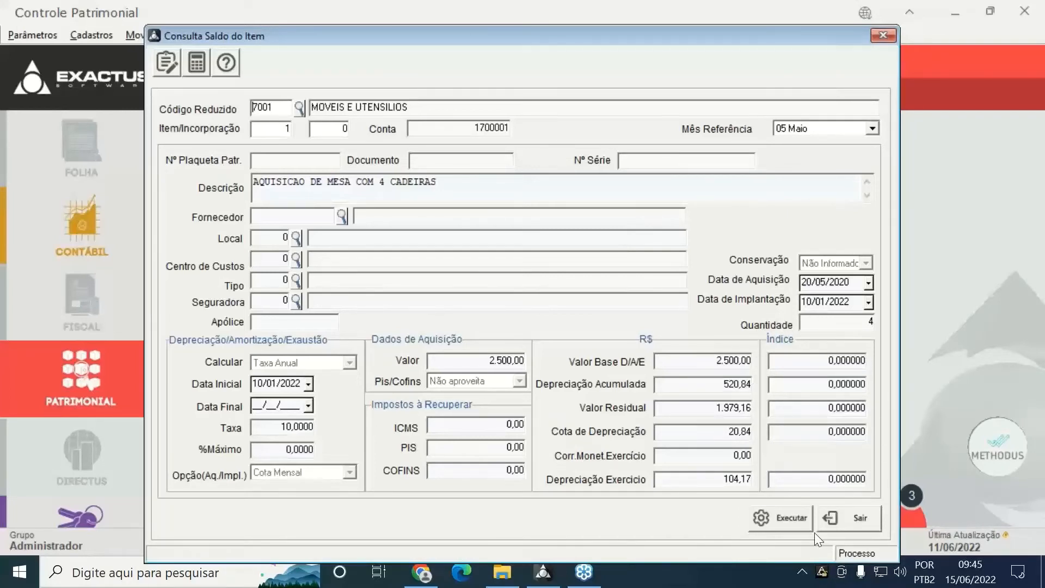
pyautogui.click(855, 512)
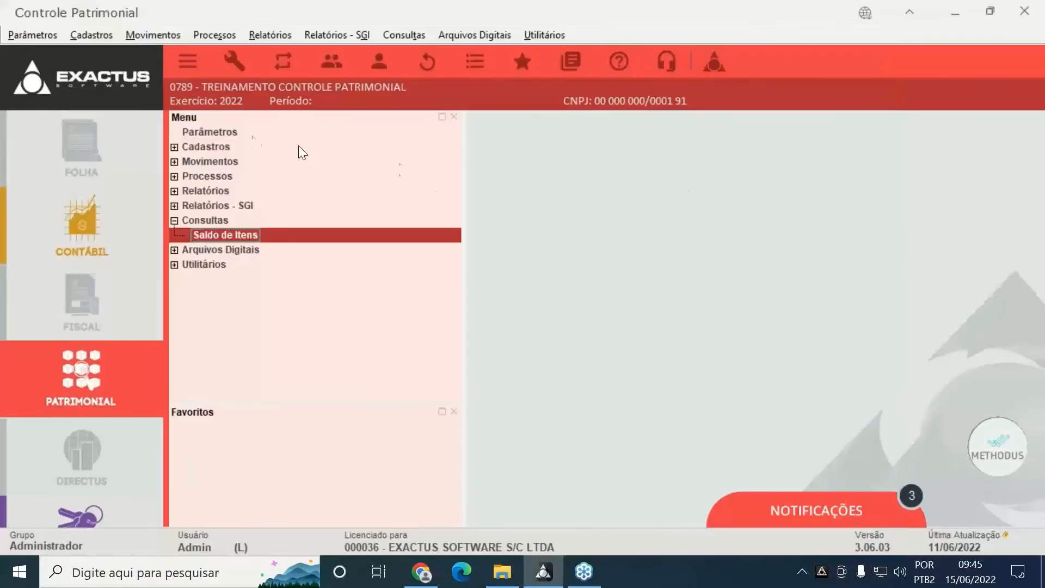
# Tick Imprimir Índices in the company parameters, save, and reopen Saldo de Itens
pyautogui.click(216, 132)
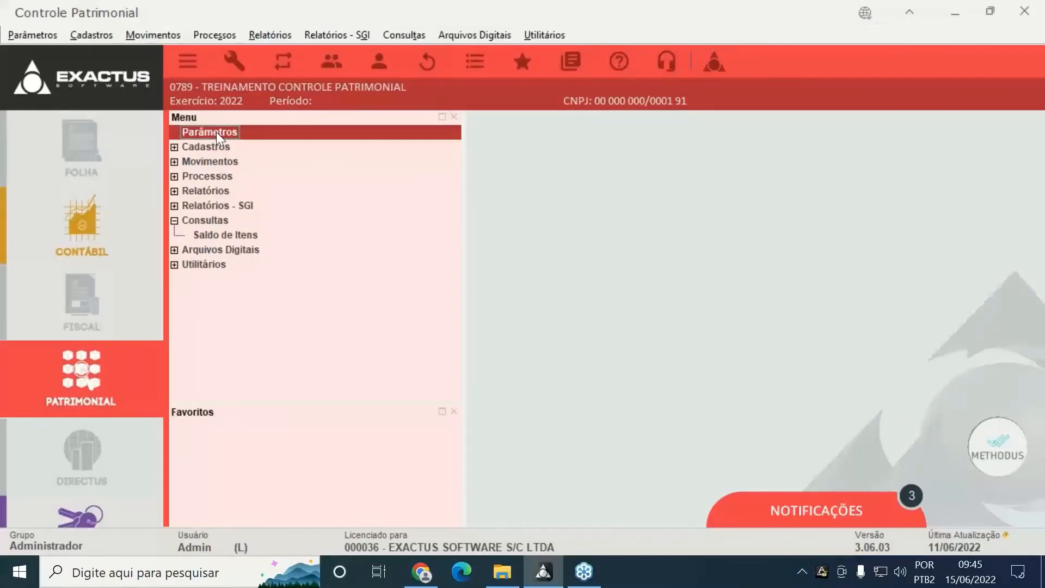
pyautogui.doubleClick(216, 132)
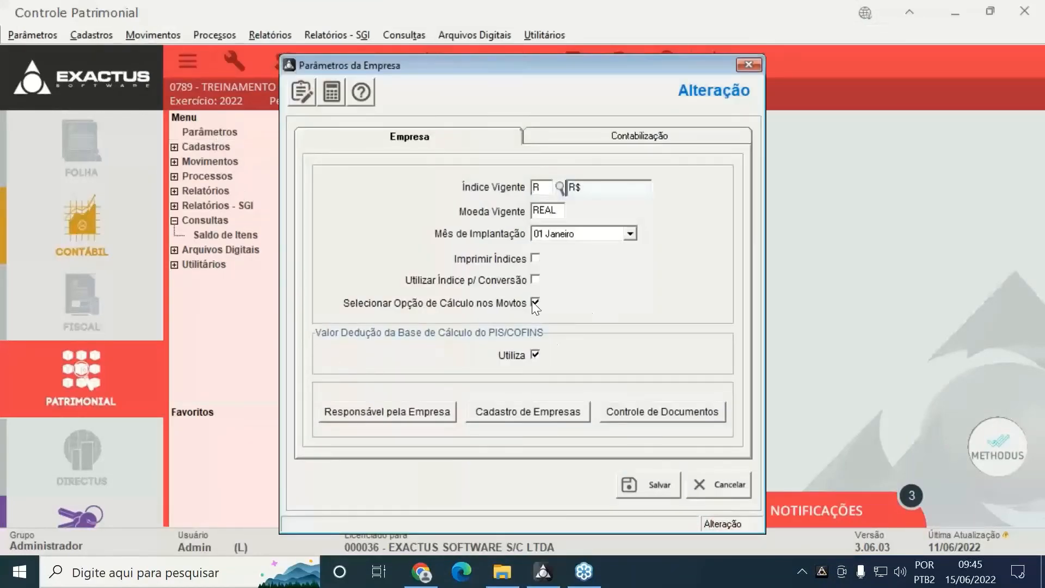
pyautogui.click(516, 262)
pyautogui.click(642, 484)
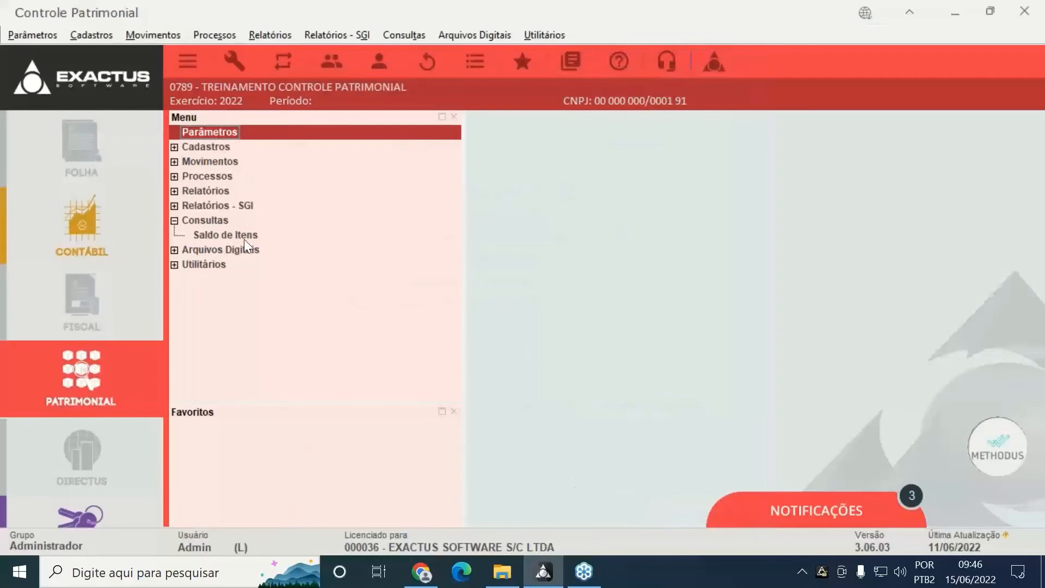
pyautogui.click(244, 240)
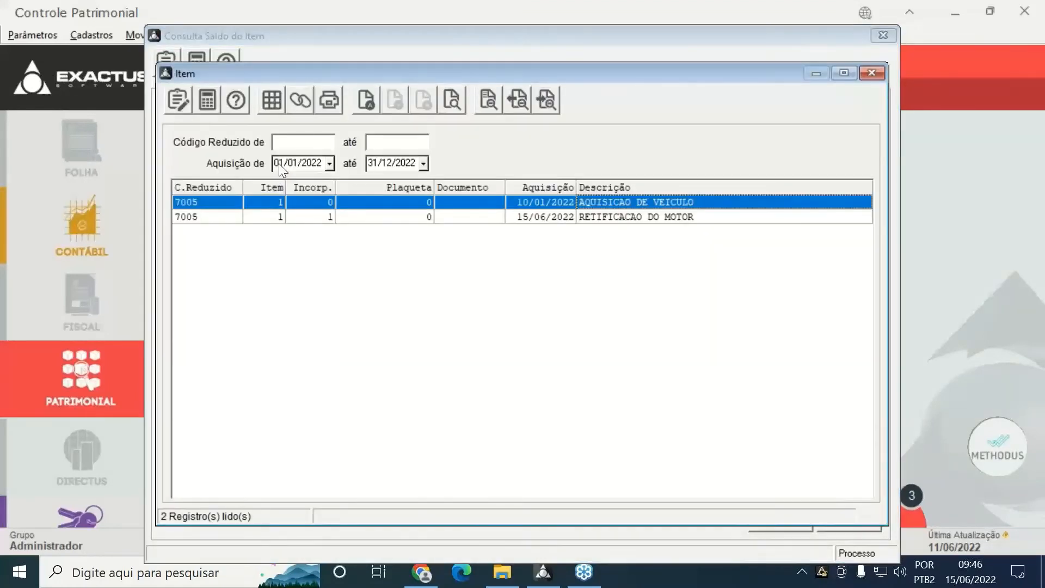
# Clear the acquisition start date, load item 7001 and calculate its balance
pyautogui.press('Delete')
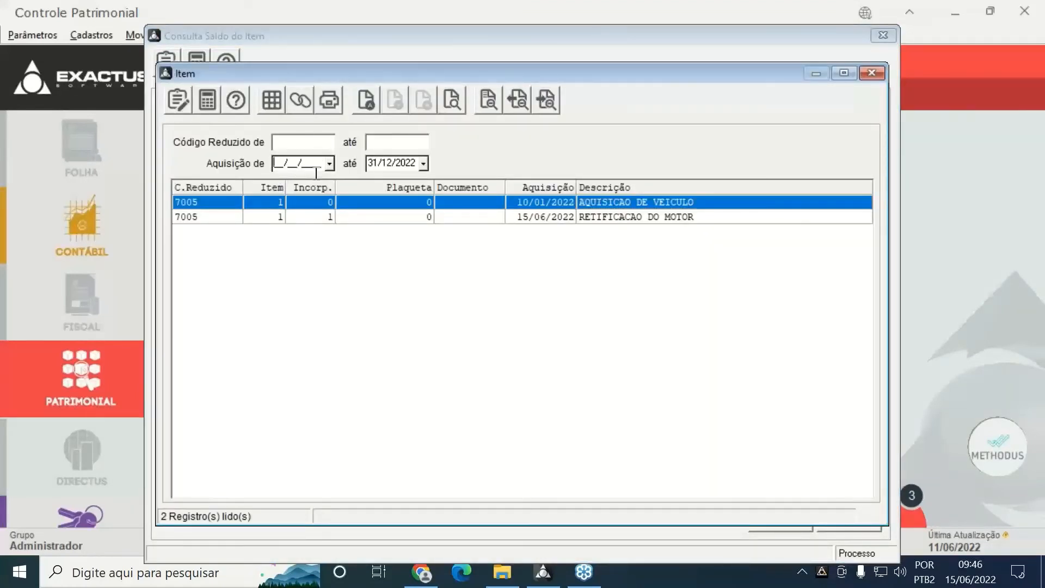
pyautogui.click(281, 103)
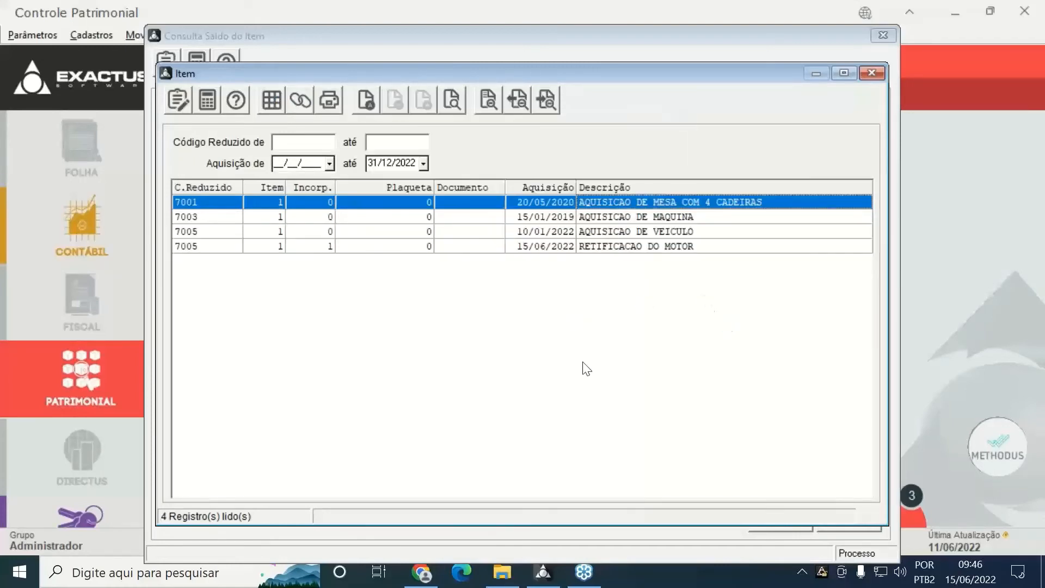
pyautogui.click(300, 100)
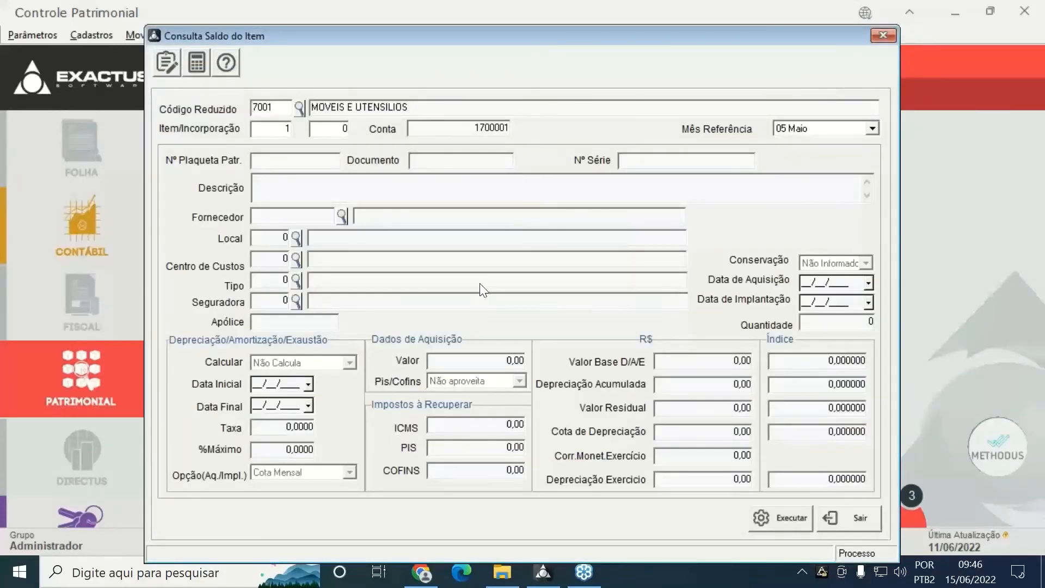
pyautogui.click(759, 524)
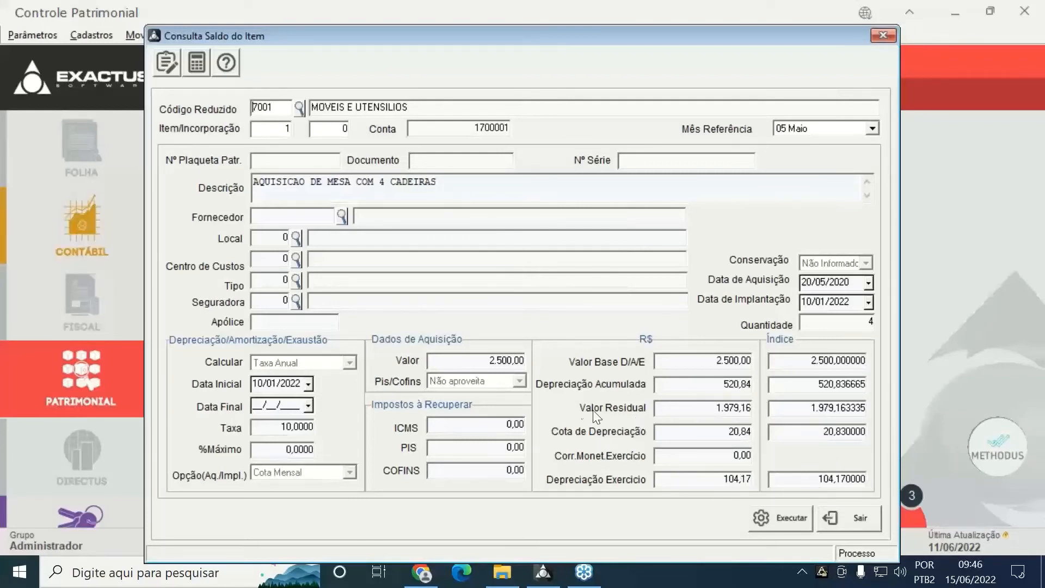
# Recalculate item 7001 for reference month 04 Abril, then close the inquiry
pyautogui.click(872, 128)
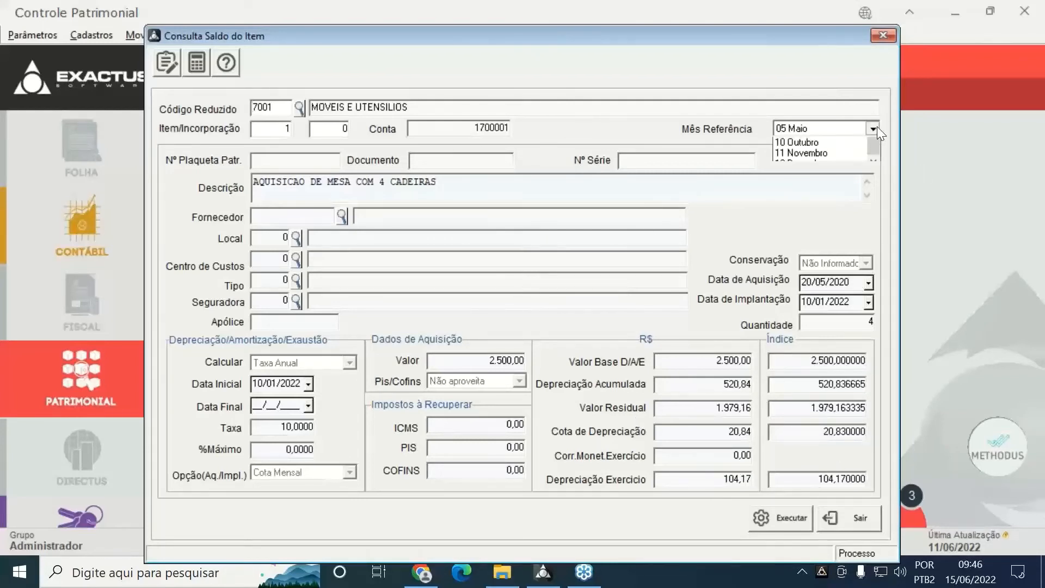
pyautogui.click(875, 144)
pyautogui.click(876, 144)
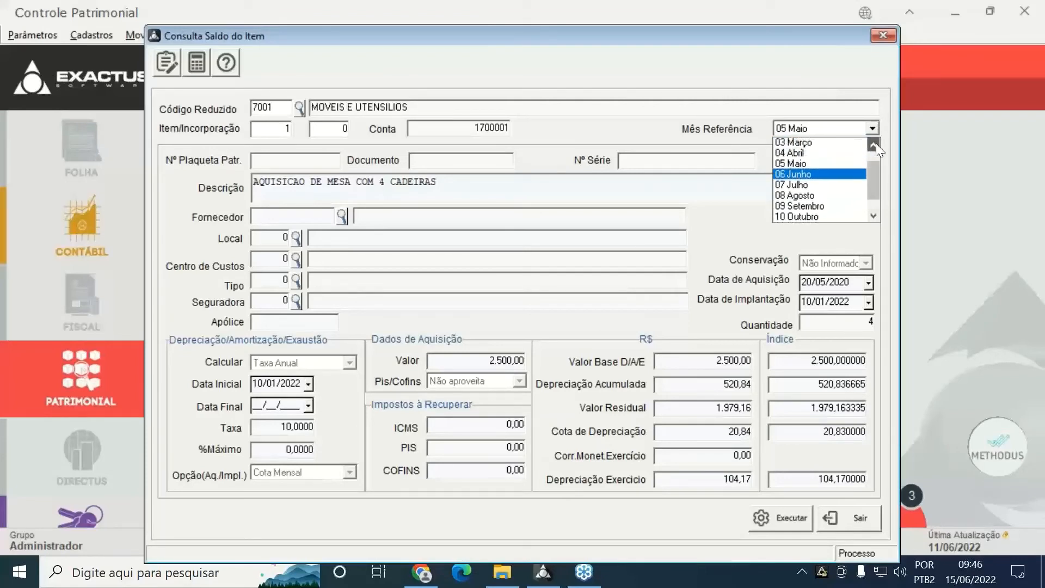
pyautogui.click(876, 144)
pyautogui.click(798, 163)
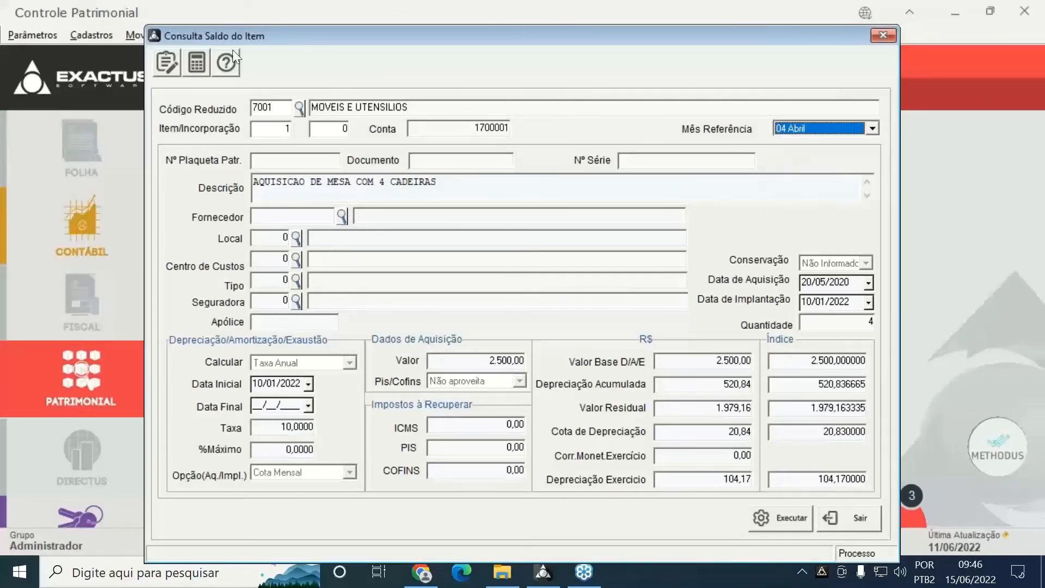
pyautogui.click(776, 518)
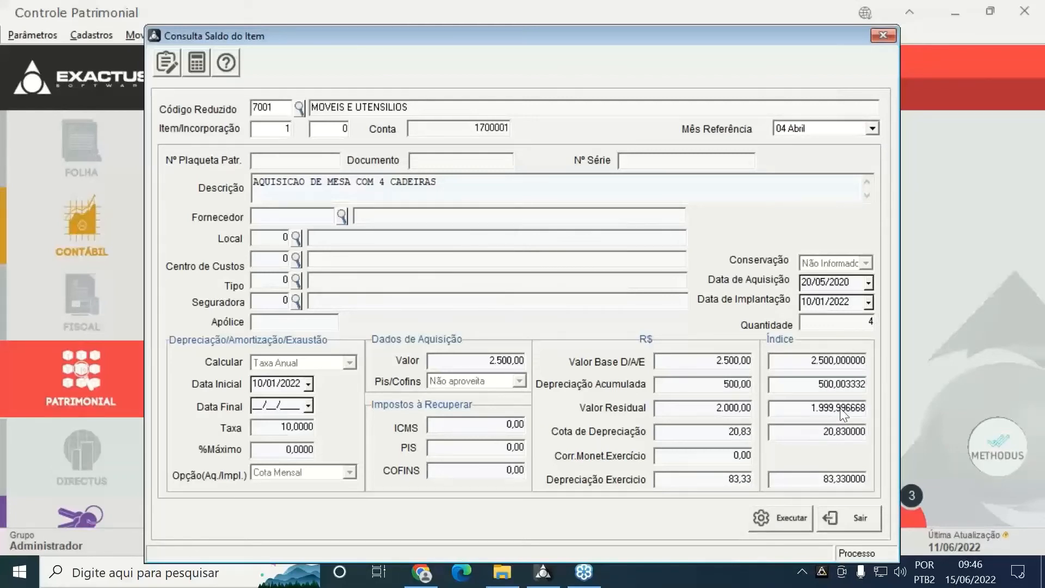
pyautogui.click(859, 517)
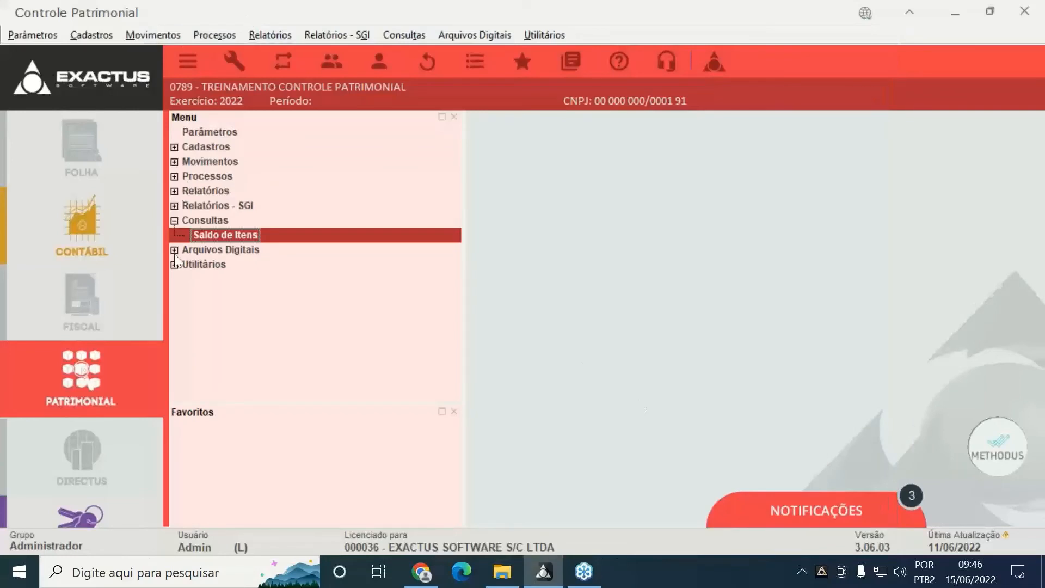
# Collapse Consultas and open Utilitários > Exportação > Lançamentos para Contabilidade
pyautogui.click(174, 221)
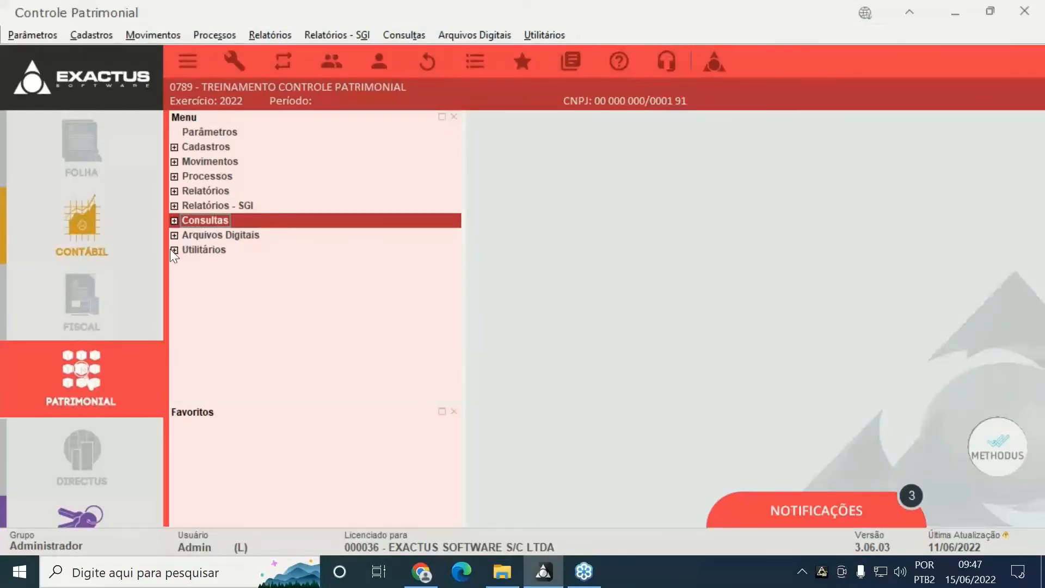
pyautogui.click(174, 250)
pyautogui.click(174, 250)
pyautogui.click(174, 250)
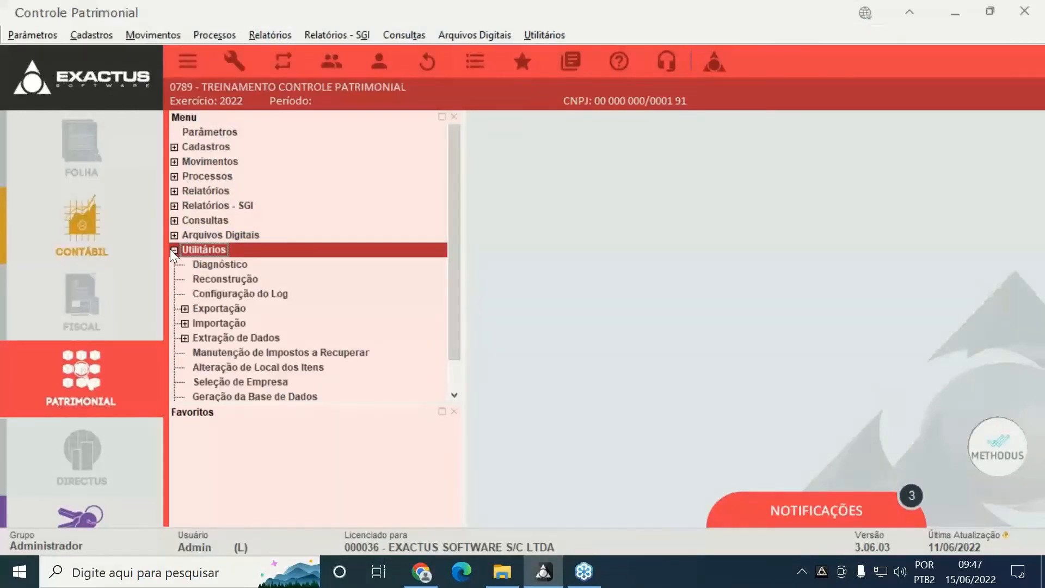
pyautogui.click(185, 308)
pyautogui.scroll(-2, 182, 311)
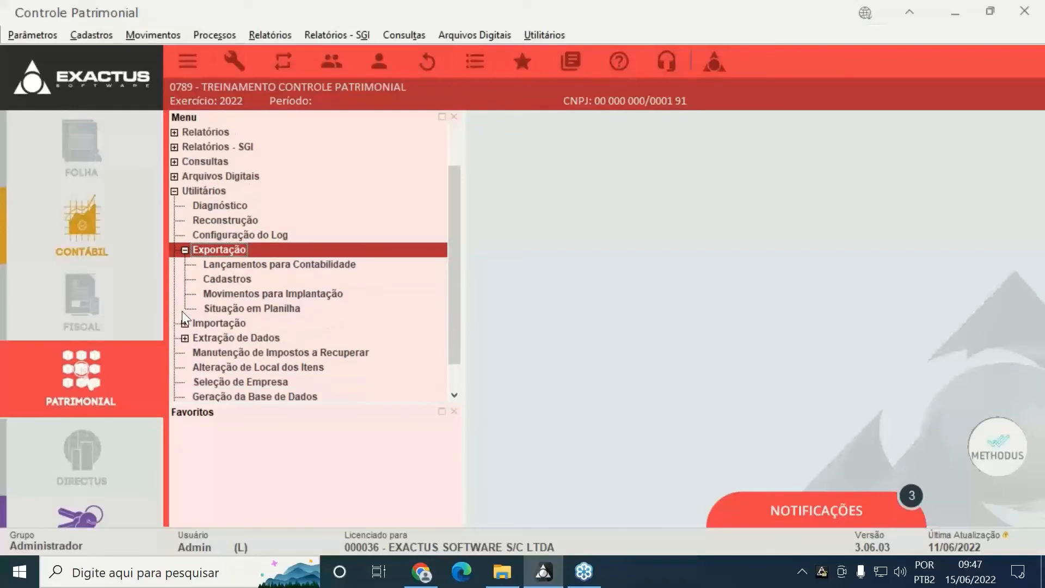
pyautogui.click(266, 264)
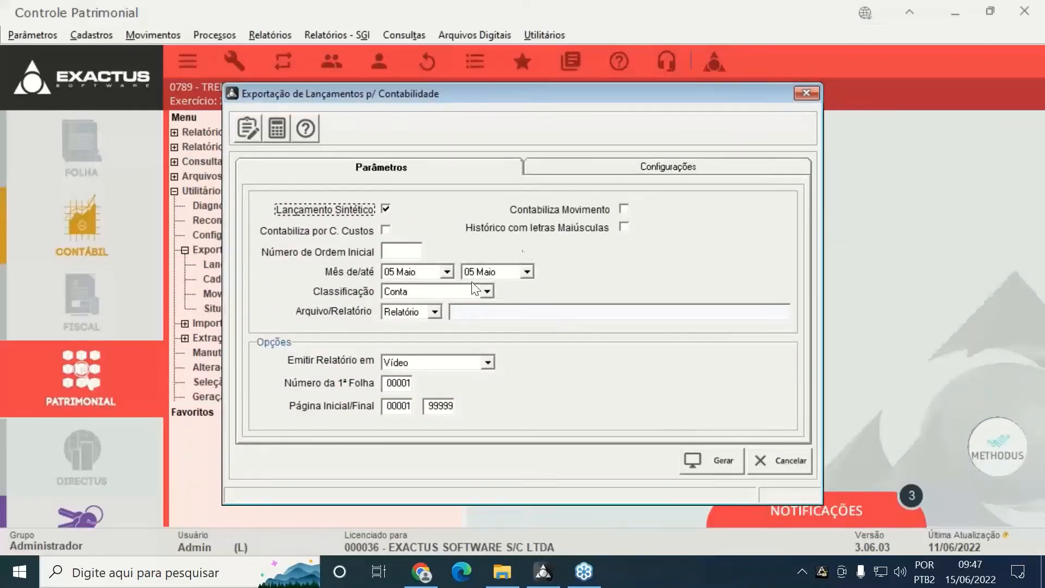
# Generate the Planilha de Lançamentos report preview for 01 Janeiro through 05 Maio 2022
pyautogui.click(447, 271)
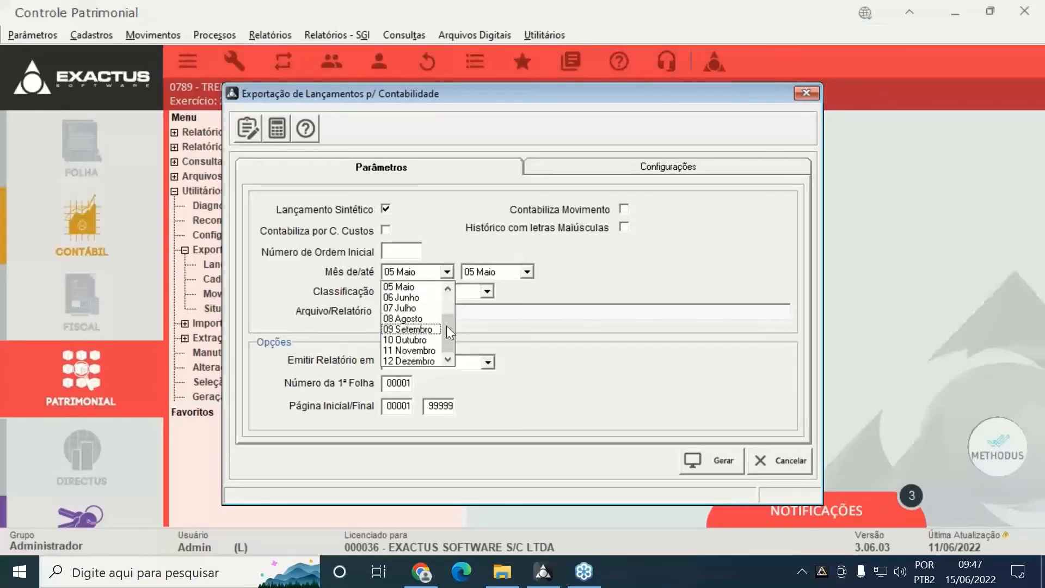
pyautogui.click(456, 302)
pyautogui.scroll(4, 443, 283)
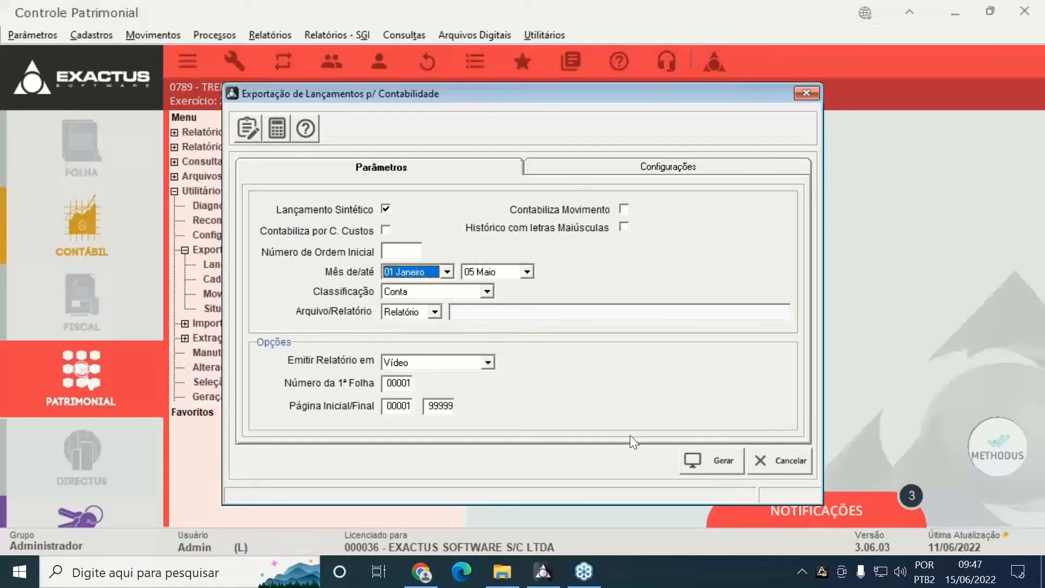
pyautogui.click(739, 459)
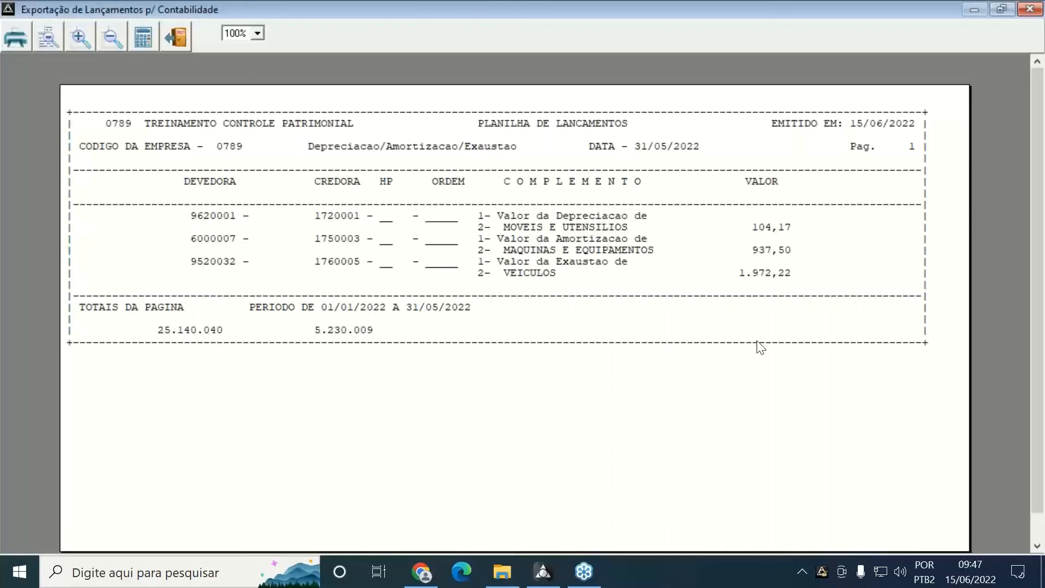
# Close the worksheet preview and tick Contabiliza Movimento to include asset movements
pyautogui.scroll(-1, 787, 253)
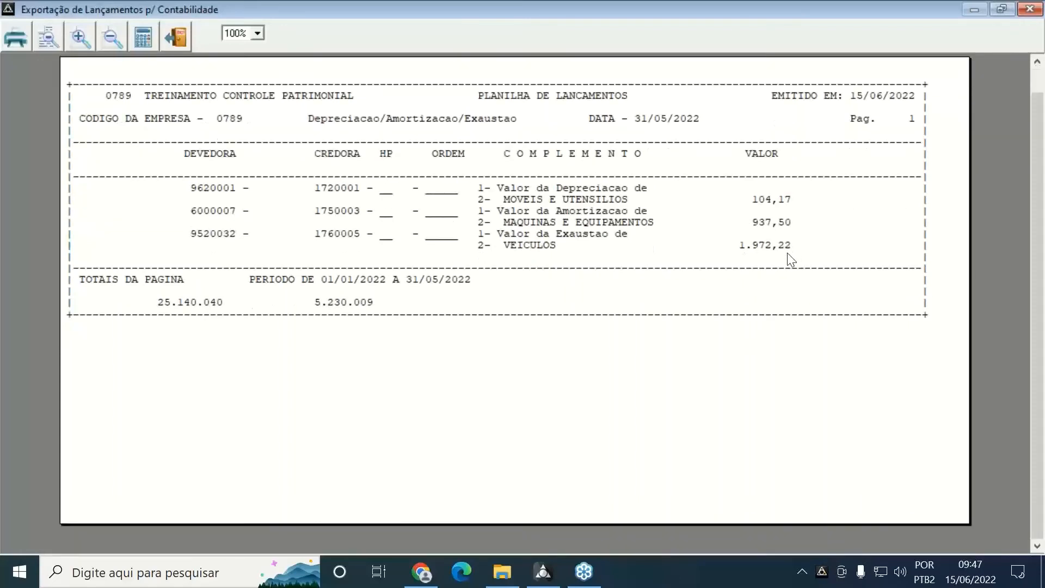
pyautogui.scroll(1, 779, 256)
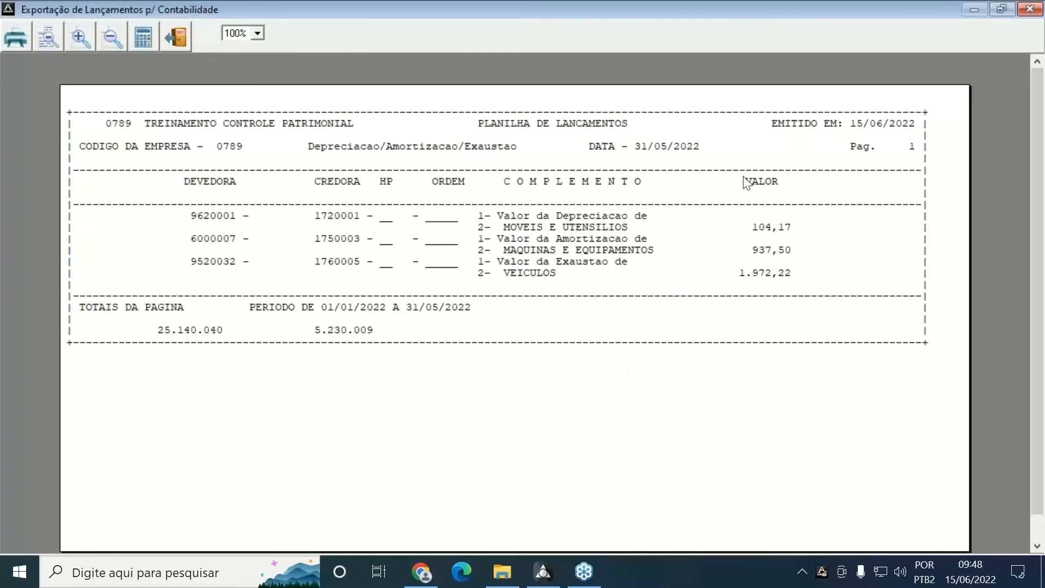
pyautogui.click(178, 36)
pyautogui.click(552, 210)
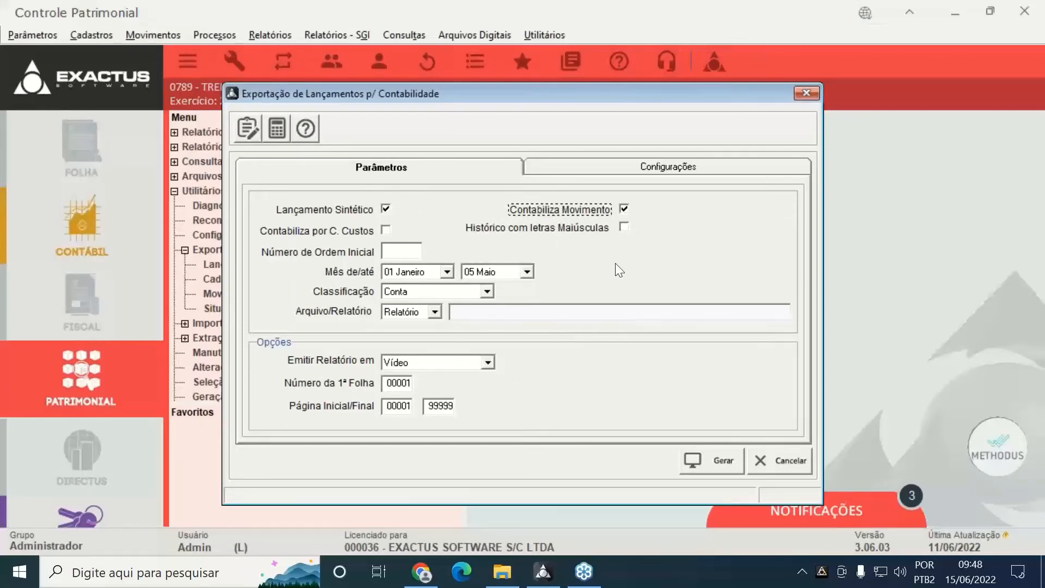
pyautogui.click(712, 457)
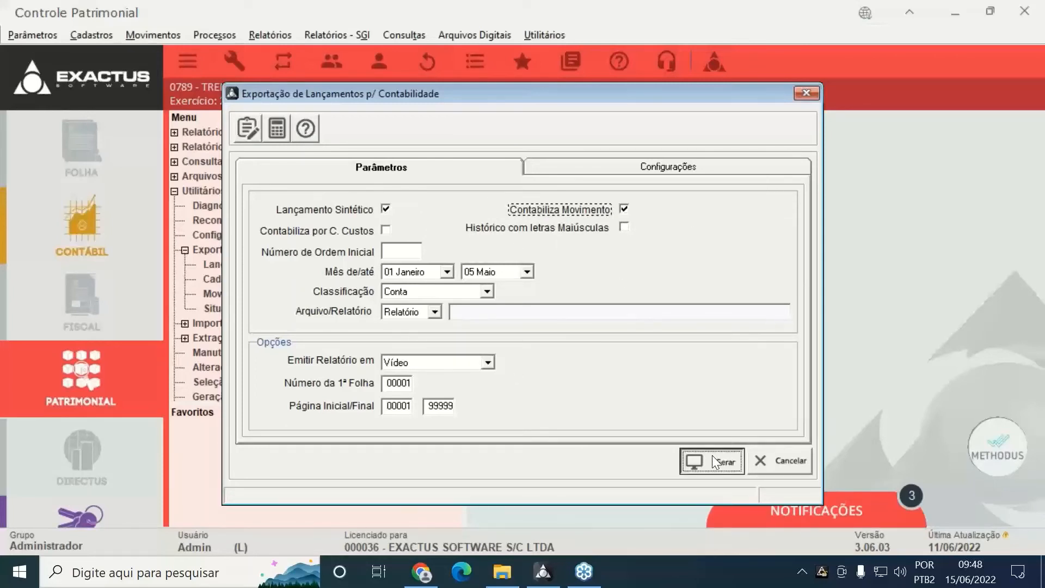
pyautogui.scroll(-1, 473, 186)
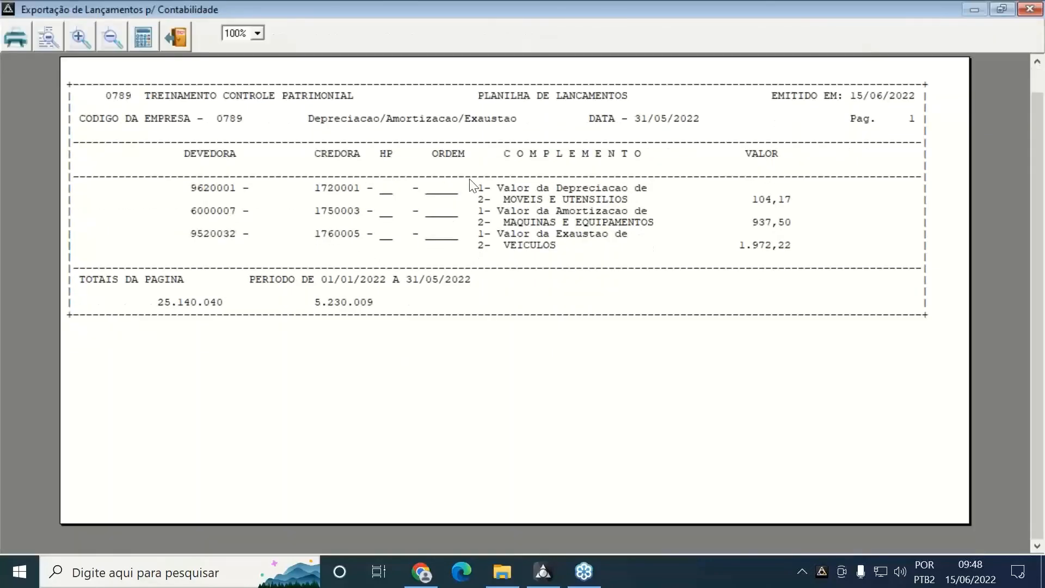
pyautogui.scroll(1, 472, 185)
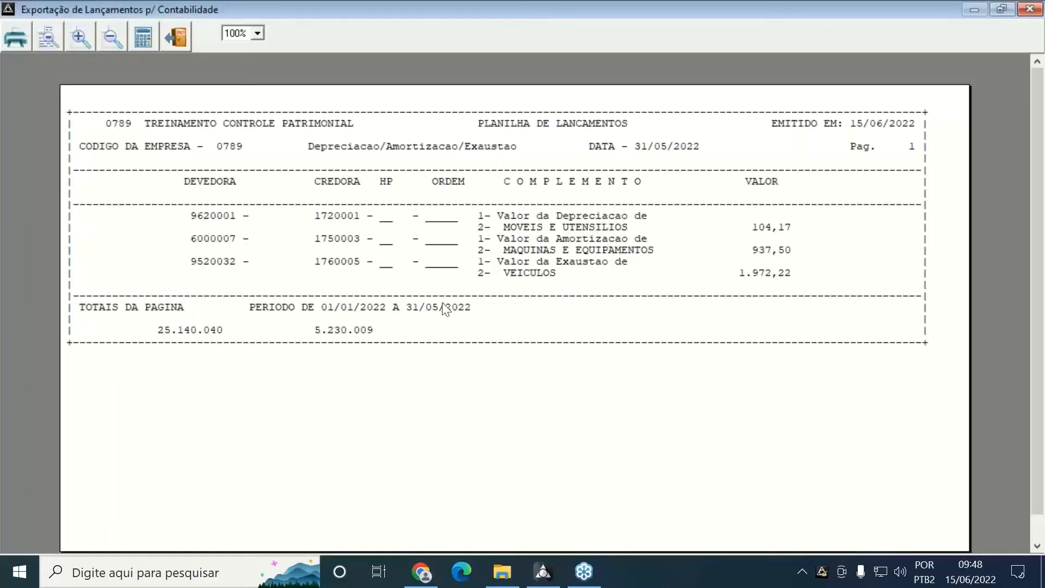
pyautogui.click(171, 38)
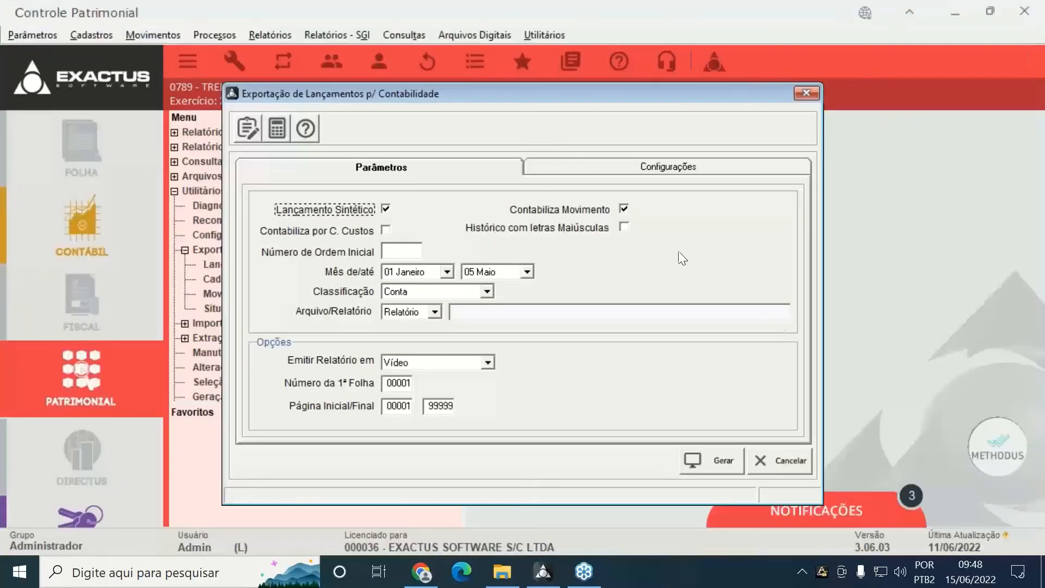
# Untick Contabiliza Movimento and export the January–May entries to the LA078925.CP file
pyautogui.click(544, 210)
pyautogui.click(434, 312)
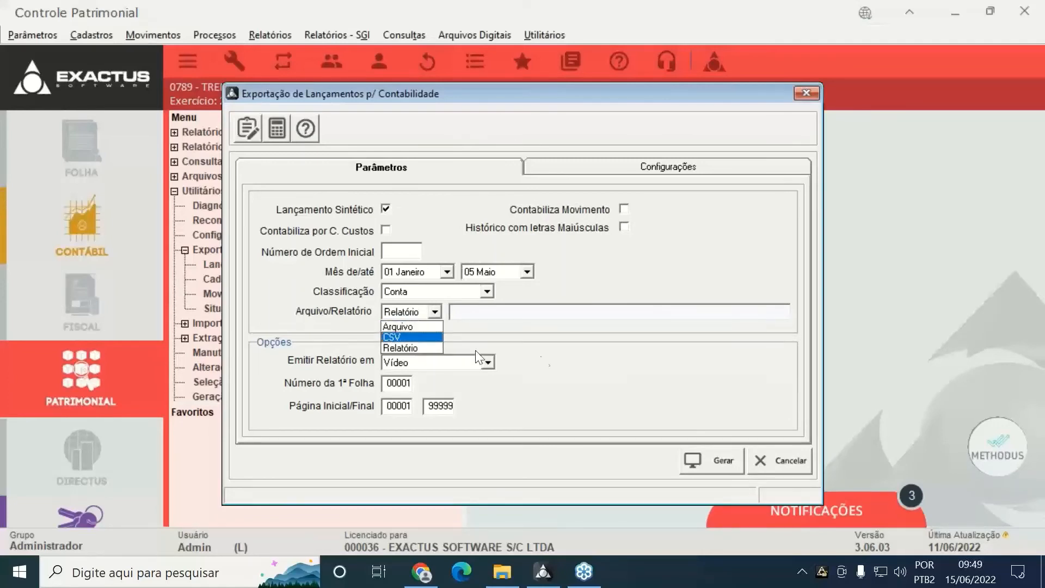
pyautogui.click(400, 327)
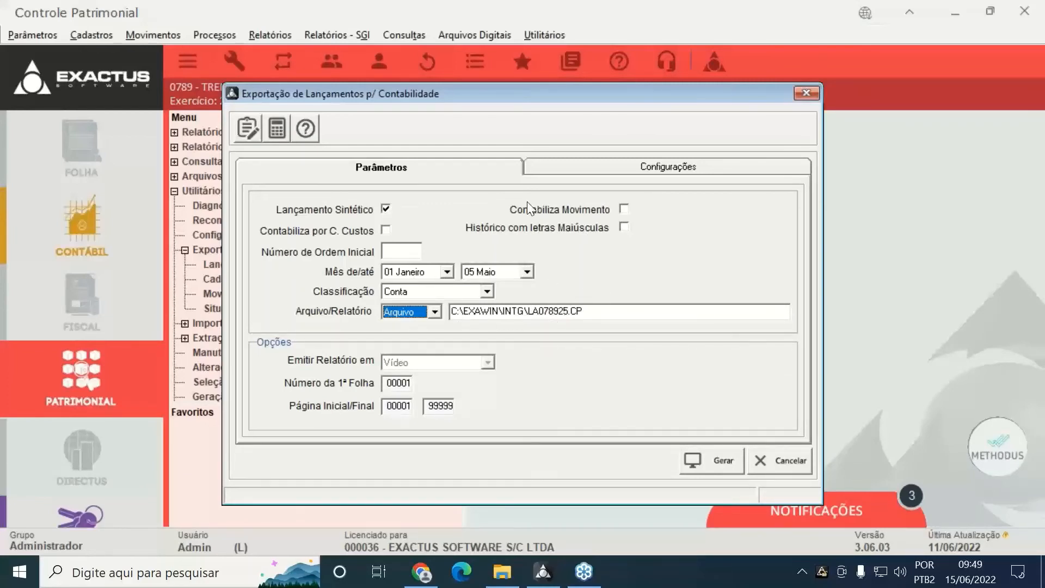
pyautogui.click(700, 456)
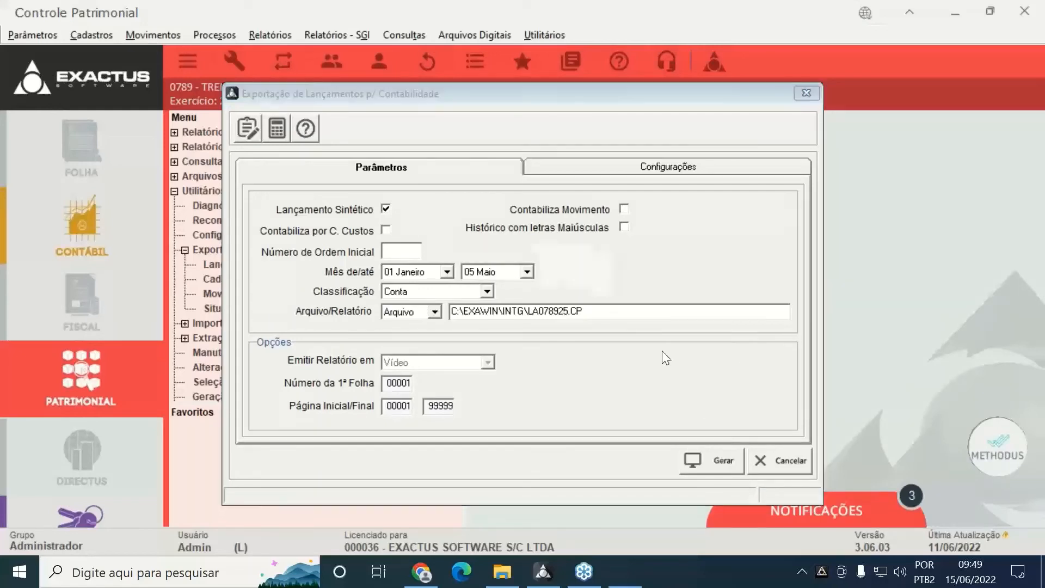
pyautogui.click(594, 345)
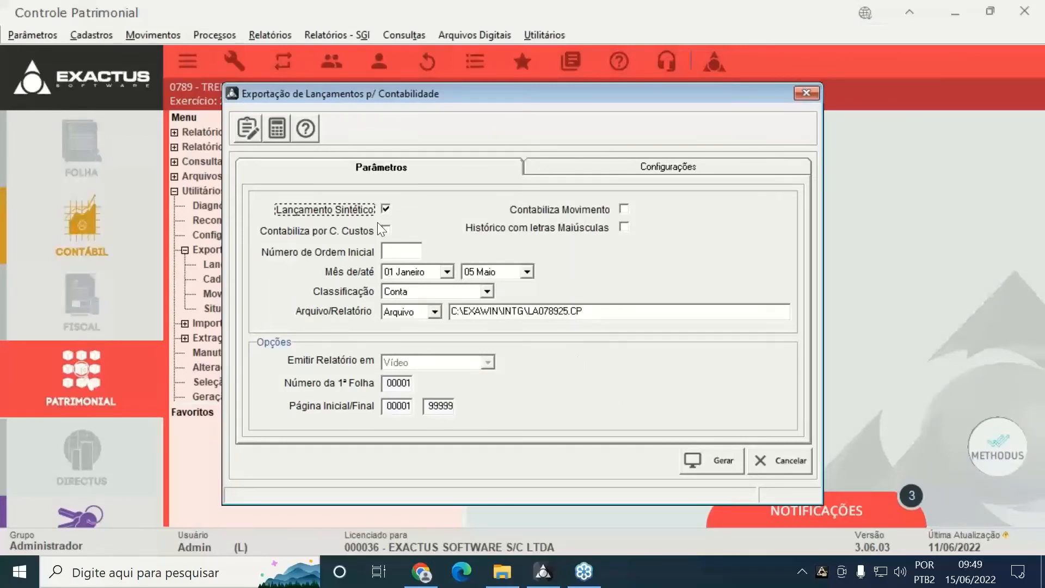
# Change the starting month to 05 Maio and export the May entries again
pyautogui.click(449, 271)
pyautogui.moveTo(448, 306); pyautogui.dragTo(446, 357)
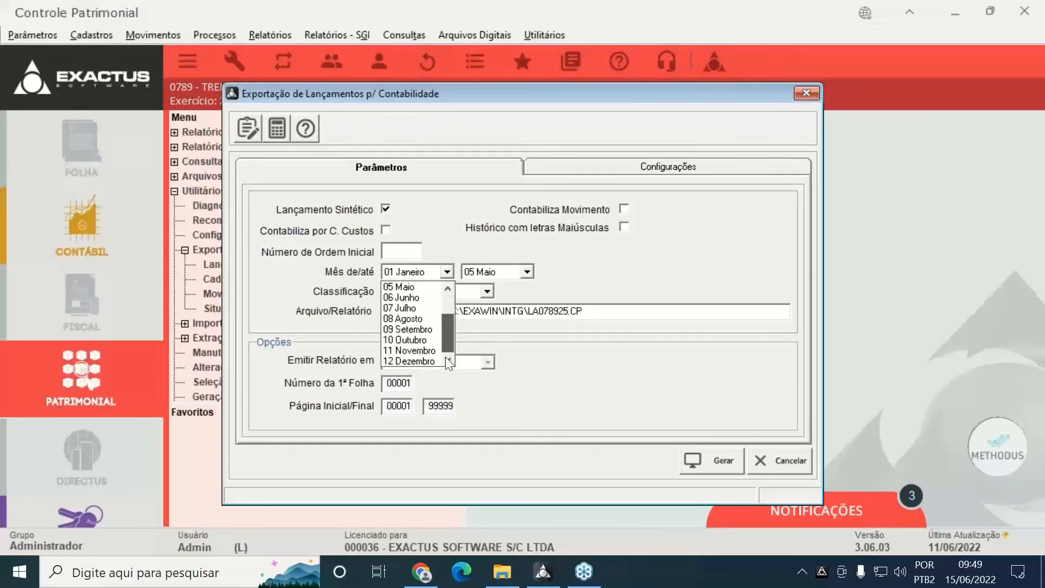
pyautogui.click(409, 289)
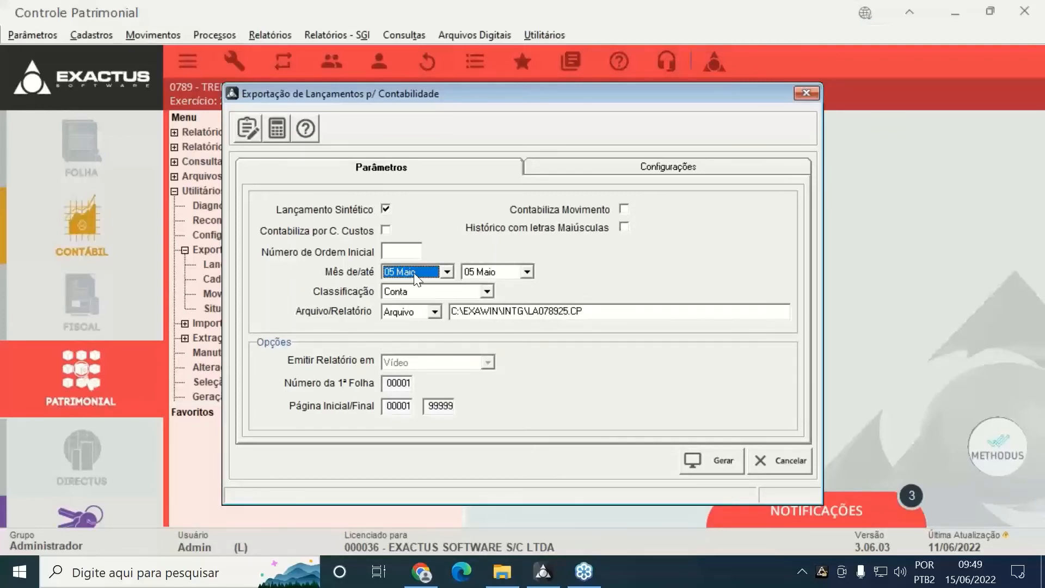
pyautogui.click(713, 466)
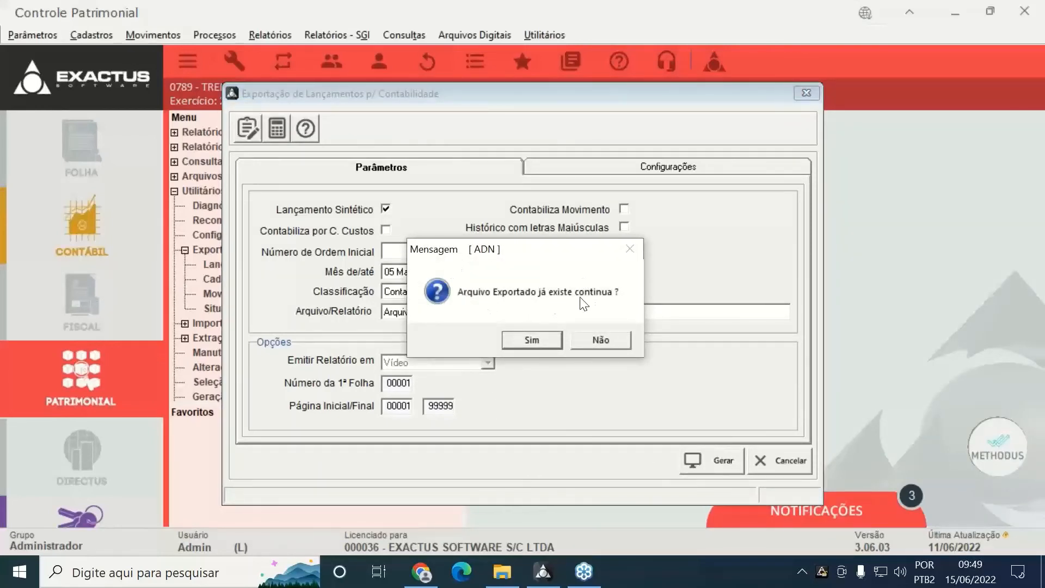
# Continue over the existing export file, decline appending entries, and acknowledge completion
pyautogui.click(530, 336)
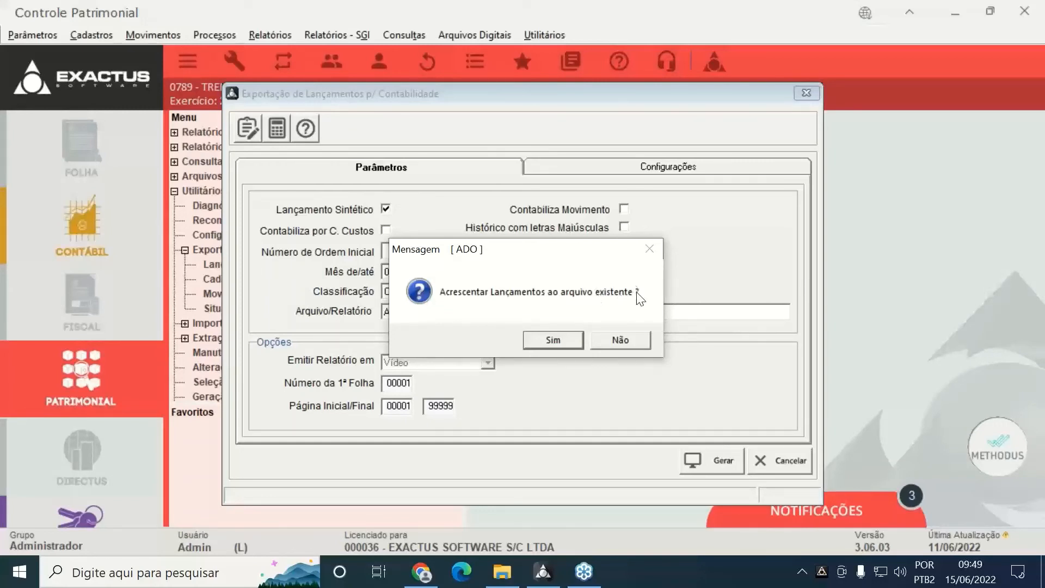
pyautogui.click(639, 344)
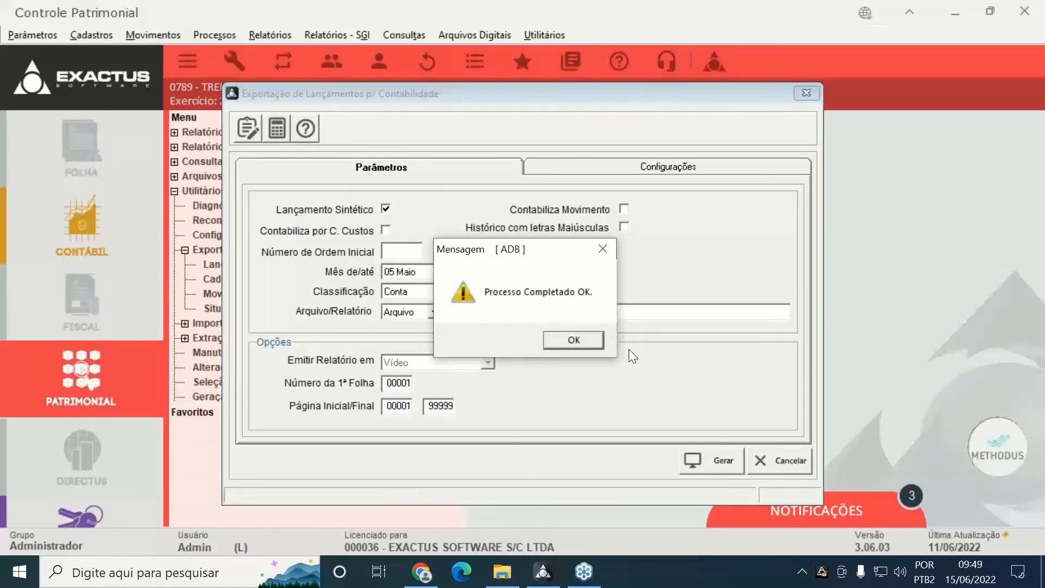
pyautogui.click(592, 339)
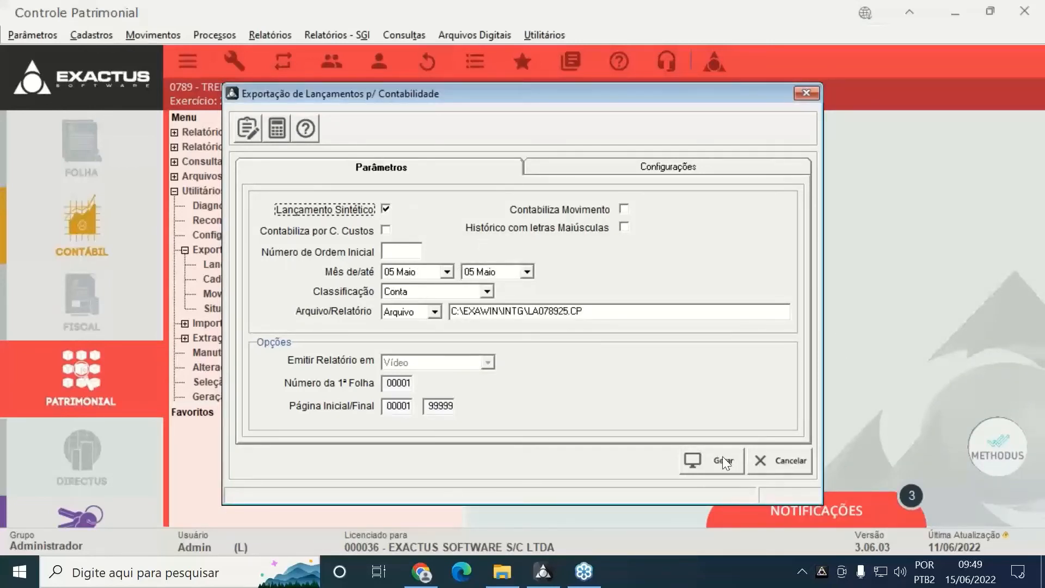
# Rerun the May export, again continuing without appending, and confirm it finished
pyautogui.click(692, 456)
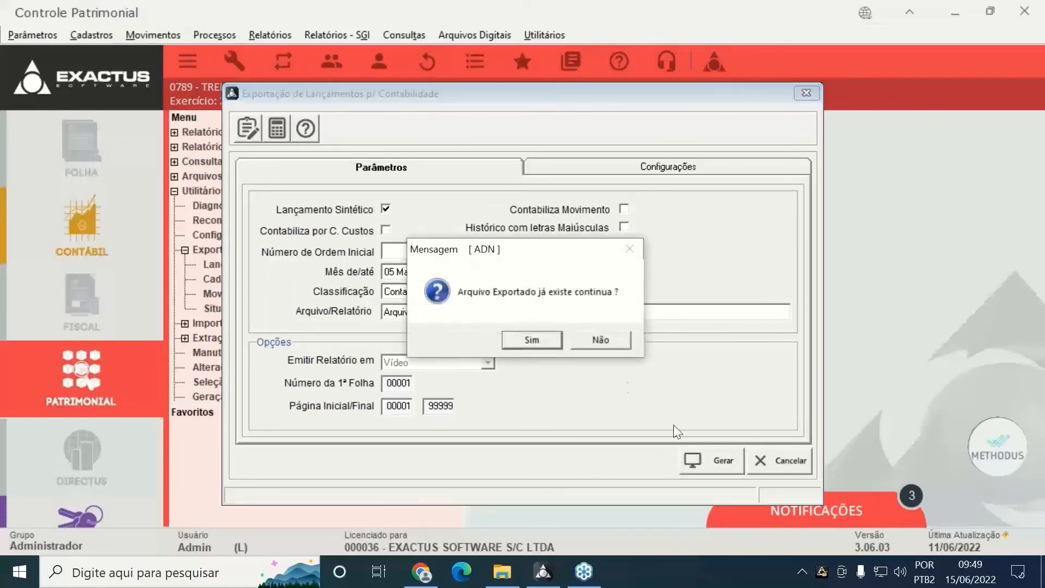
pyautogui.click(541, 340)
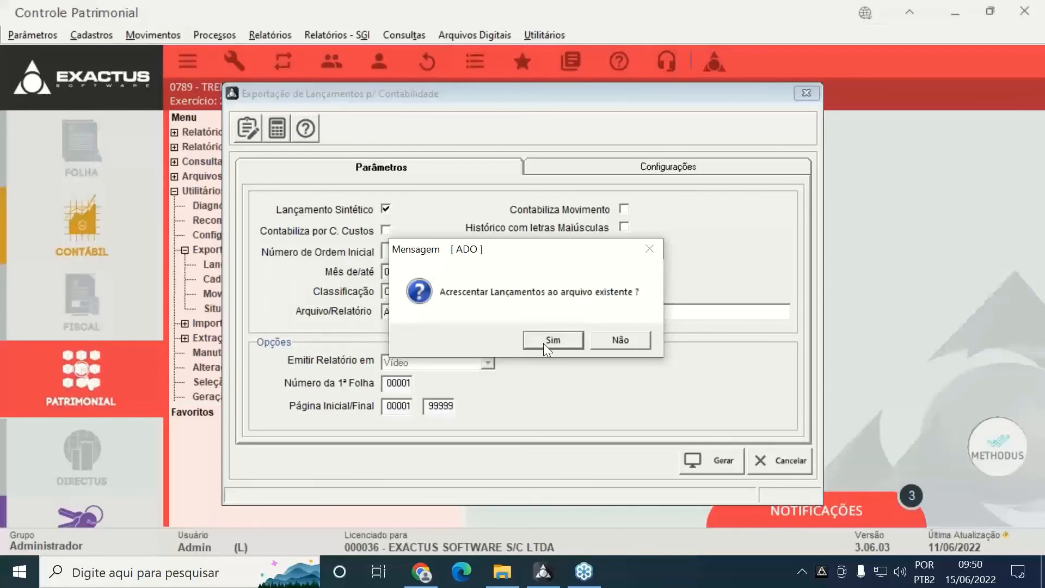
pyautogui.click(626, 338)
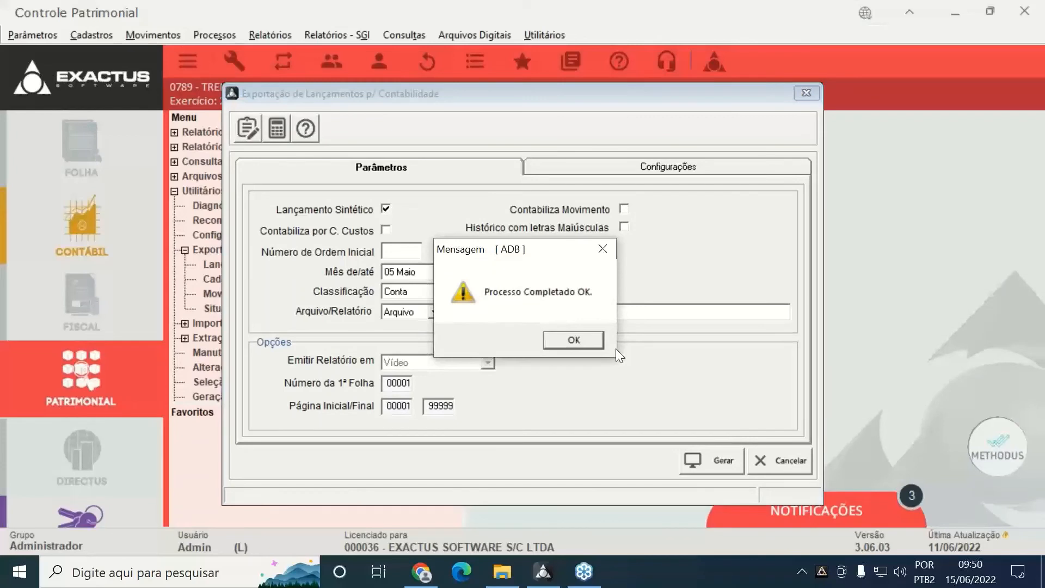
pyautogui.click(582, 333)
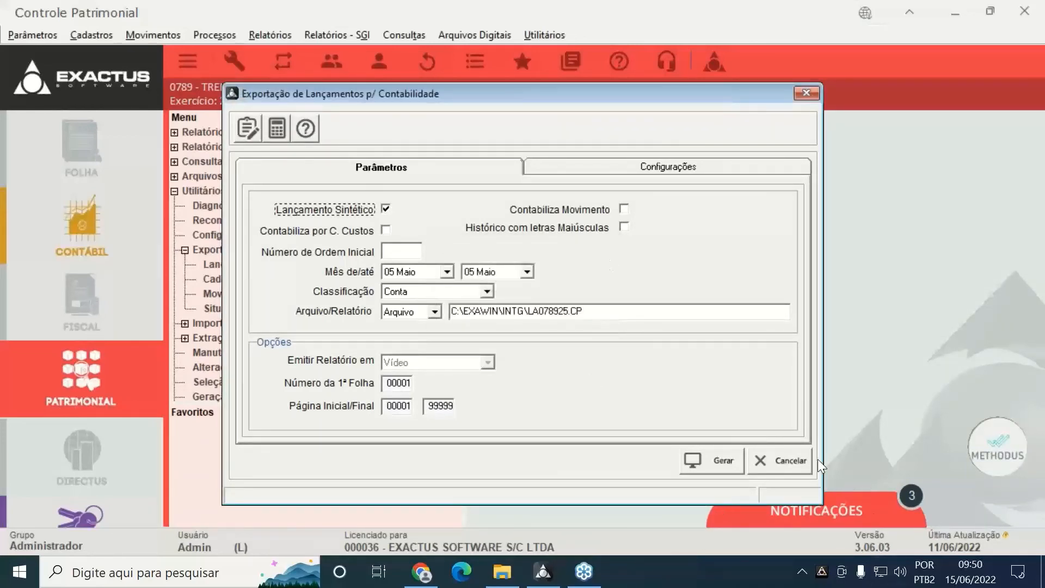
# Close the accounting entries export and review the Cadastros export settings
pyautogui.click(790, 466)
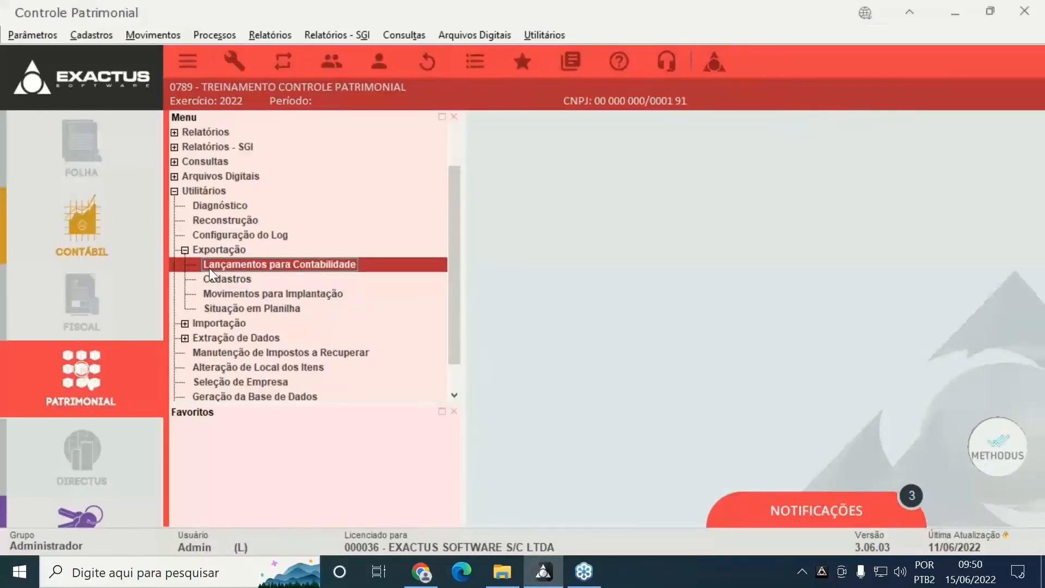
pyautogui.doubleClick(224, 276)
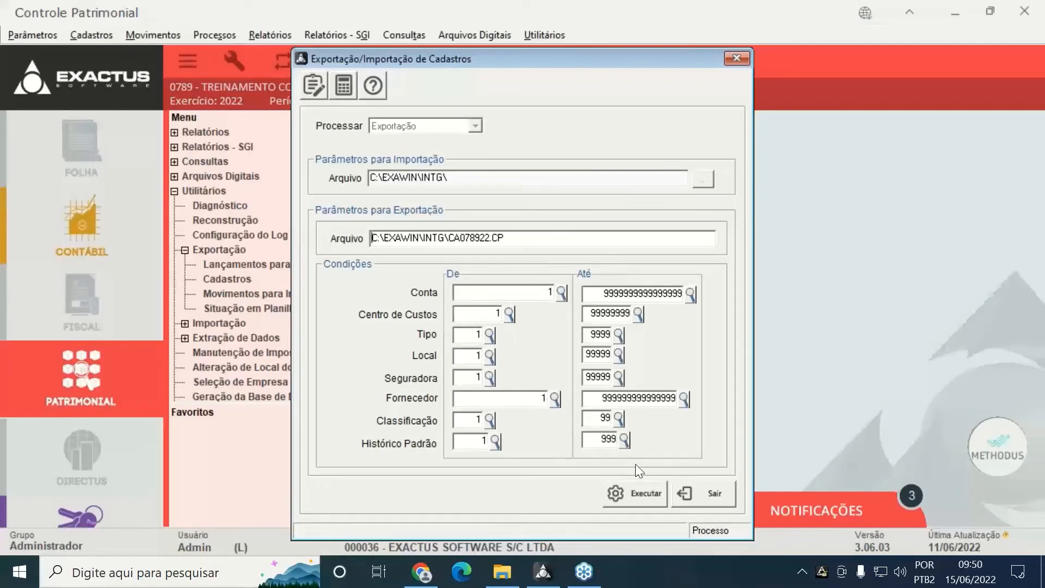
pyautogui.click(717, 499)
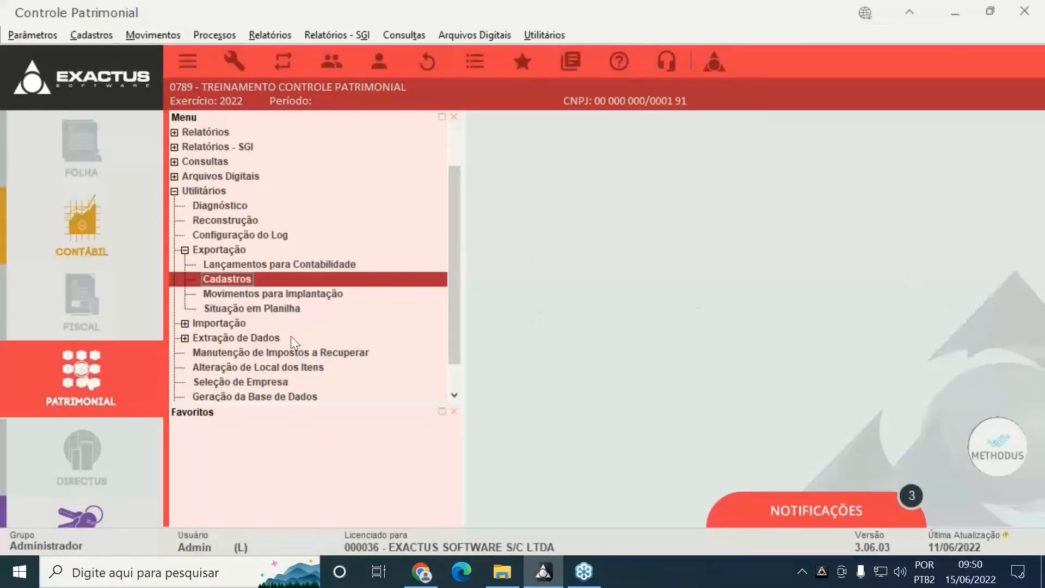
# Review the Movimentos para Implantação and Situação em Planilha export settings, closing each
pyautogui.doubleClick(272, 293)
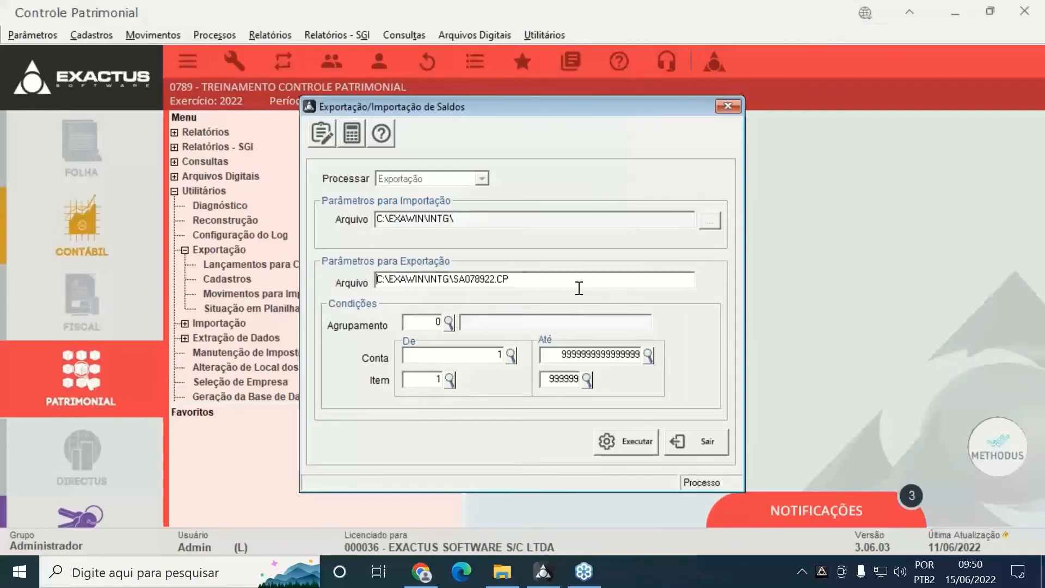
pyautogui.click(723, 446)
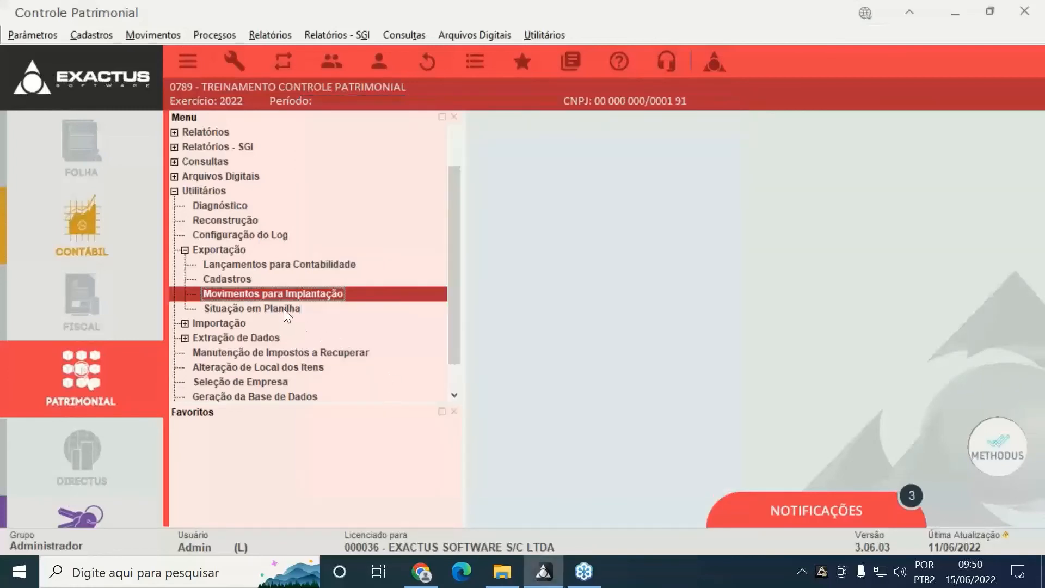
pyautogui.click(283, 309)
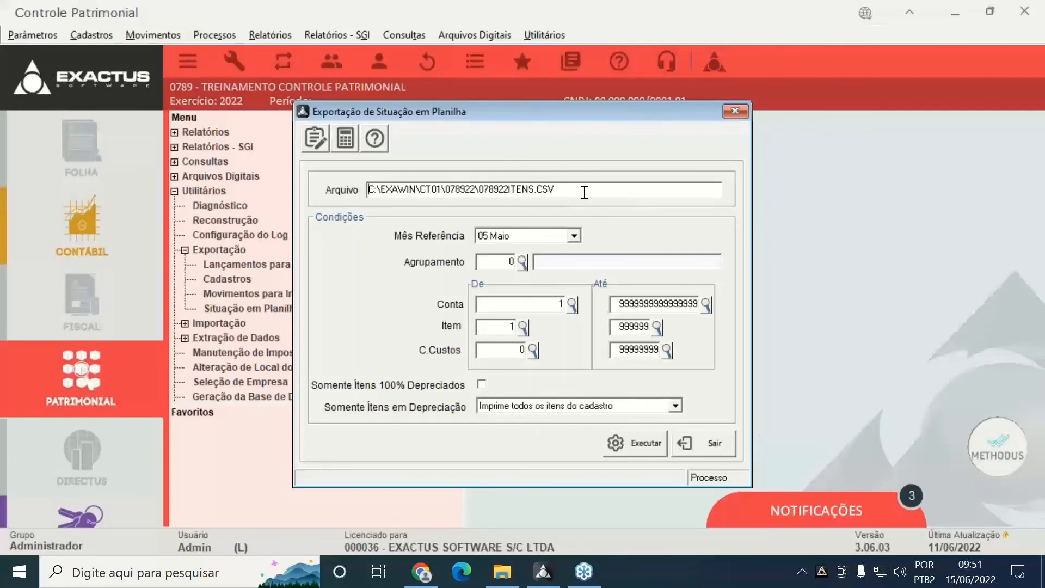
pyautogui.click(705, 441)
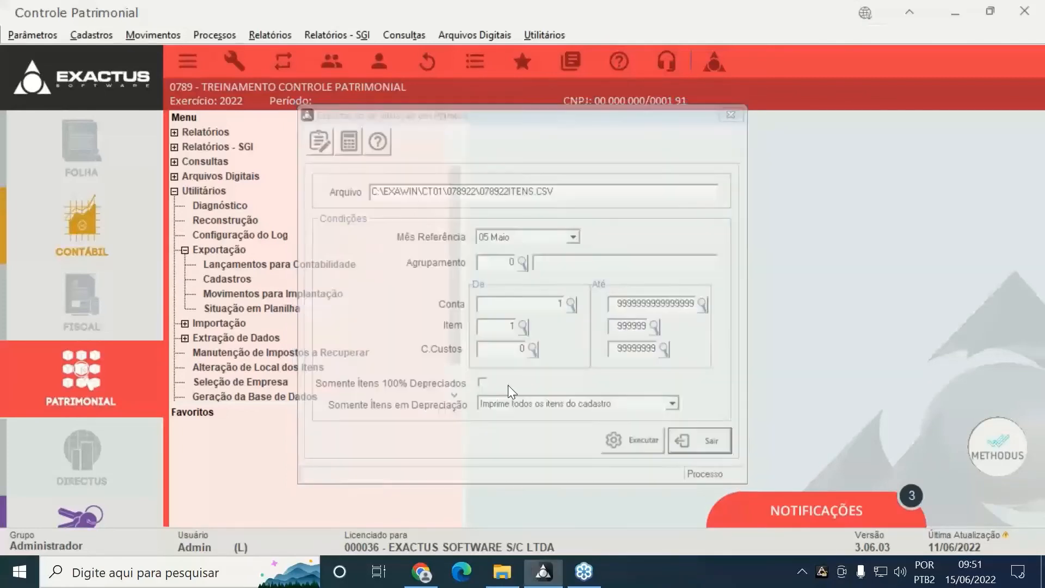
# Switch to the Importação group and review the Cadastros import settings
pyautogui.click(186, 249)
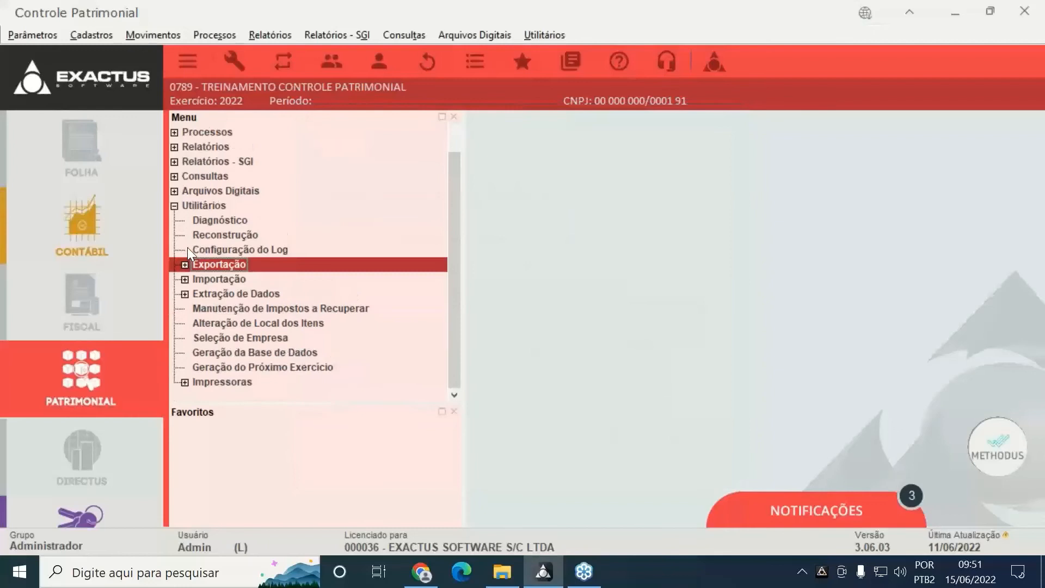
pyautogui.click(183, 281)
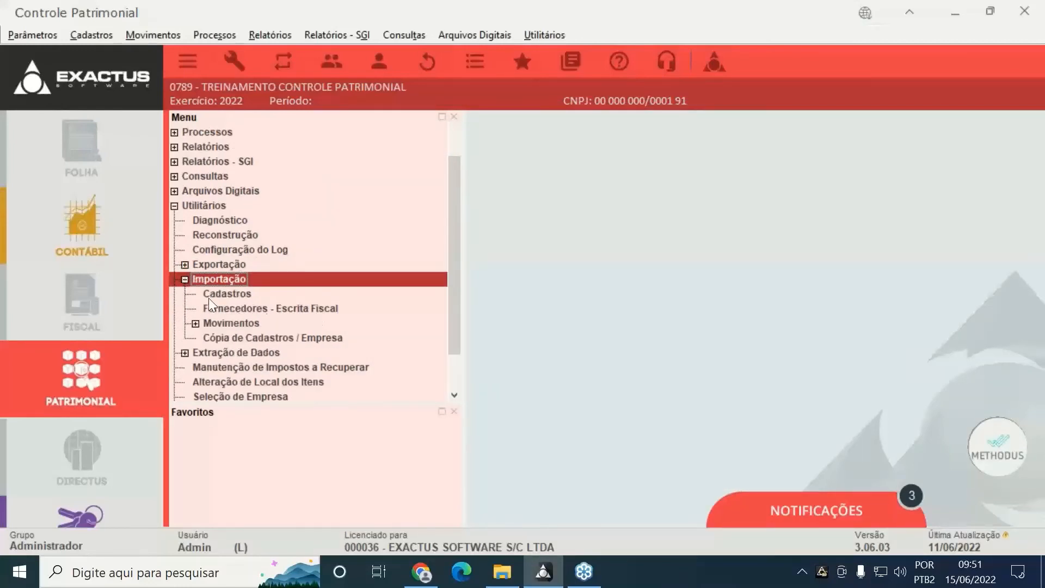
pyautogui.moveTo(451, 279); pyautogui.dragTo(451, 298)
pyautogui.click(227, 264)
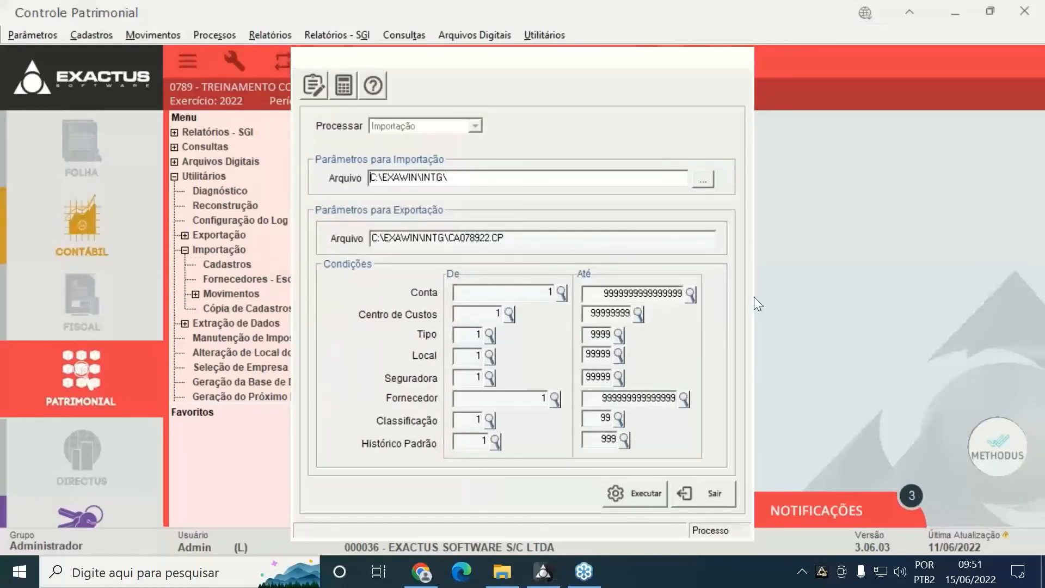
pyautogui.click(684, 485)
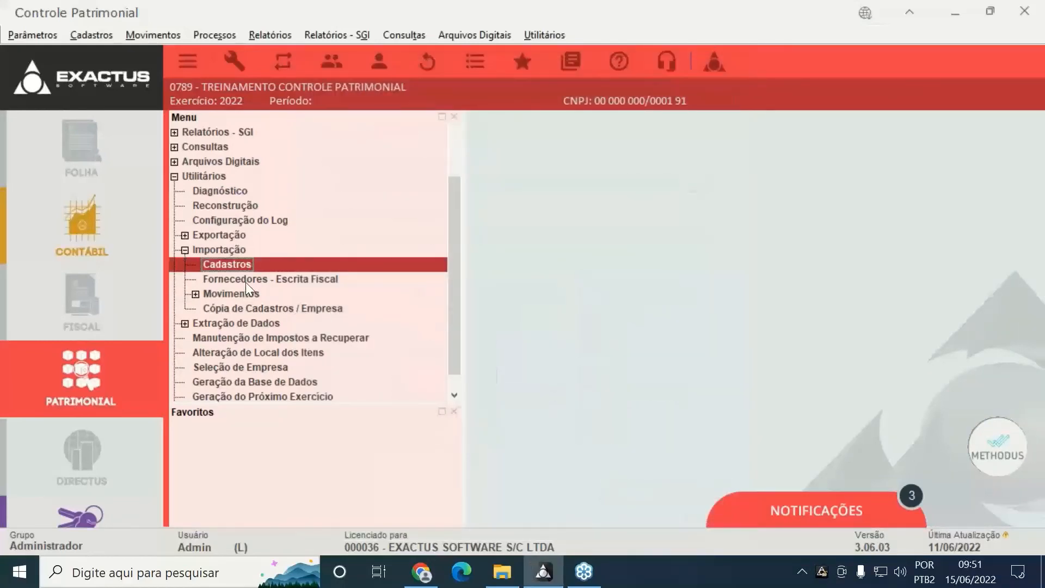
pyautogui.click(250, 279)
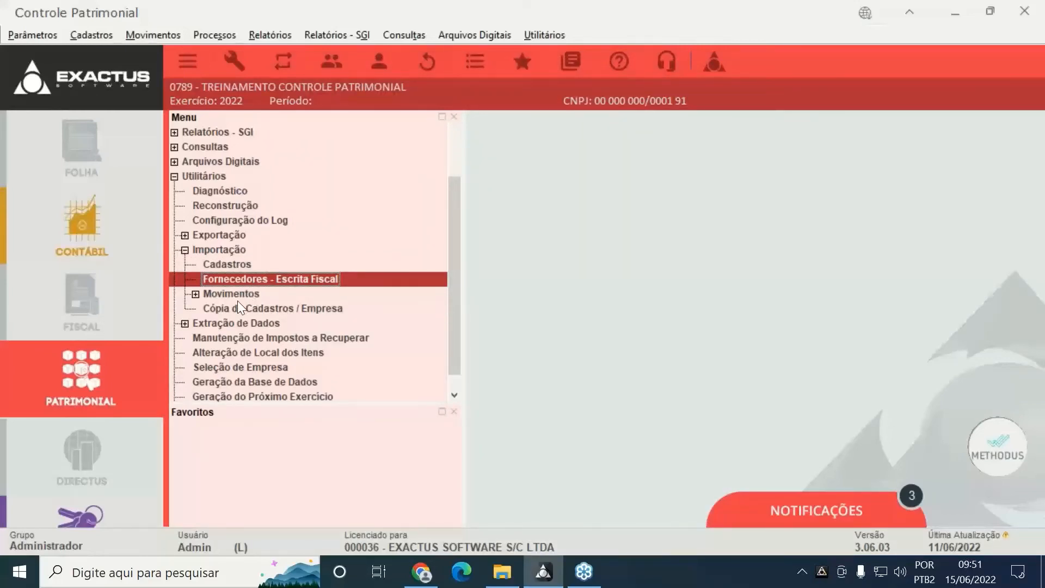
# Review the Movimentos > Implantação balance import window twice, closing it each time
pyautogui.click(195, 294)
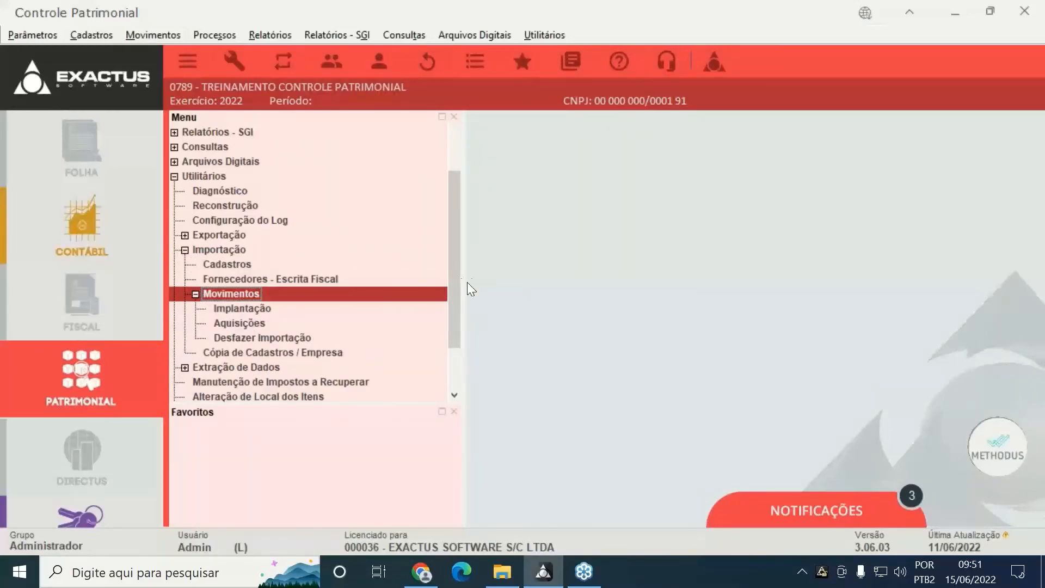
pyautogui.moveTo(450, 288); pyautogui.dragTo(448, 313)
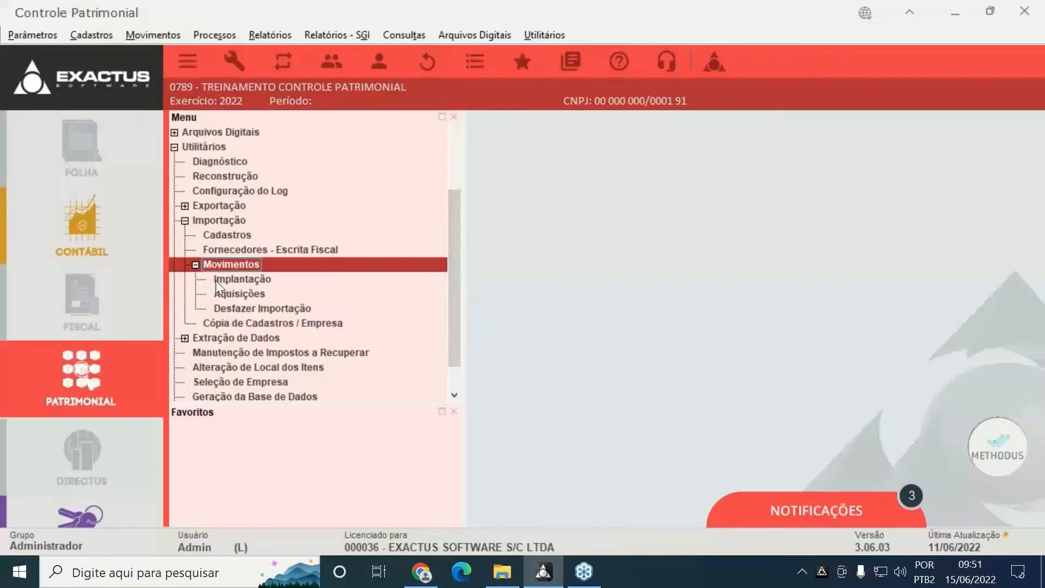
pyautogui.doubleClick(259, 282)
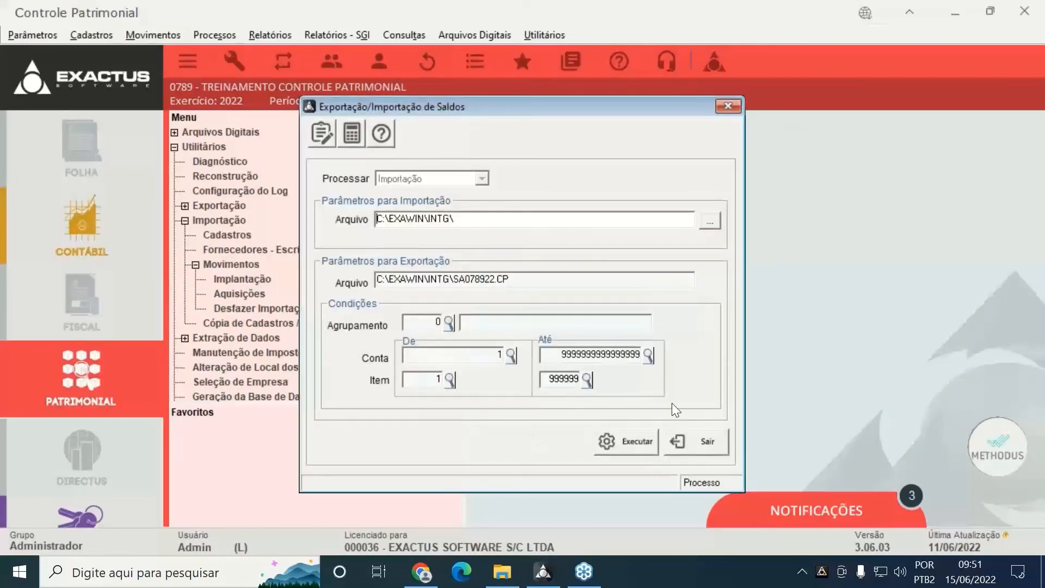
pyautogui.click(698, 439)
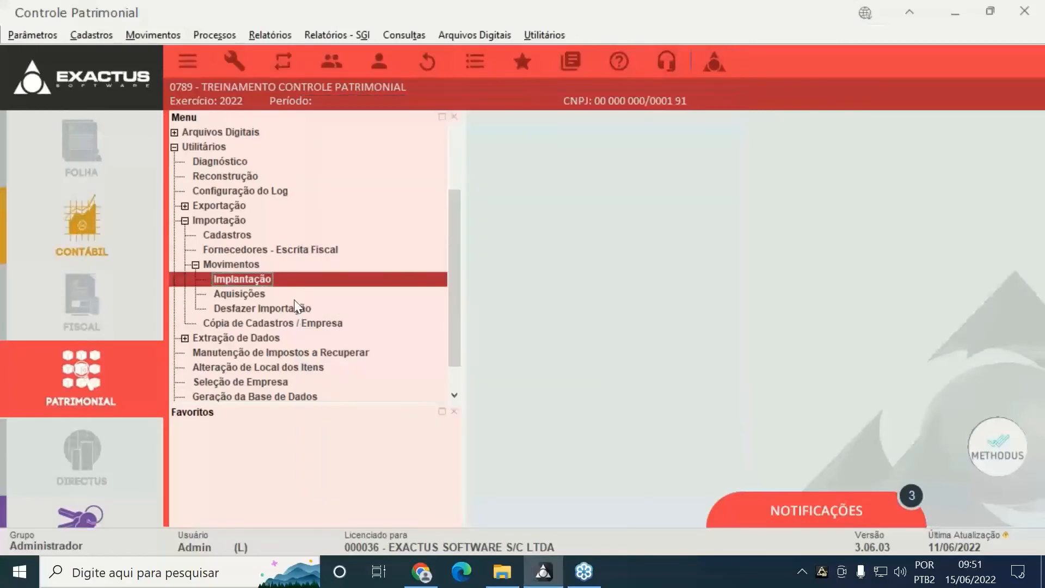
pyautogui.doubleClick(227, 280)
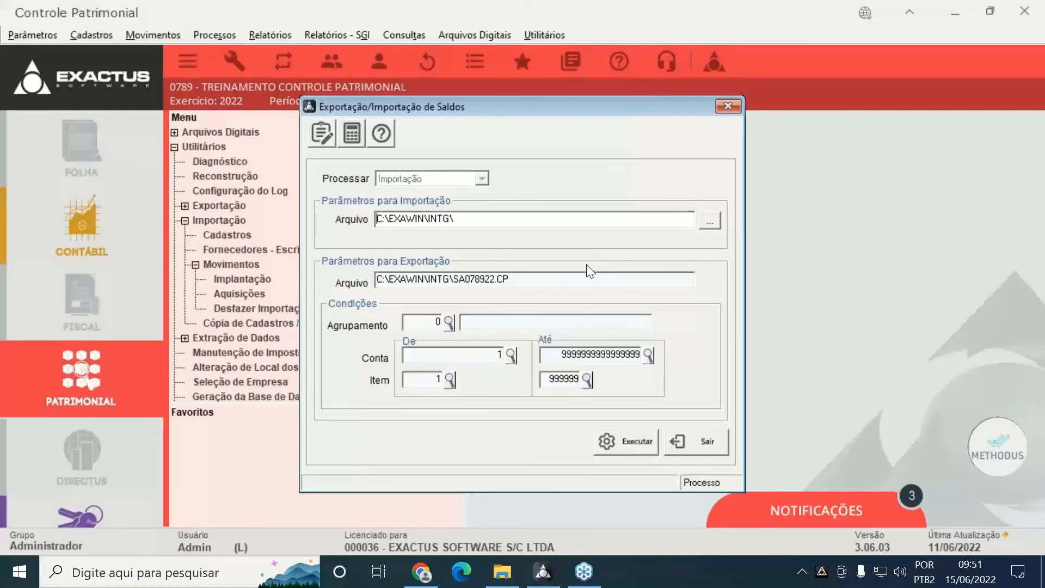
pyautogui.click(691, 446)
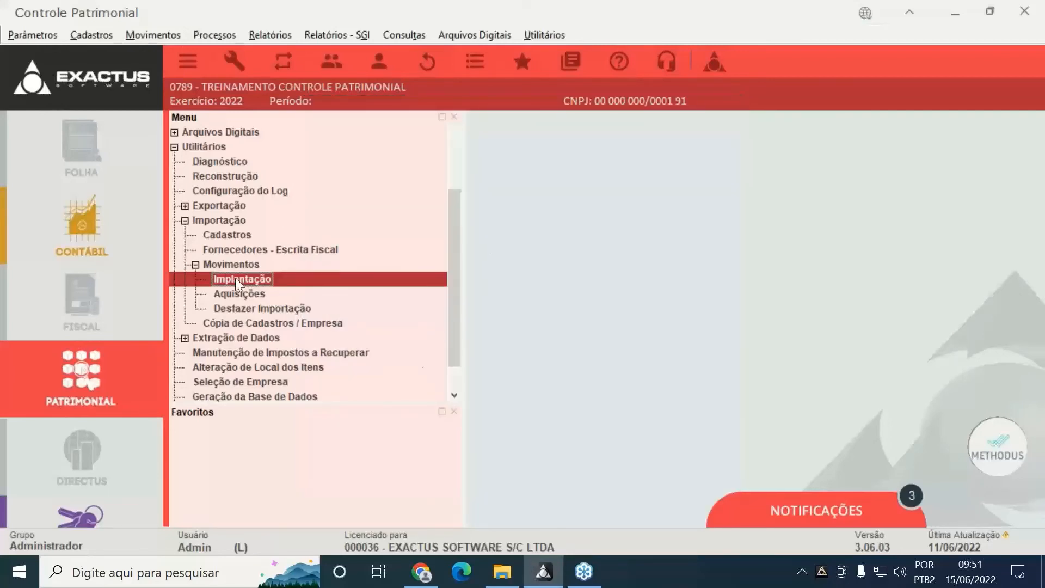
# Review the Aquisições import and Desfazer Importação windows, closing each
pyautogui.doubleClick(234, 298)
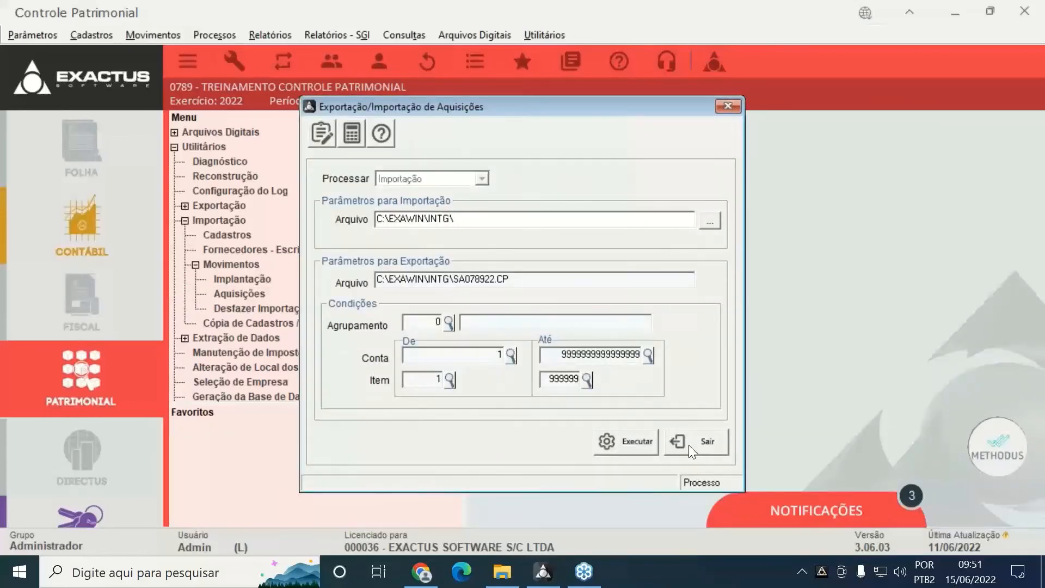
pyautogui.click(689, 446)
pyautogui.click(236, 310)
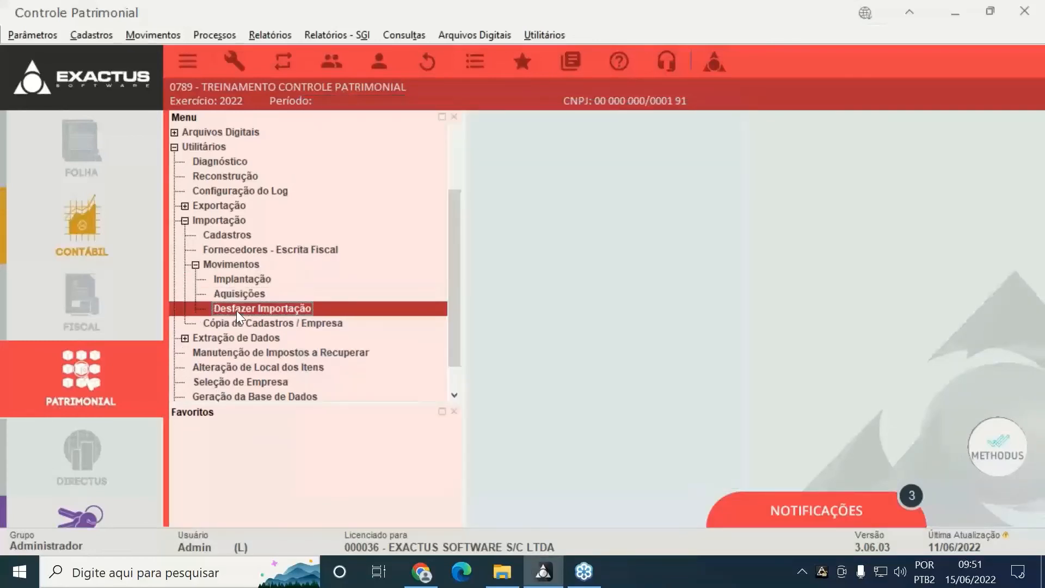
pyautogui.doubleClick(236, 310)
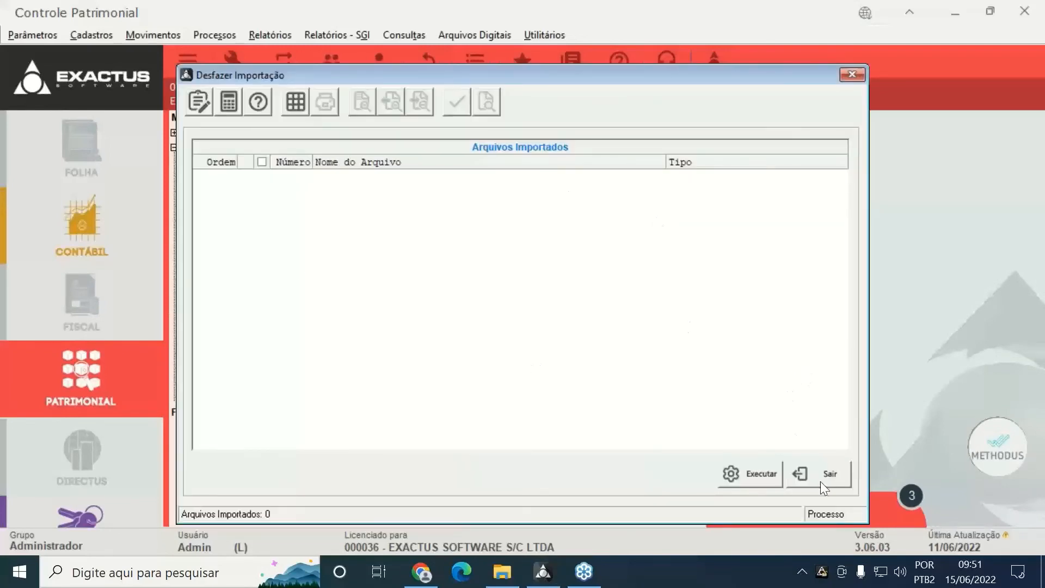
pyautogui.click(824, 479)
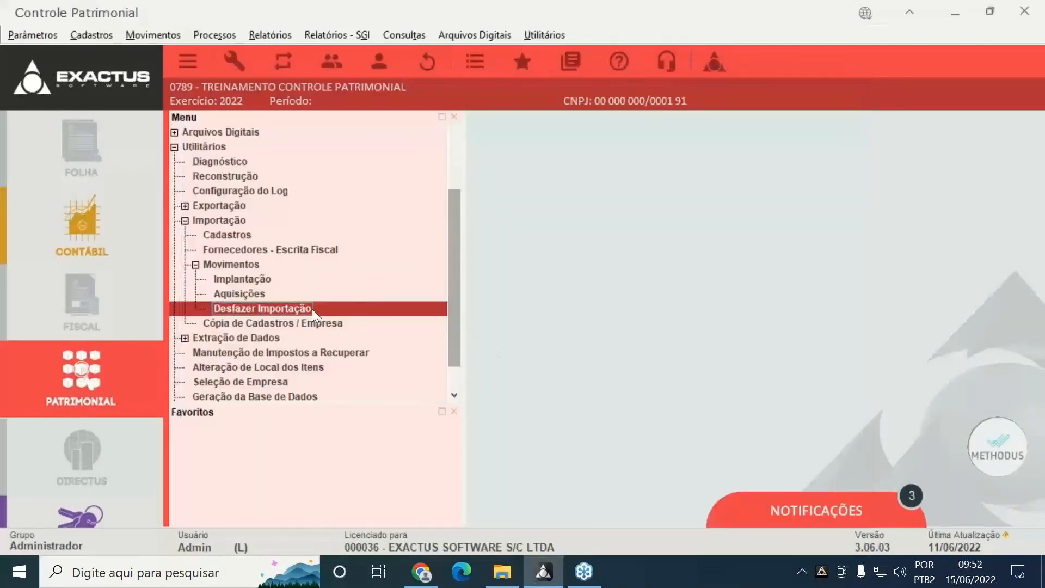
pyautogui.click(293, 327)
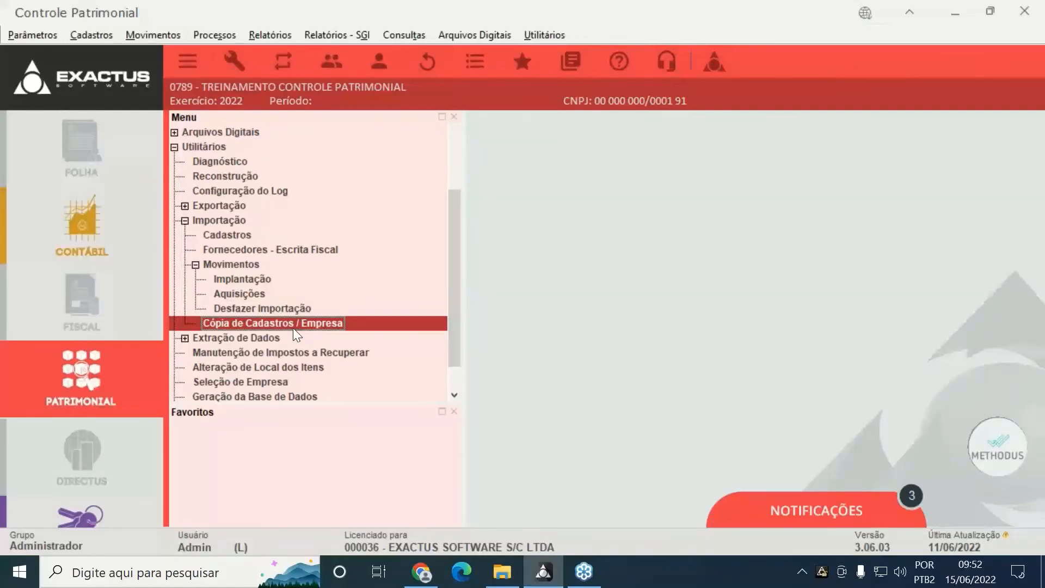
# Open Cópia de Cadastros / Empresa and dismiss the missing company code warning
pyautogui.doubleClick(293, 328)
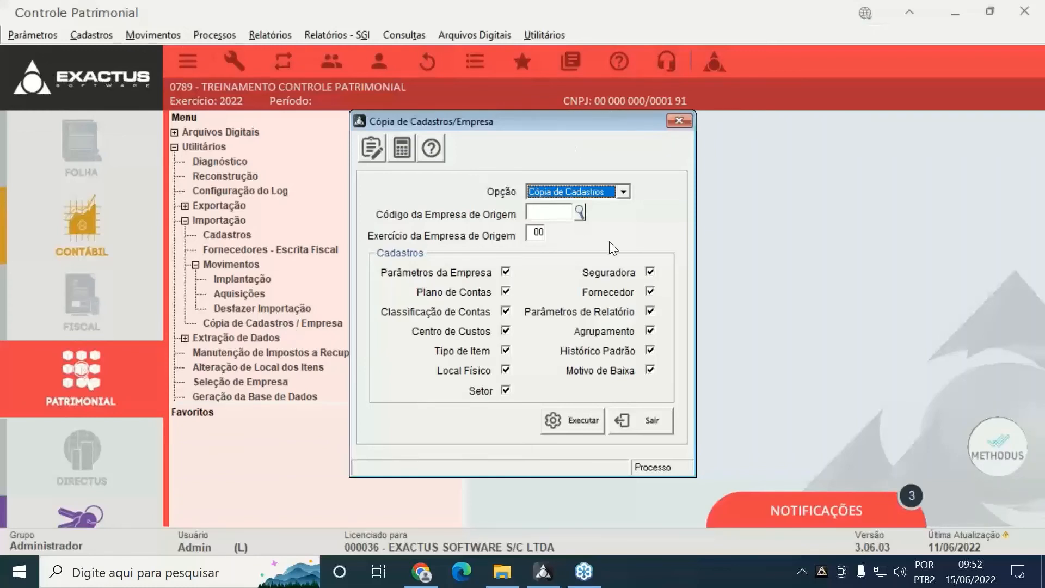
pyautogui.click(539, 211)
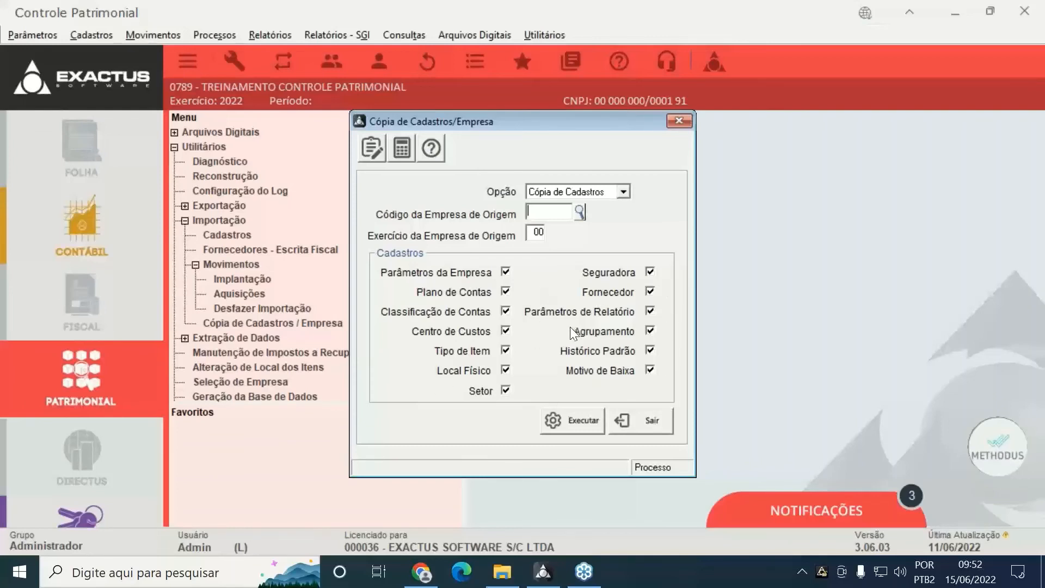
pyautogui.click(607, 291)
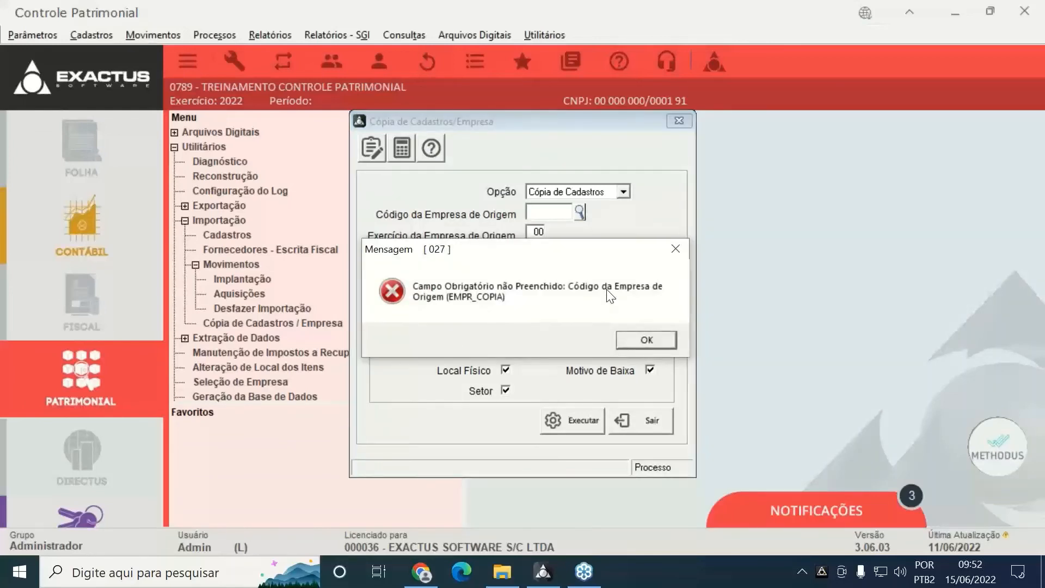
pyautogui.click(642, 341)
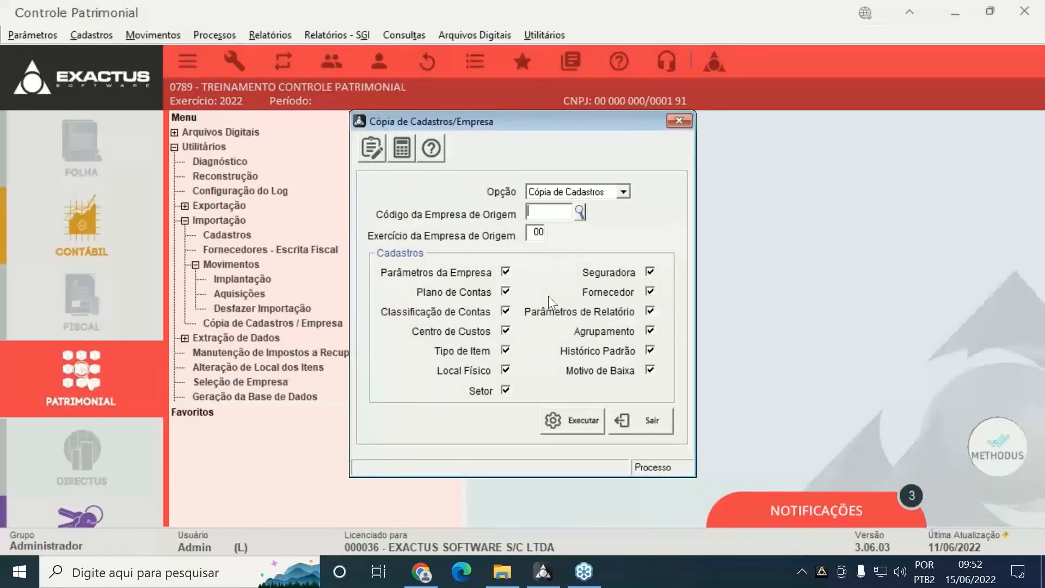
# Enter source company 0001, exercise 22, and exclude Seguradora, Fornecedor, Parâmetros de Relatório and Agrupamento
pyautogui.write('0001')
pyautogui.press('Tab')
pyautogui.write('22')
pyautogui.click(609, 273)
pyautogui.click(596, 293)
pyautogui.click(600, 314)
pyautogui.click(593, 333)
# Reopen the copy utility and switch it to copying the whole company
pyautogui.click(678, 120)
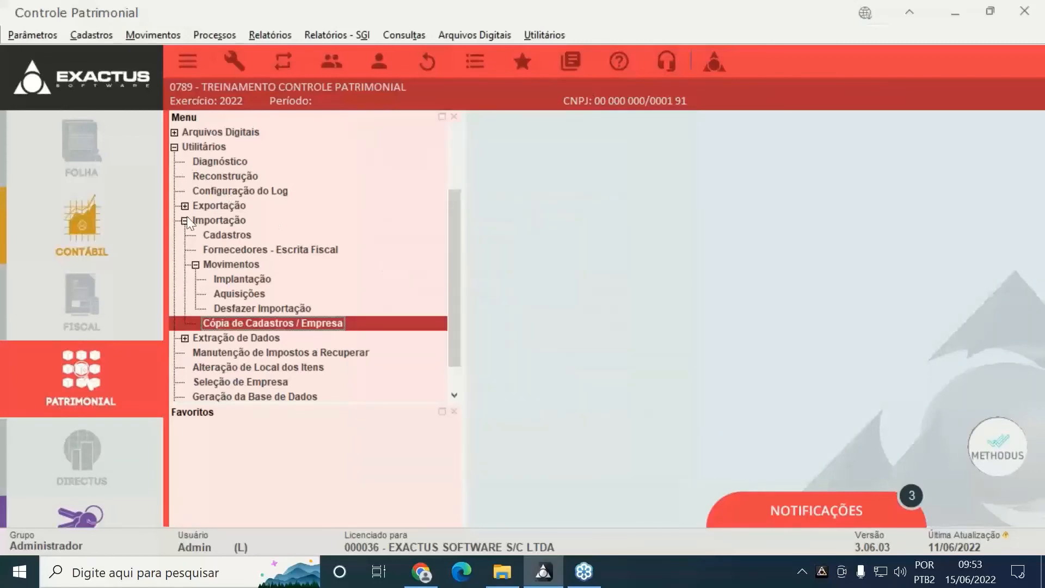
pyautogui.doubleClick(290, 323)
pyautogui.click(603, 191)
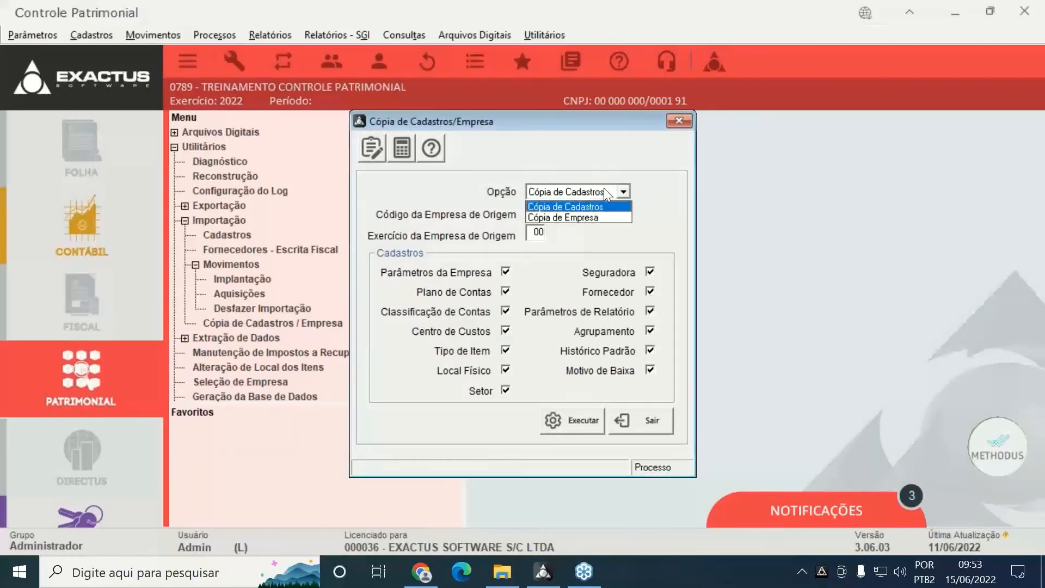
pyautogui.click(596, 219)
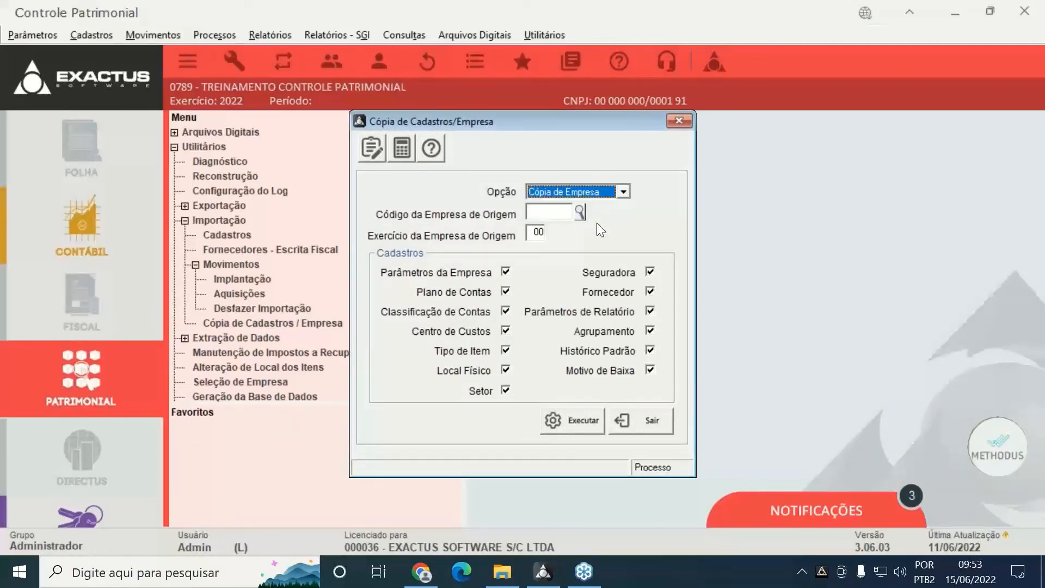
# Enter source company 0001, then close the utility without running the copy
pyautogui.press('Tab')
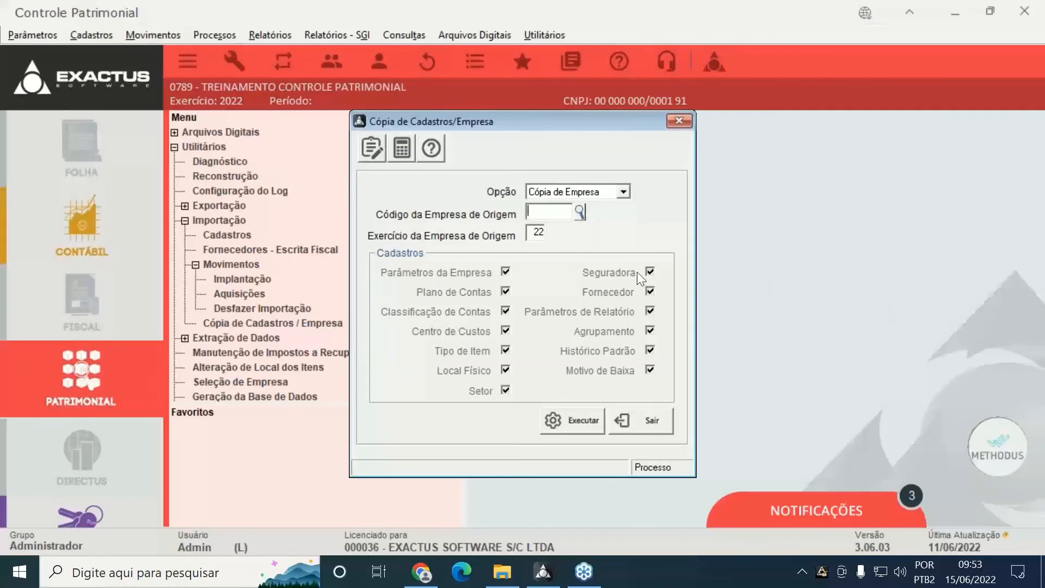
pyautogui.write('0001')
pyautogui.press('Return')
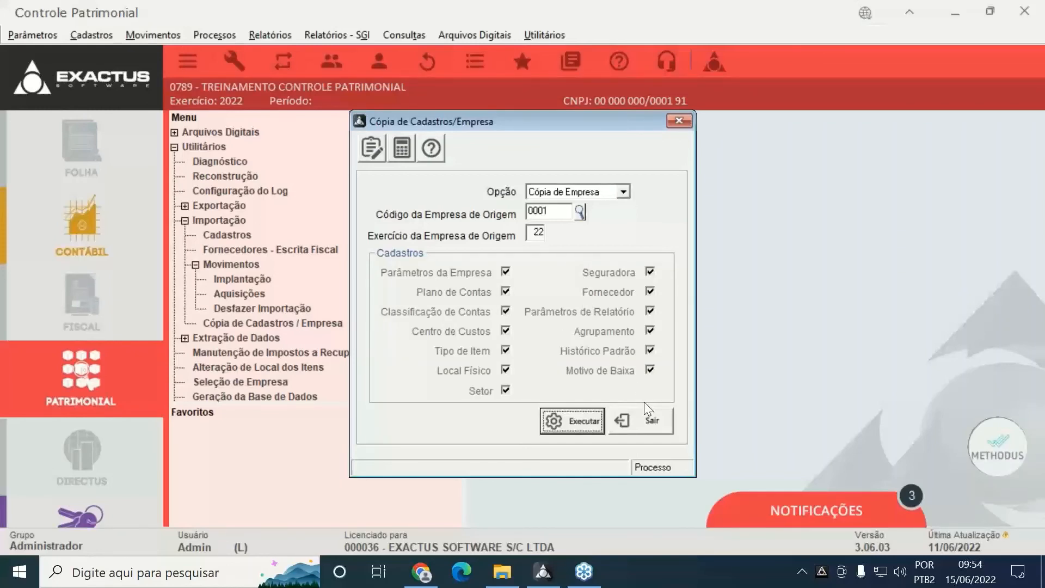
pyautogui.click(640, 420)
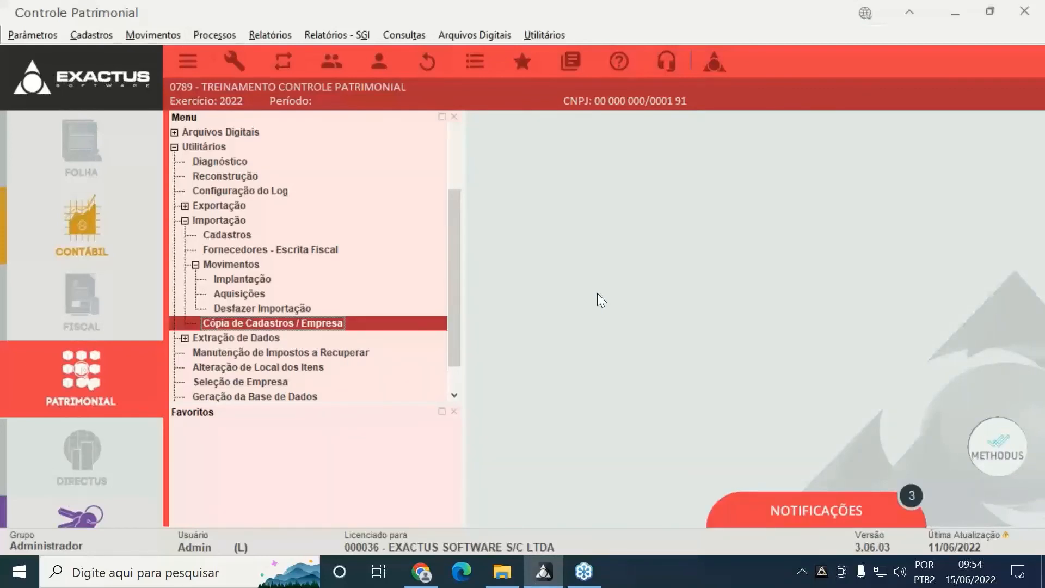
# Review the Alteração de Local dos Itens utility and close it
pyautogui.click(184, 220)
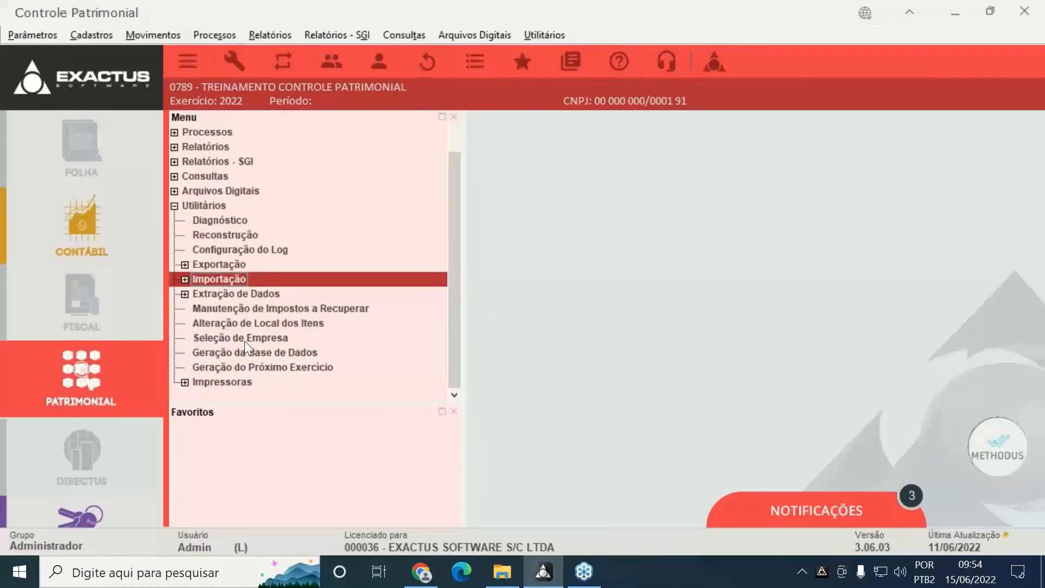
pyautogui.click(298, 311)
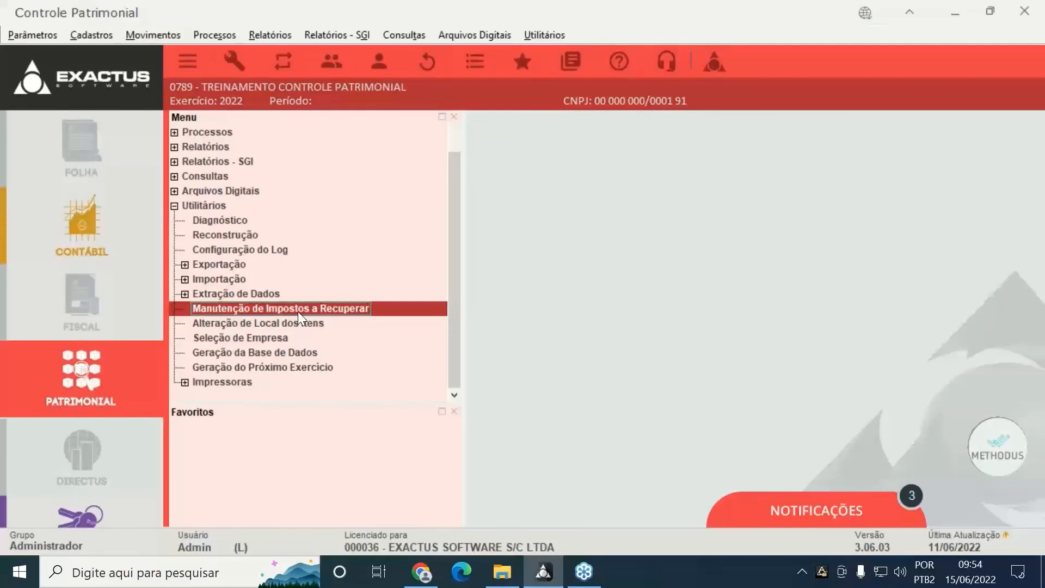
pyautogui.doubleClick(305, 327)
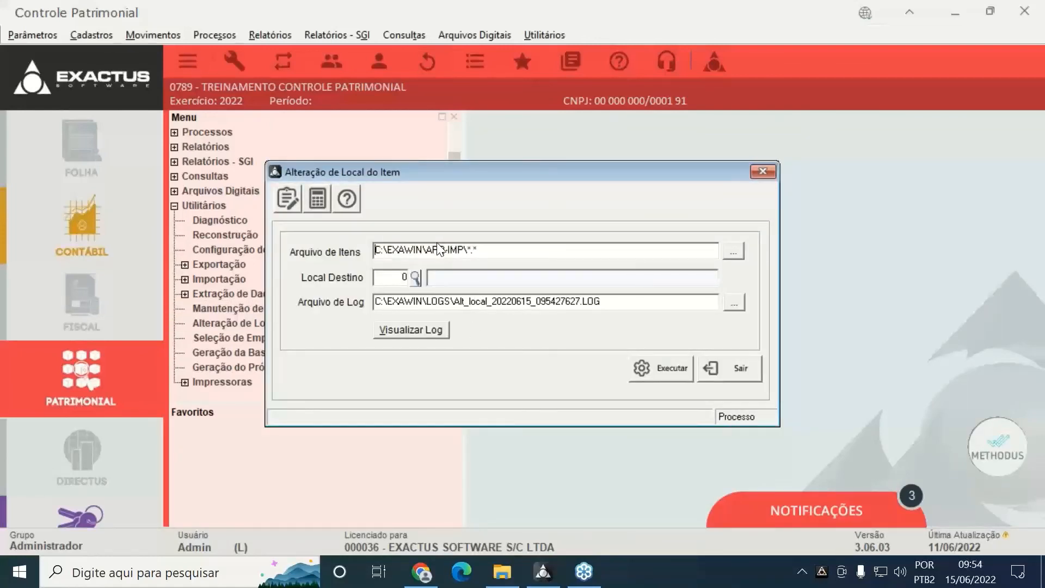
pyautogui.click(731, 376)
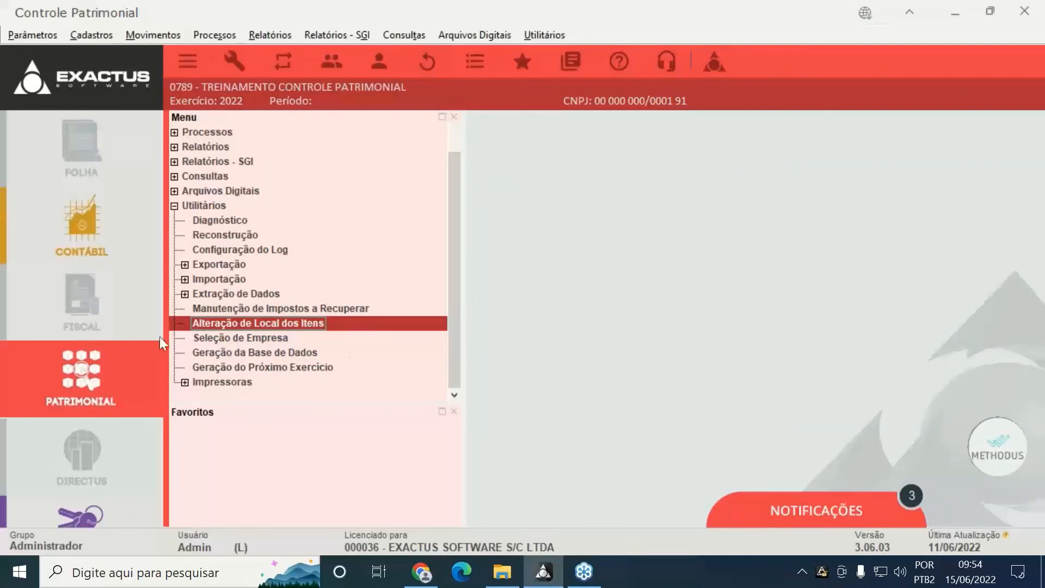
# Review Geração do Próximo Exercício with year 2023, then close it
pyautogui.doubleClick(319, 368)
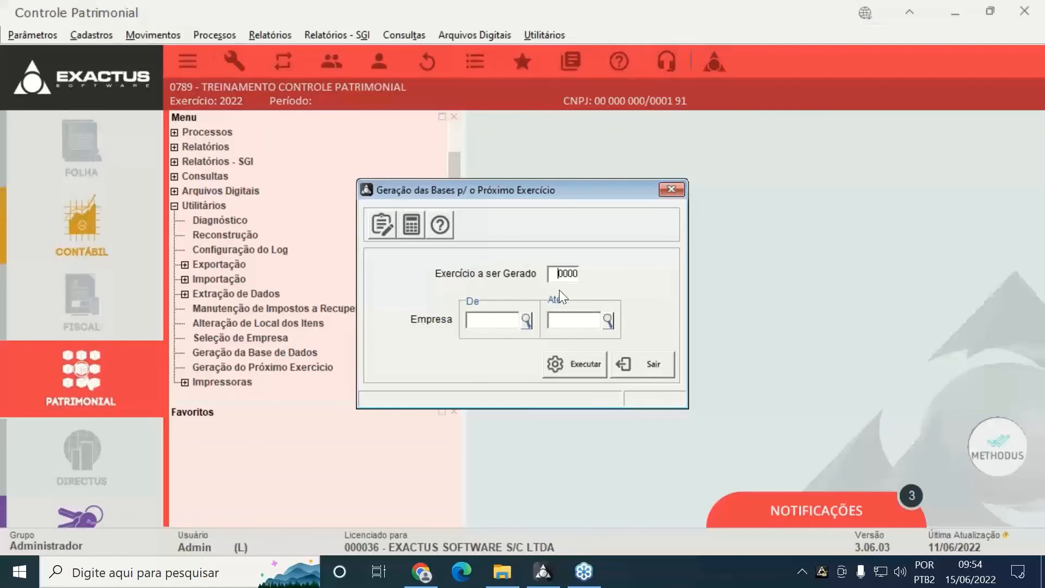
pyautogui.write('3')
pyautogui.press('Tab')
pyautogui.click(631, 357)
# Look at a processing routine window, close it, and collapse the Utilitários branch
pyautogui.click(221, 31)
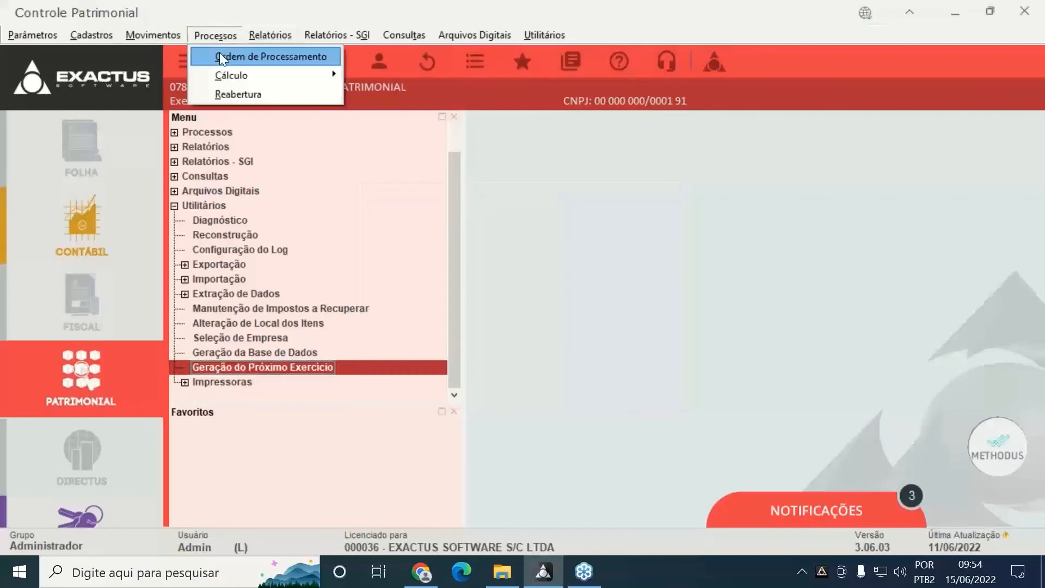
pyautogui.click(224, 90)
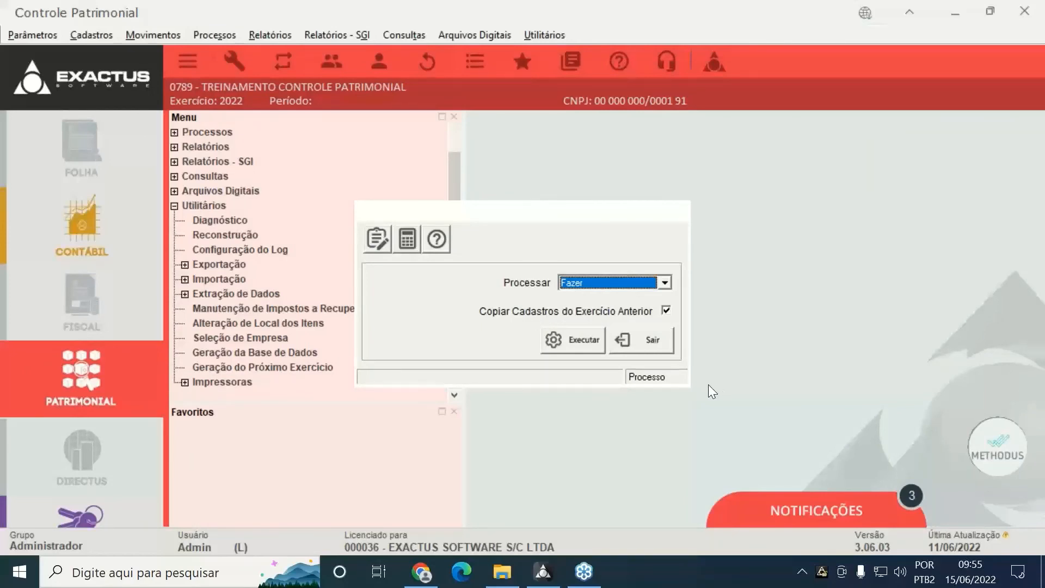
pyautogui.click(652, 347)
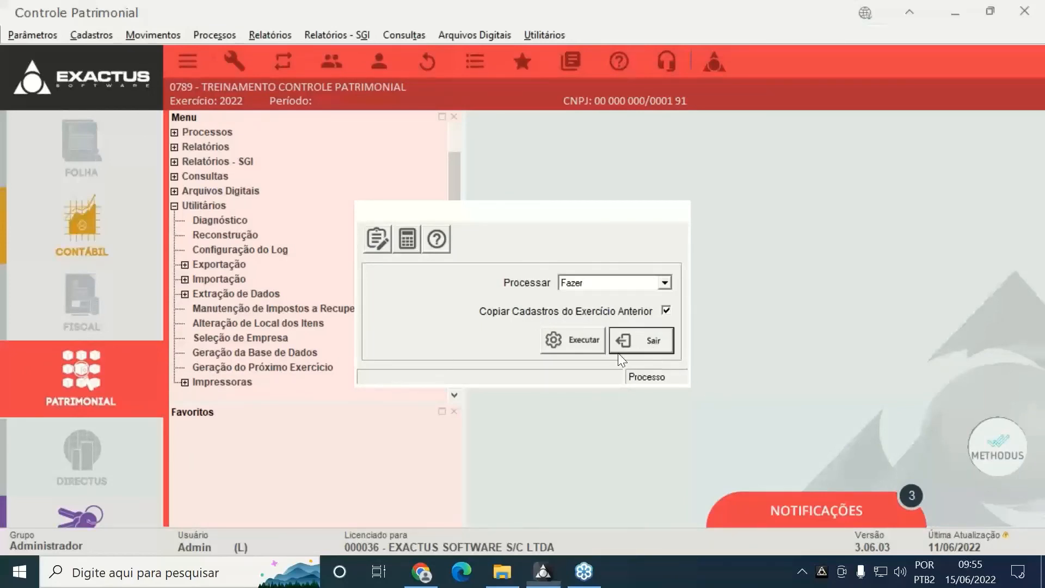
pyautogui.click(174, 205)
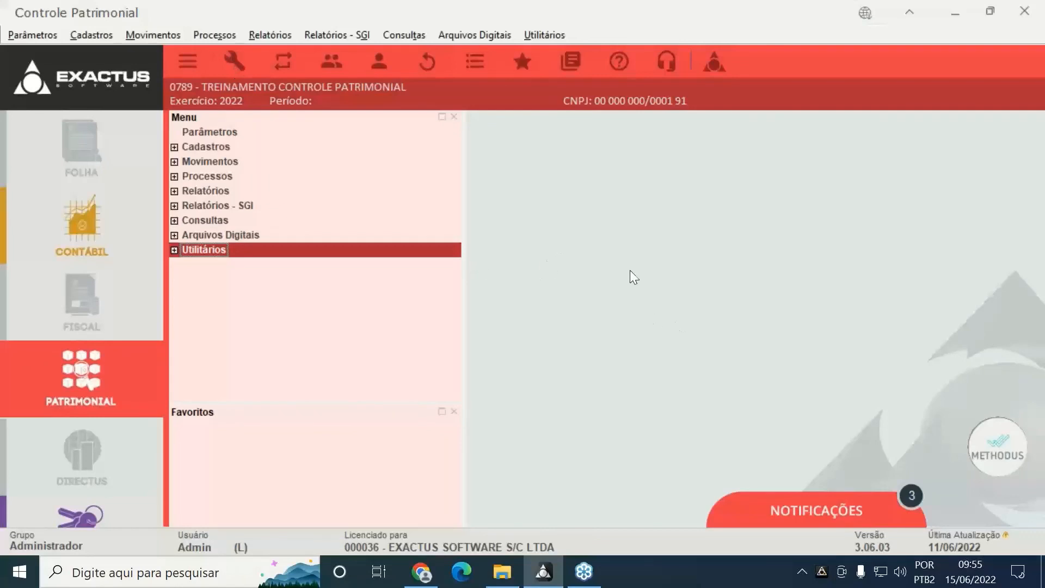
pyautogui.click(1038, 237)
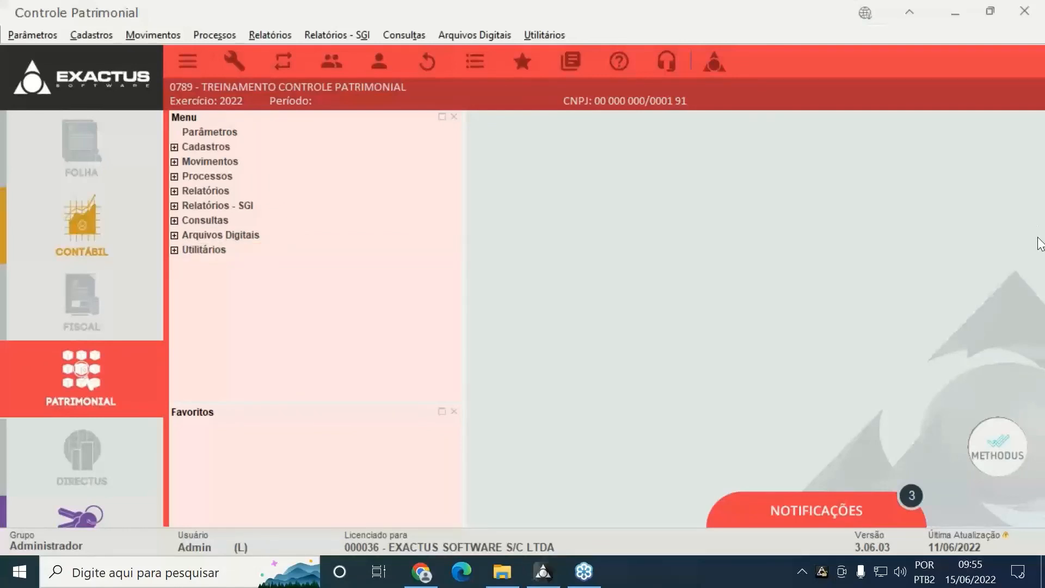
pyautogui.click(940, 84)
pyautogui.click(1029, 48)
# Open the Arquivos Digitais > TCE - PR > Dados do Item window
pyautogui.click(478, 36)
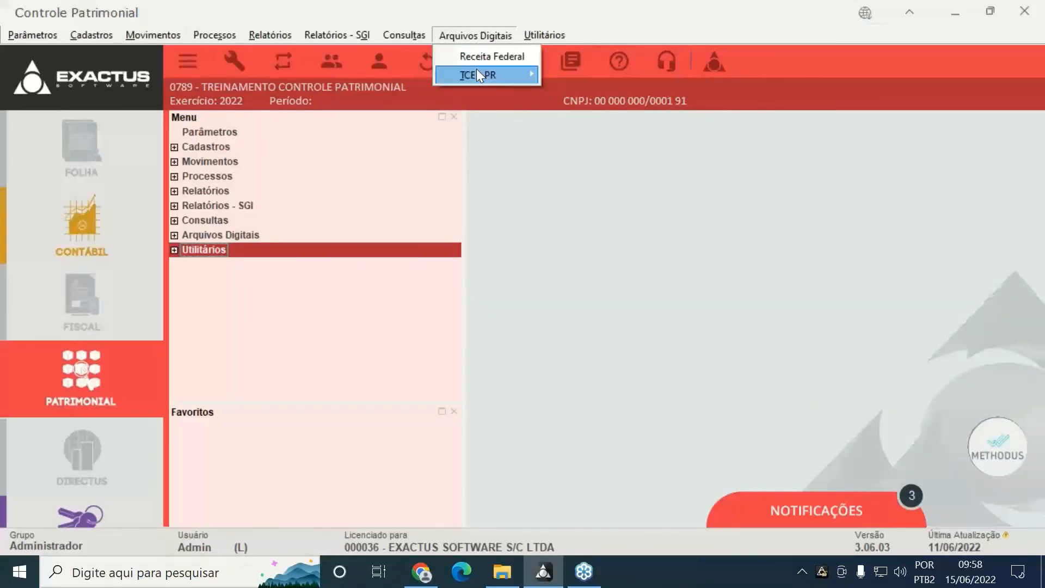
pyautogui.moveTo(477, 75)
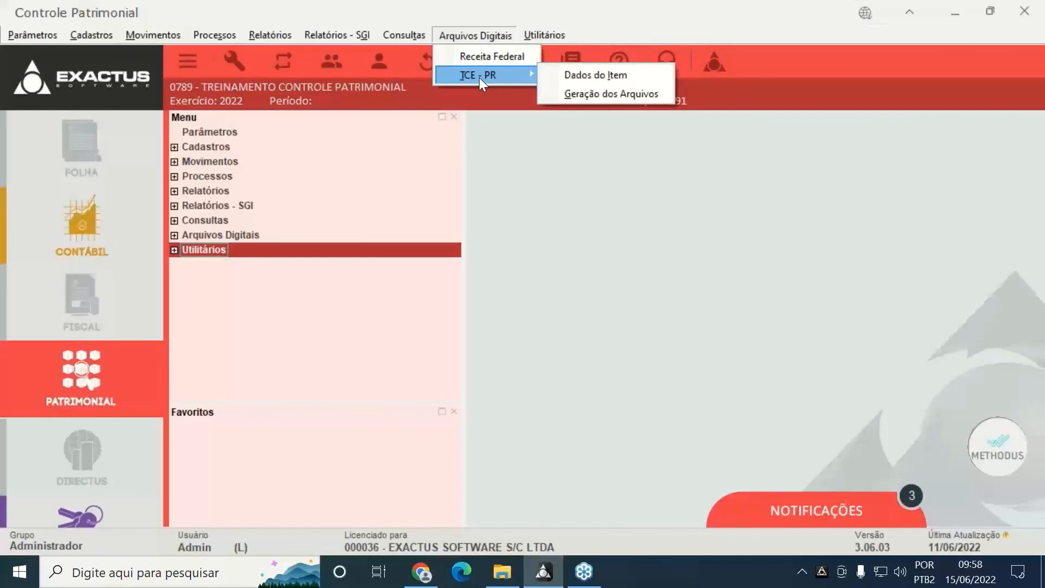
pyautogui.click(568, 77)
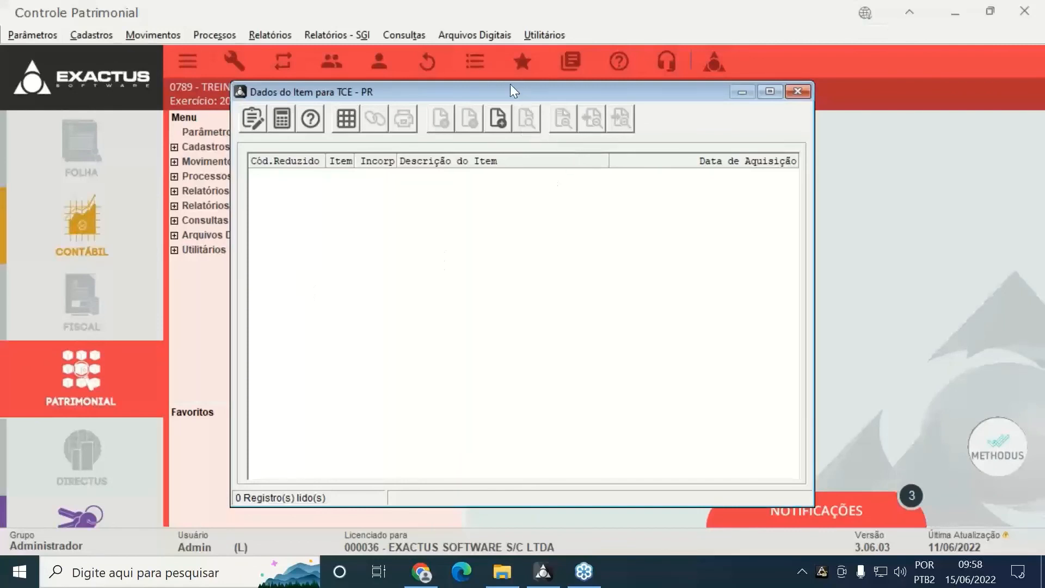
pyautogui.moveTo(512, 86); pyautogui.dragTo(431, 38)
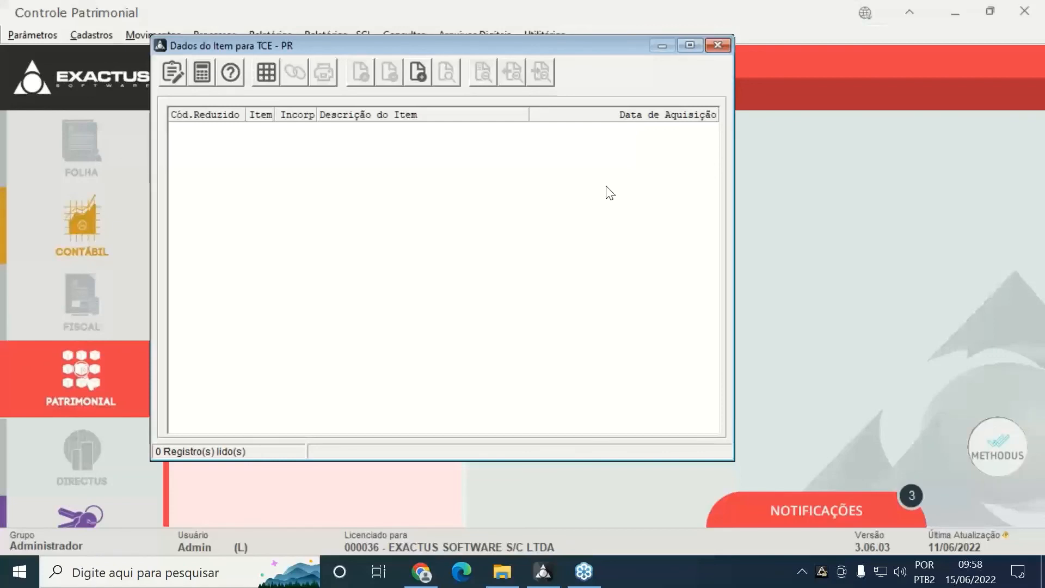
# Create a new record for item 7005, AQUISICAO DE VEICULO
pyautogui.click(422, 78)
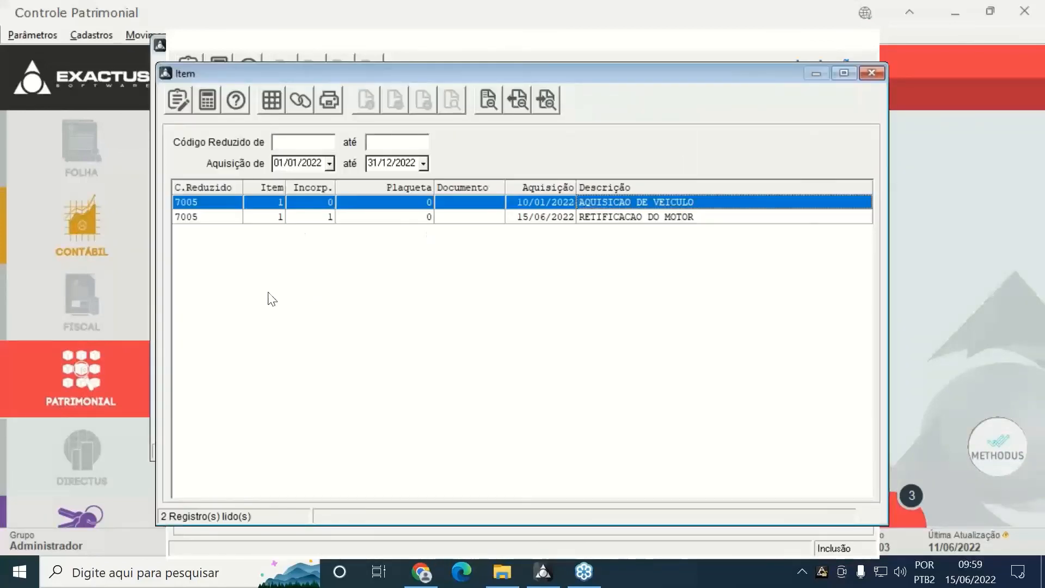
pyautogui.doubleClick(202, 206)
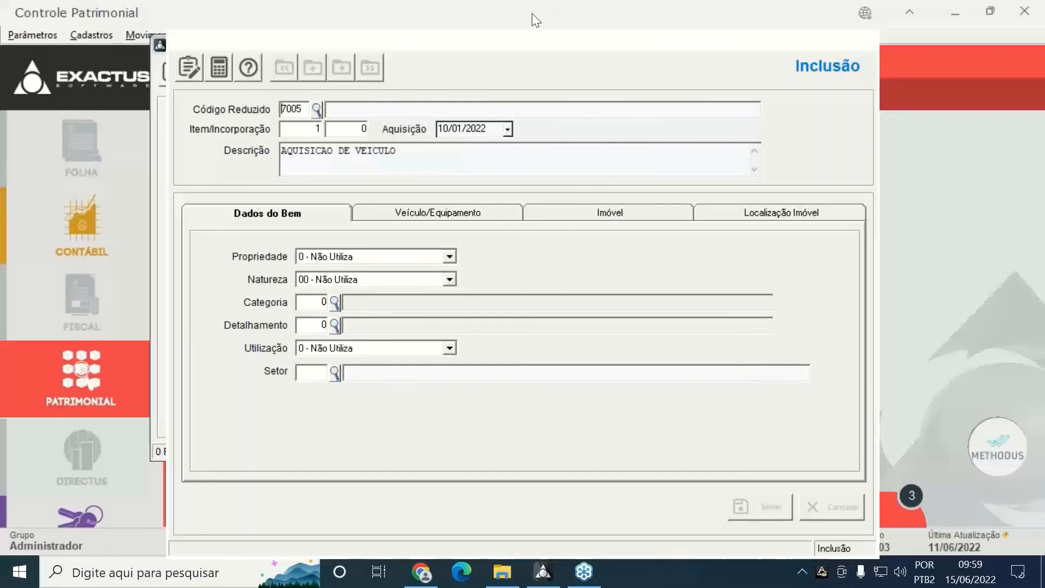
pyautogui.moveTo(498, 44); pyautogui.dragTo(378, 43)
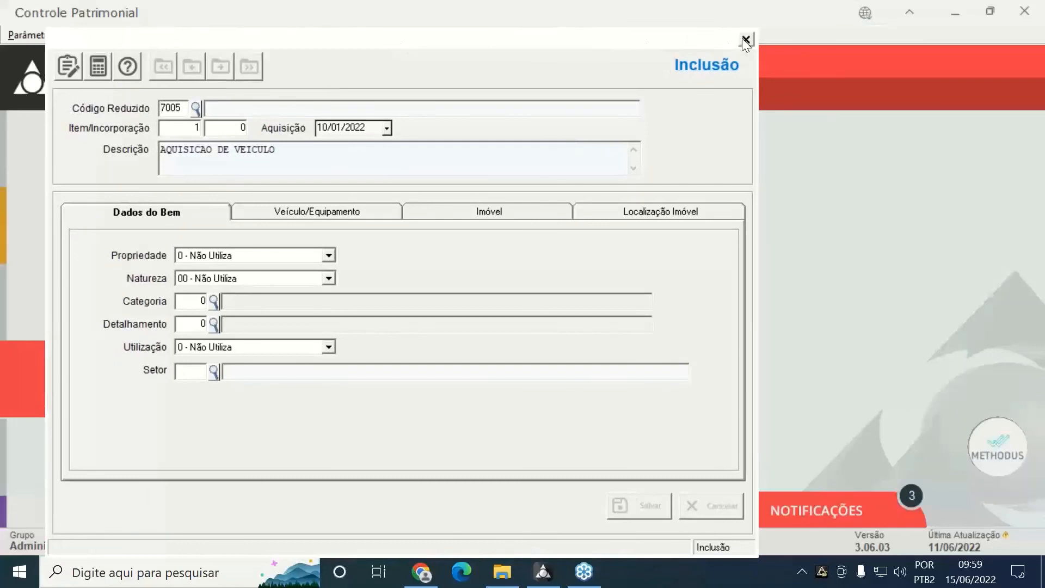
# Discard the new TCE-PR record for item 7005 without saving it
pyautogui.click(745, 39)
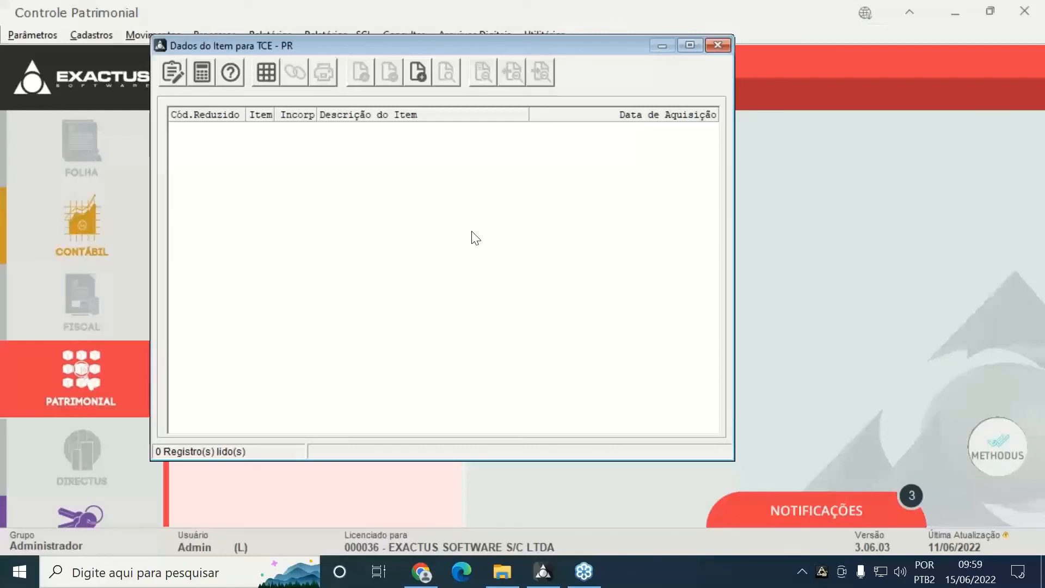
# Discard a blank TCE-PR item record and close the Dados do Item para TCE - PR window
pyautogui.click(420, 69)
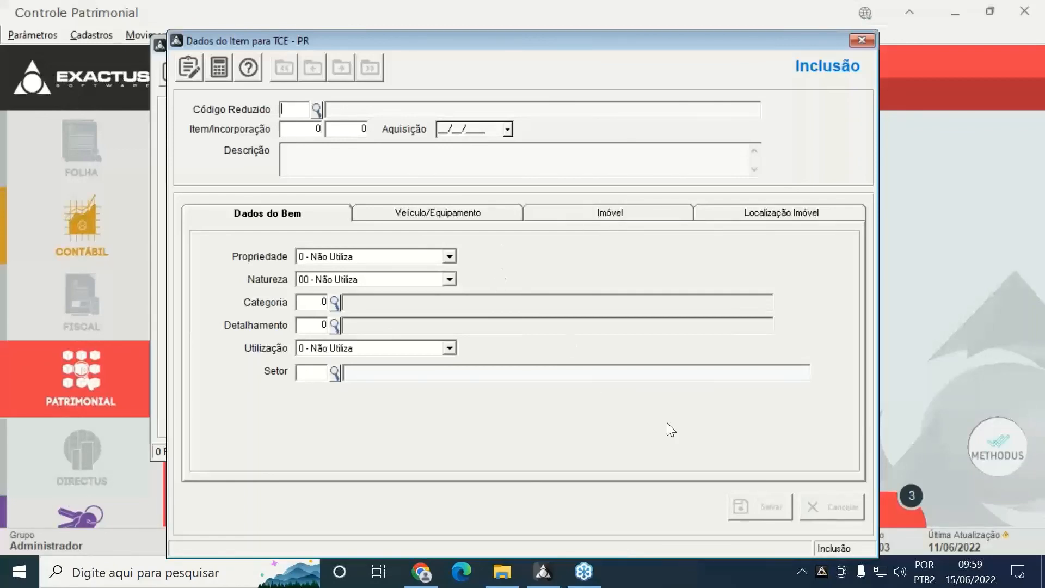
pyautogui.moveTo(663, 49); pyautogui.dragTo(501, 60)
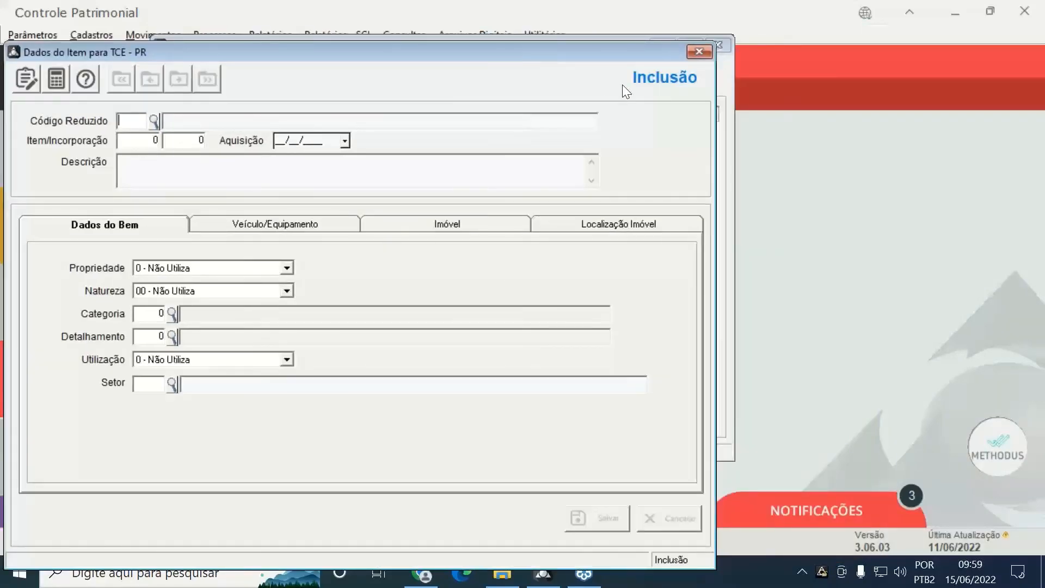
pyautogui.click(699, 51)
pyautogui.click(719, 45)
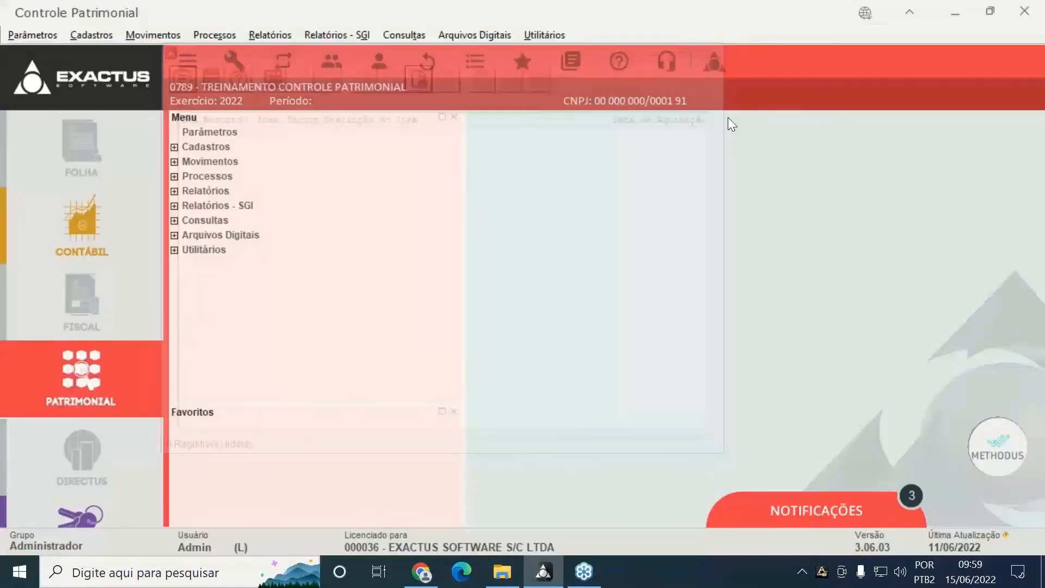
pyautogui.click(800, 259)
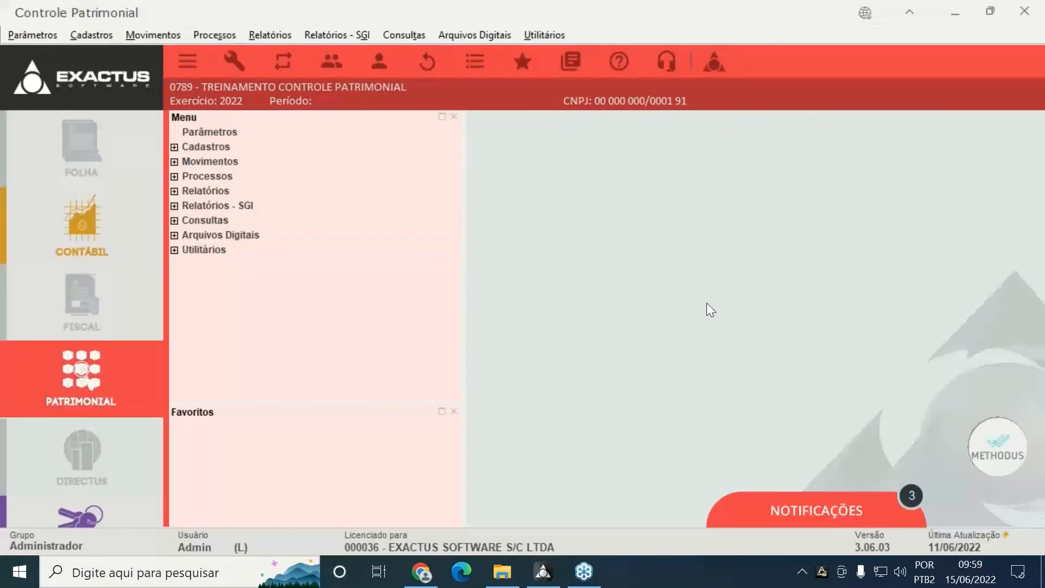